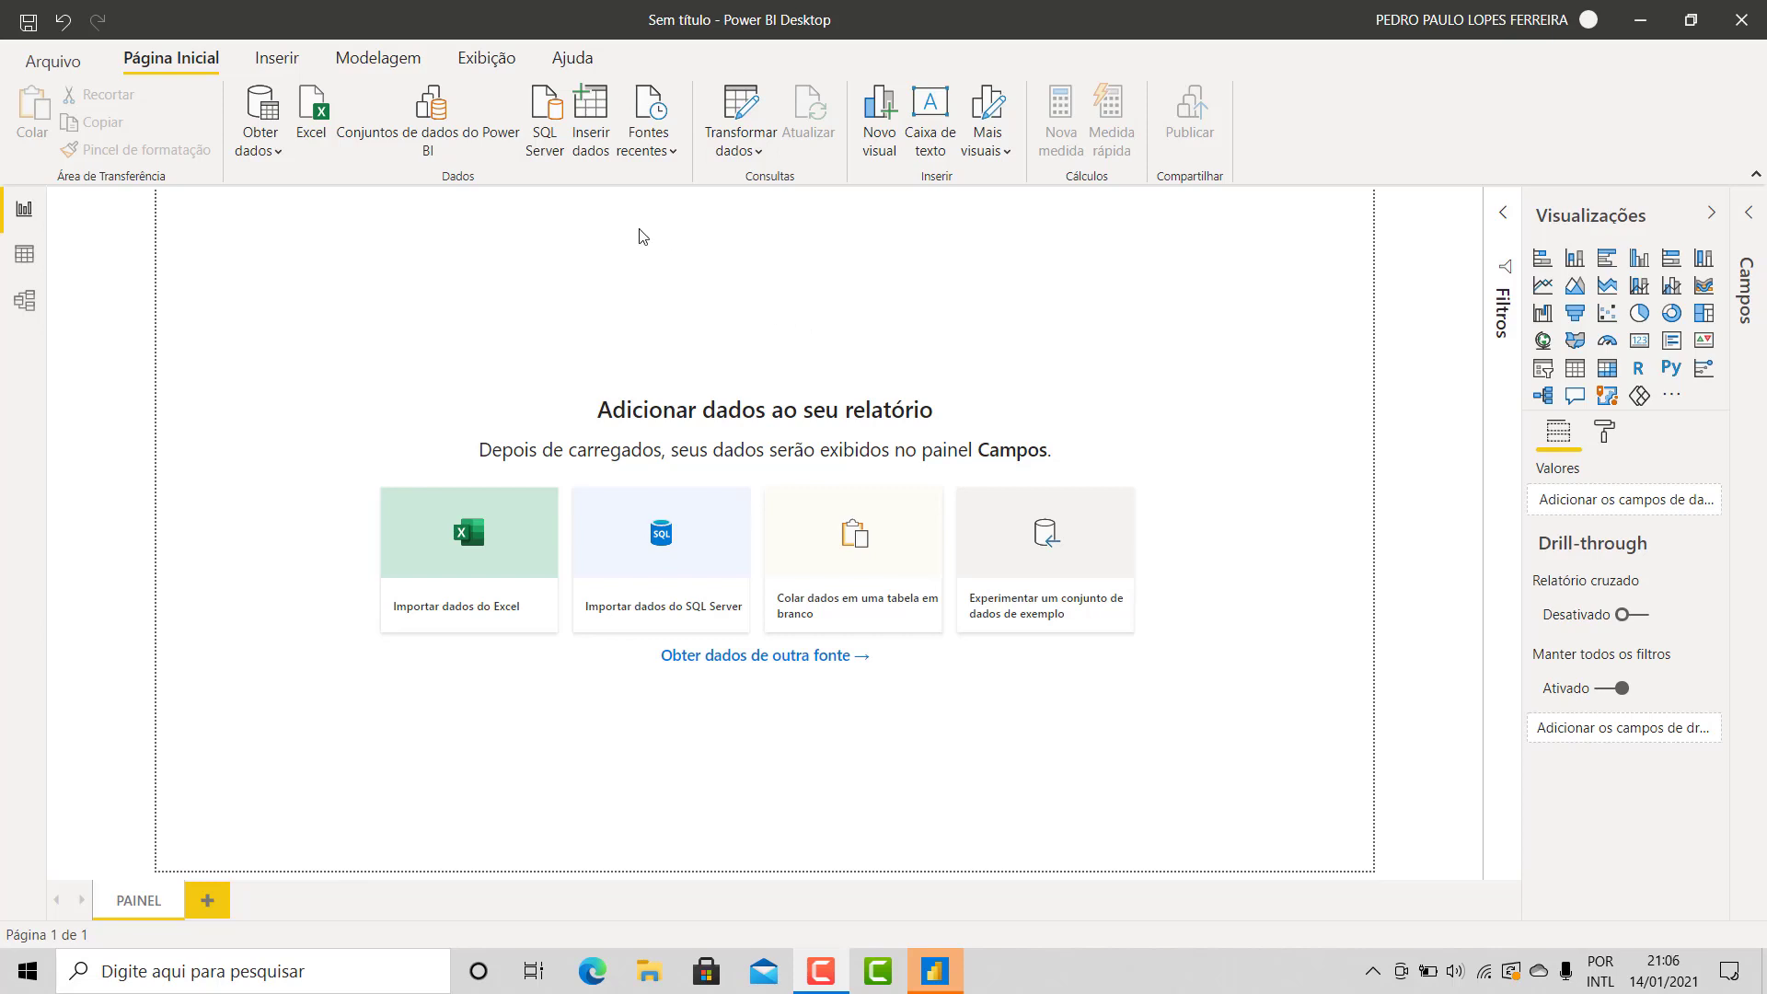
Start a new what-if parameter named Valor1 with the data type Número inteiro
{"action": "left_click", "coordinate": [402, 56]}
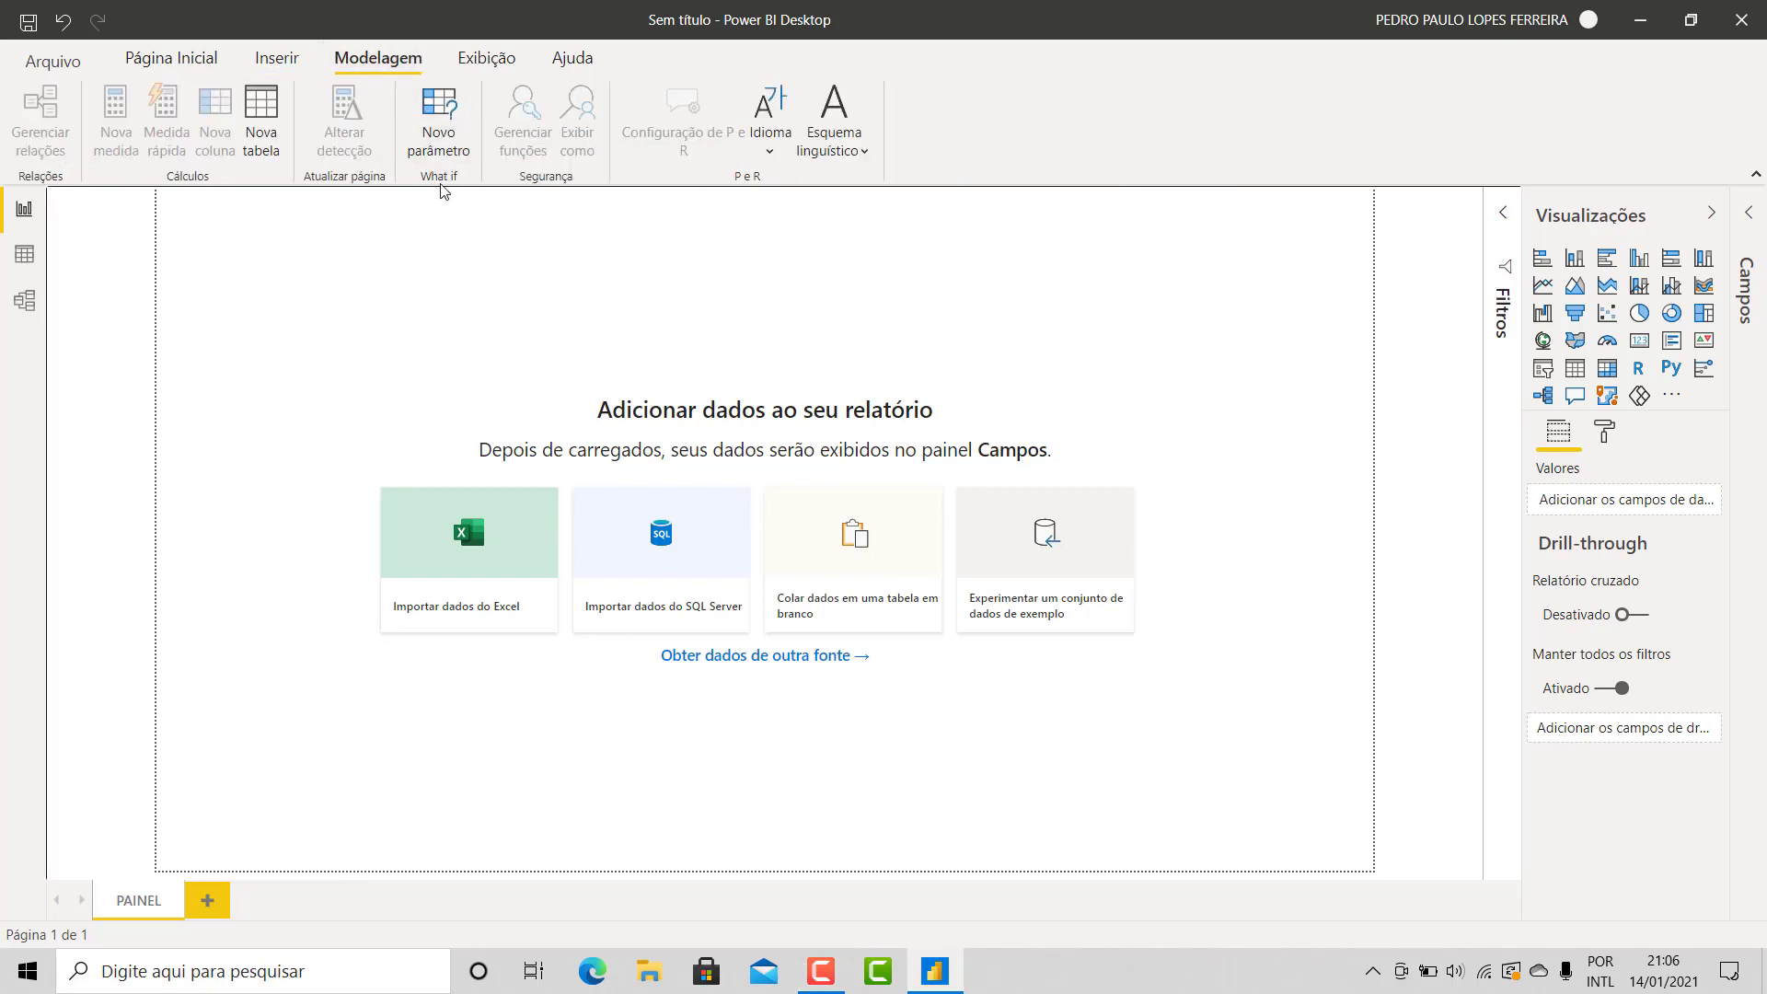
{"action": "left_click", "coordinate": [442, 136]}
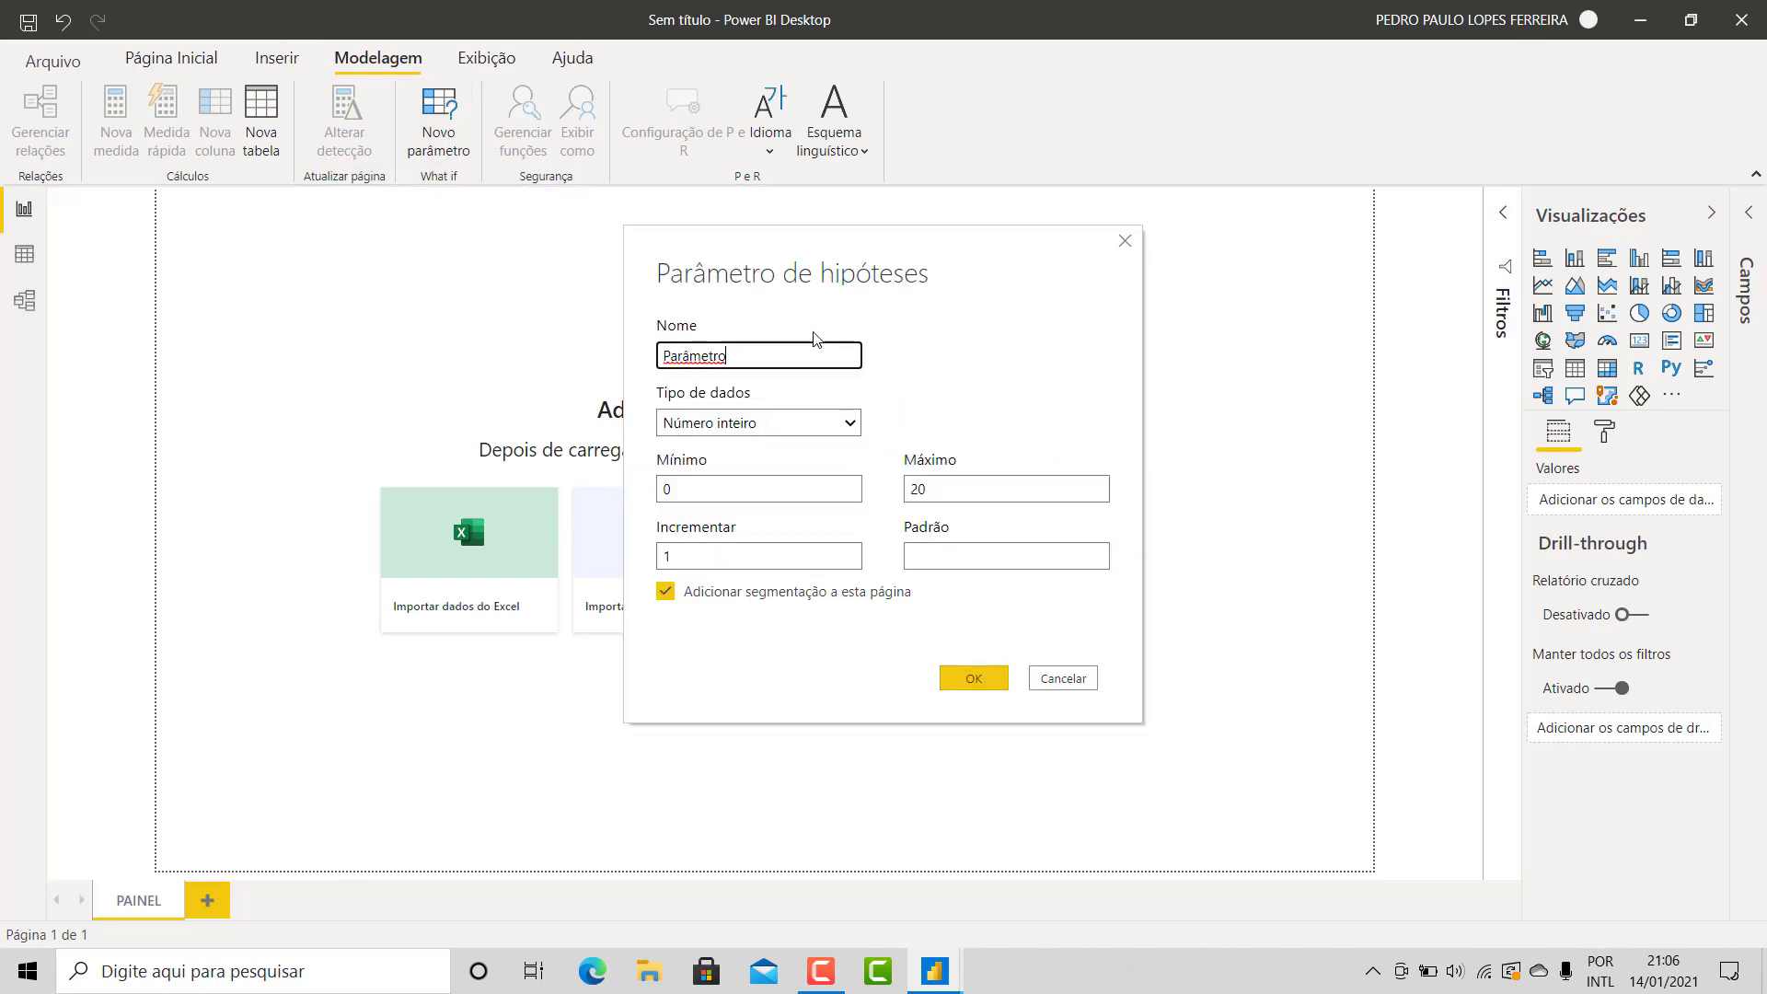
{"action": "left_click_drag", "start_coordinate": [809, 261], "coordinate": [740, 287]}
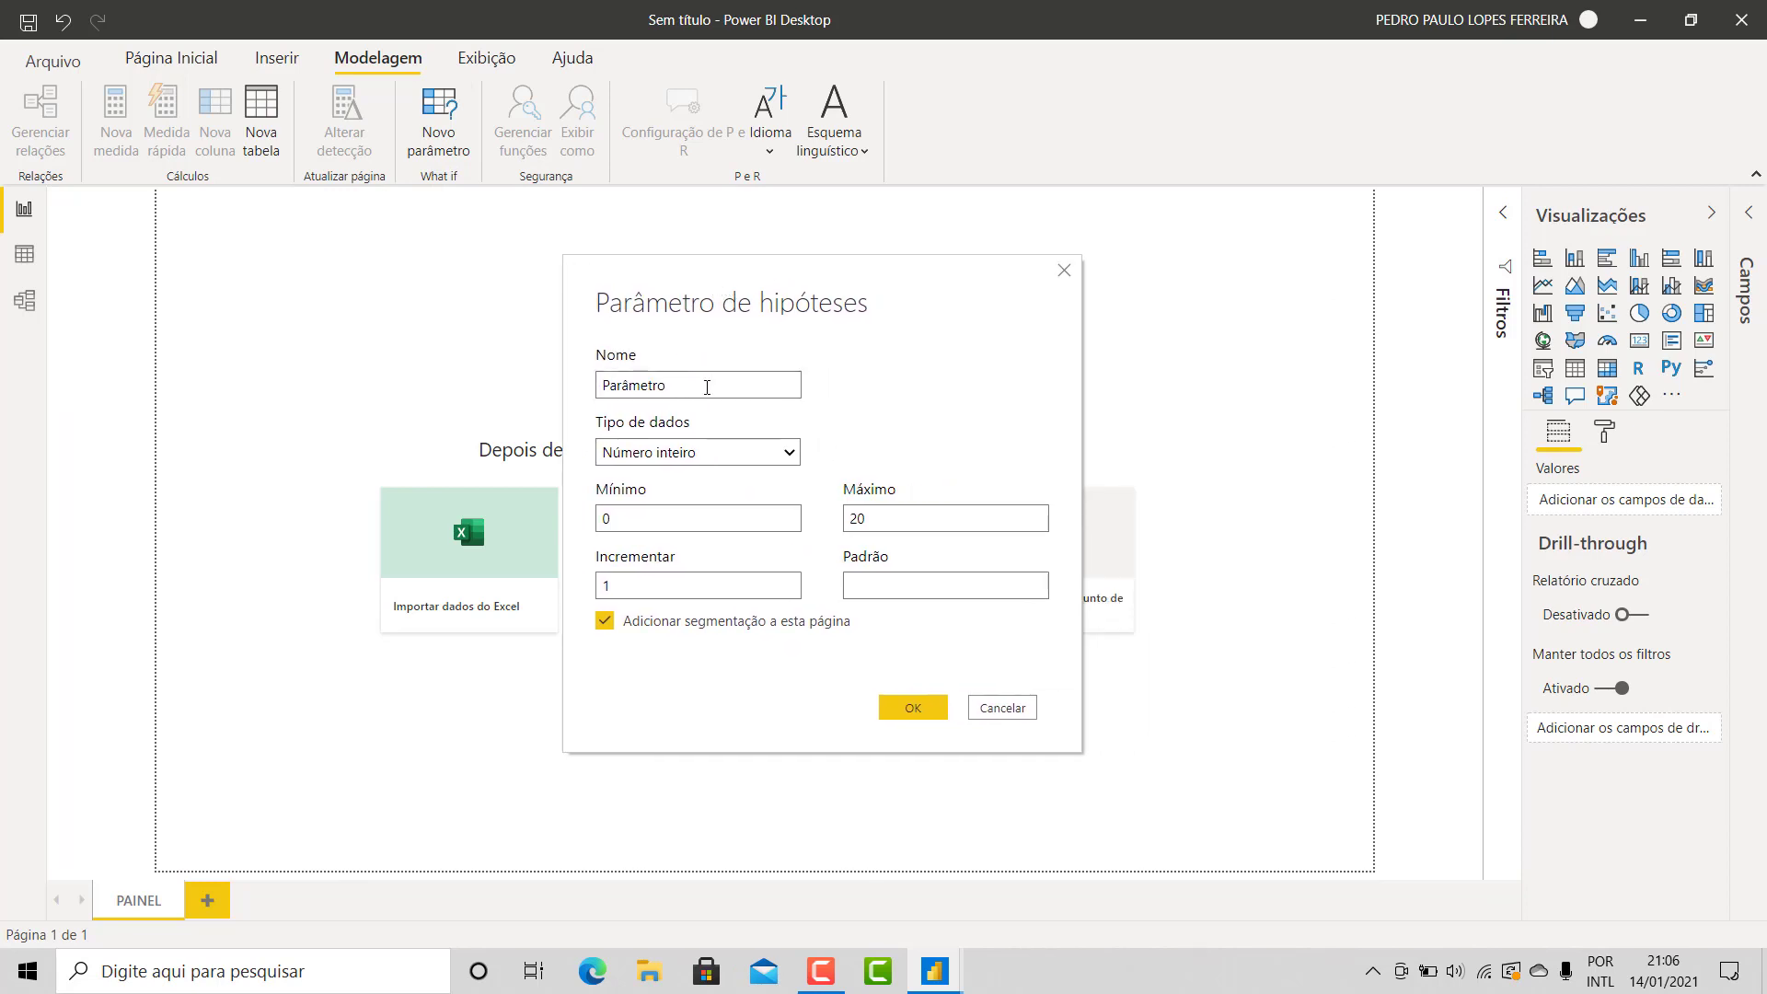
{"action": "left_click_drag", "start_coordinate": [707, 387], "coordinate": [558, 387]}
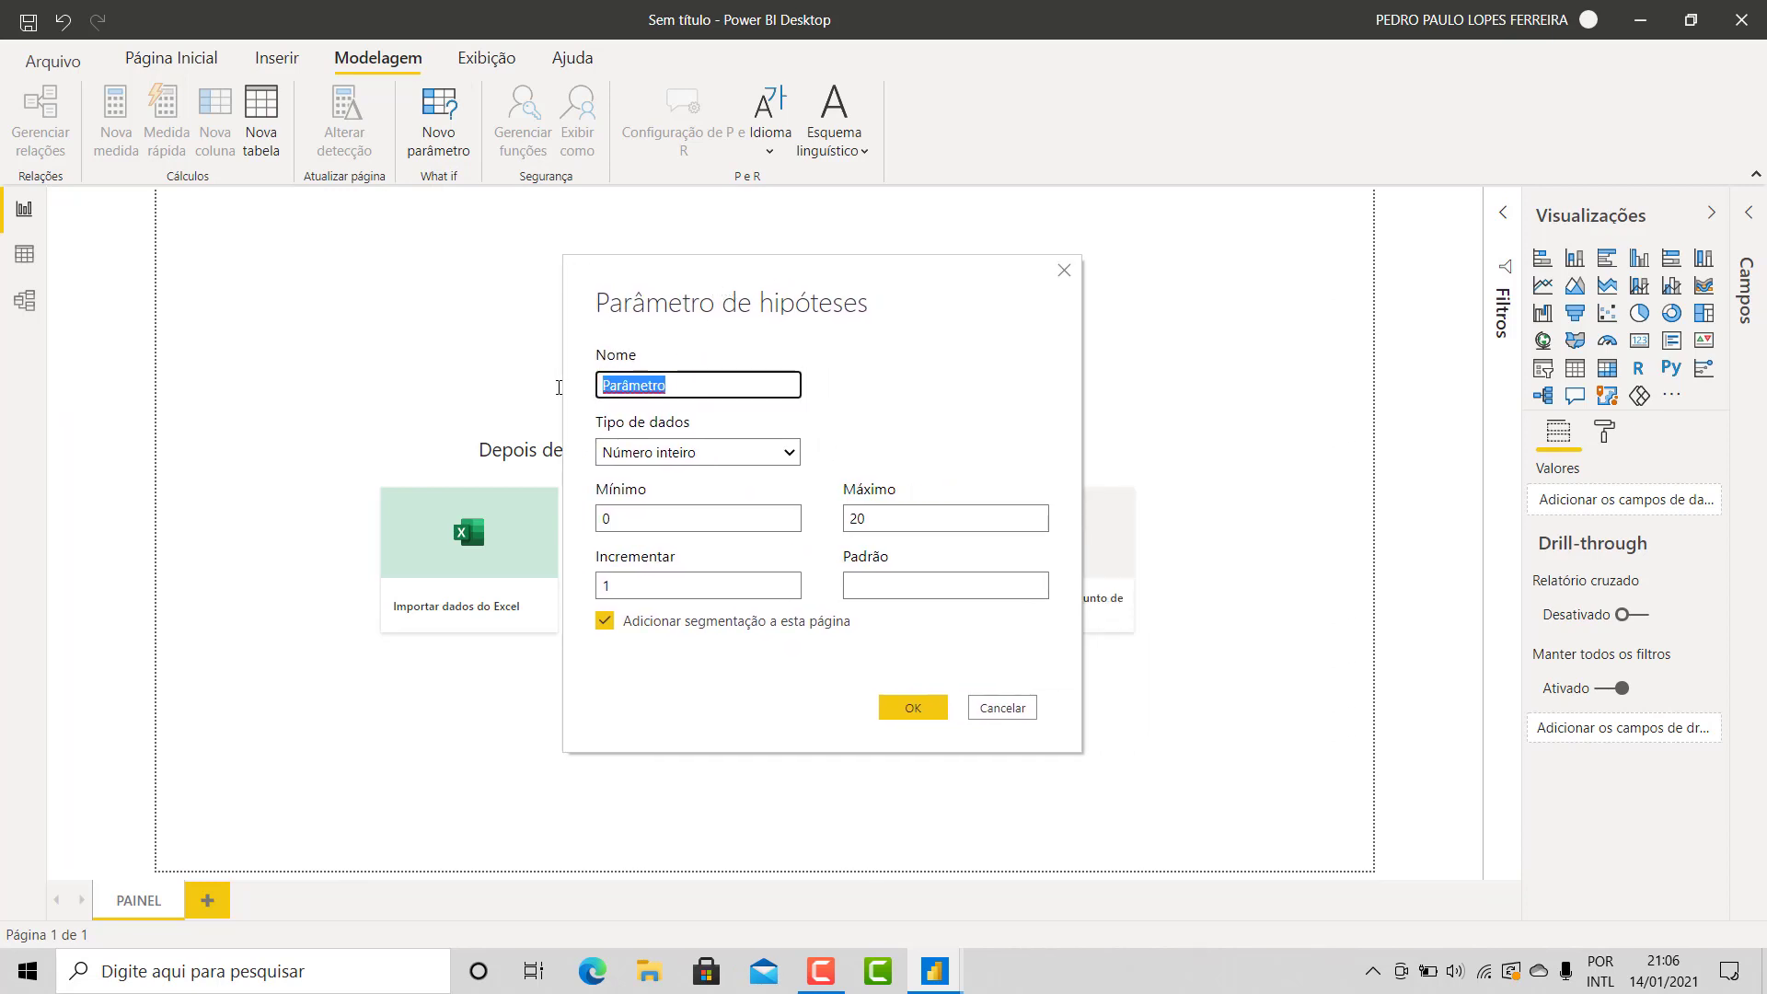
{"action": "type", "text": "Valor1"}
{"action": "left_click", "coordinate": [657, 455]}
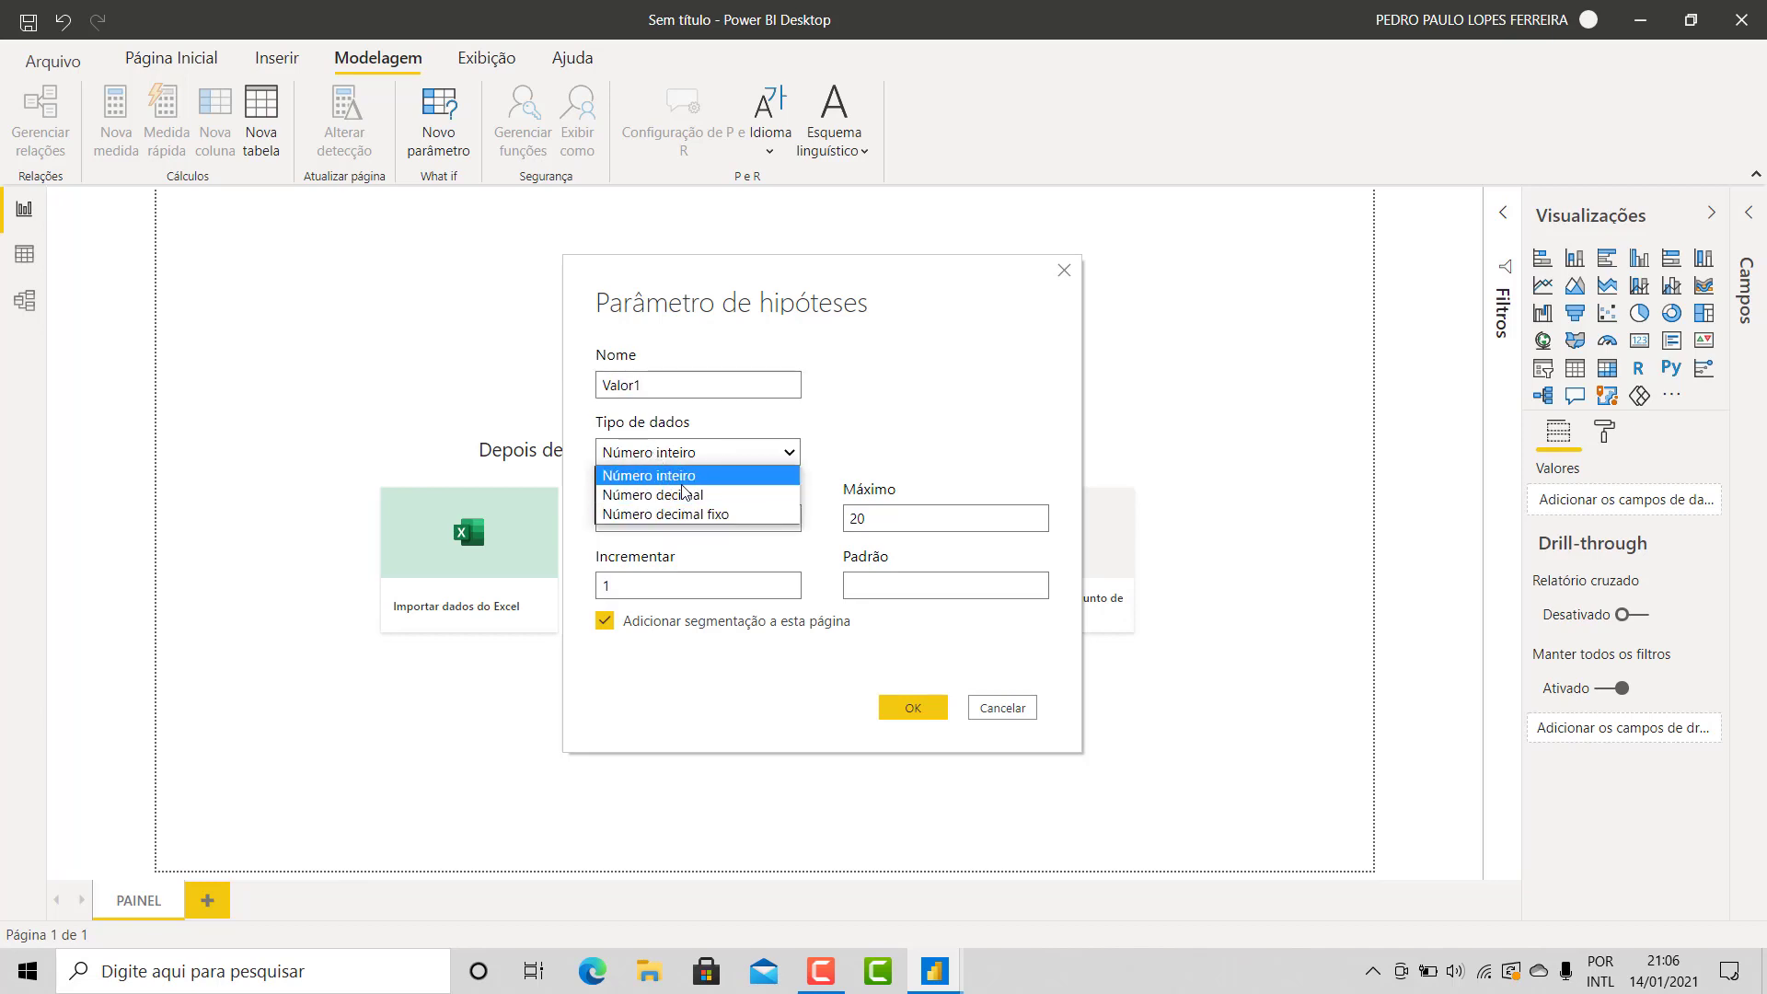
{"action": "left_click", "coordinate": [681, 475]}
{"action": "left_click", "coordinate": [880, 401]}
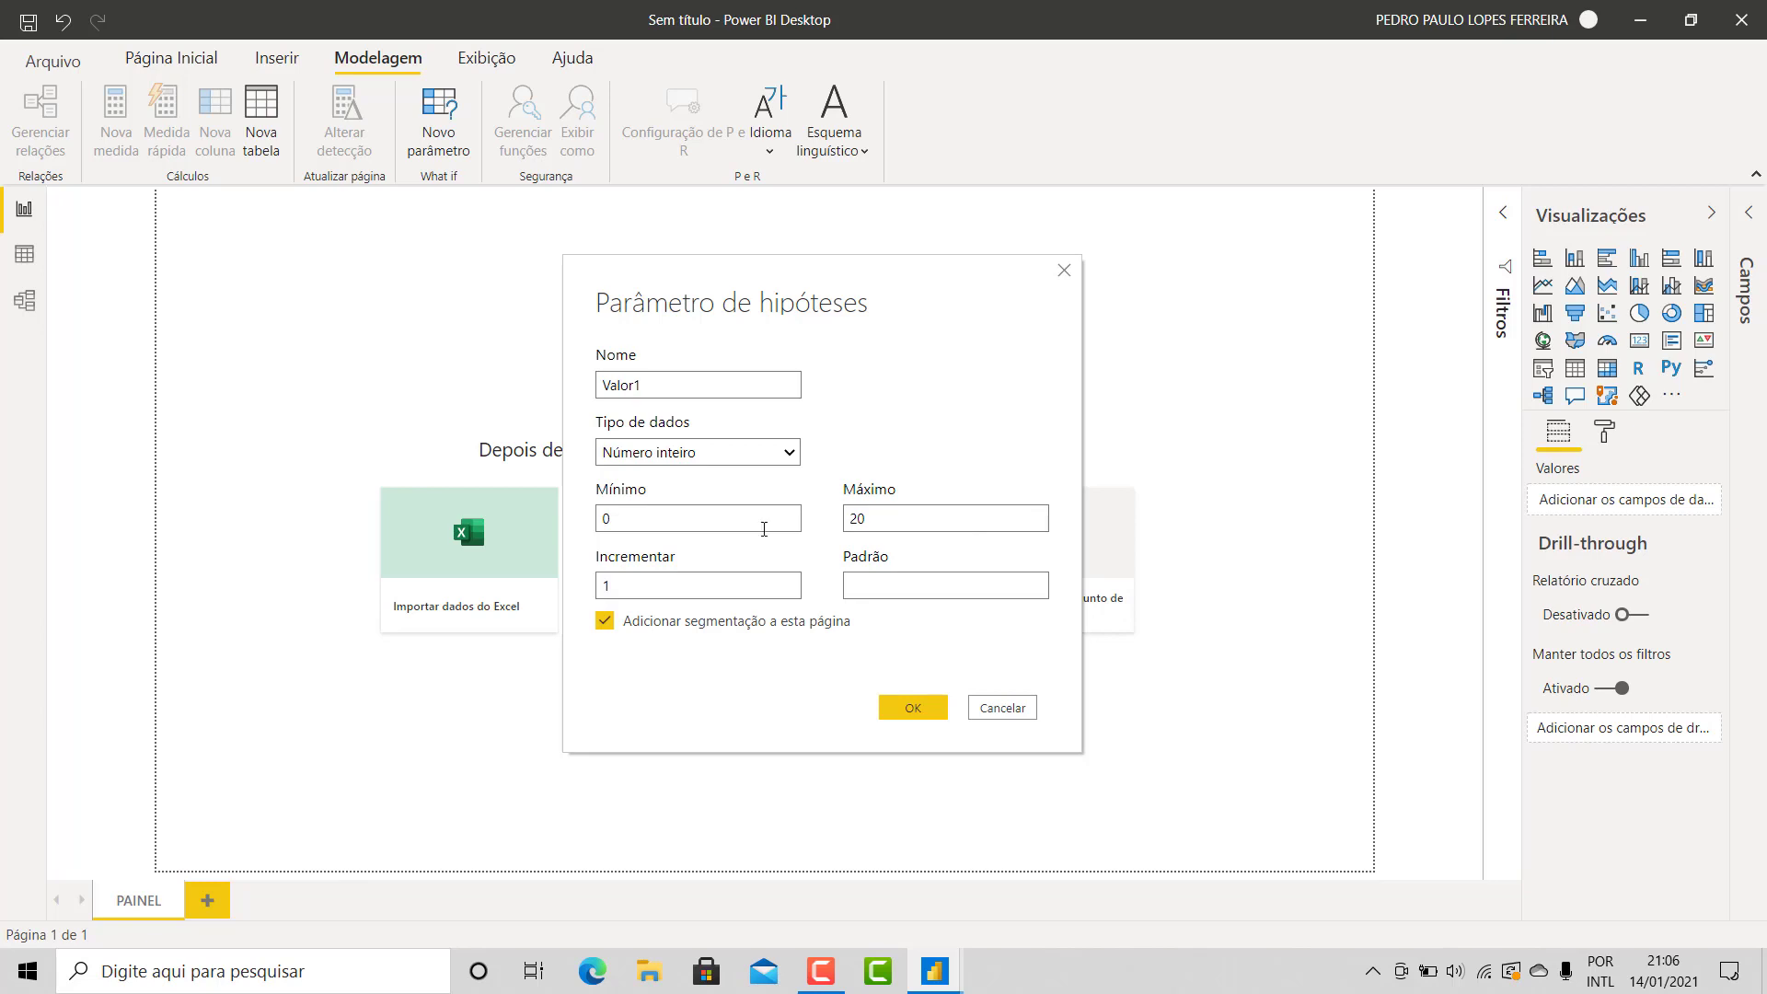
Set the Valor1 parameter's minimum to 1, maximum to 10 and default to 1, and create it with its page slicer
{"action": "left_click", "coordinate": [764, 529]}
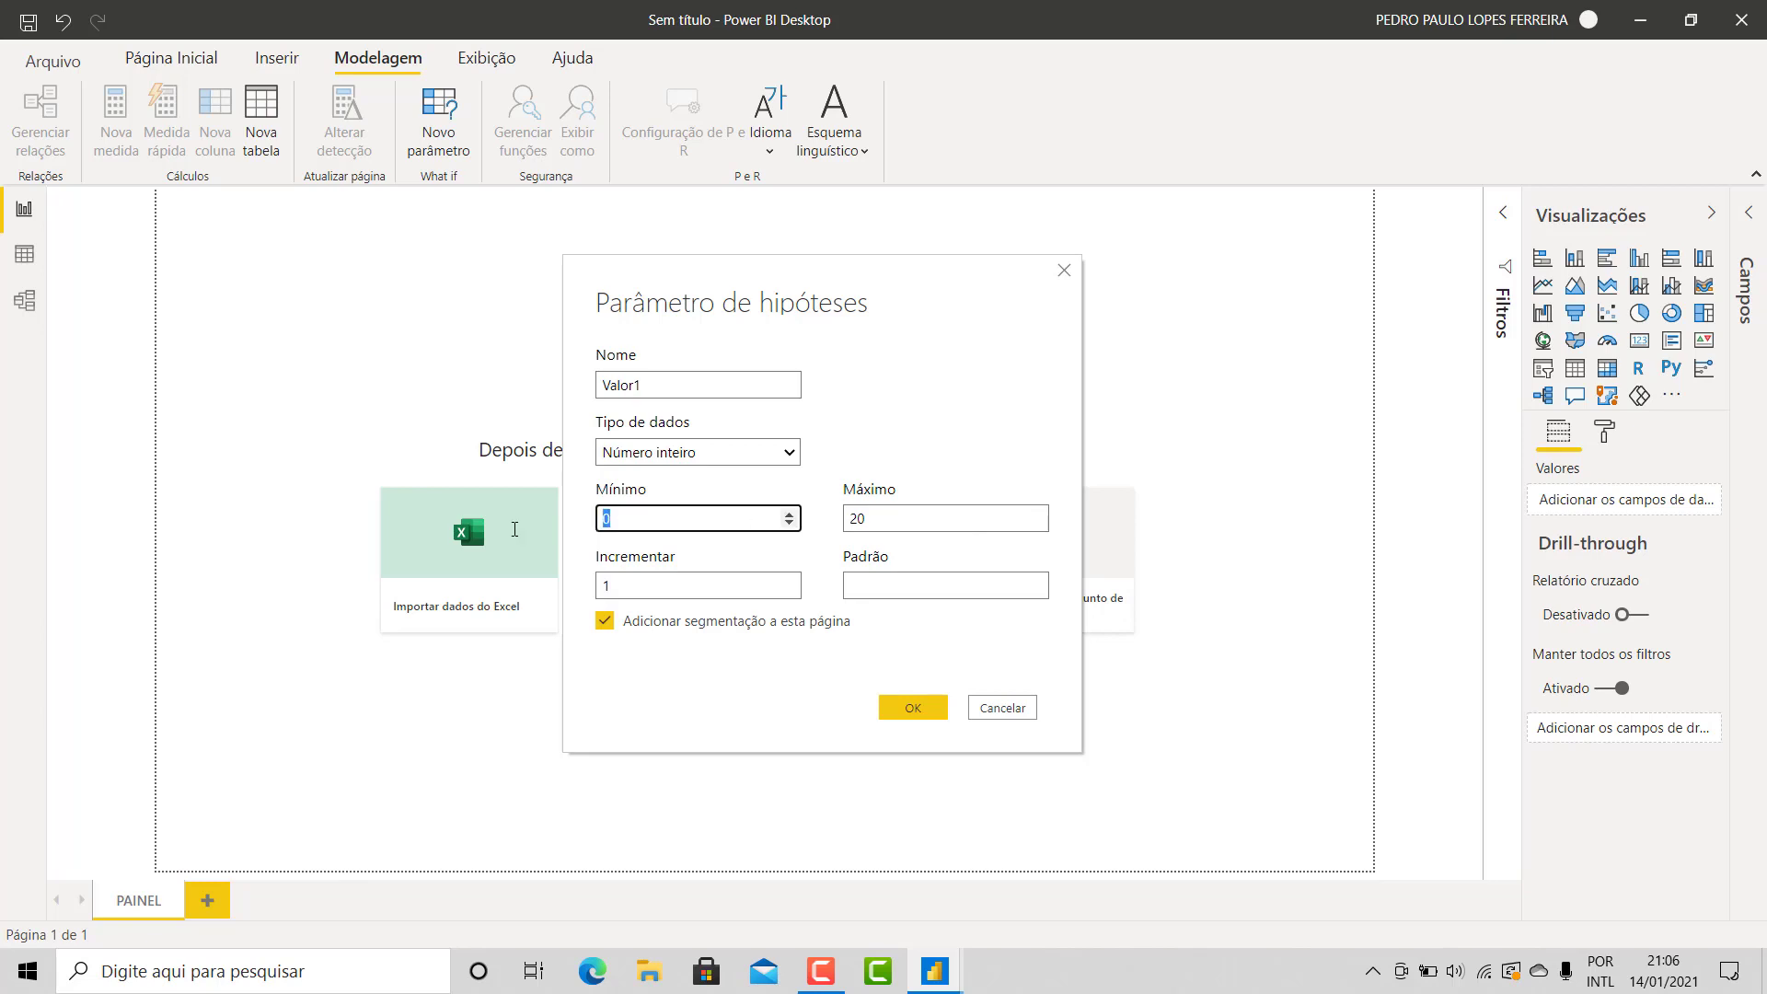
{"action": "type", "text": "1"}
{"action": "key", "text": "Tab"}
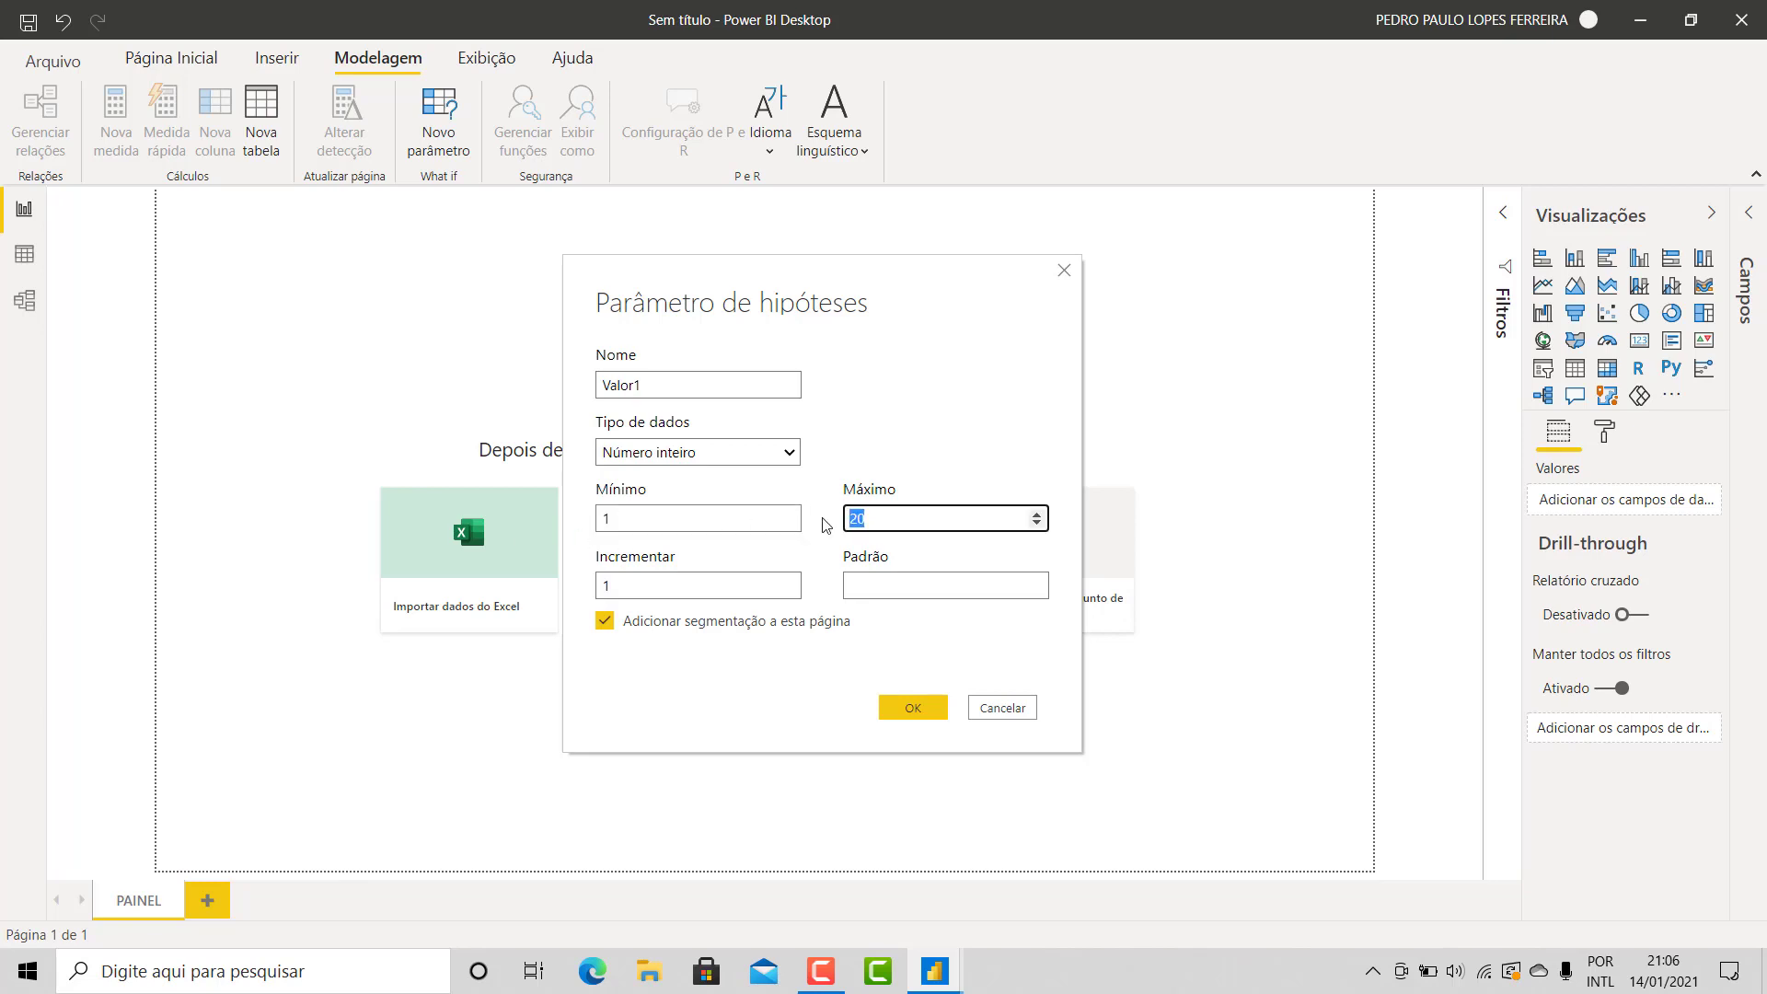
{"action": "type", "text": "10"}
{"action": "left_click", "coordinate": [729, 586]}
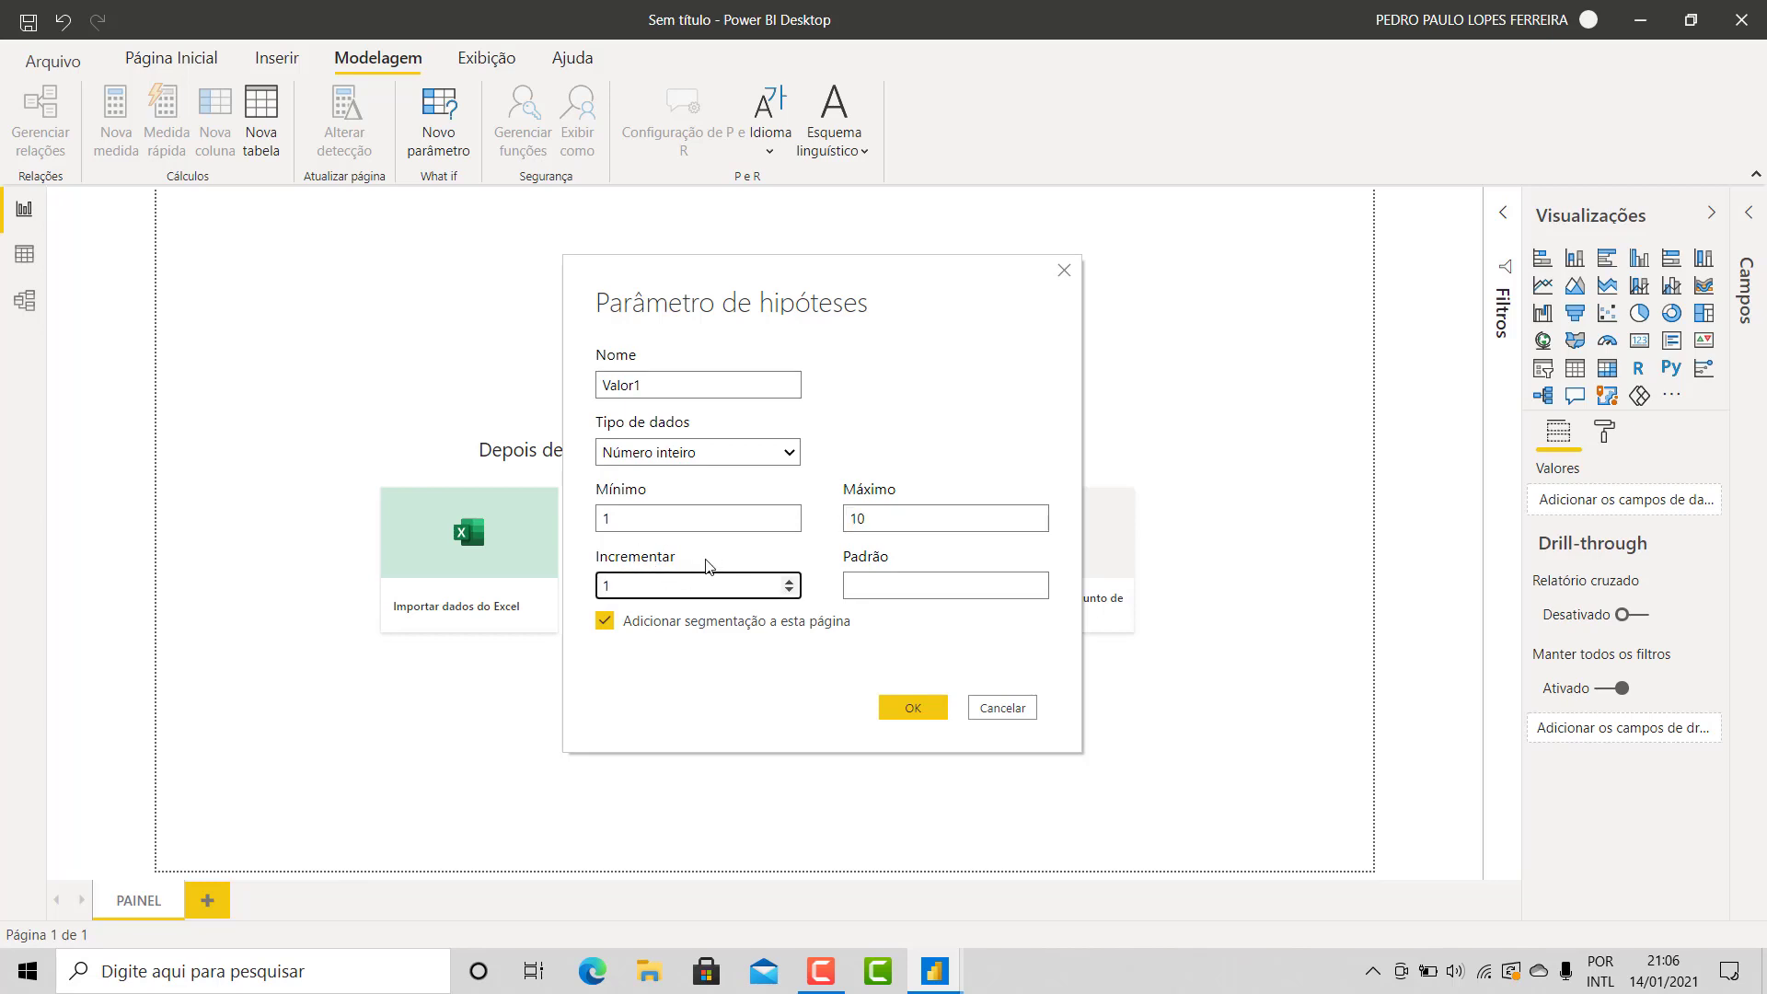
{"action": "left_click", "coordinate": [890, 575]}
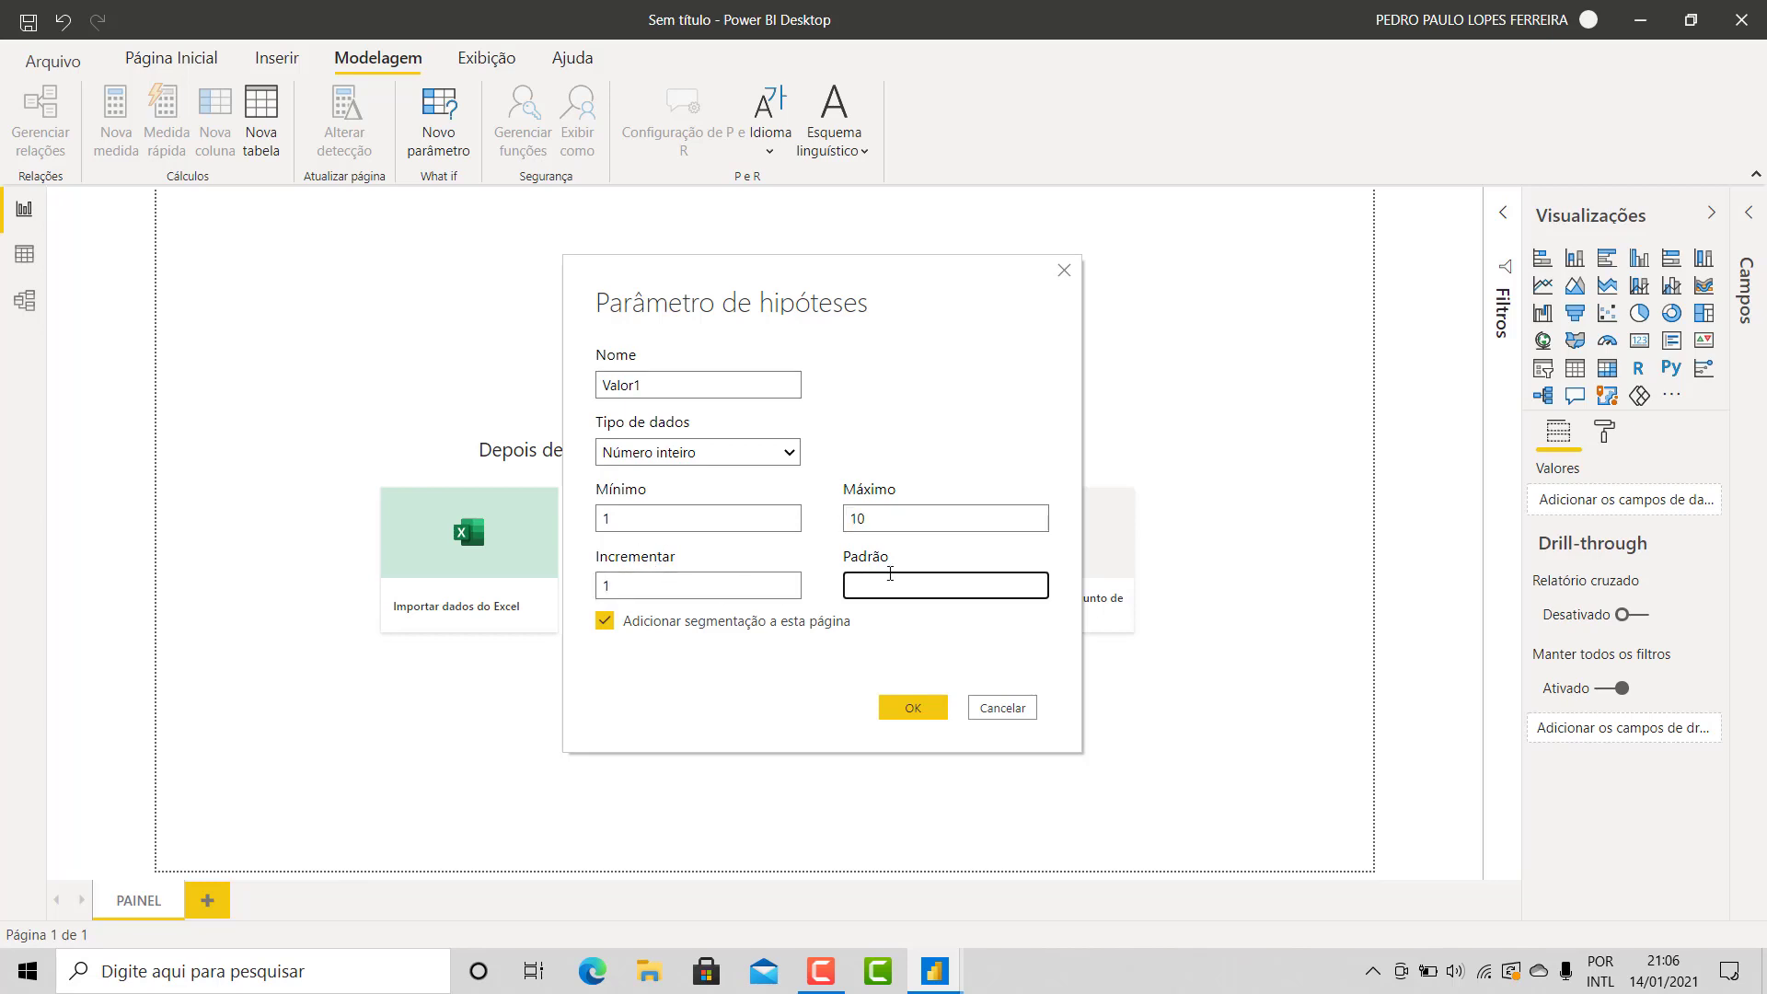
{"action": "type", "text": "1"}
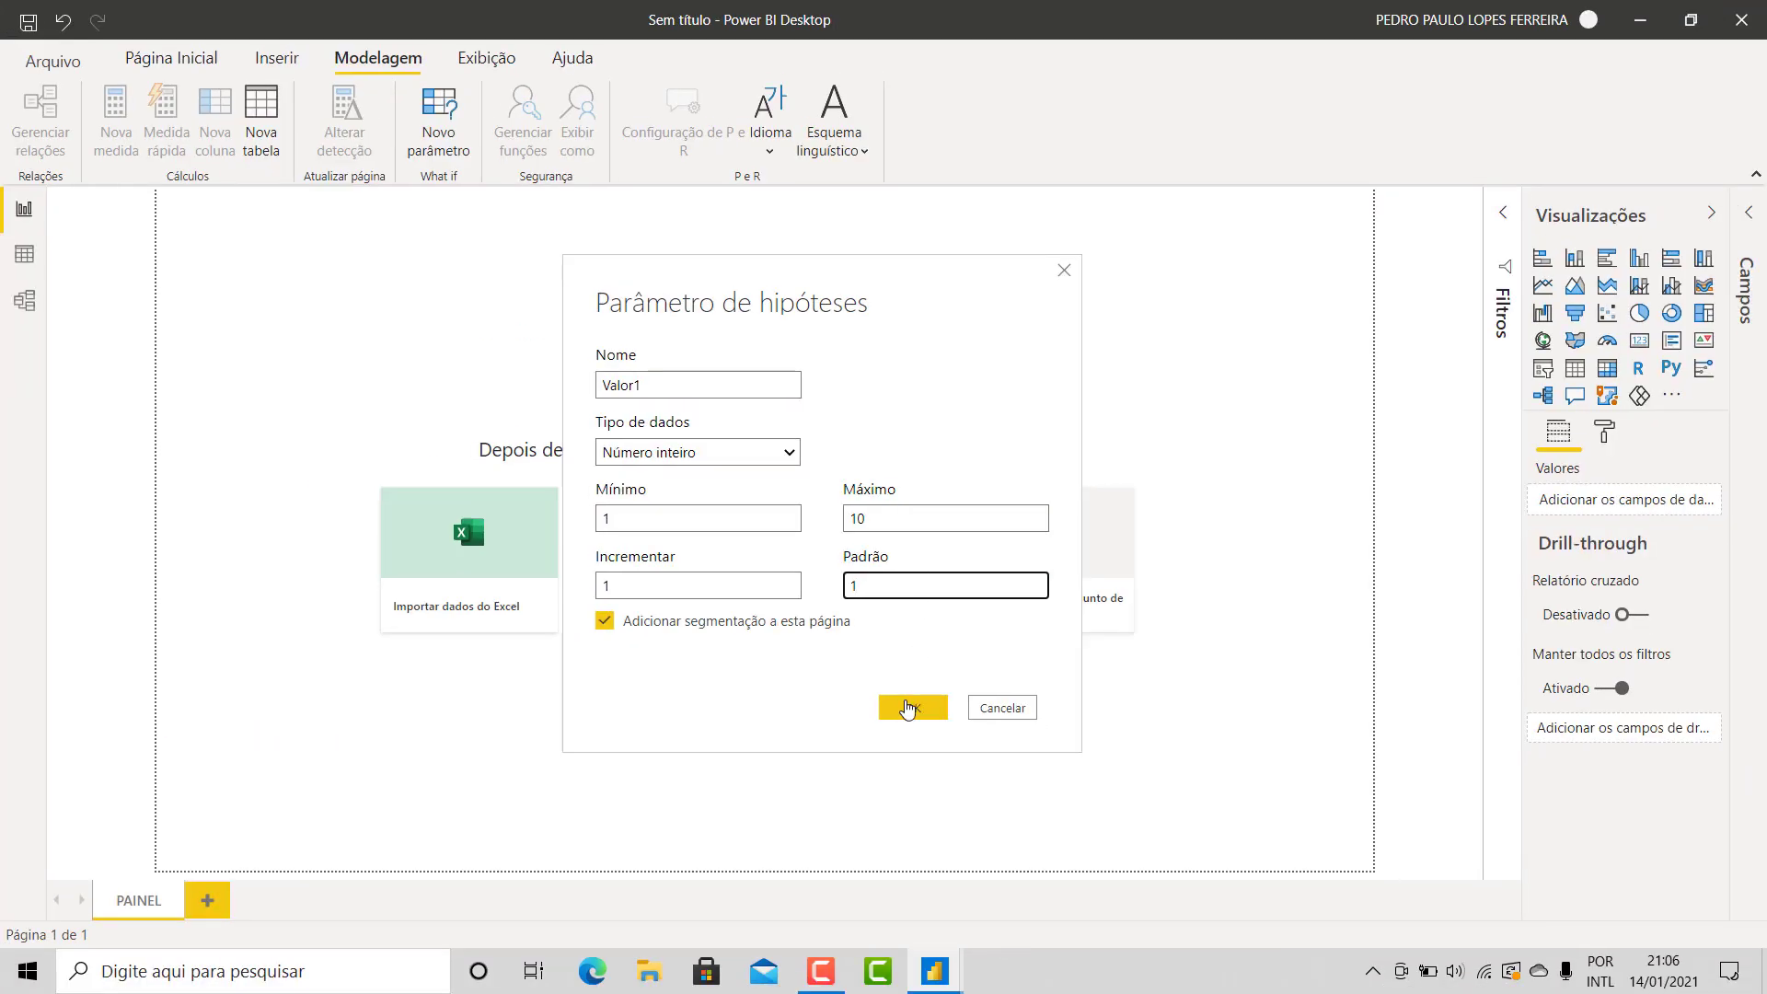
{"action": "left_click", "coordinate": [903, 703]}
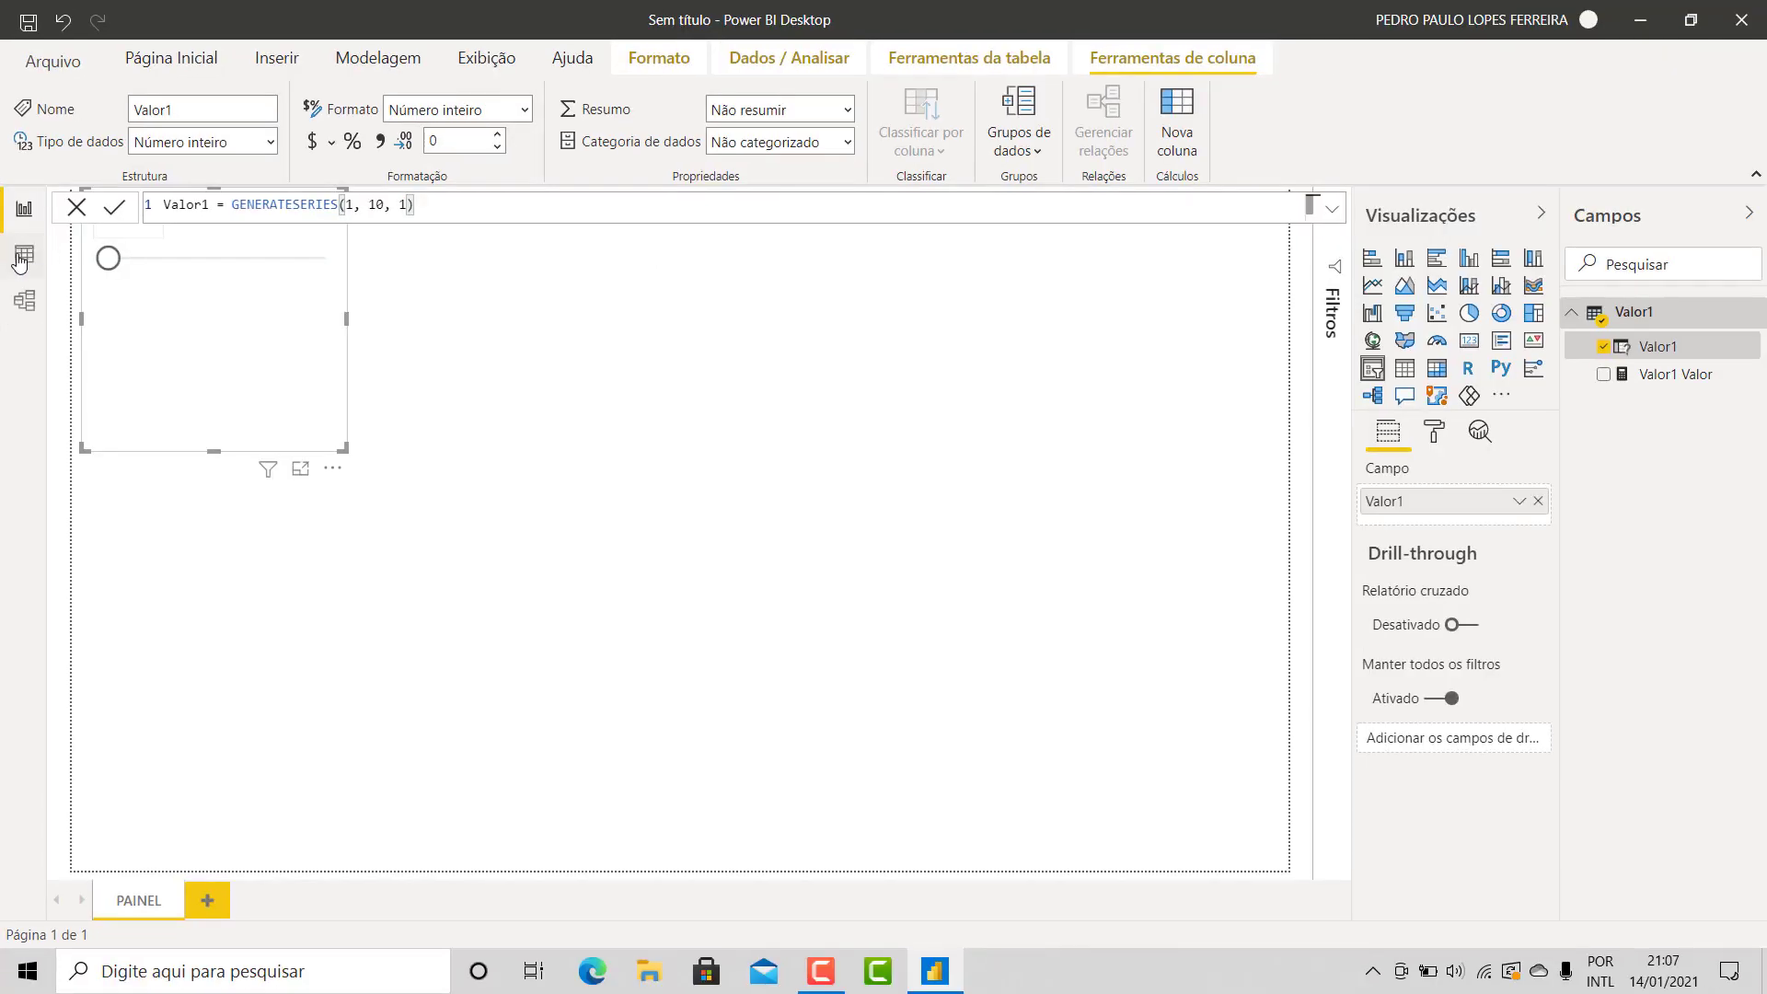
Examine the values in the Valor1 table and the formula of the Valor1 Valor measure
{"action": "left_click", "coordinate": [16, 305]}
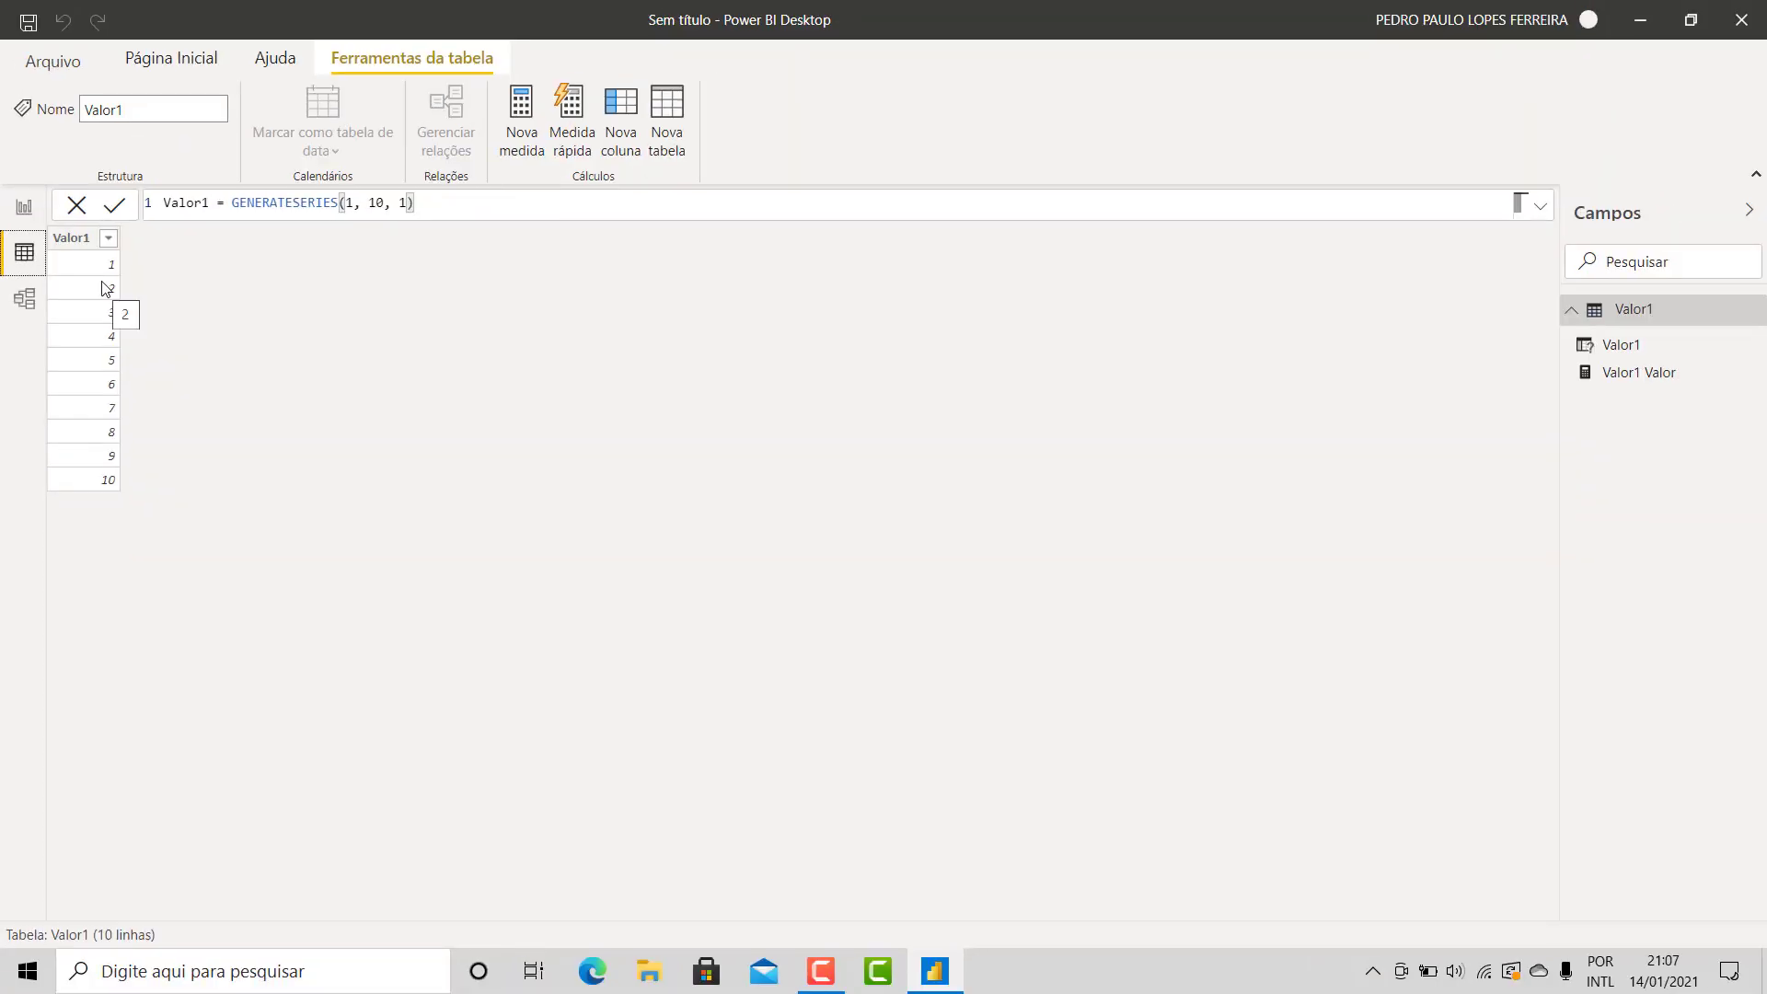
{"action": "left_click", "coordinate": [24, 207]}
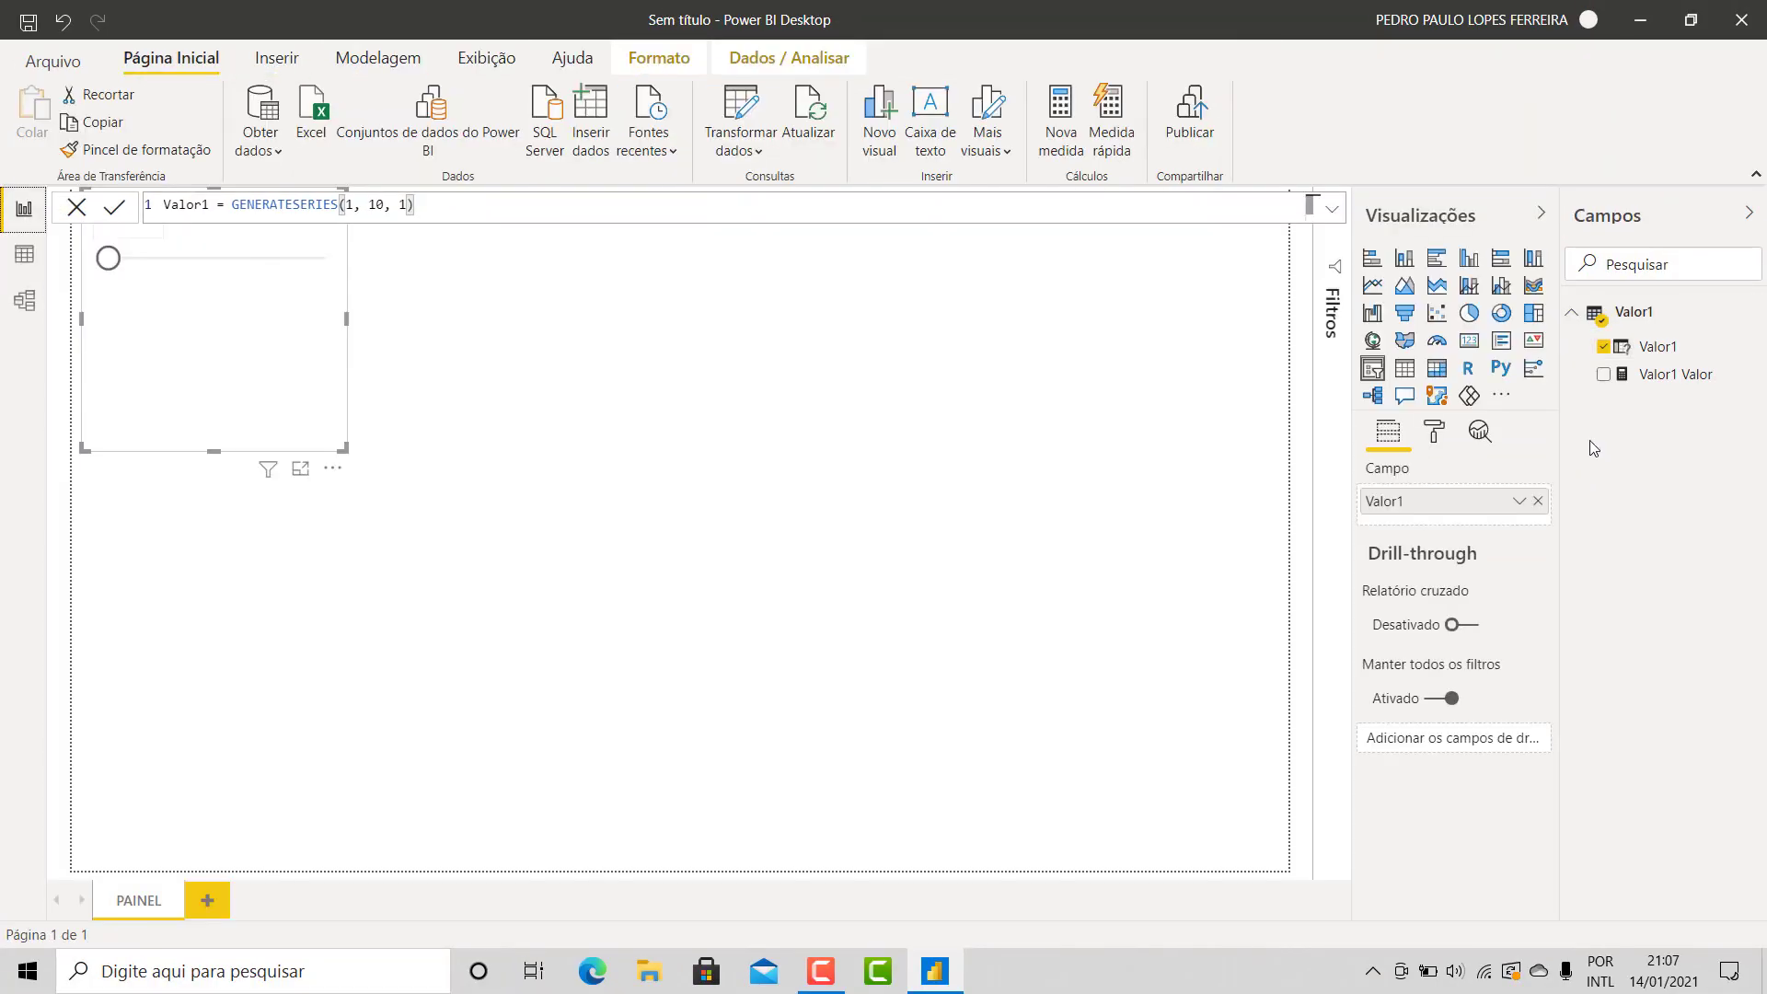
{"action": "left_click", "coordinate": [1696, 391]}
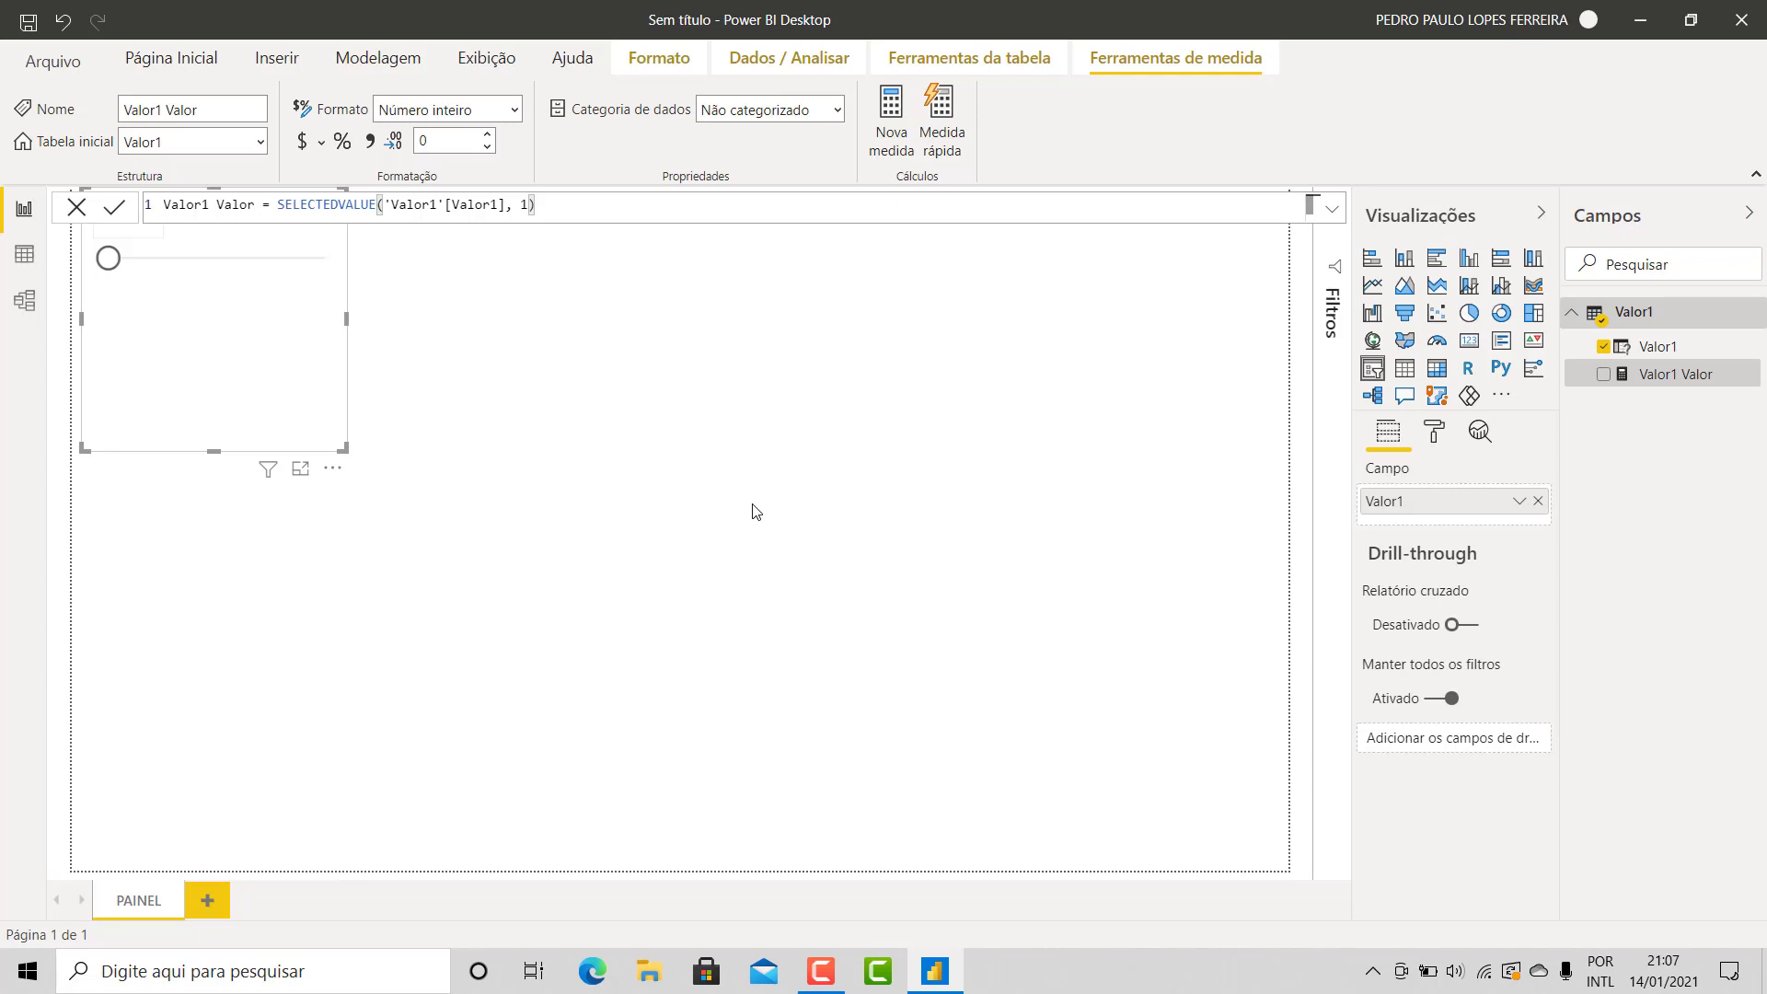
Change the Valor1 slicer to a list and shrink it to a narrow box around its values
{"action": "left_click", "coordinate": [753, 512]}
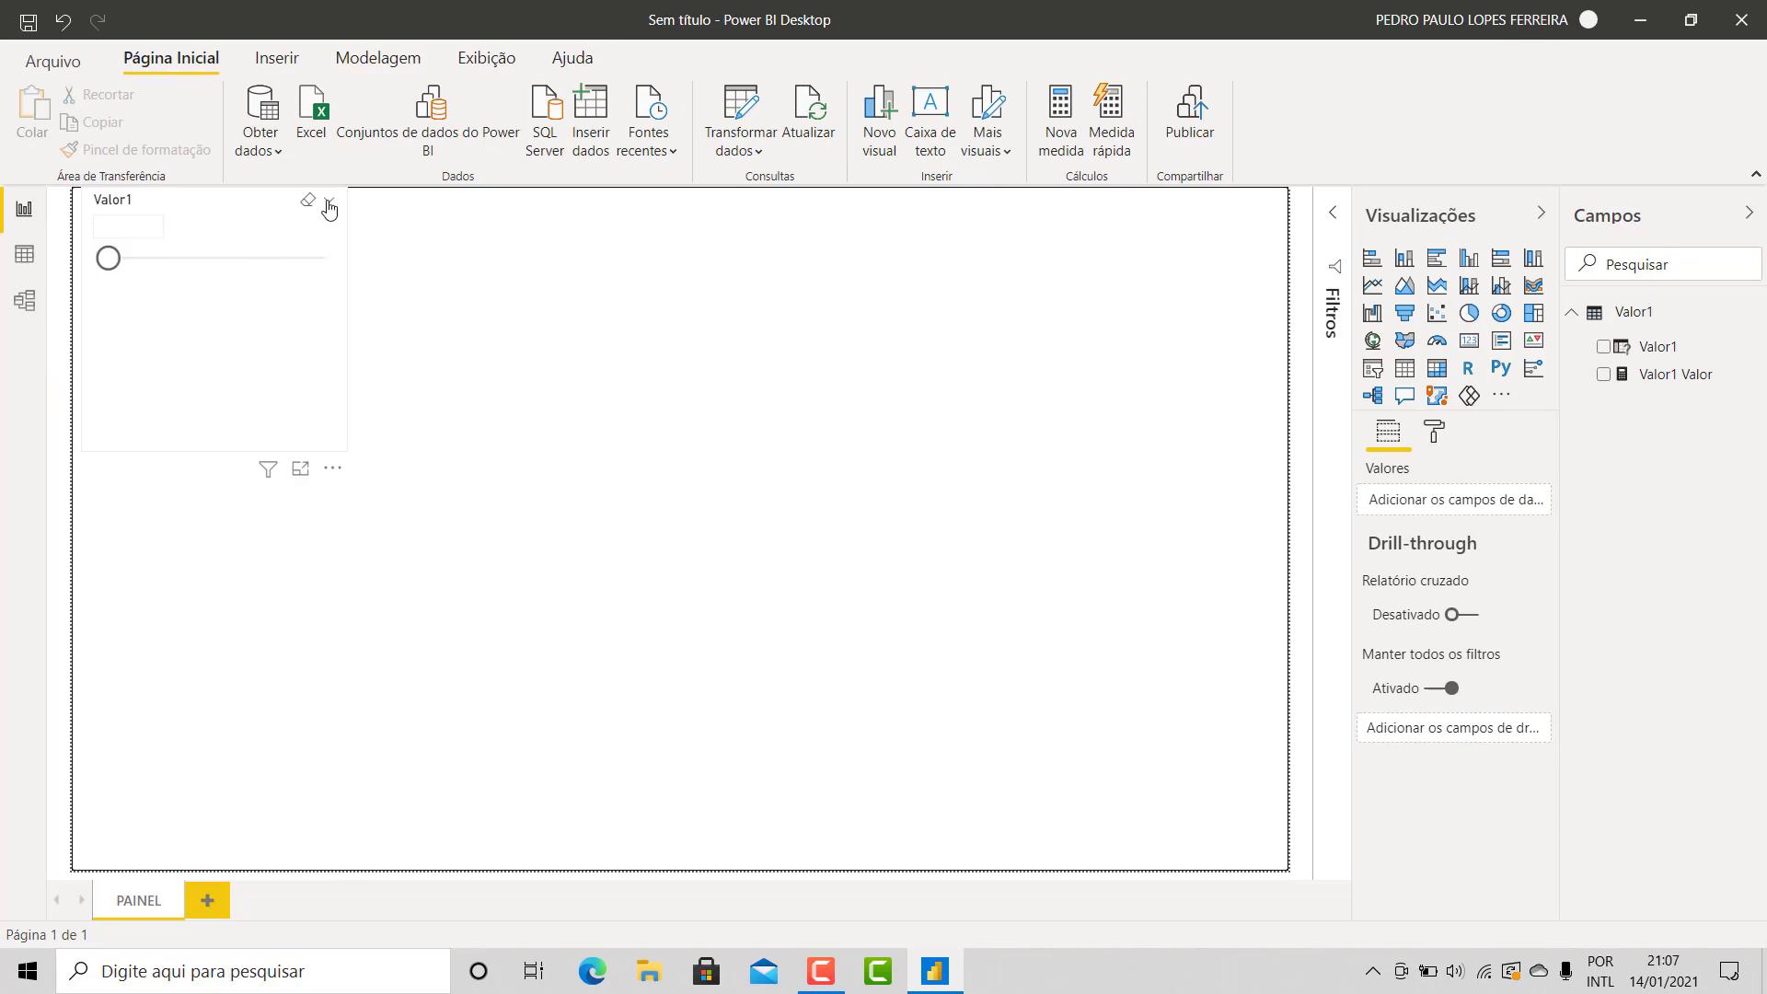
{"action": "left_click", "coordinate": [329, 209]}
{"action": "left_click", "coordinate": [385, 241]}
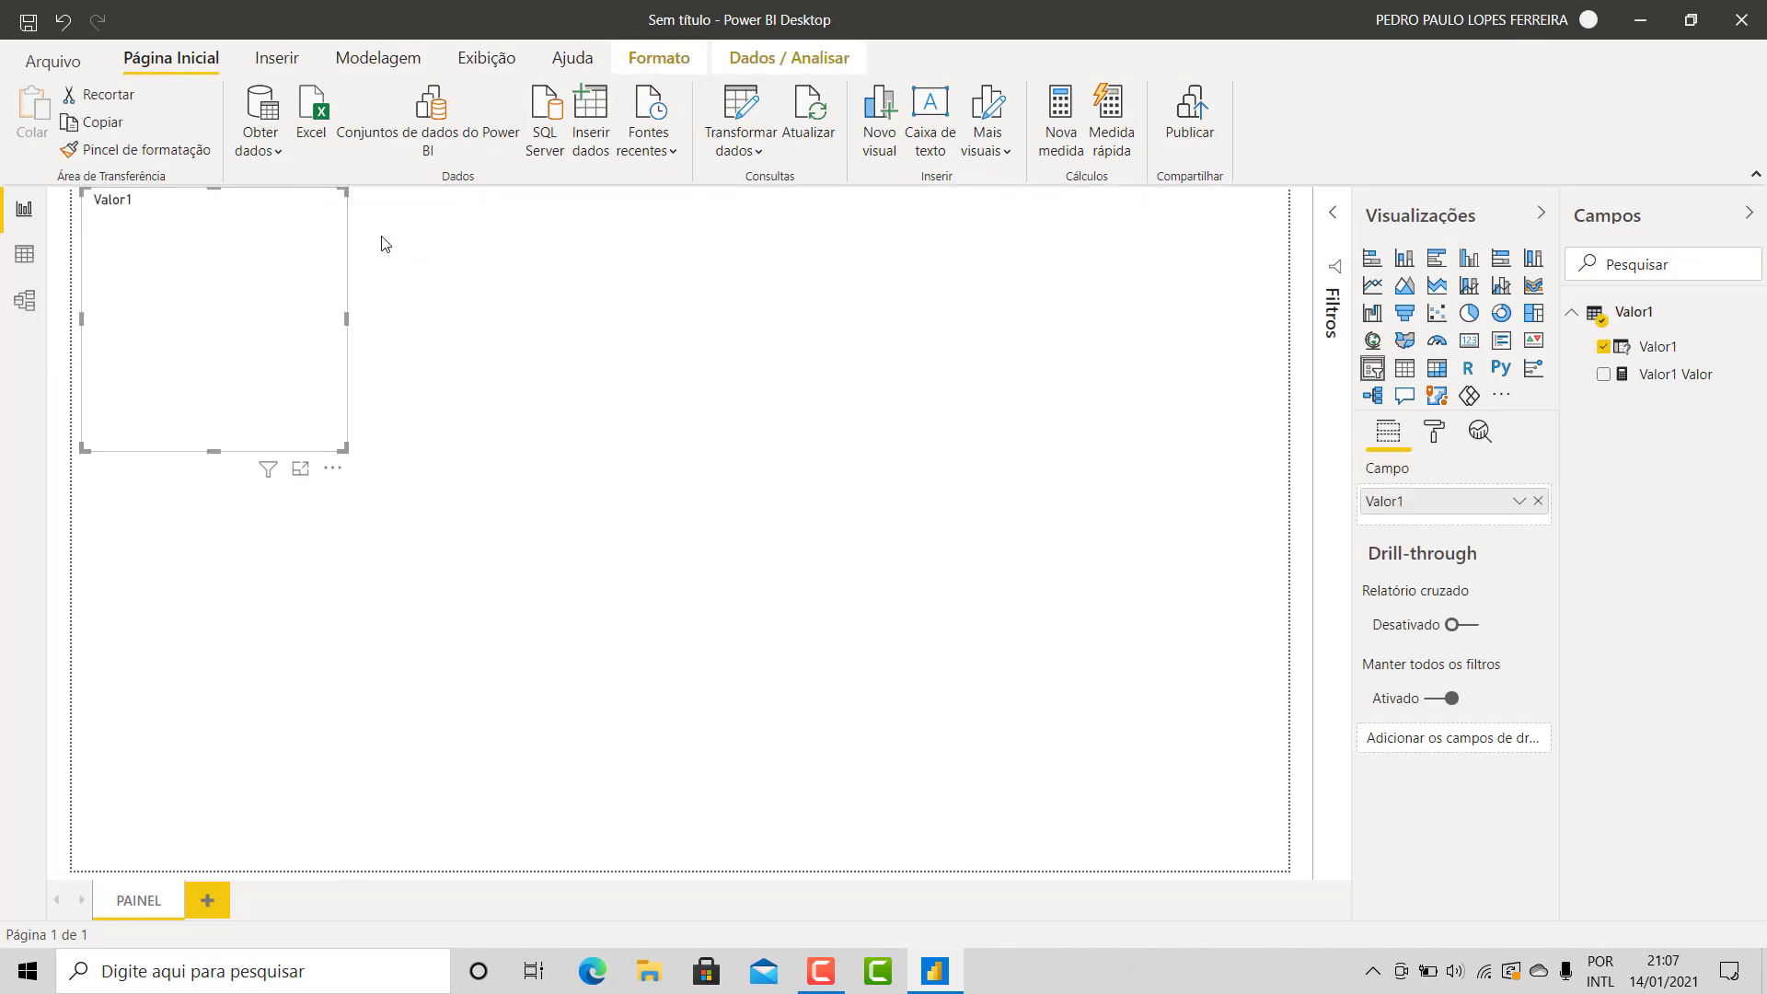
{"action": "left_click_drag", "start_coordinate": [343, 449], "coordinate": [189, 421]}
Relabel the slicer's field as "Valor 1", and widen the slicer slightly and shift it down a little
{"action": "double_click", "coordinate": [1400, 497]}
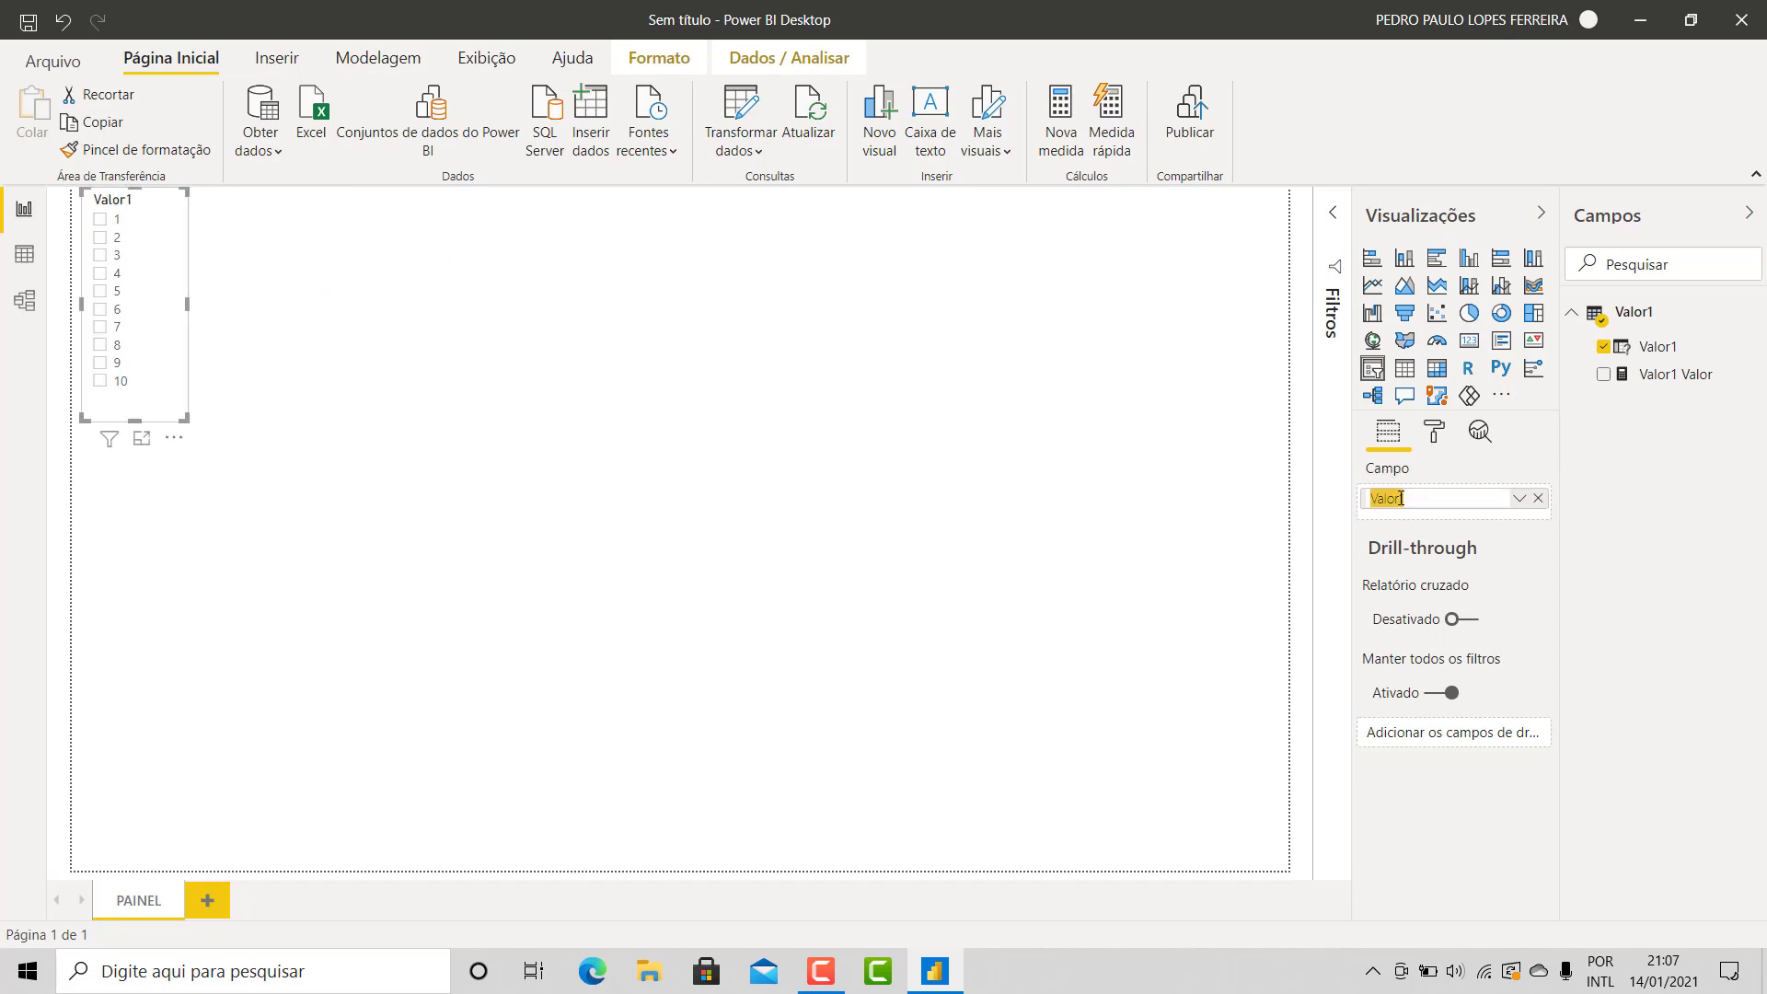
{"action": "left_click", "coordinate": [1401, 498]}
{"action": "key", "text": "Return"}
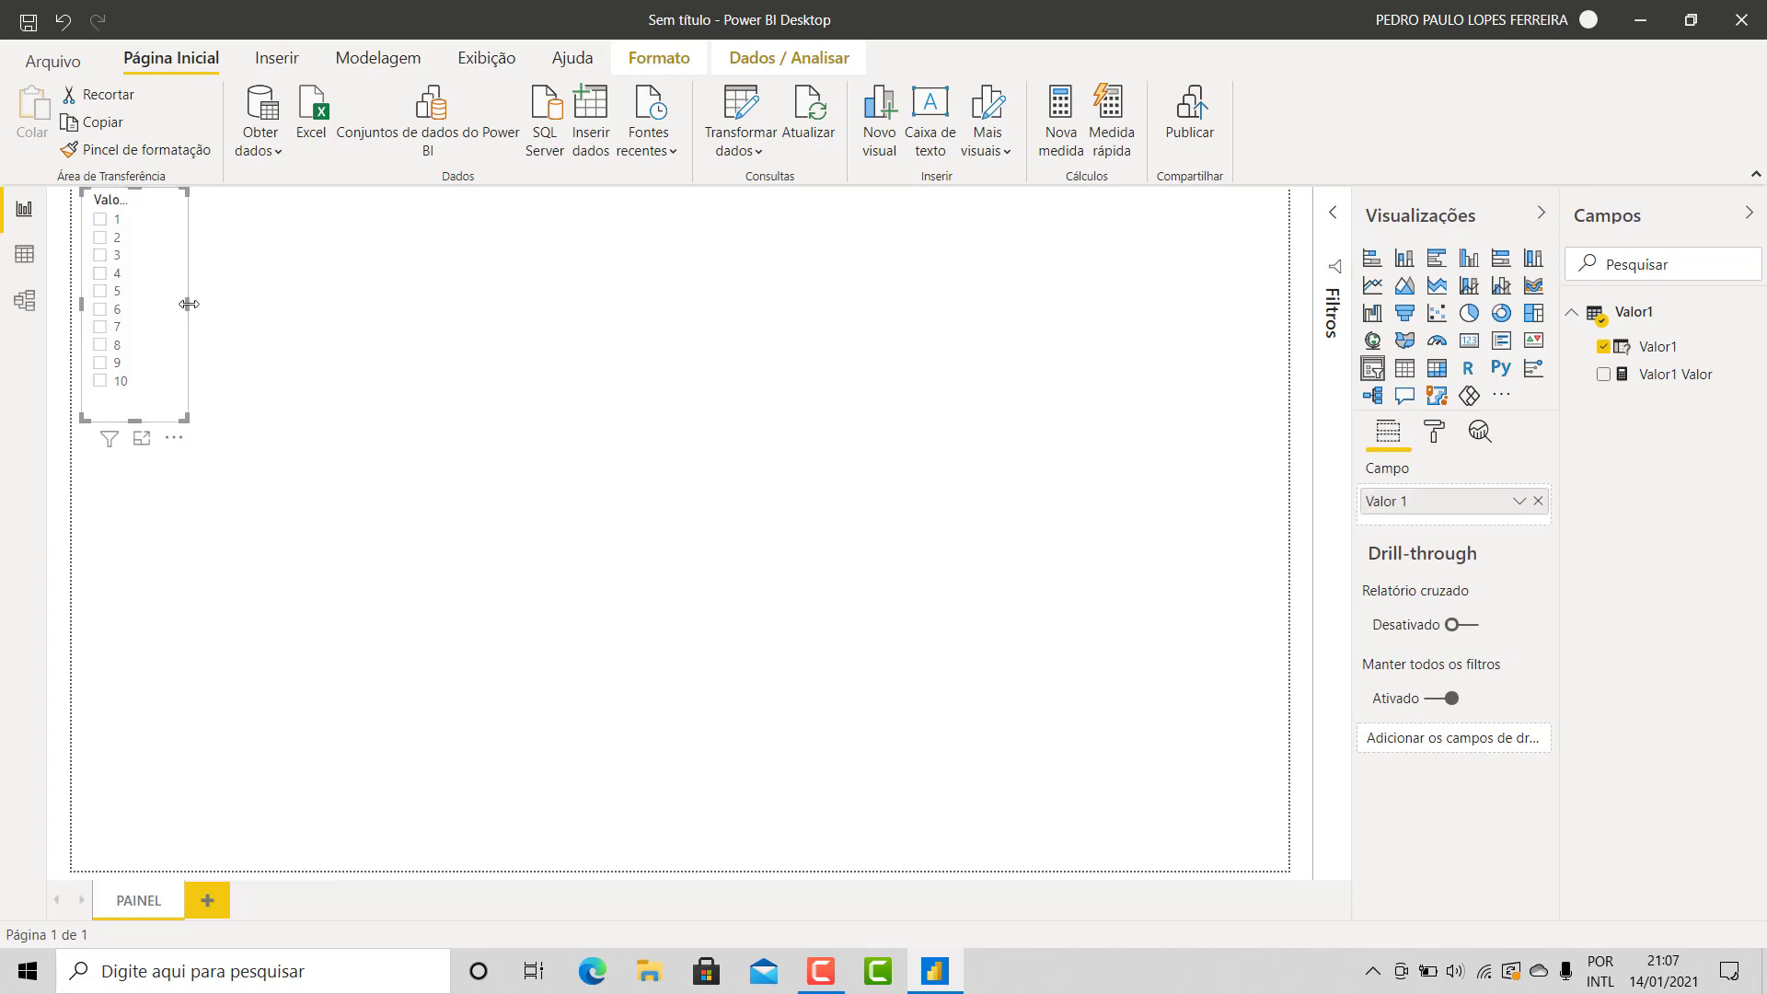
{"action": "left_click", "coordinate": [451, 426]}
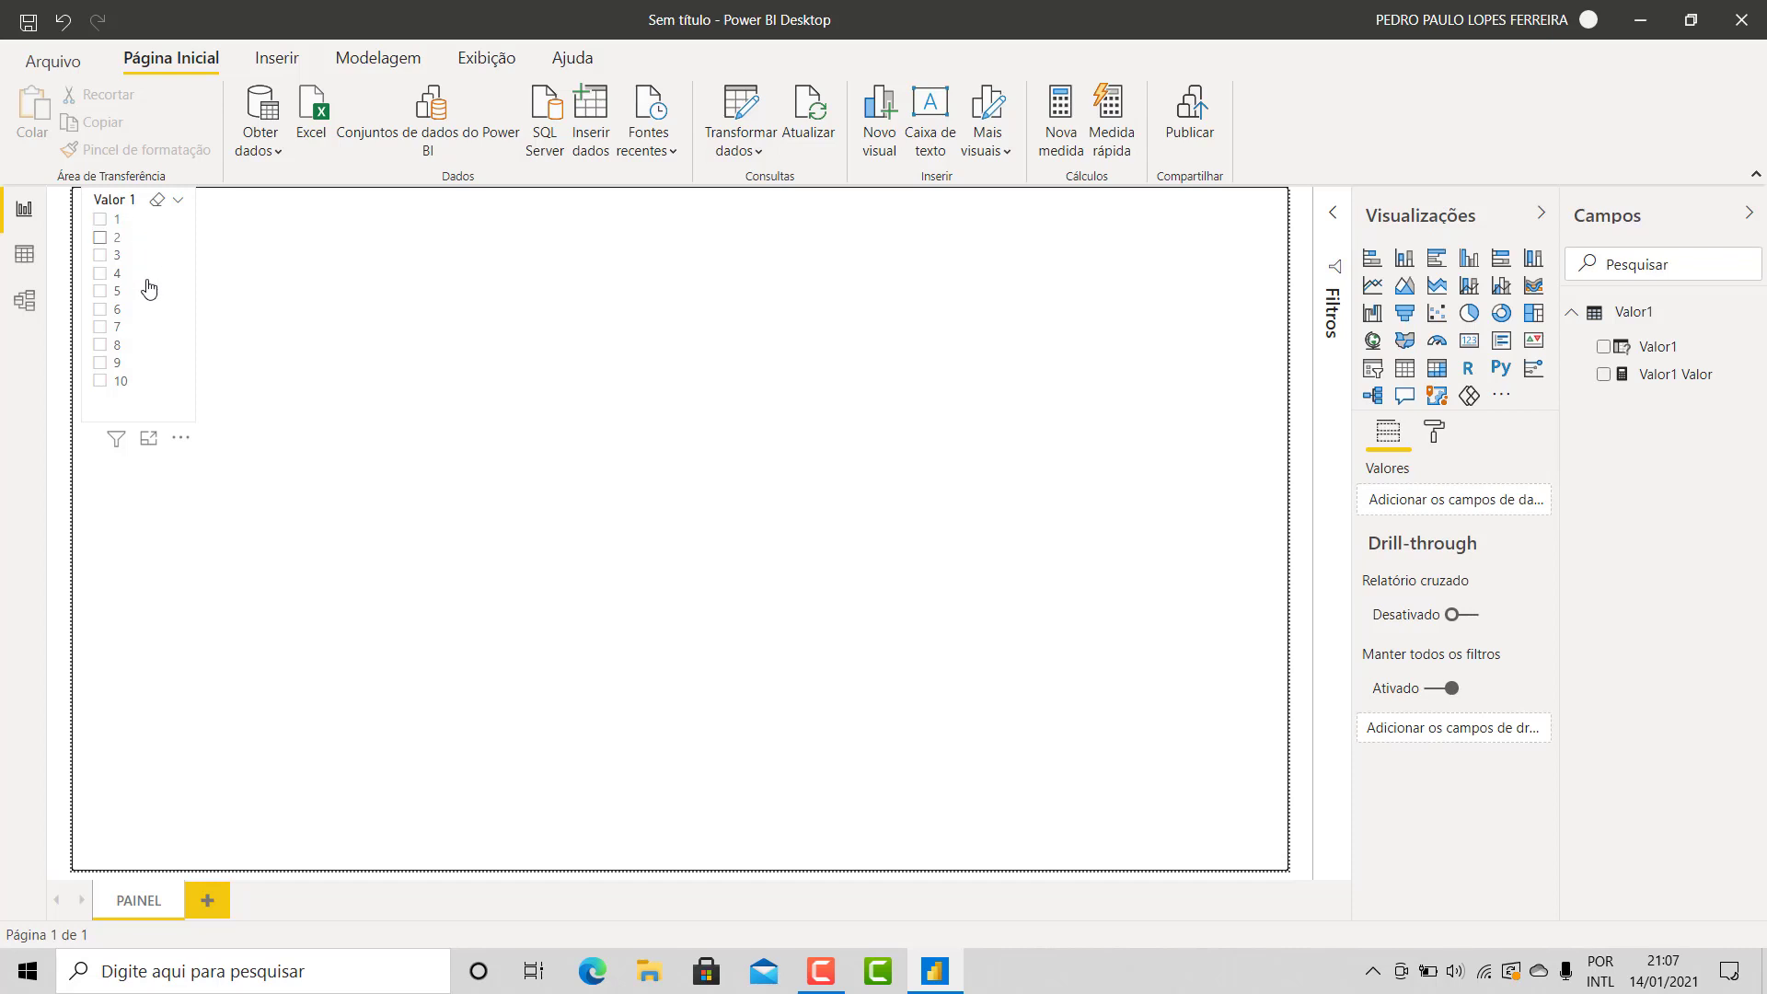
{"action": "left_click", "coordinate": [137, 423]}
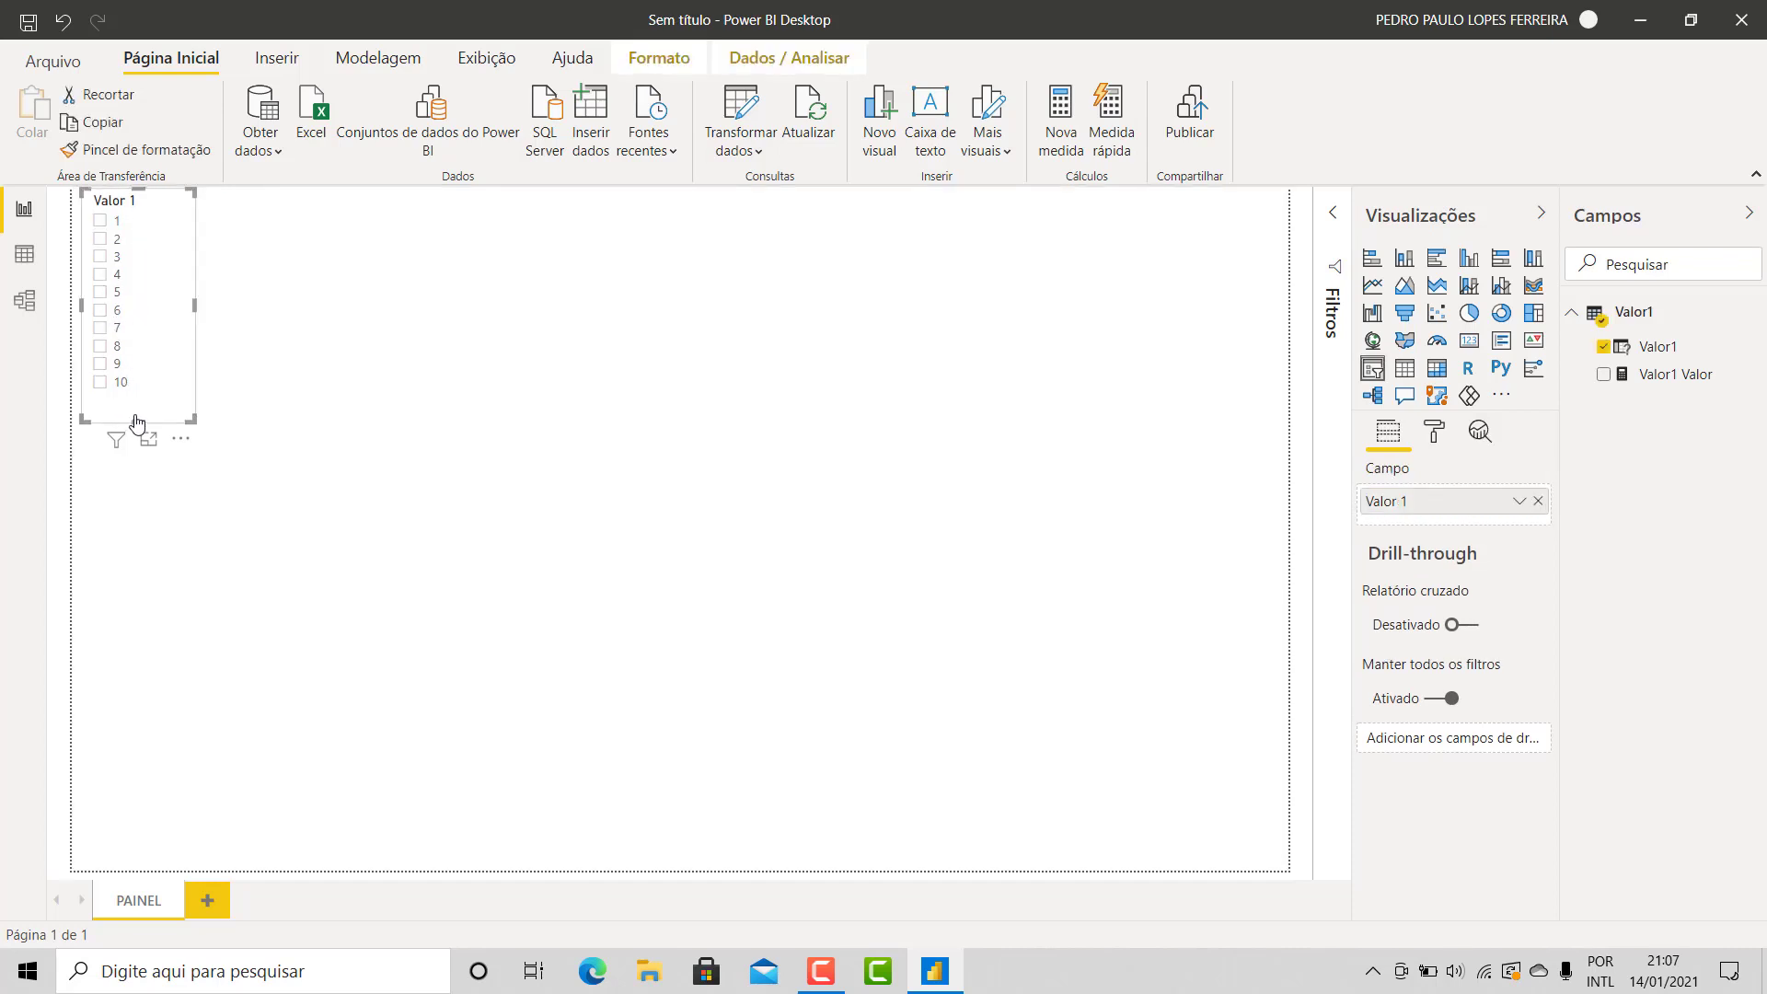
{"action": "left_click", "coordinate": [401, 408]}
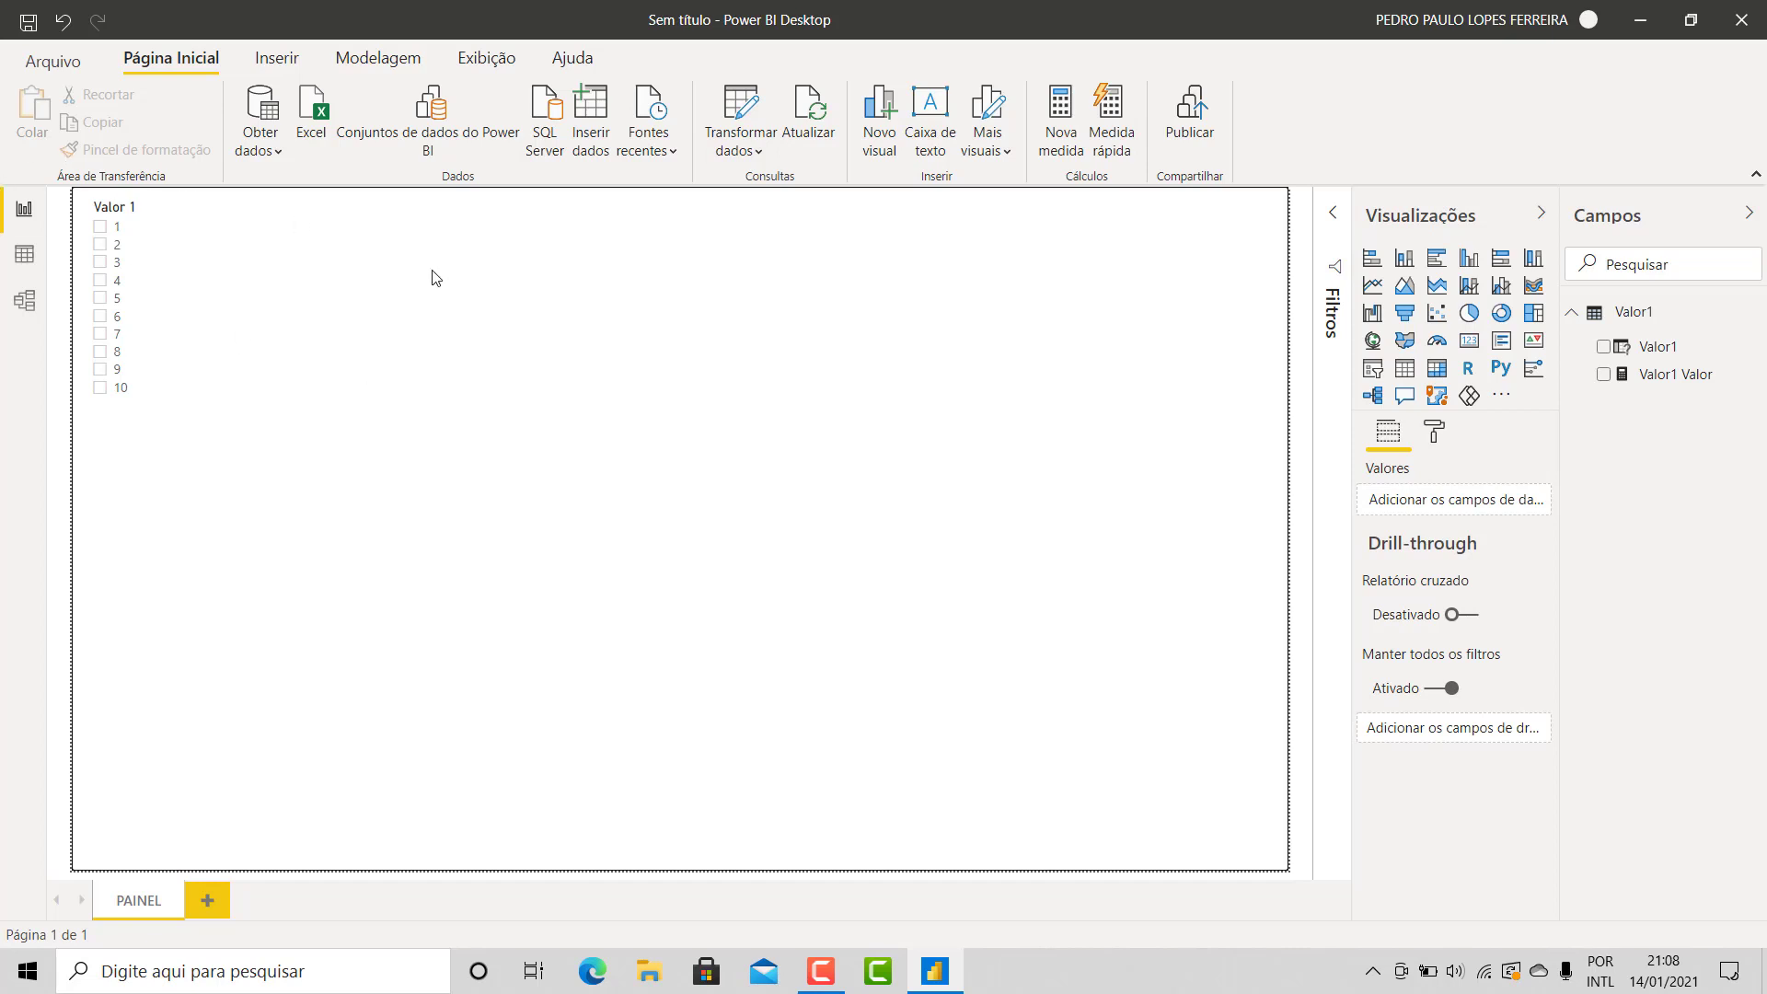
Start a second what-if parameter and name it Valor2
{"action": "left_click", "coordinate": [382, 55]}
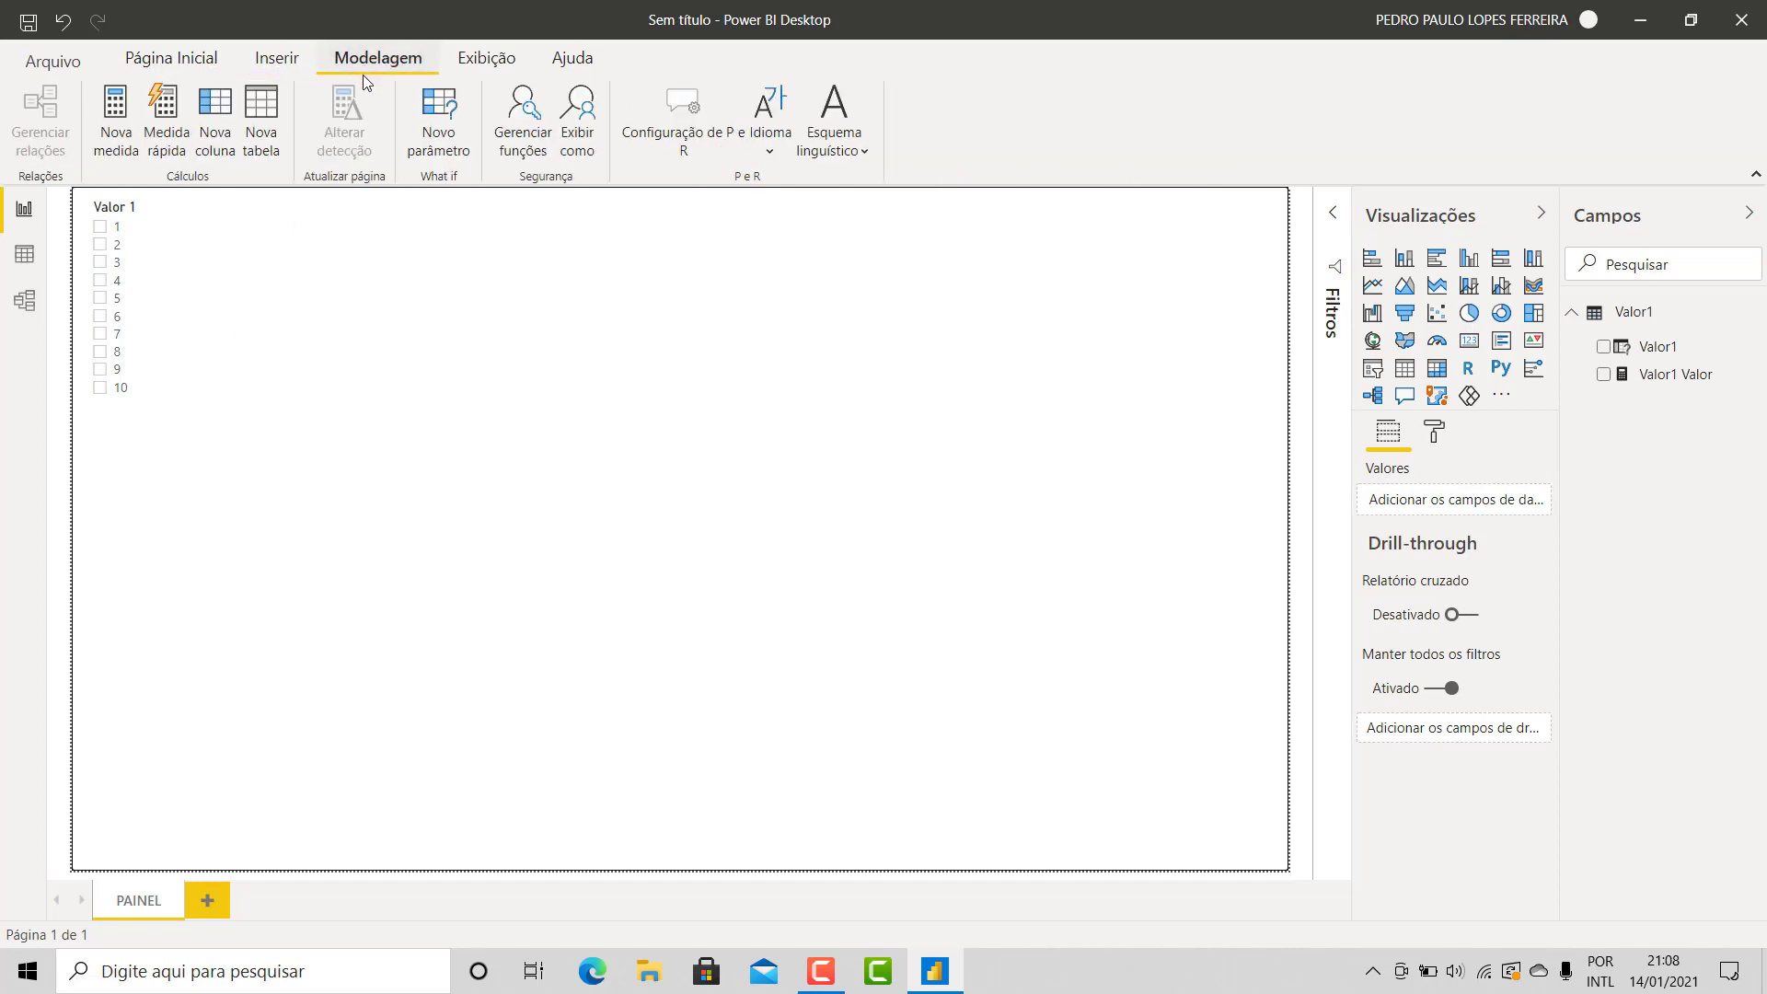
{"action": "left_click", "coordinate": [431, 138]}
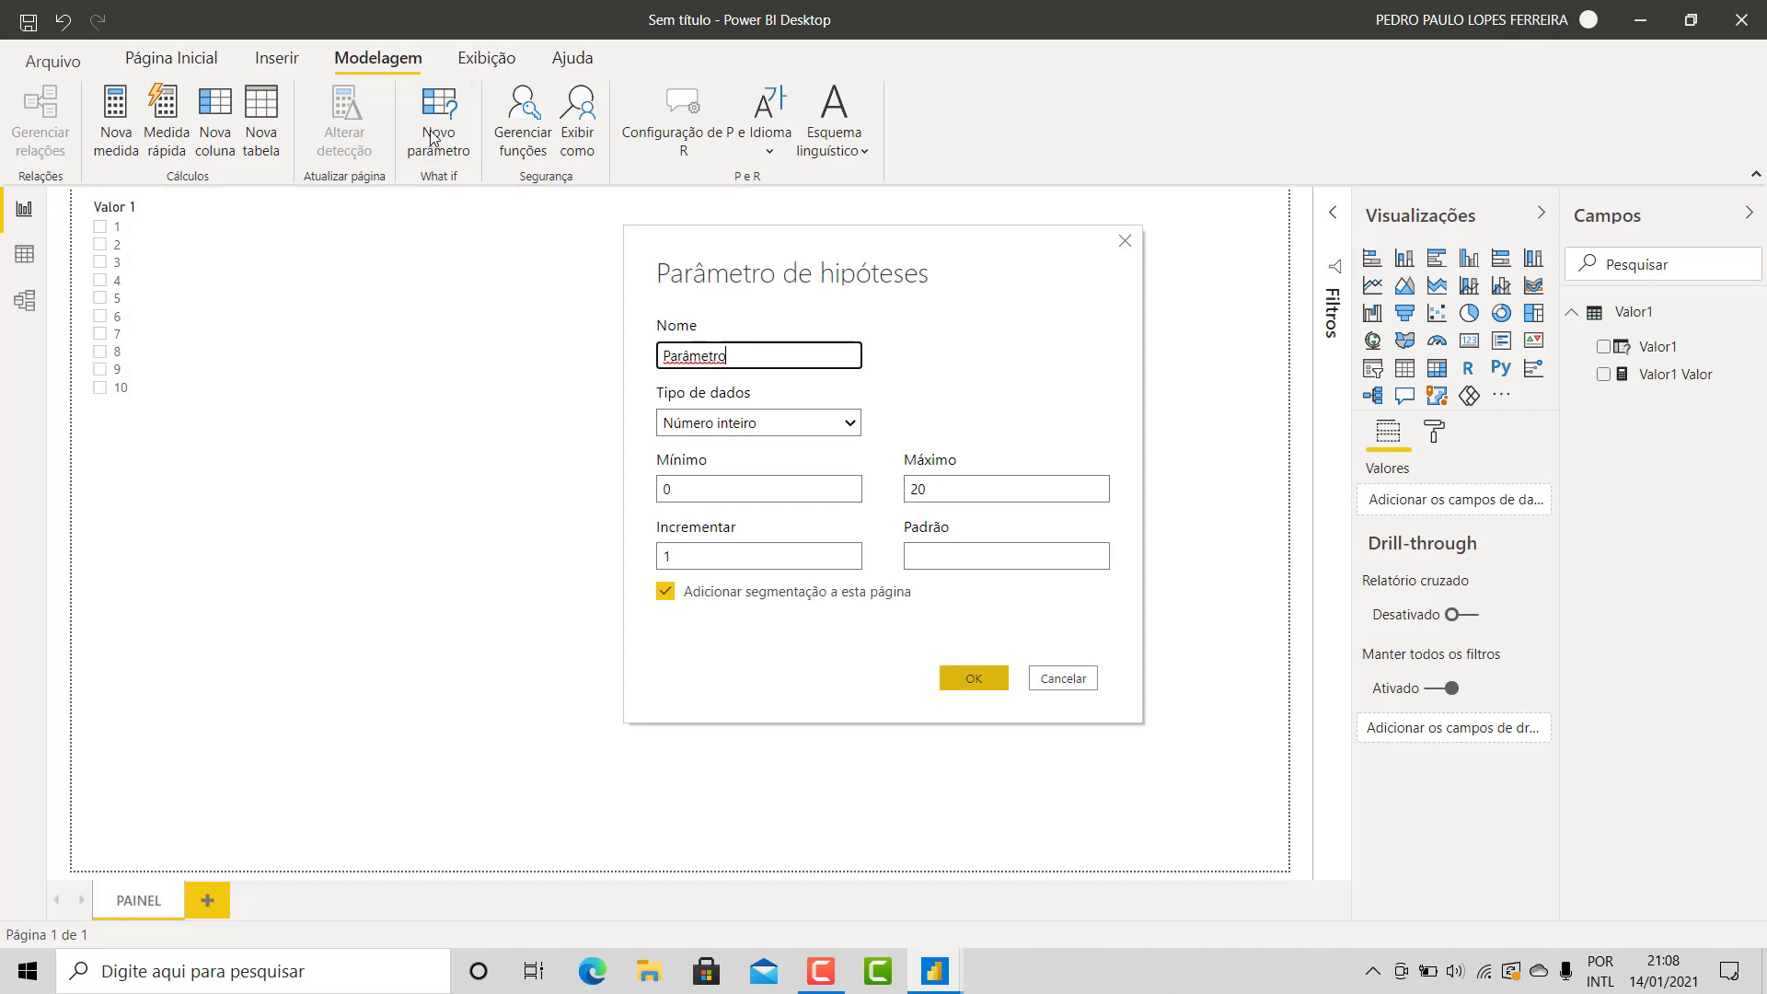
{"action": "double_click", "coordinate": [750, 357]}
{"action": "type", "text": "Valor2"}
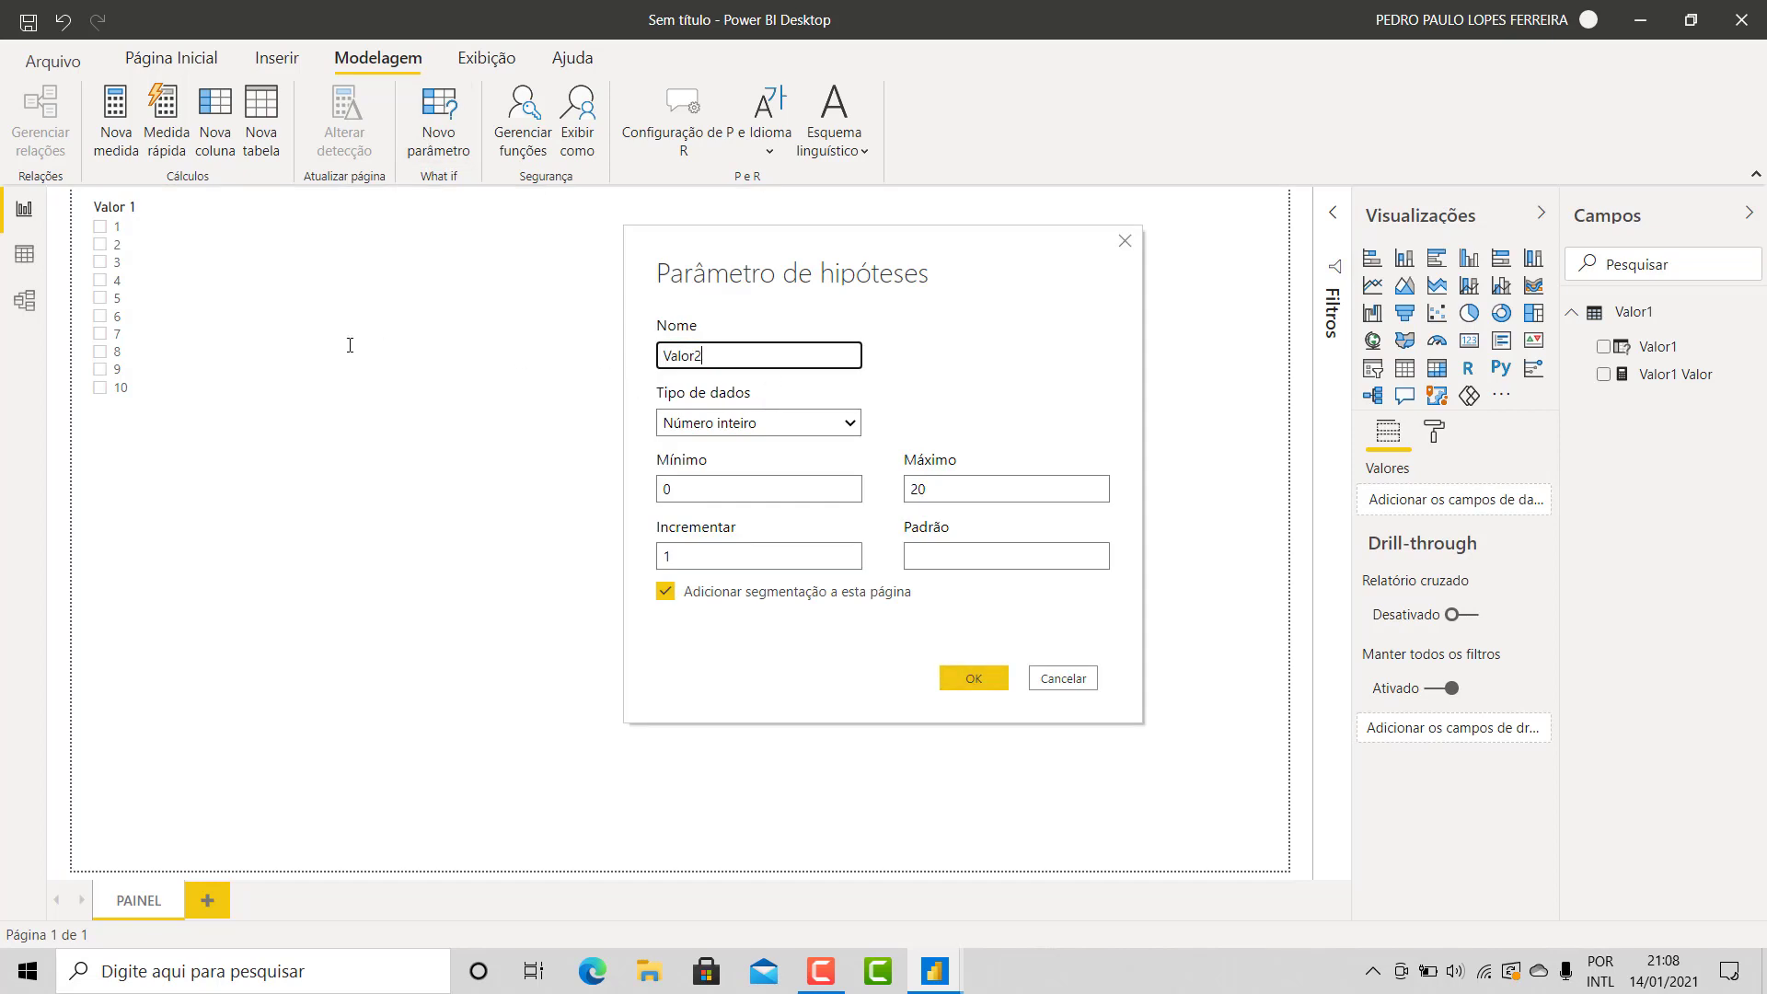
{"action": "left_click", "coordinate": [617, 505]}
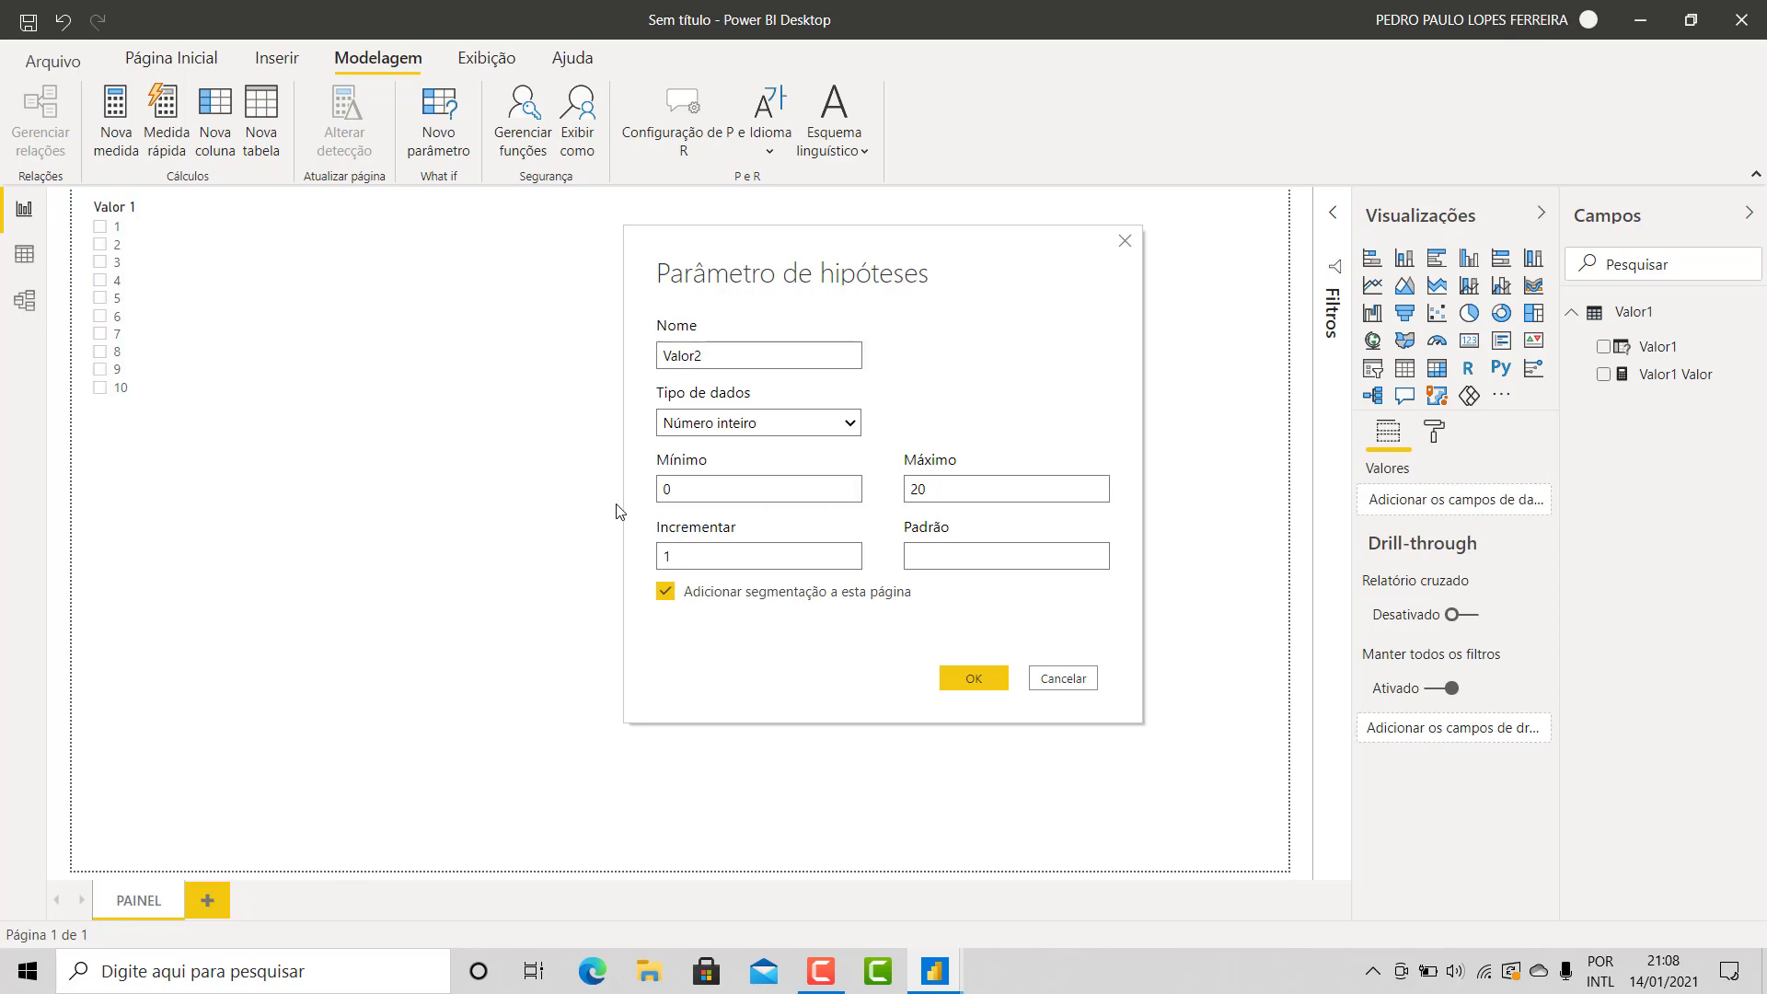
Set the Valor2 parameter's minimum to 1, maximum to 10 and default to 1, and create it with its page slicer
{"action": "left_click_drag", "start_coordinate": [678, 490], "coordinate": [637, 485]}
{"action": "type", "text": "1"}
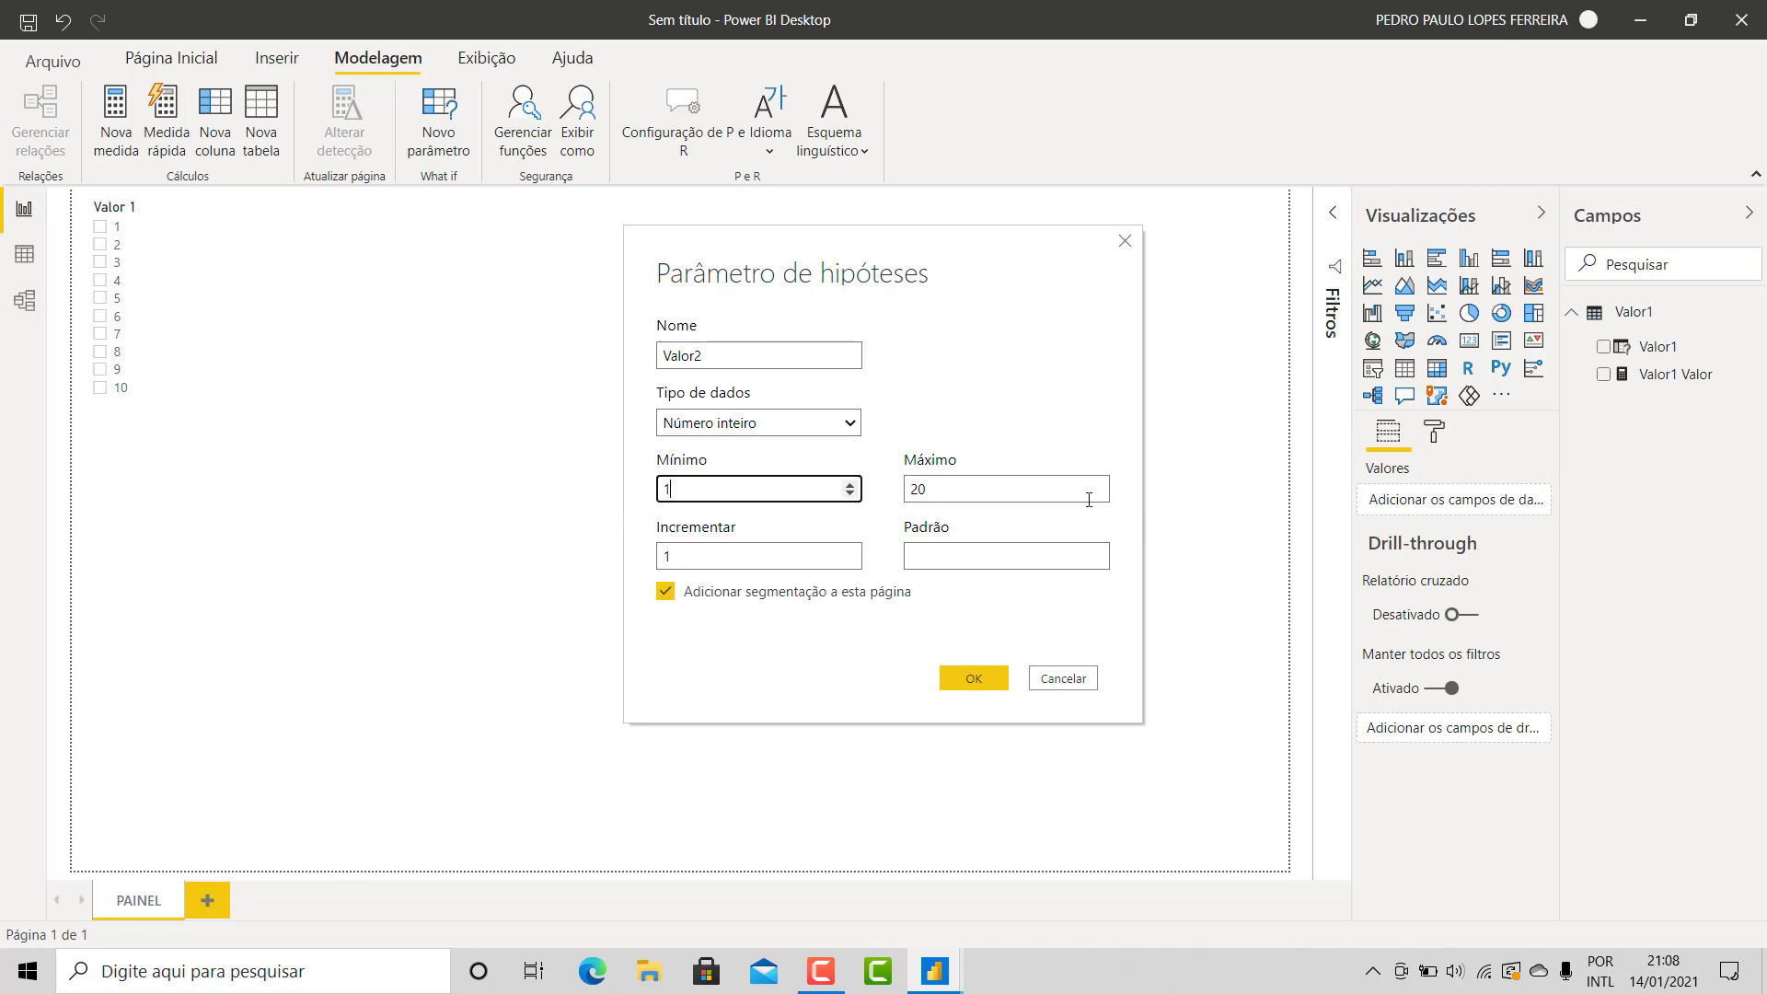
{"action": "left_click_drag", "start_coordinate": [1039, 491], "coordinate": [882, 498]}
{"action": "type", "text": "10"}
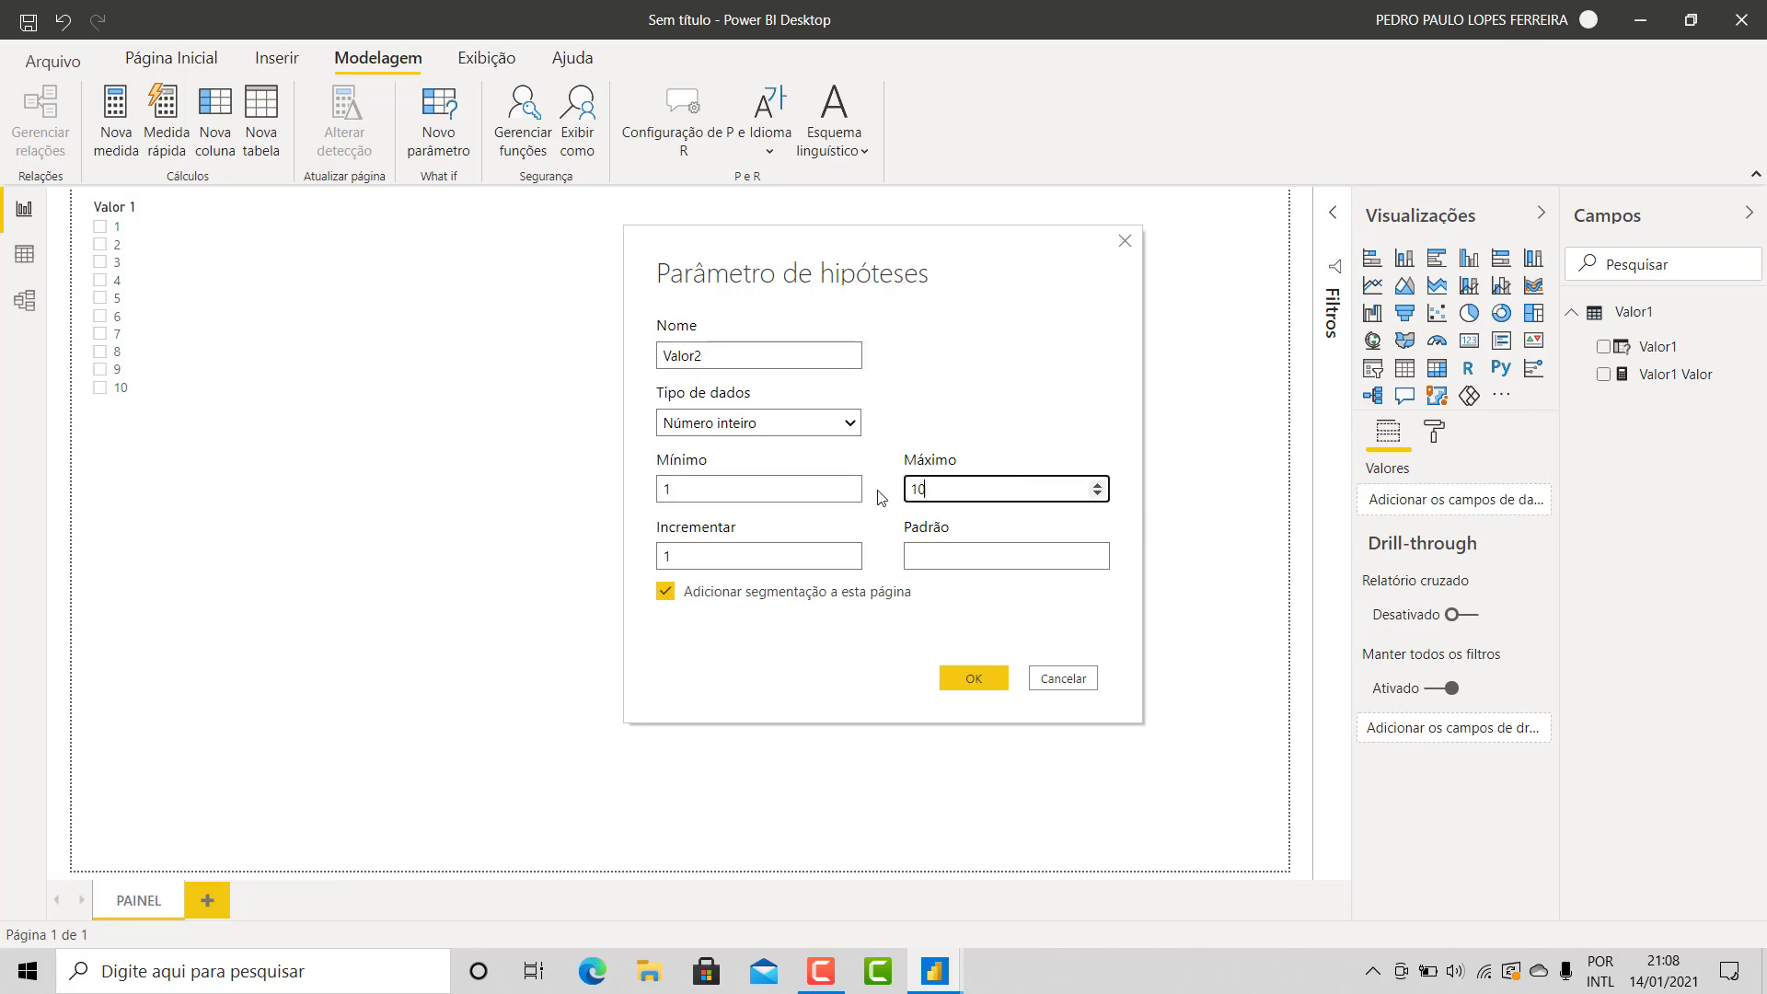
{"action": "left_click", "coordinate": [960, 555]}
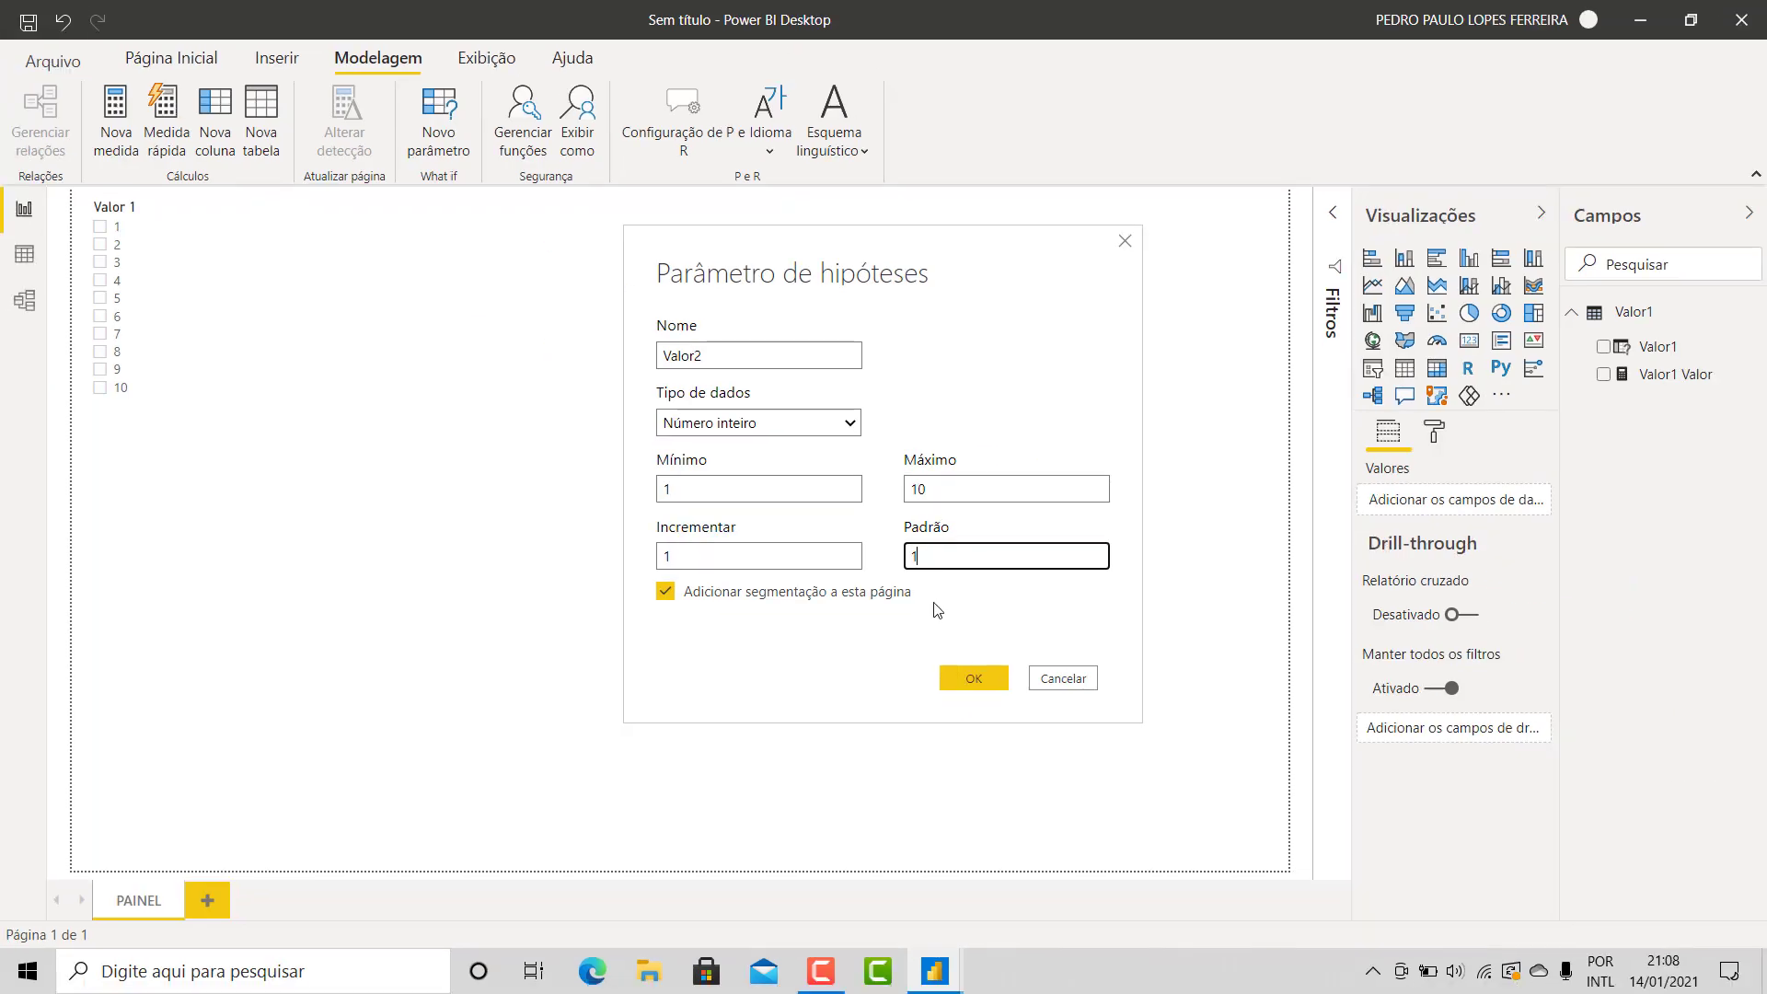
{"action": "left_click", "coordinate": [1110, 873]}
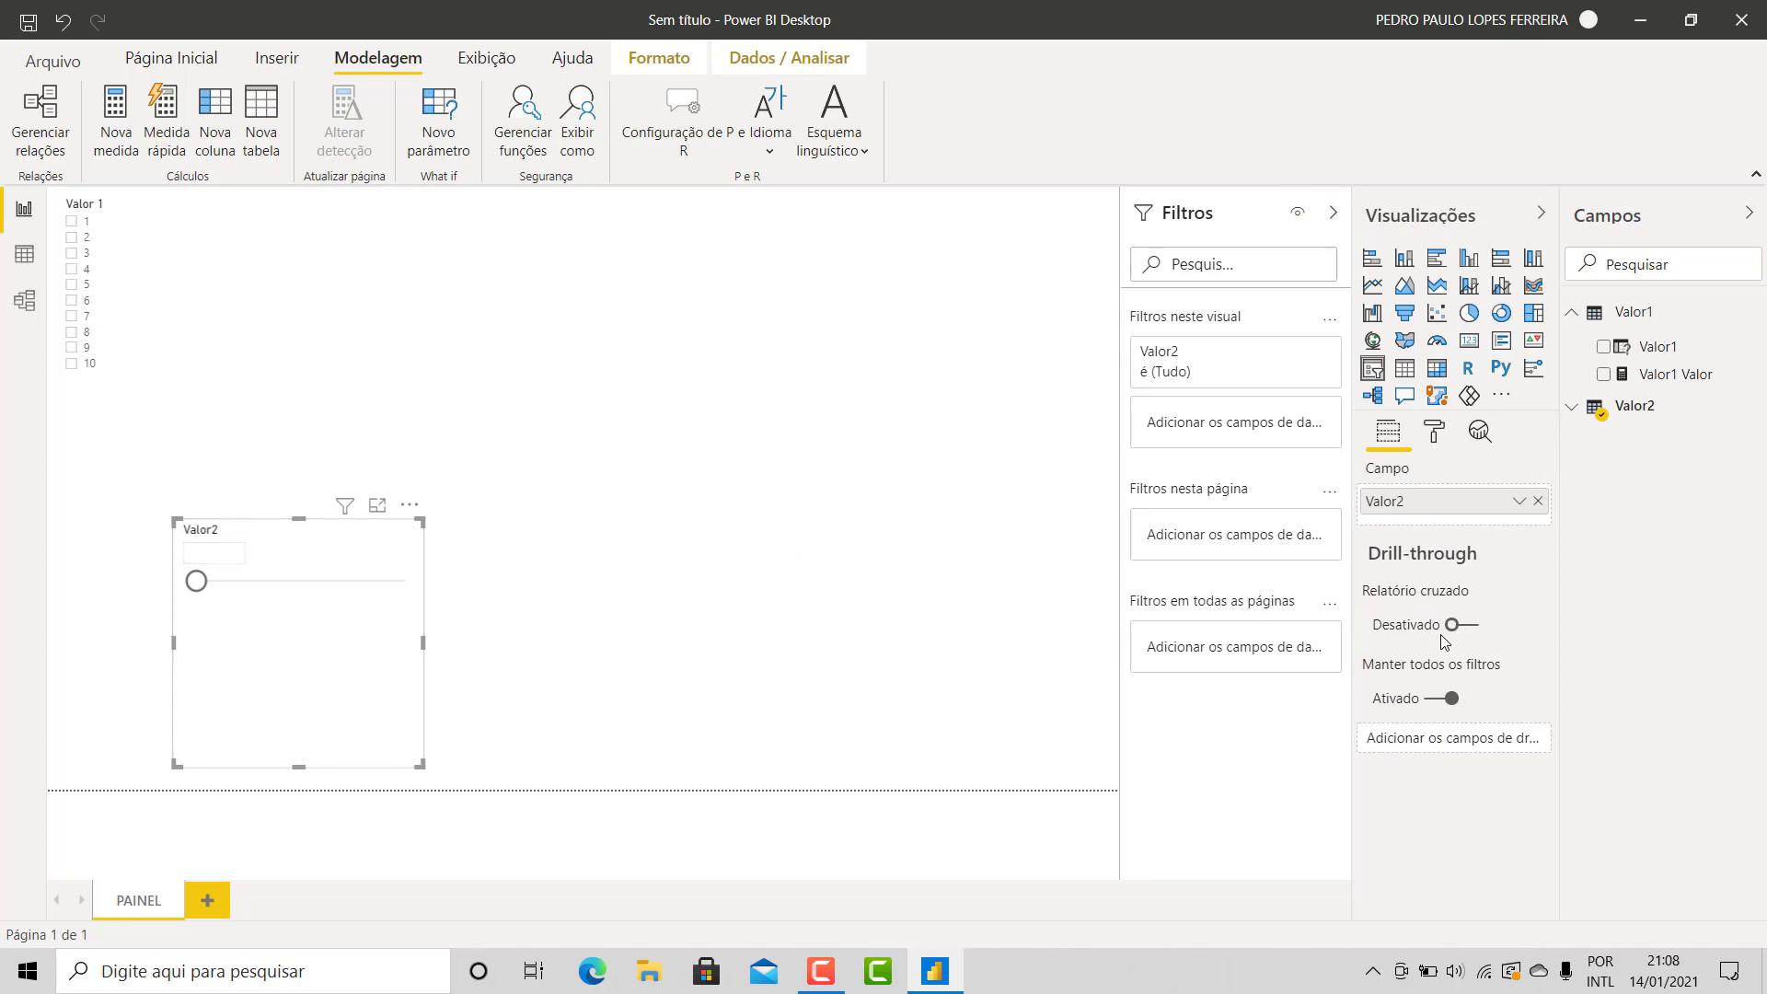
Expand the Valor2 table's fields and relabel the new slicer's field as "Valor 2"
{"action": "left_click", "coordinate": [1572, 414]}
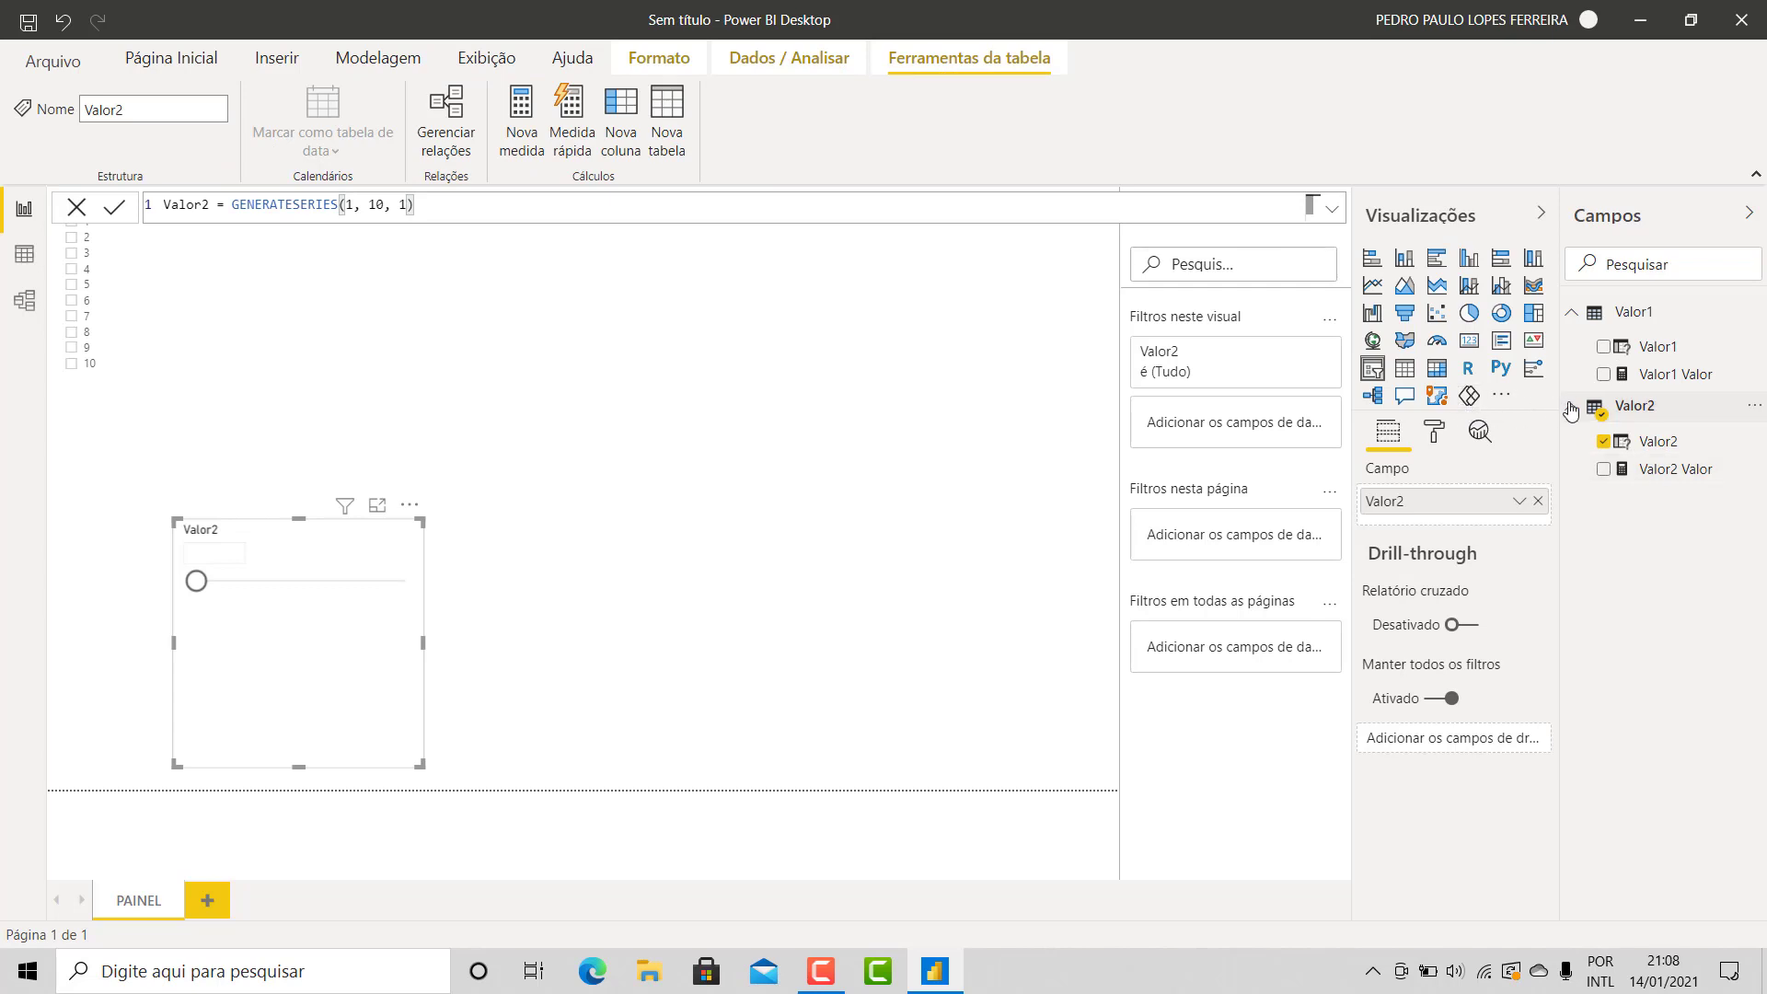
{"action": "double_click", "coordinate": [1399, 506]}
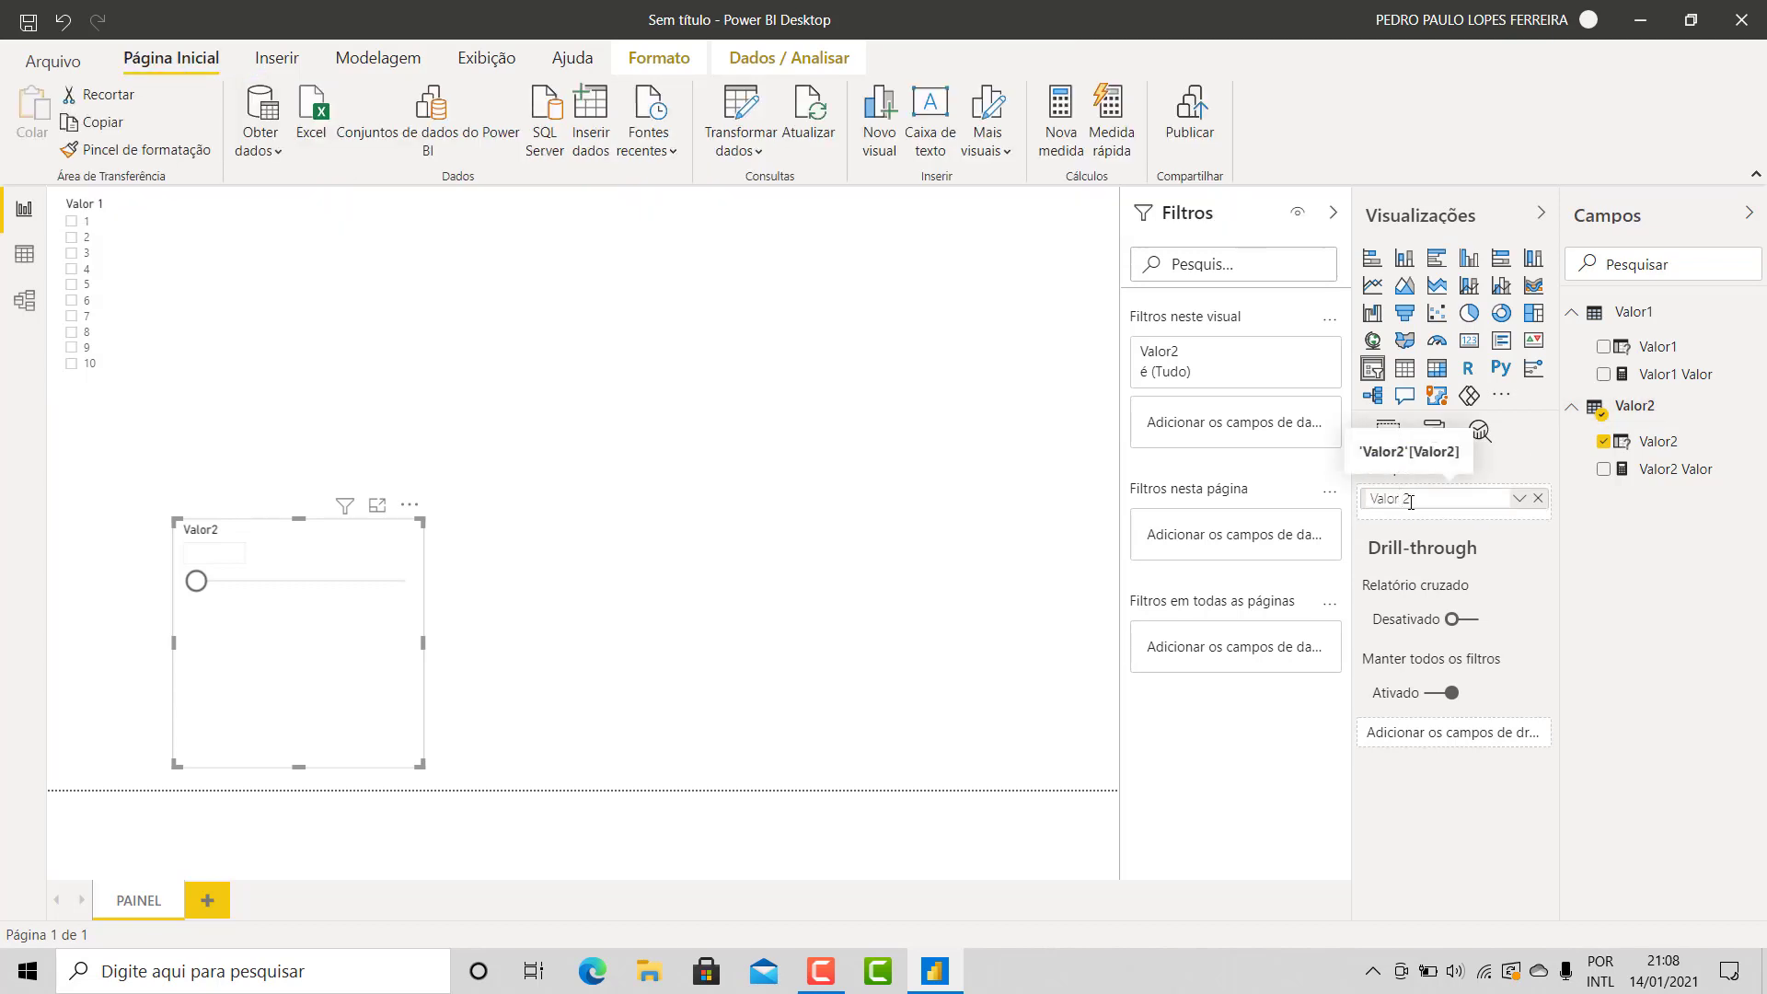
{"action": "key", "text": "Return"}
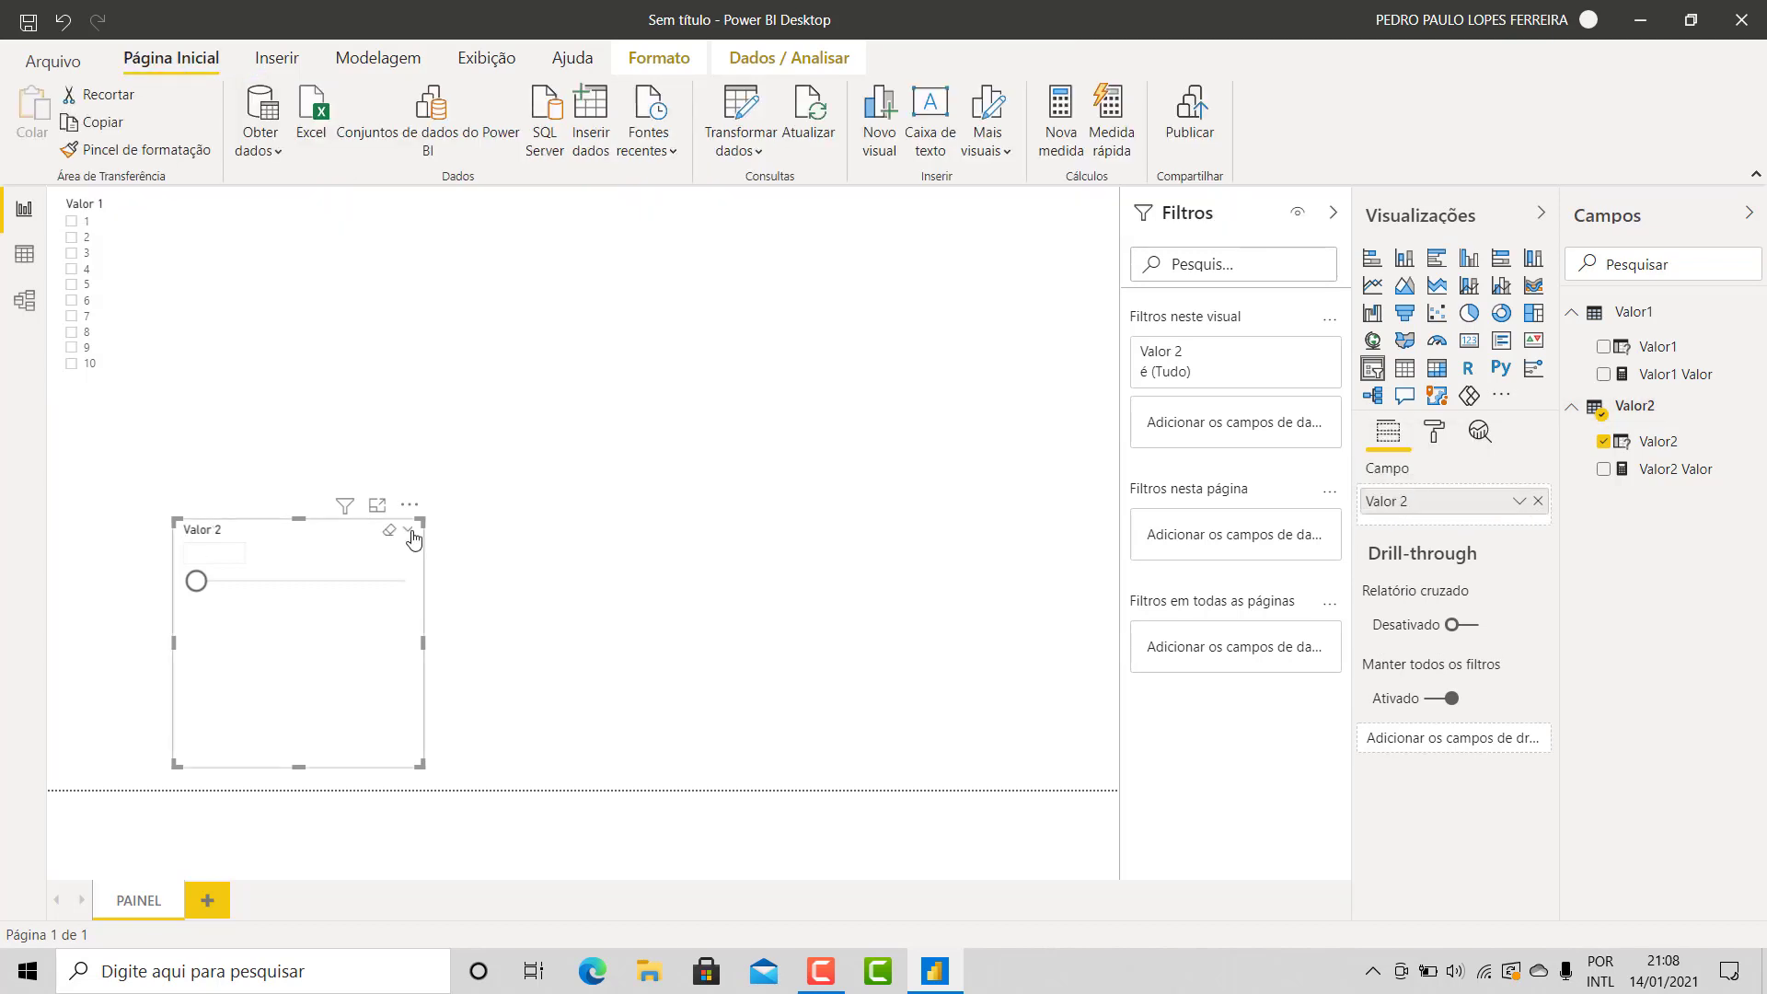
Change the Valor 2 slicer to a list and move it beside the Valor 1 slicer at the top of the page
{"action": "left_click", "coordinate": [412, 534]}
{"action": "left_click", "coordinate": [444, 372]}
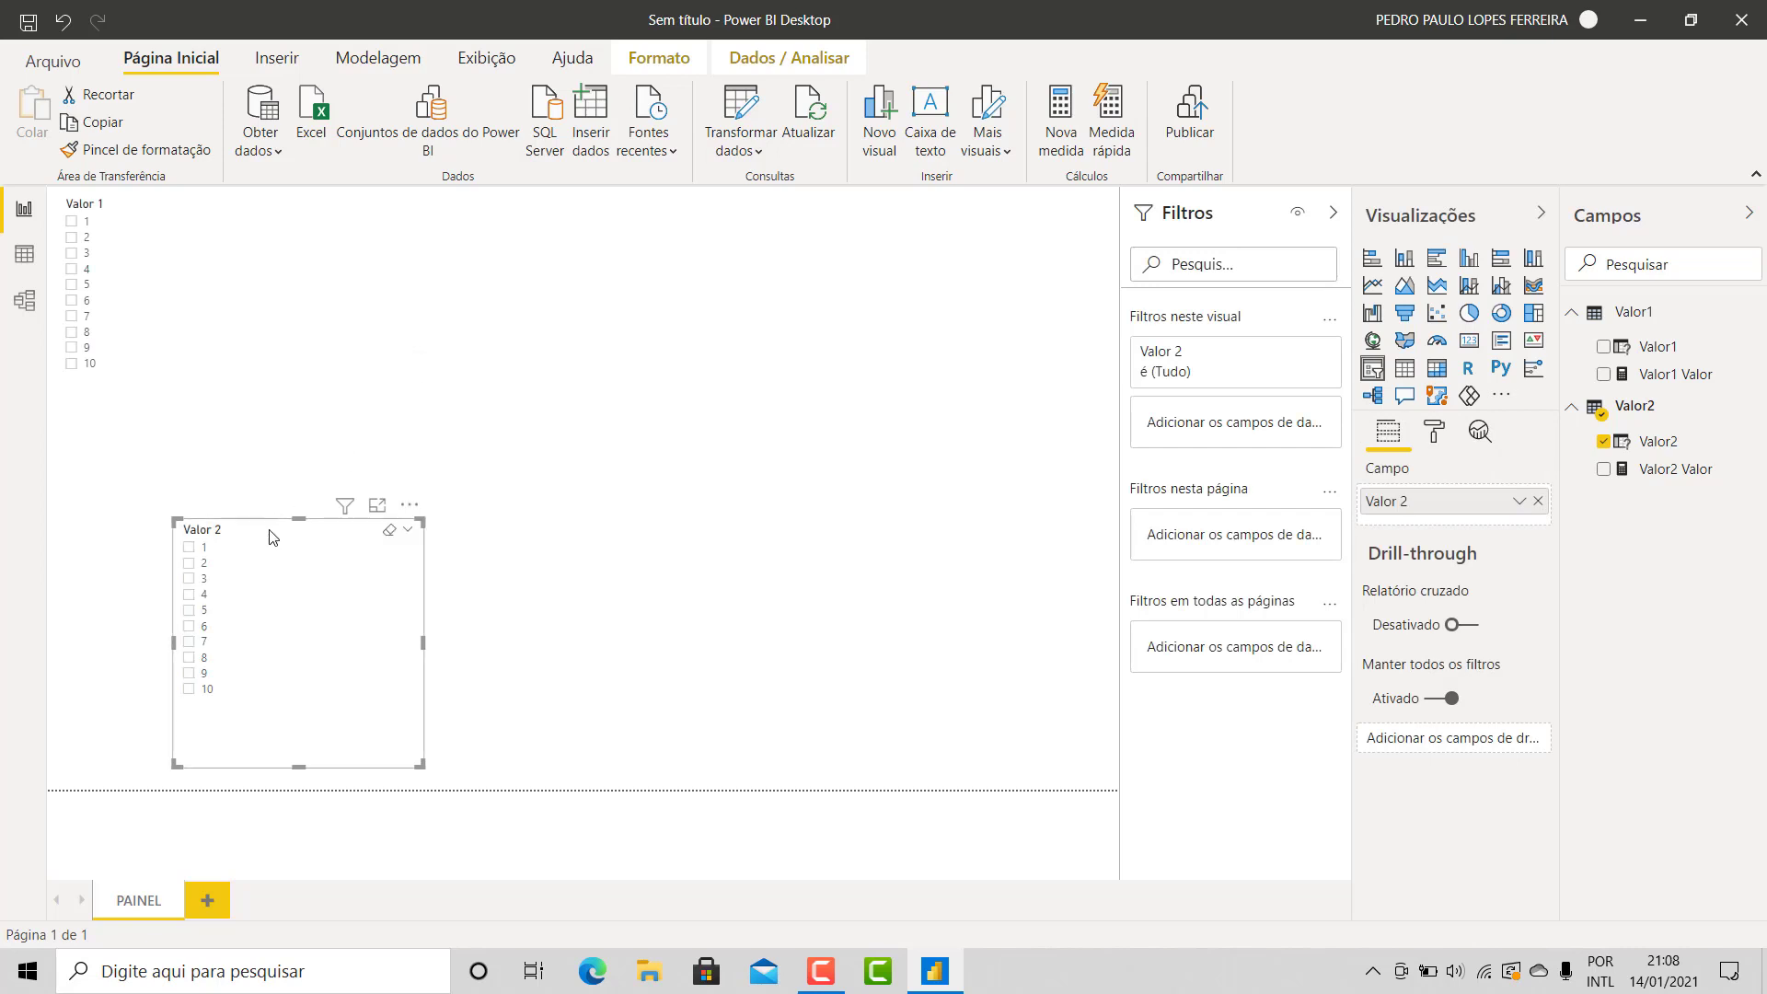
{"action": "left_click_drag", "start_coordinate": [272, 537], "coordinate": [248, 208]}
{"action": "left_click_drag", "start_coordinate": [246, 205], "coordinate": [246, 205]}
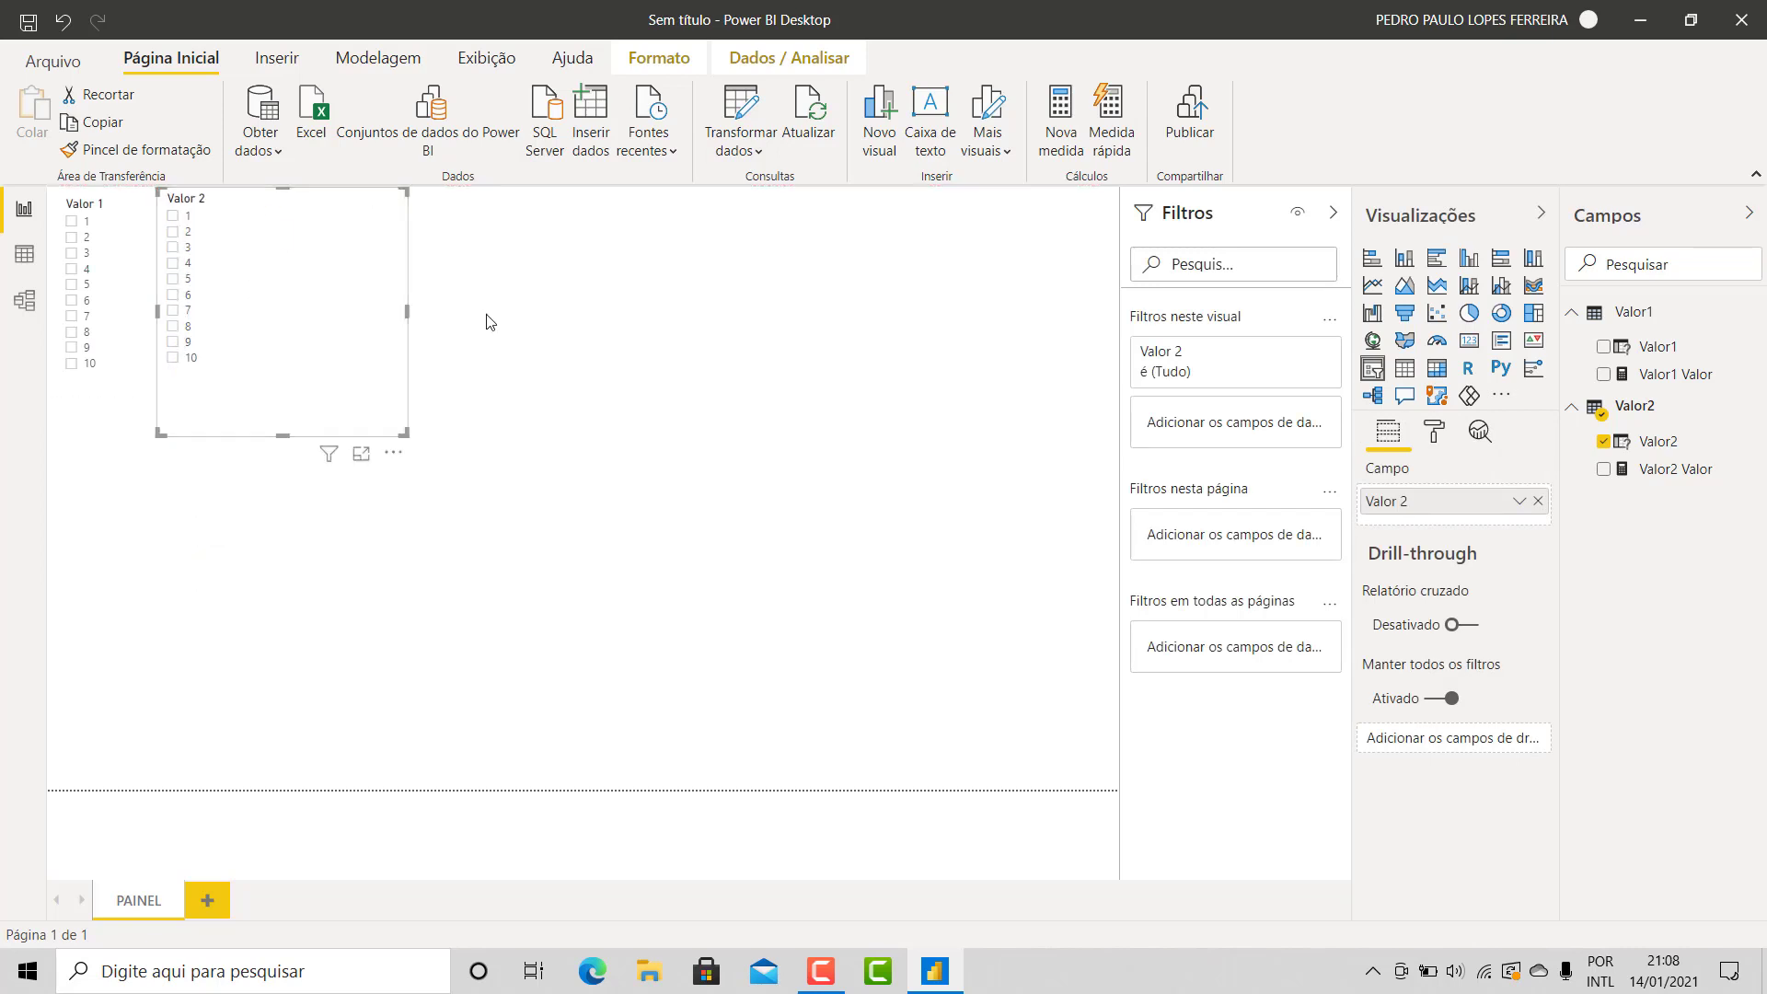
Narrow and shorten the Valor 2 slicer and align it level with the Valor 1 slicer
{"action": "left_click_drag", "start_coordinate": [407, 311], "coordinate": [269, 331]}
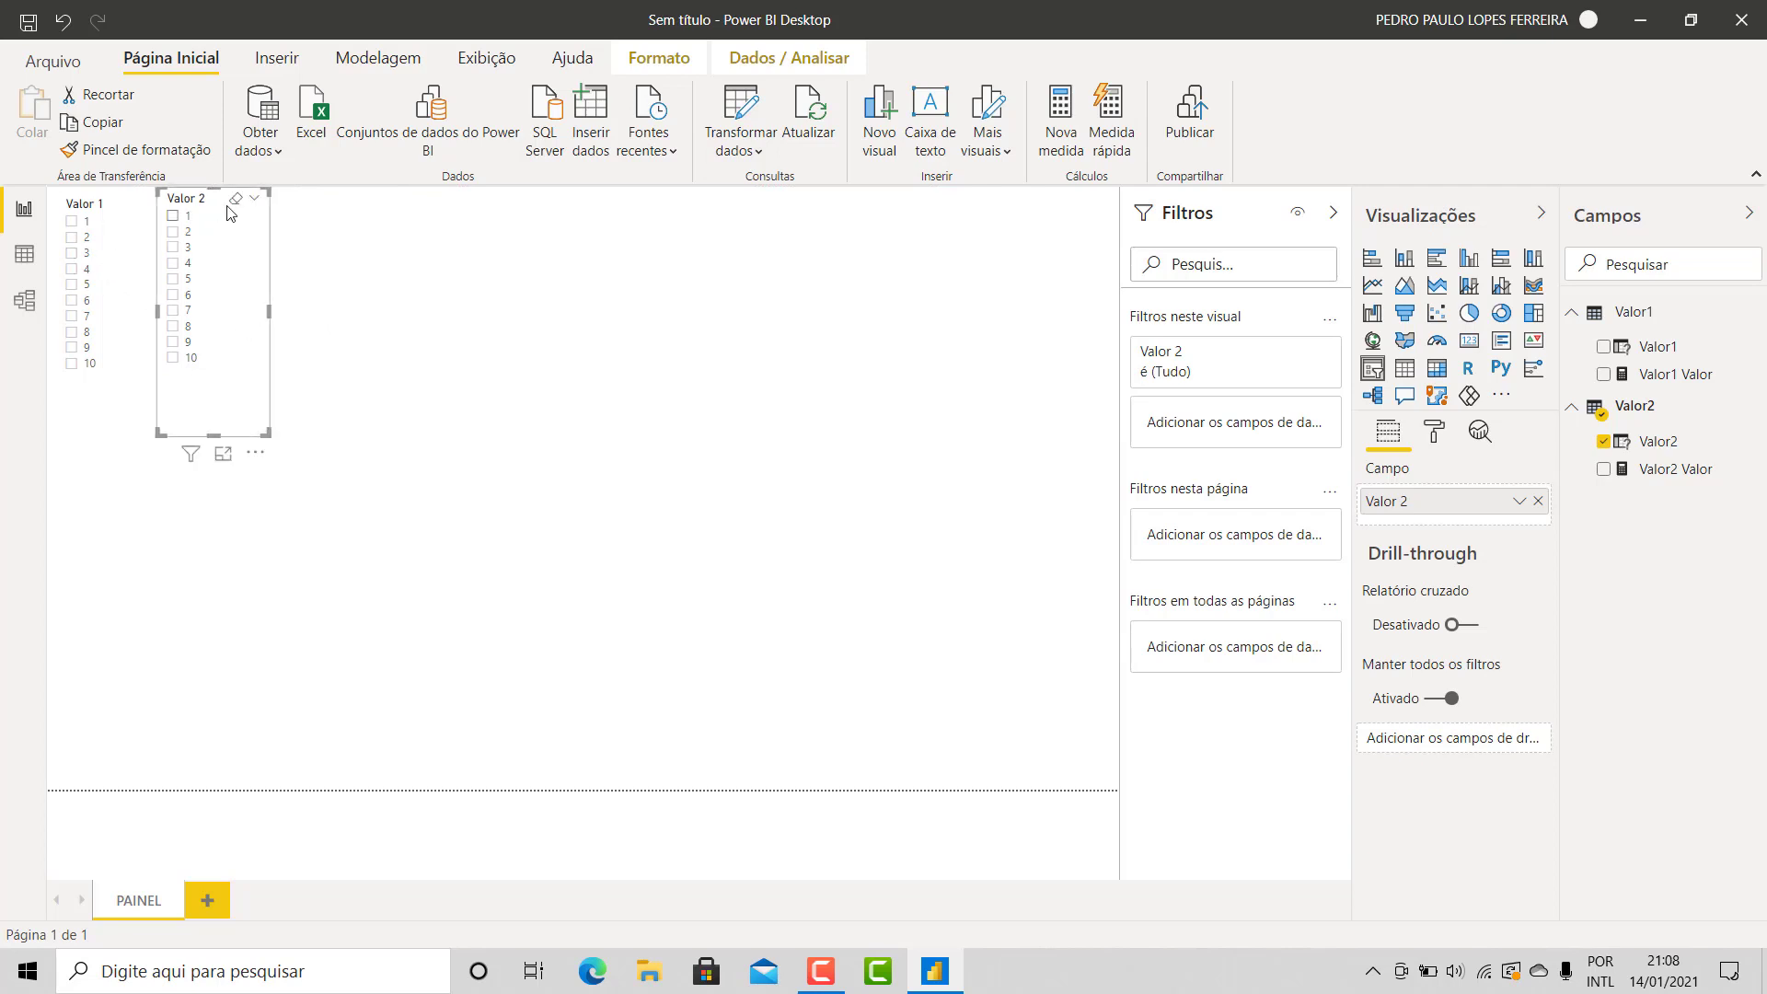
{"action": "left_click_drag", "start_coordinate": [230, 207], "coordinate": [237, 215]}
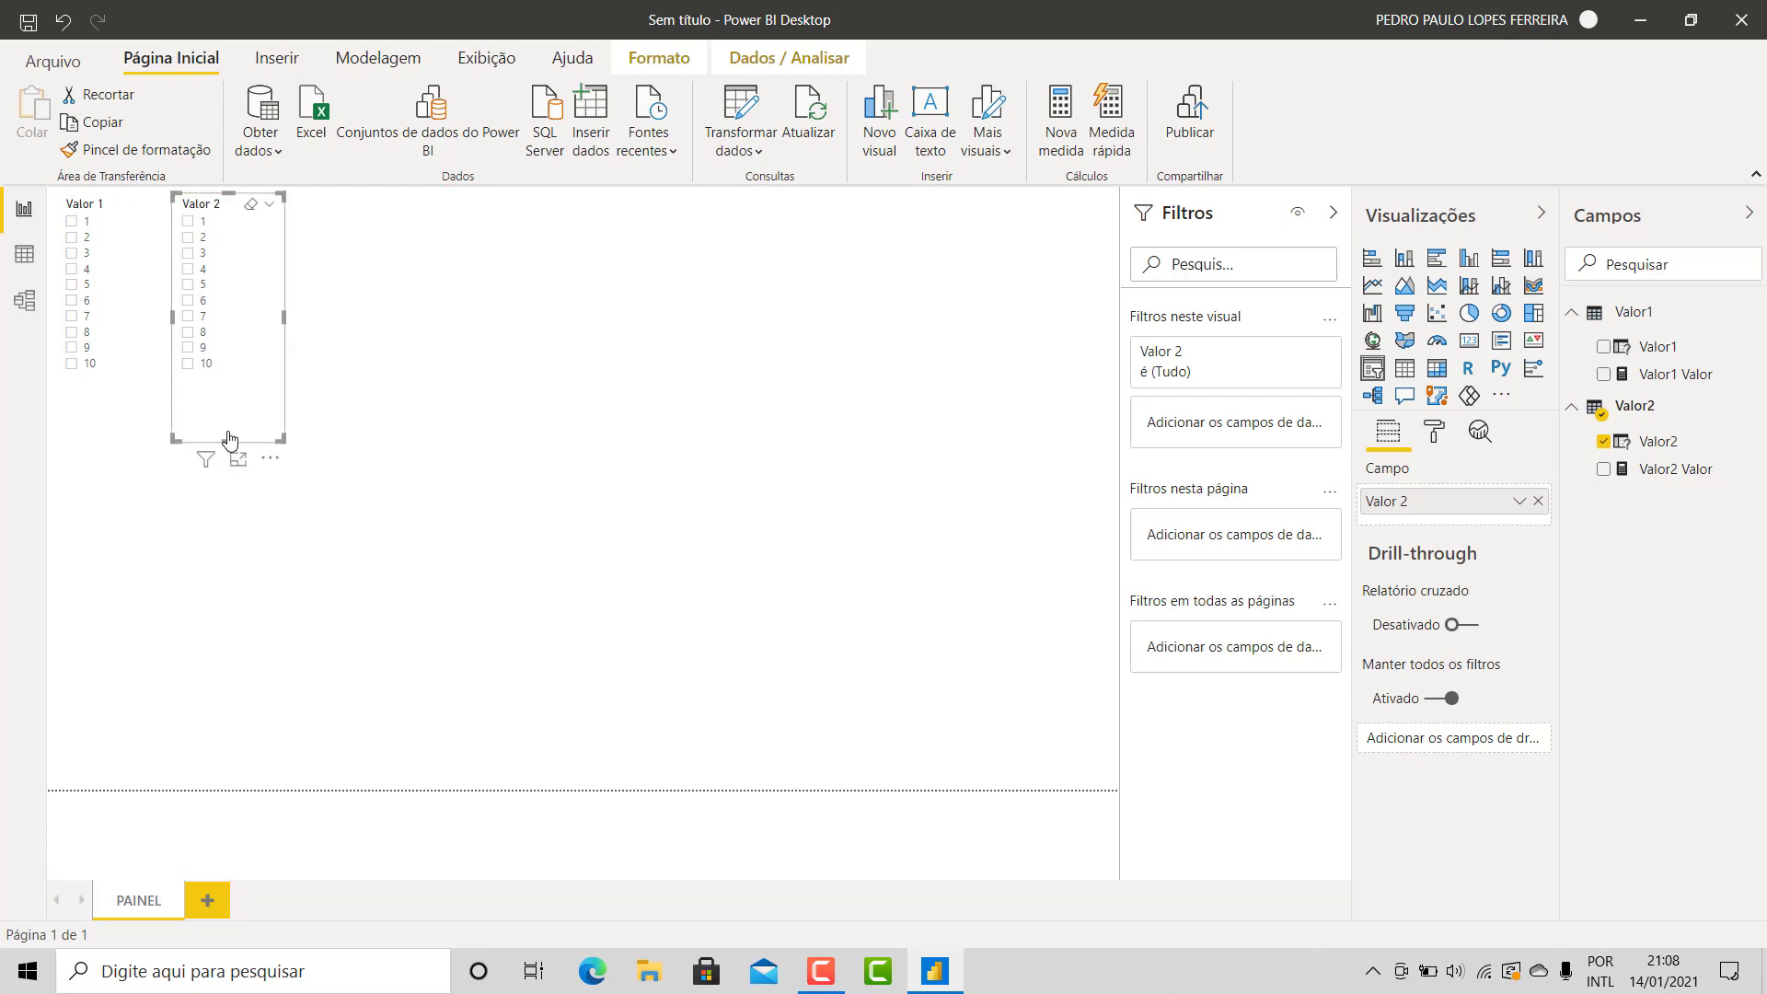
{"action": "left_click_drag", "start_coordinate": [231, 440], "coordinate": [229, 406]}
{"action": "left_click", "coordinate": [528, 566]}
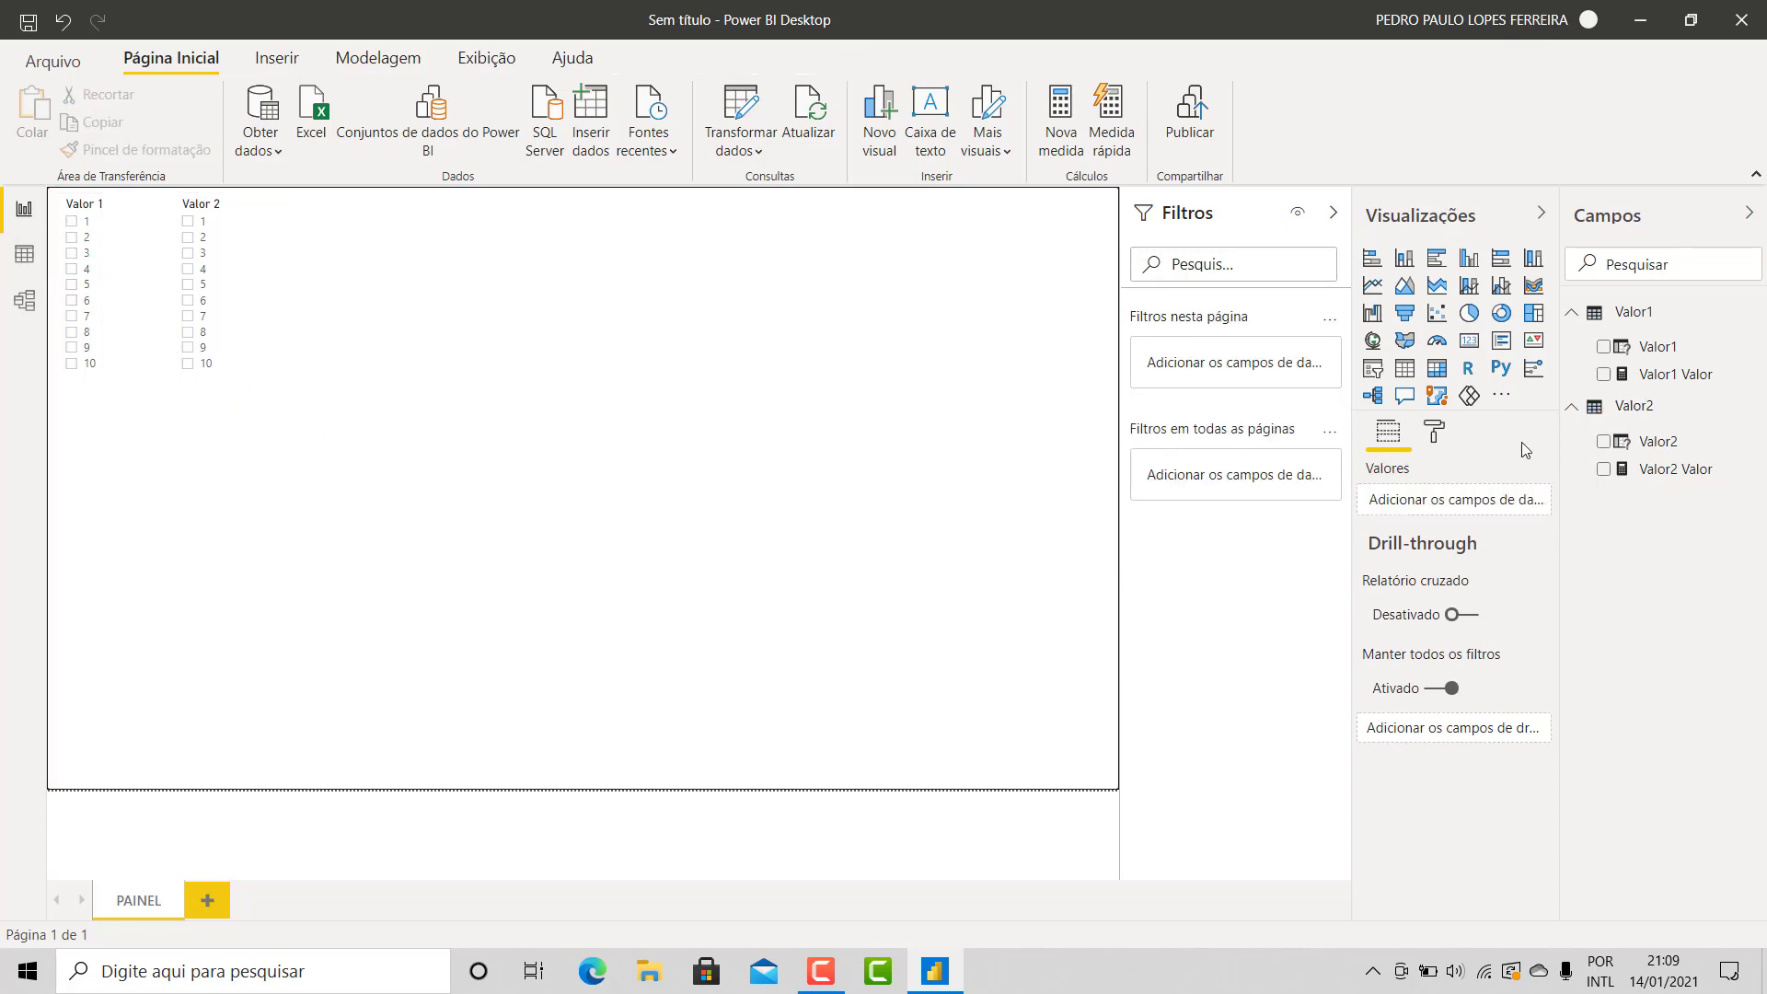
Insert four empty card visuals below the slicers in a two-by-two arrangement
{"action": "left_click", "coordinate": [1470, 342]}
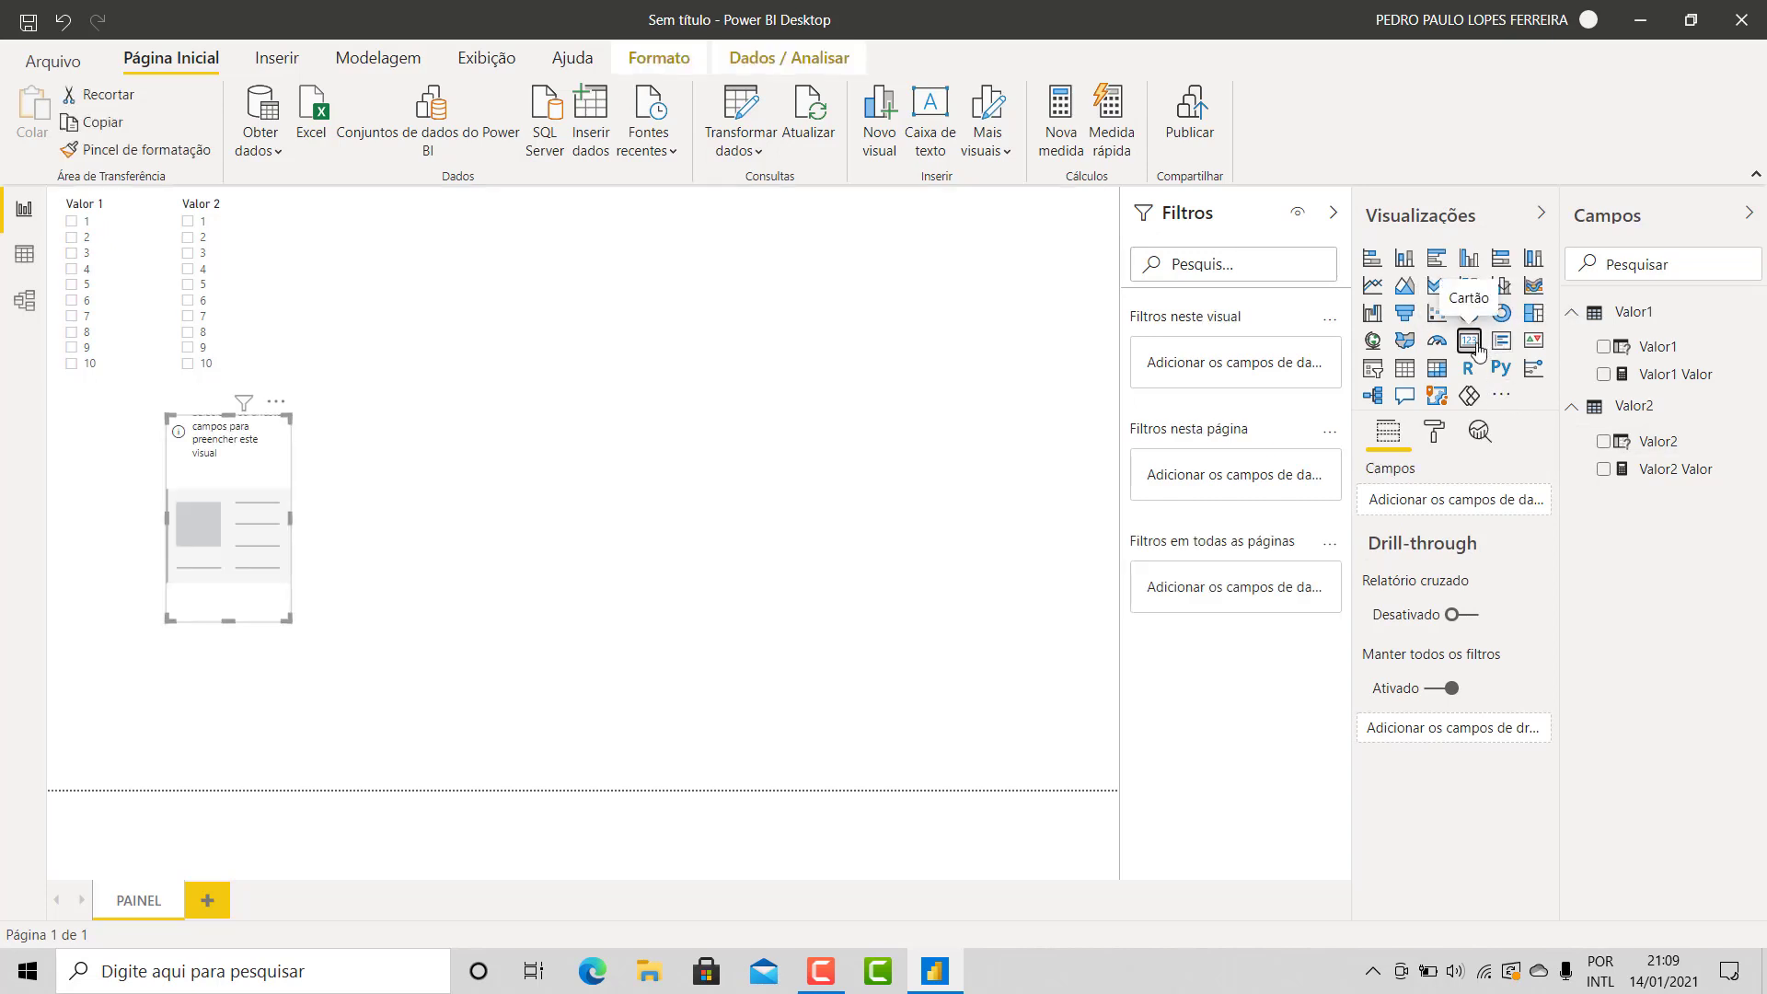
{"action": "left_click_drag", "start_coordinate": [245, 497], "coordinate": [136, 481]}
{"action": "left_click", "coordinate": [304, 489]}
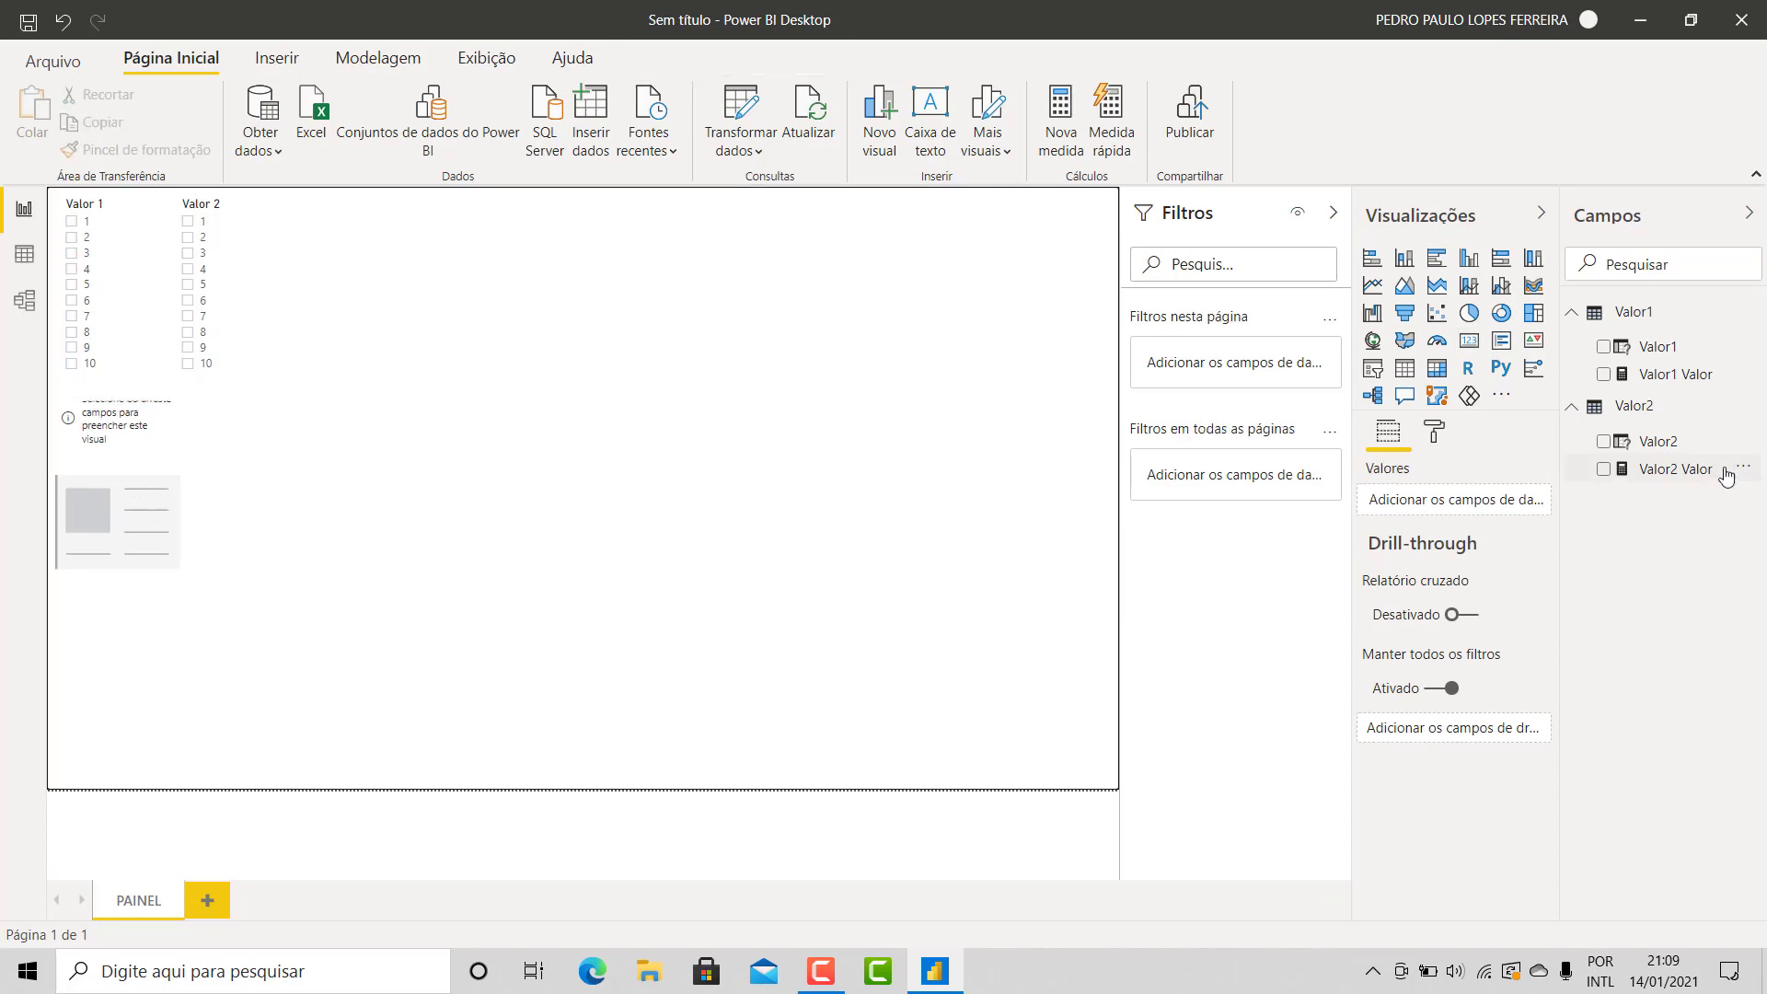
{"action": "left_click", "coordinate": [1479, 350]}
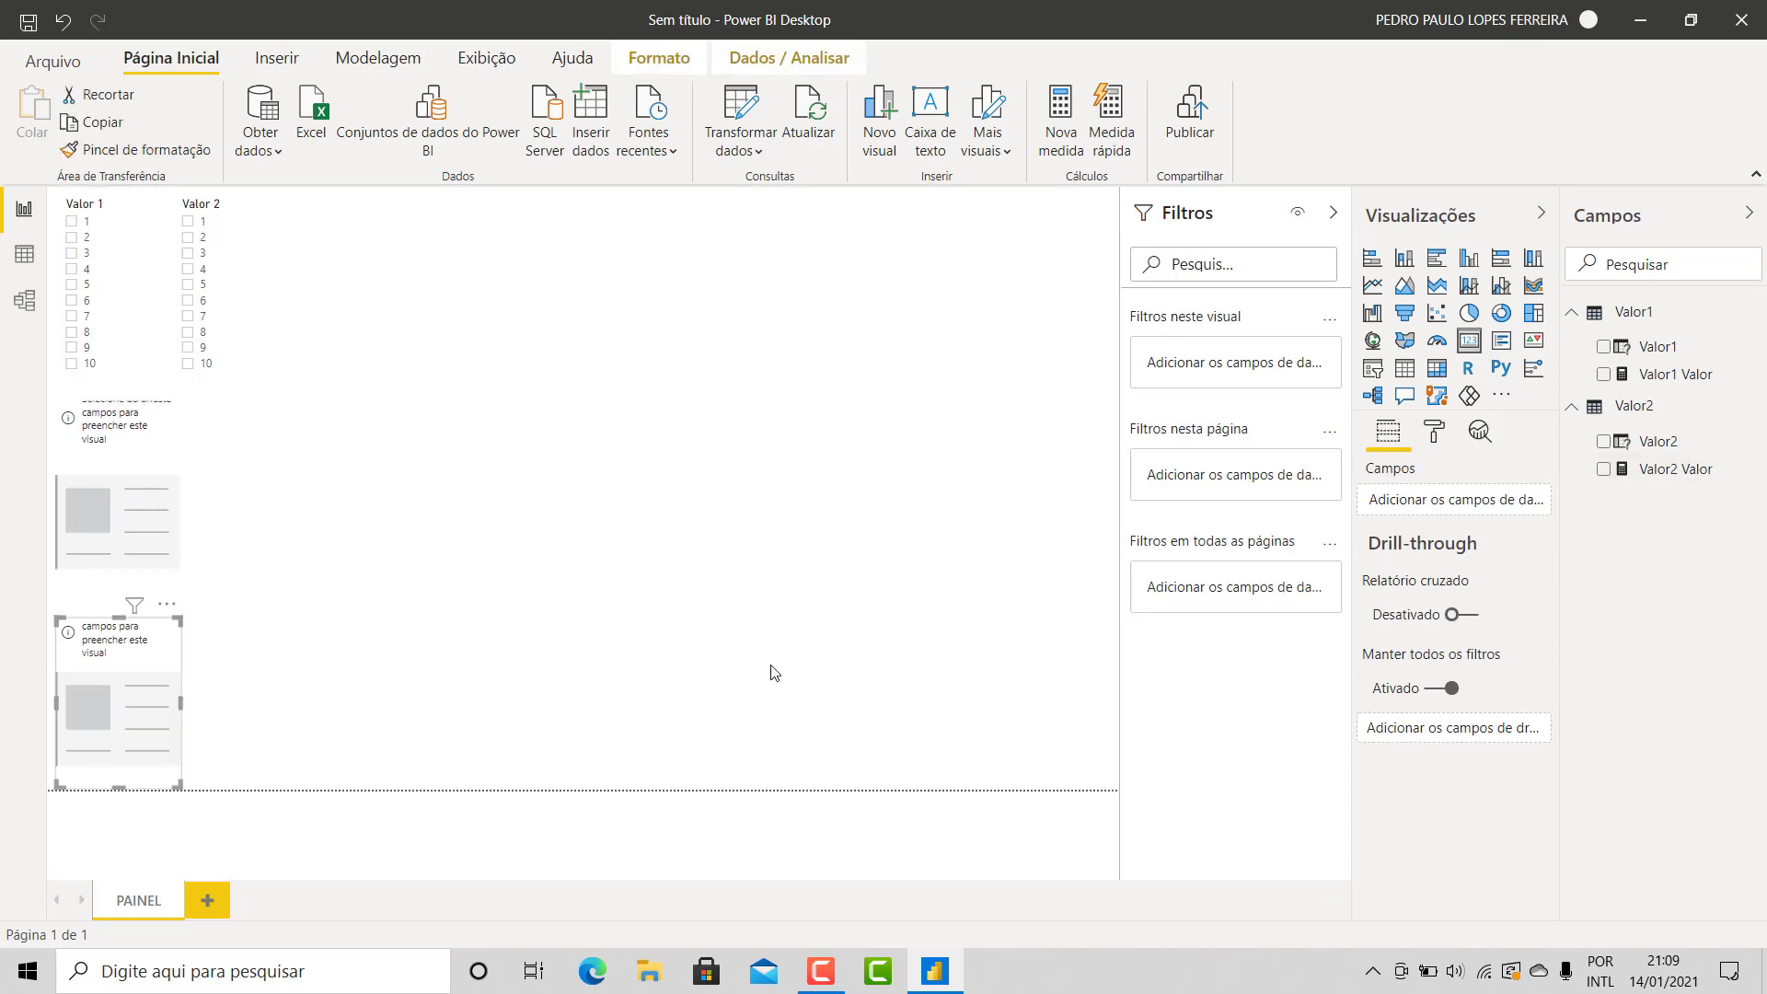
{"action": "left_click", "coordinate": [771, 672]}
{"action": "left_click", "coordinate": [1469, 341]}
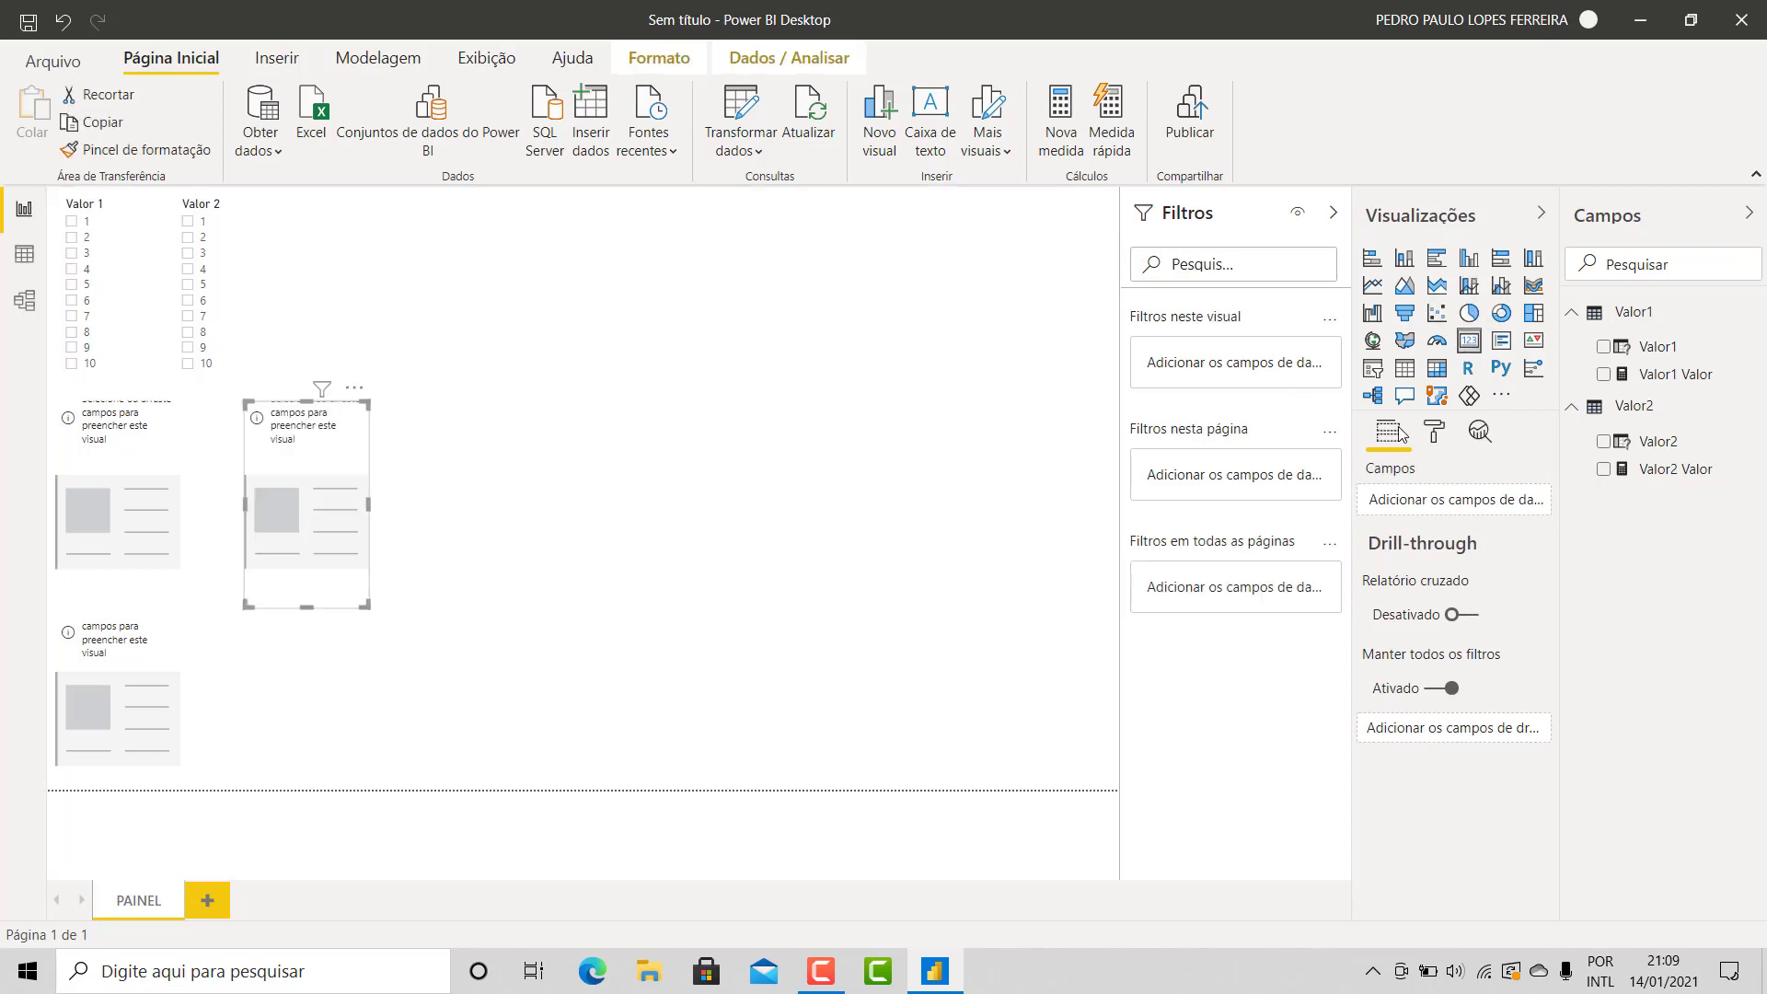
{"action": "left_click", "coordinate": [858, 578]}
{"action": "left_click", "coordinate": [1469, 340]}
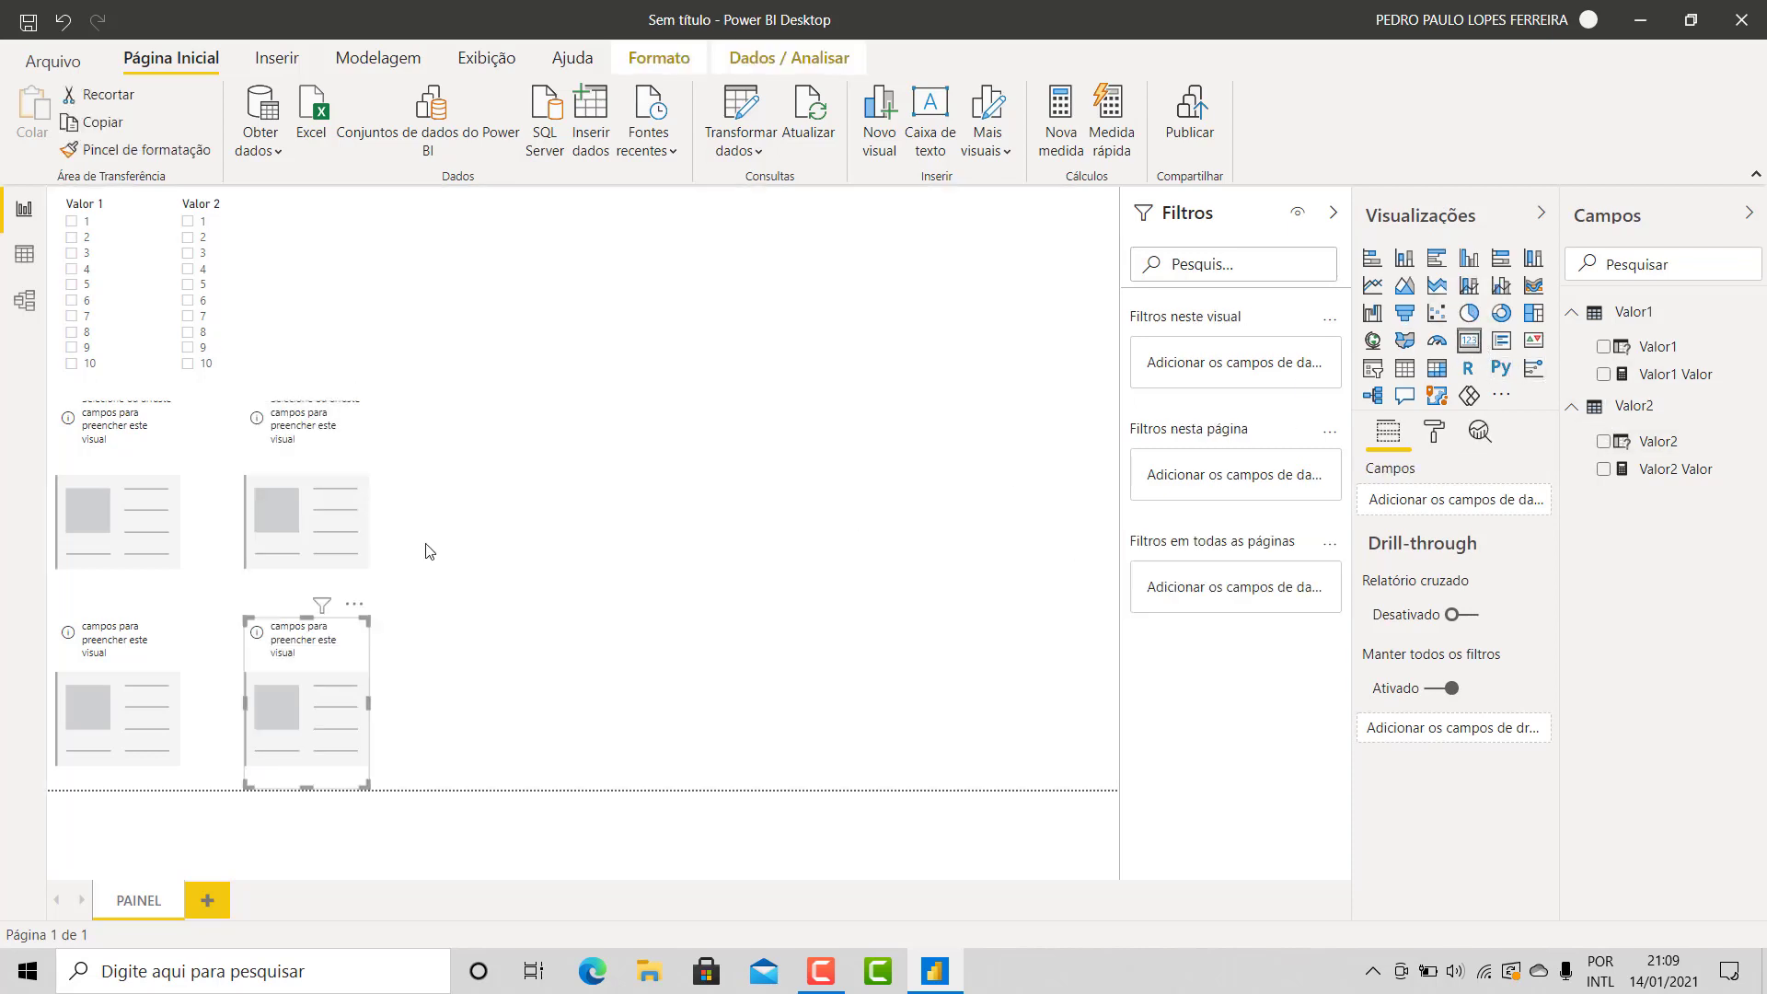
{"action": "left_click", "coordinate": [442, 599]}
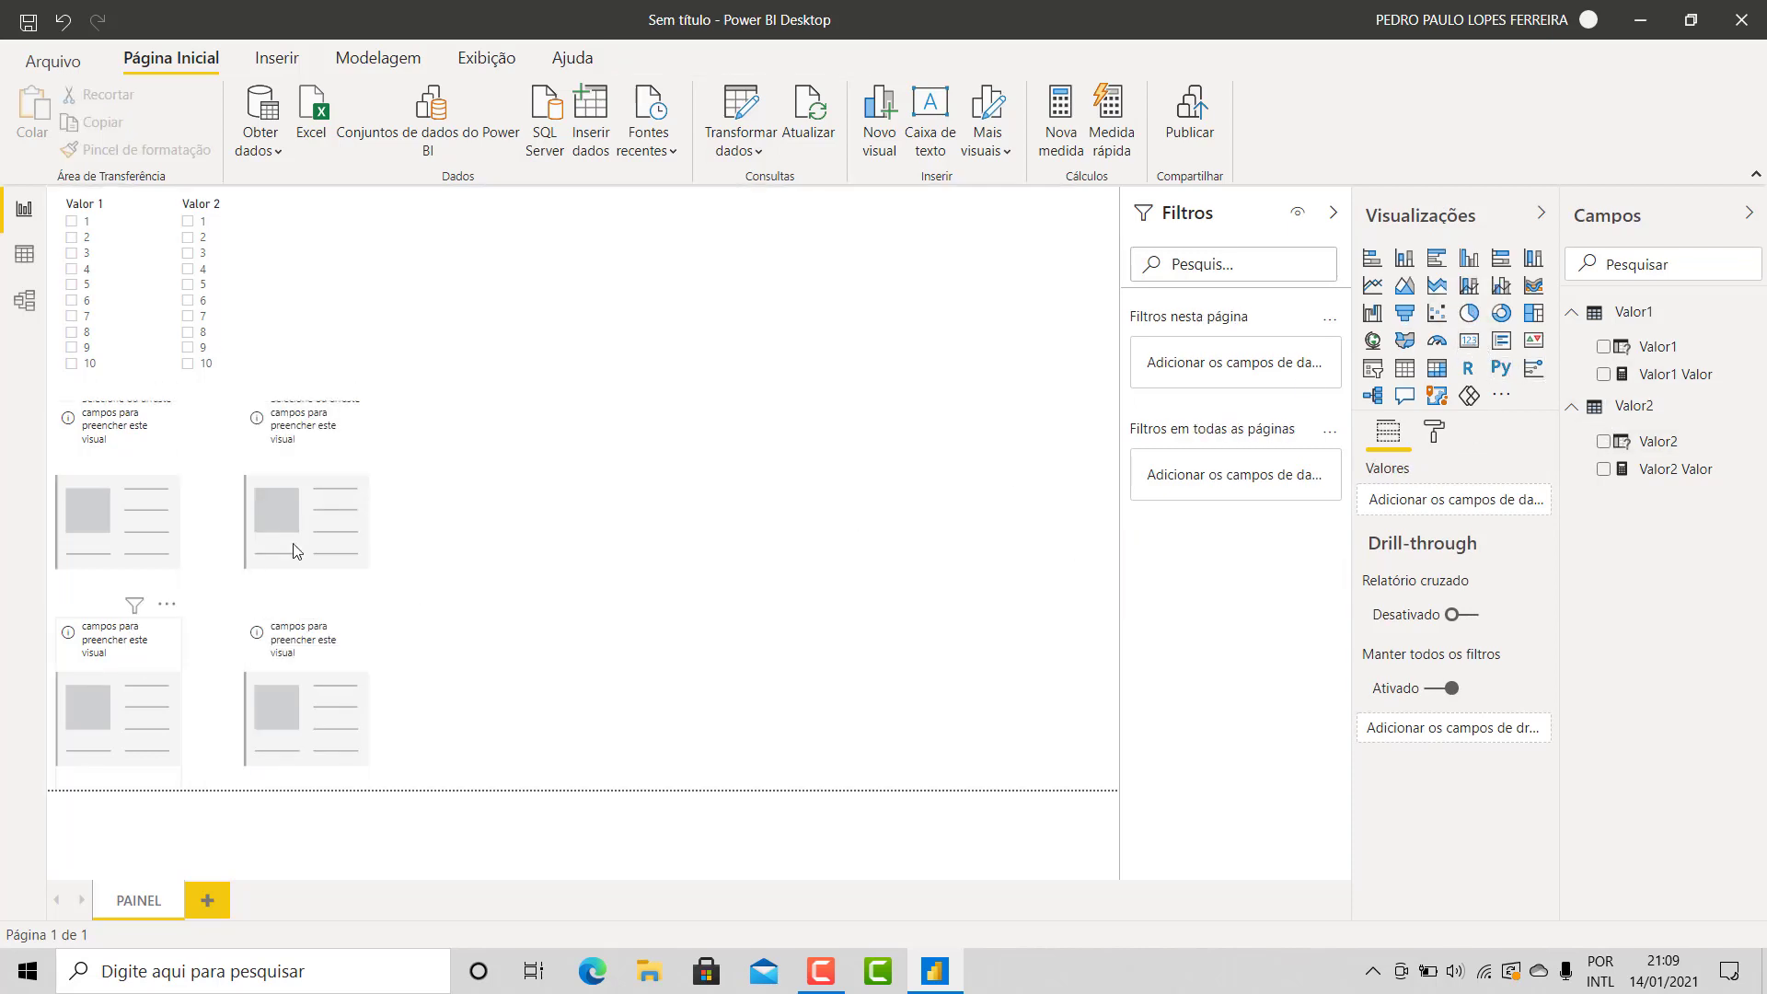
Move the two lower cards up so that all four cards form a single row below the slicers
{"action": "left_click_drag", "start_coordinate": [293, 544], "coordinate": [473, 482]}
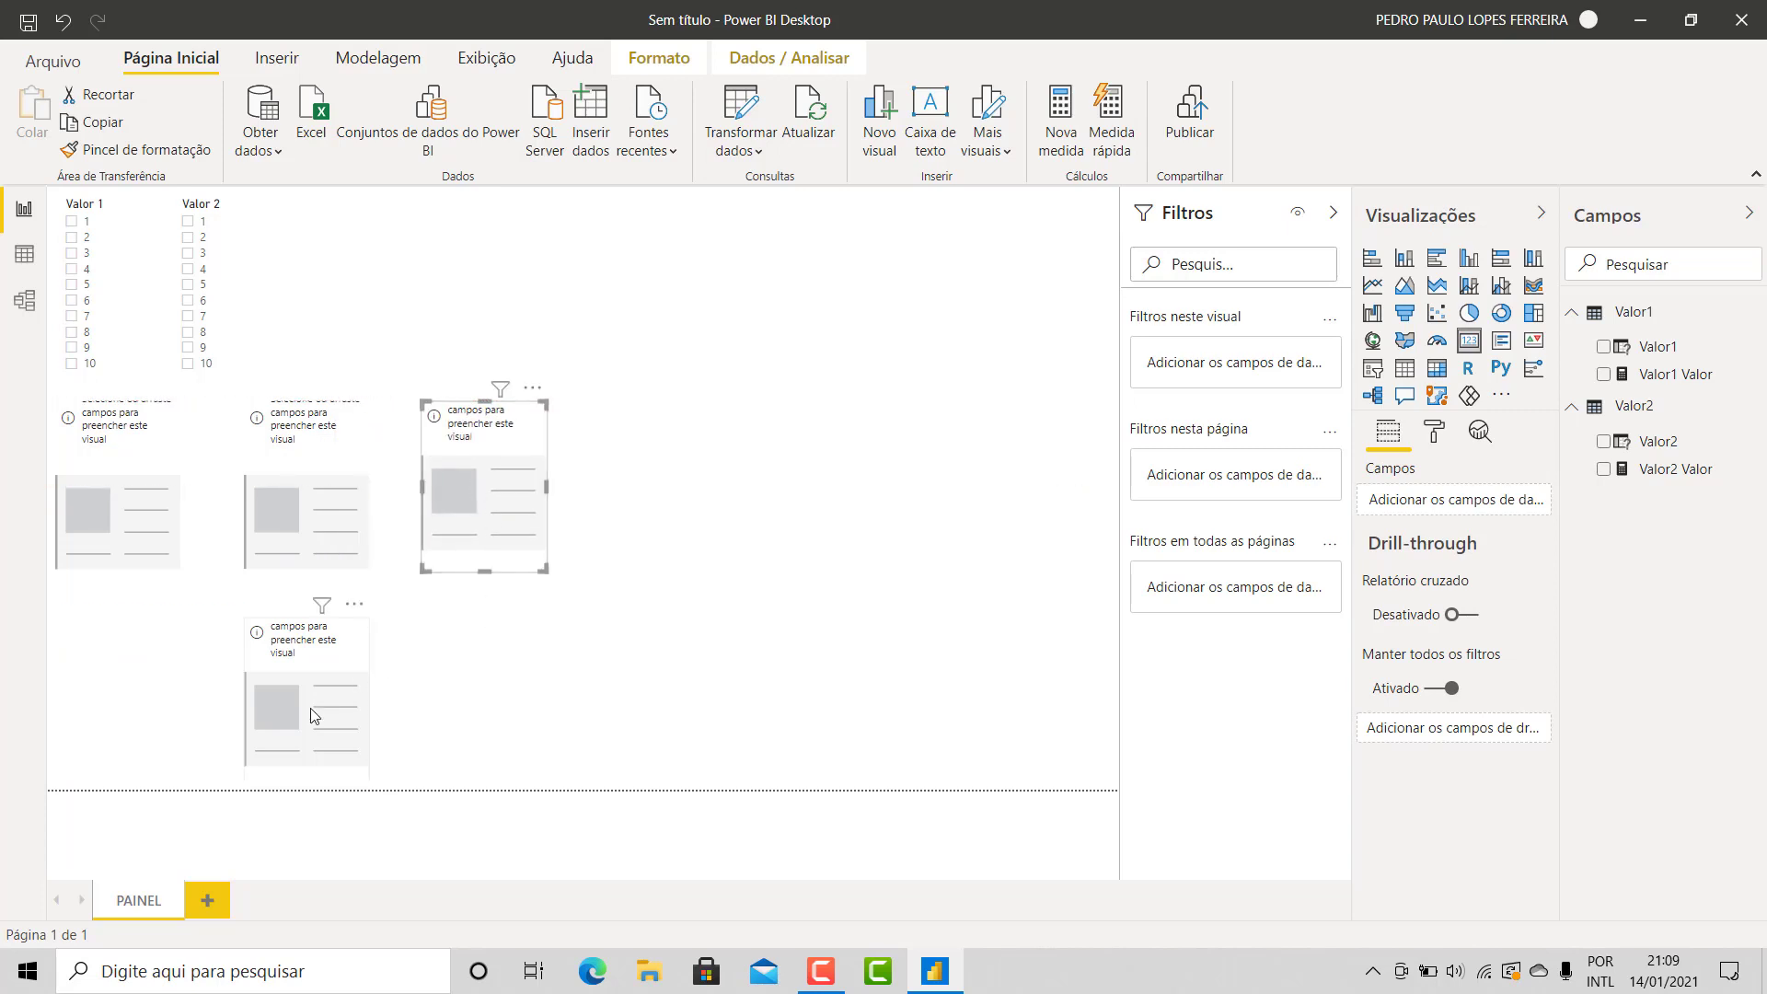
{"action": "left_click_drag", "start_coordinate": [313, 716], "coordinate": [673, 502]}
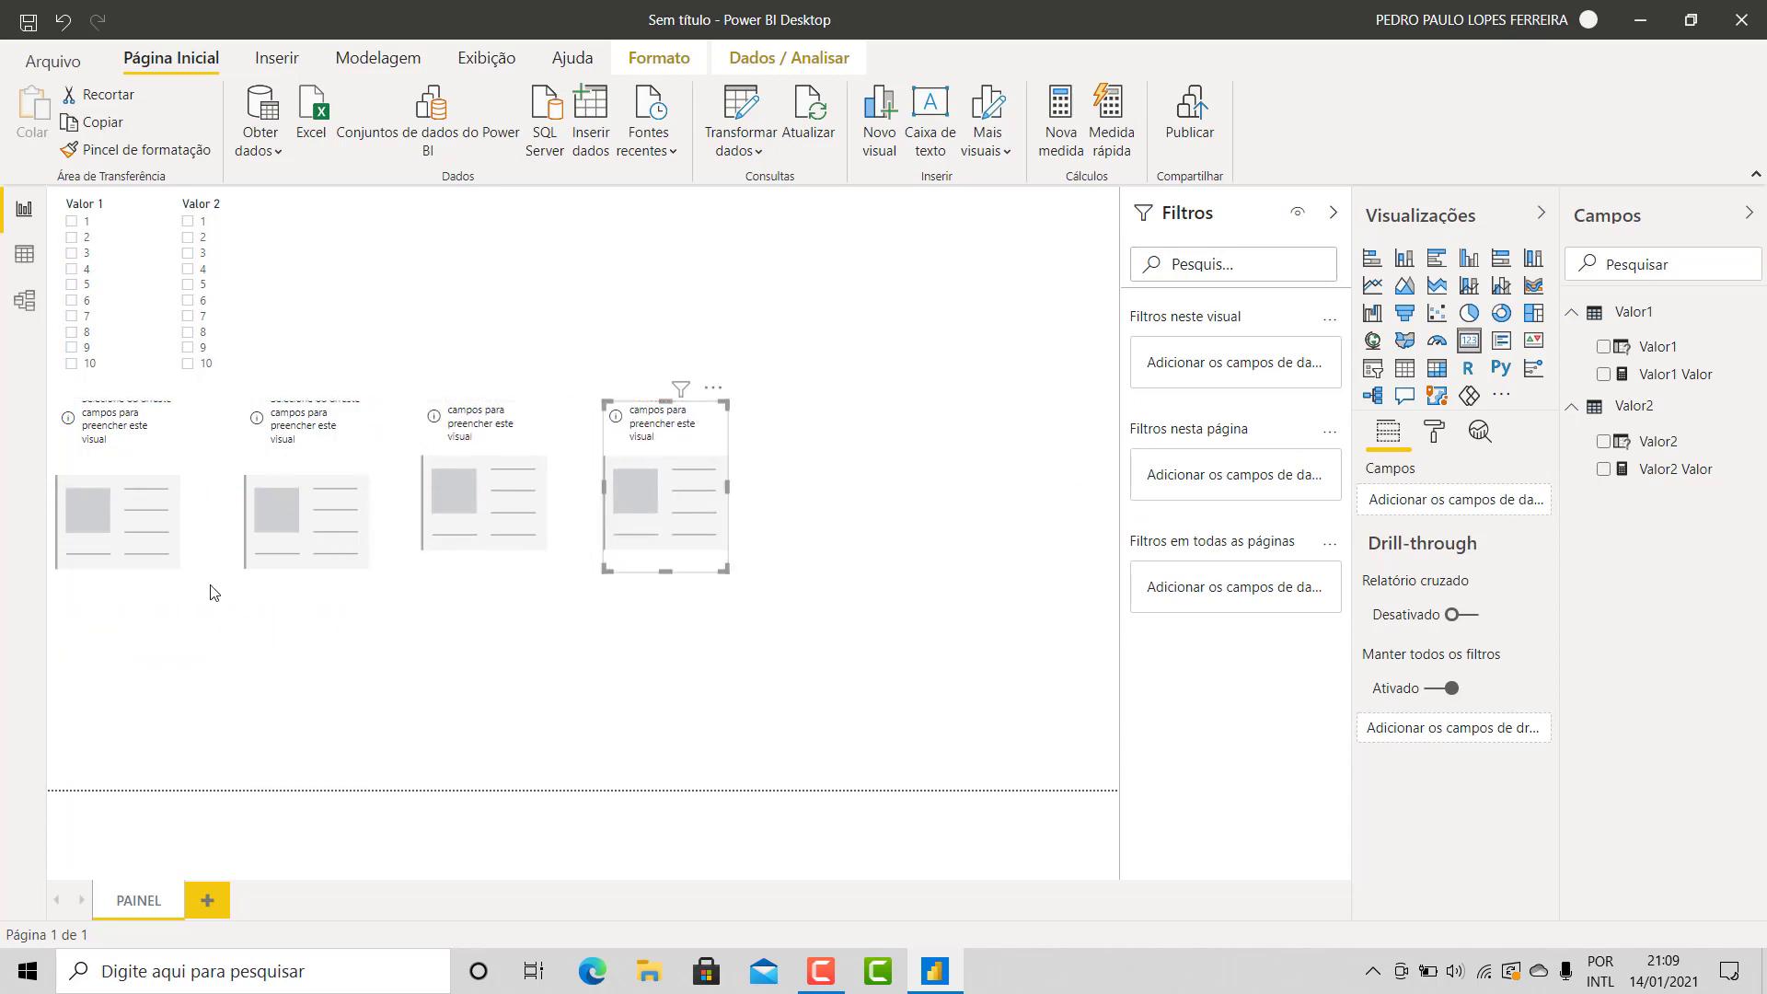
{"action": "left_click", "coordinate": [256, 543]}
{"action": "left_click", "coordinate": [150, 551]}
{"action": "left_click", "coordinate": [467, 538]}
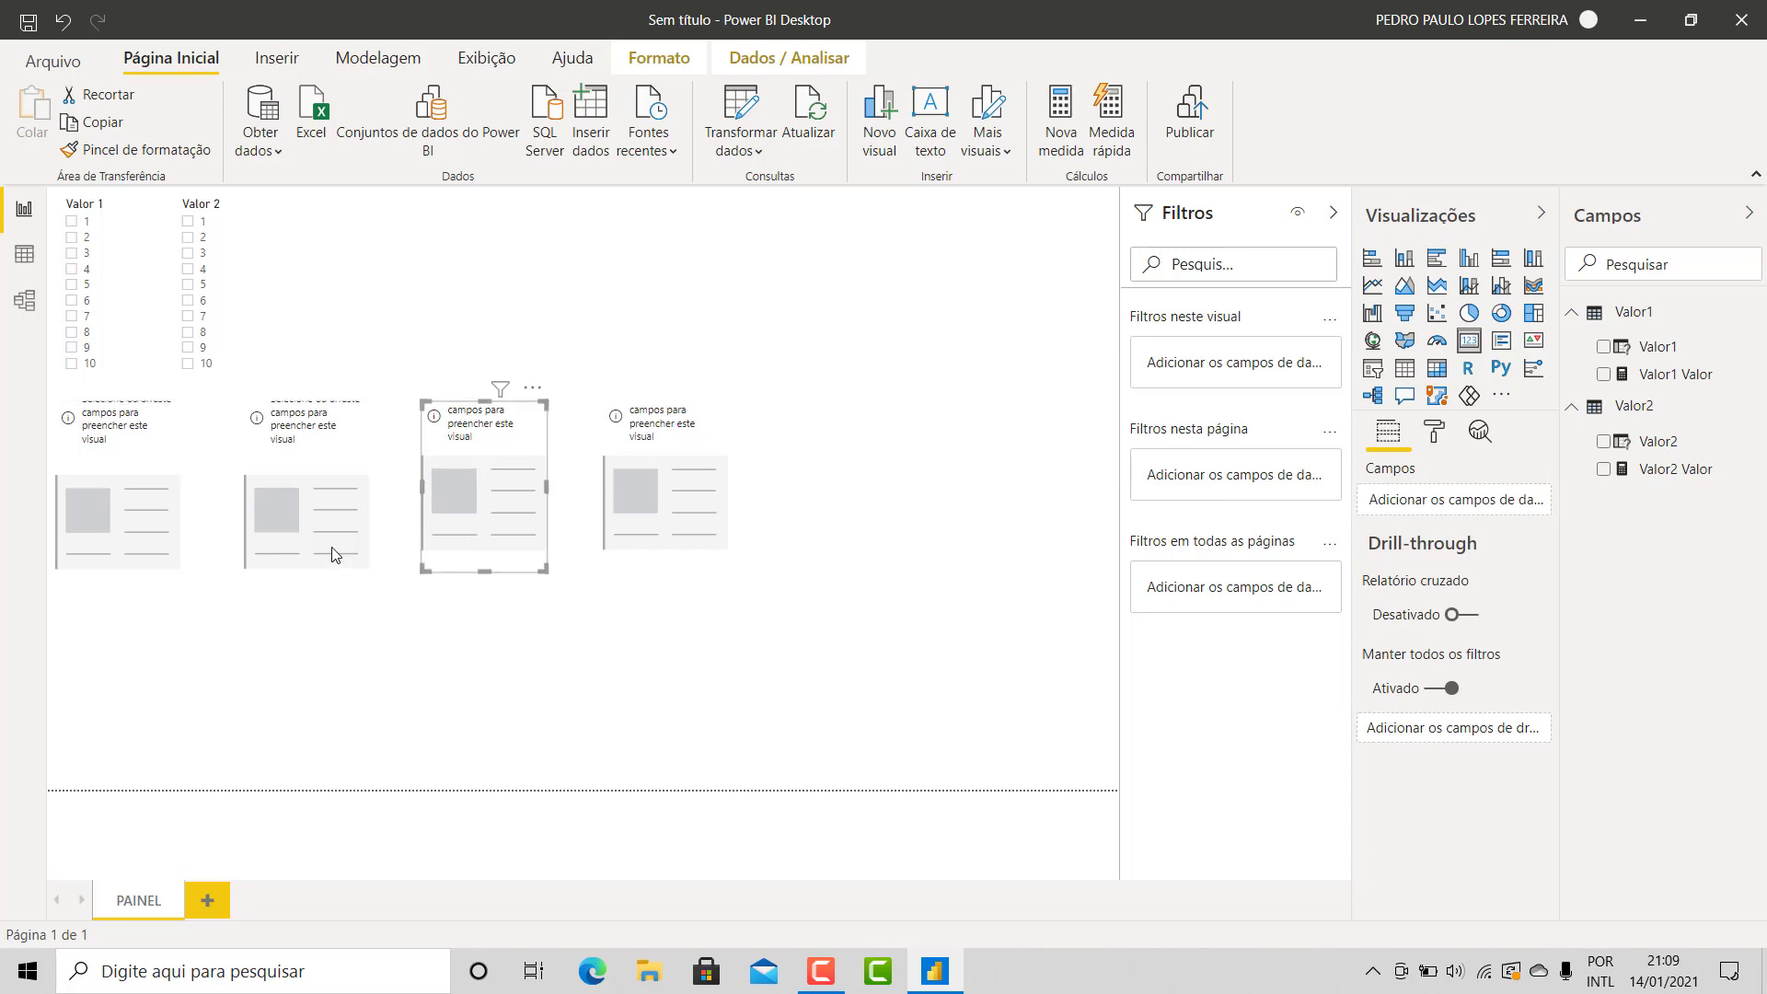
{"action": "left_click", "coordinate": [138, 553]}
{"action": "left_click", "coordinate": [340, 557]}
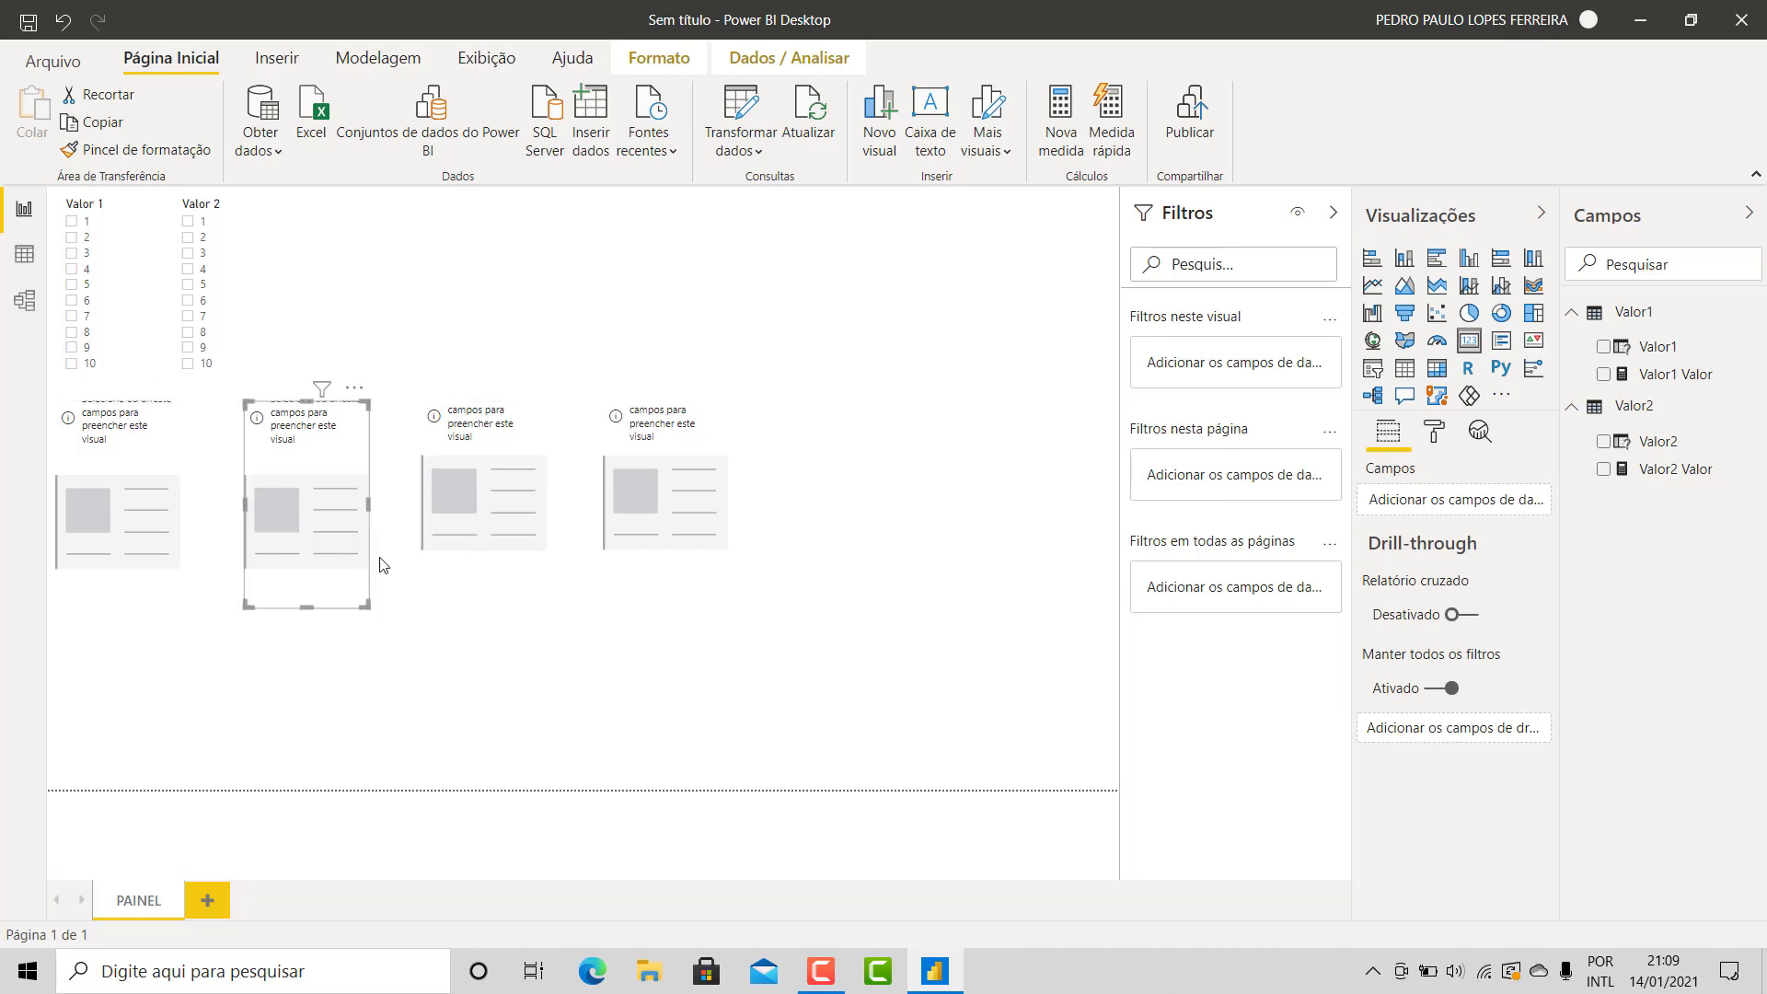
Extend the third and fourth cards downward to match the height of the first two cards
{"action": "left_click", "coordinate": [498, 559]}
{"action": "left_click_drag", "start_coordinate": [483, 573], "coordinate": [484, 608]}
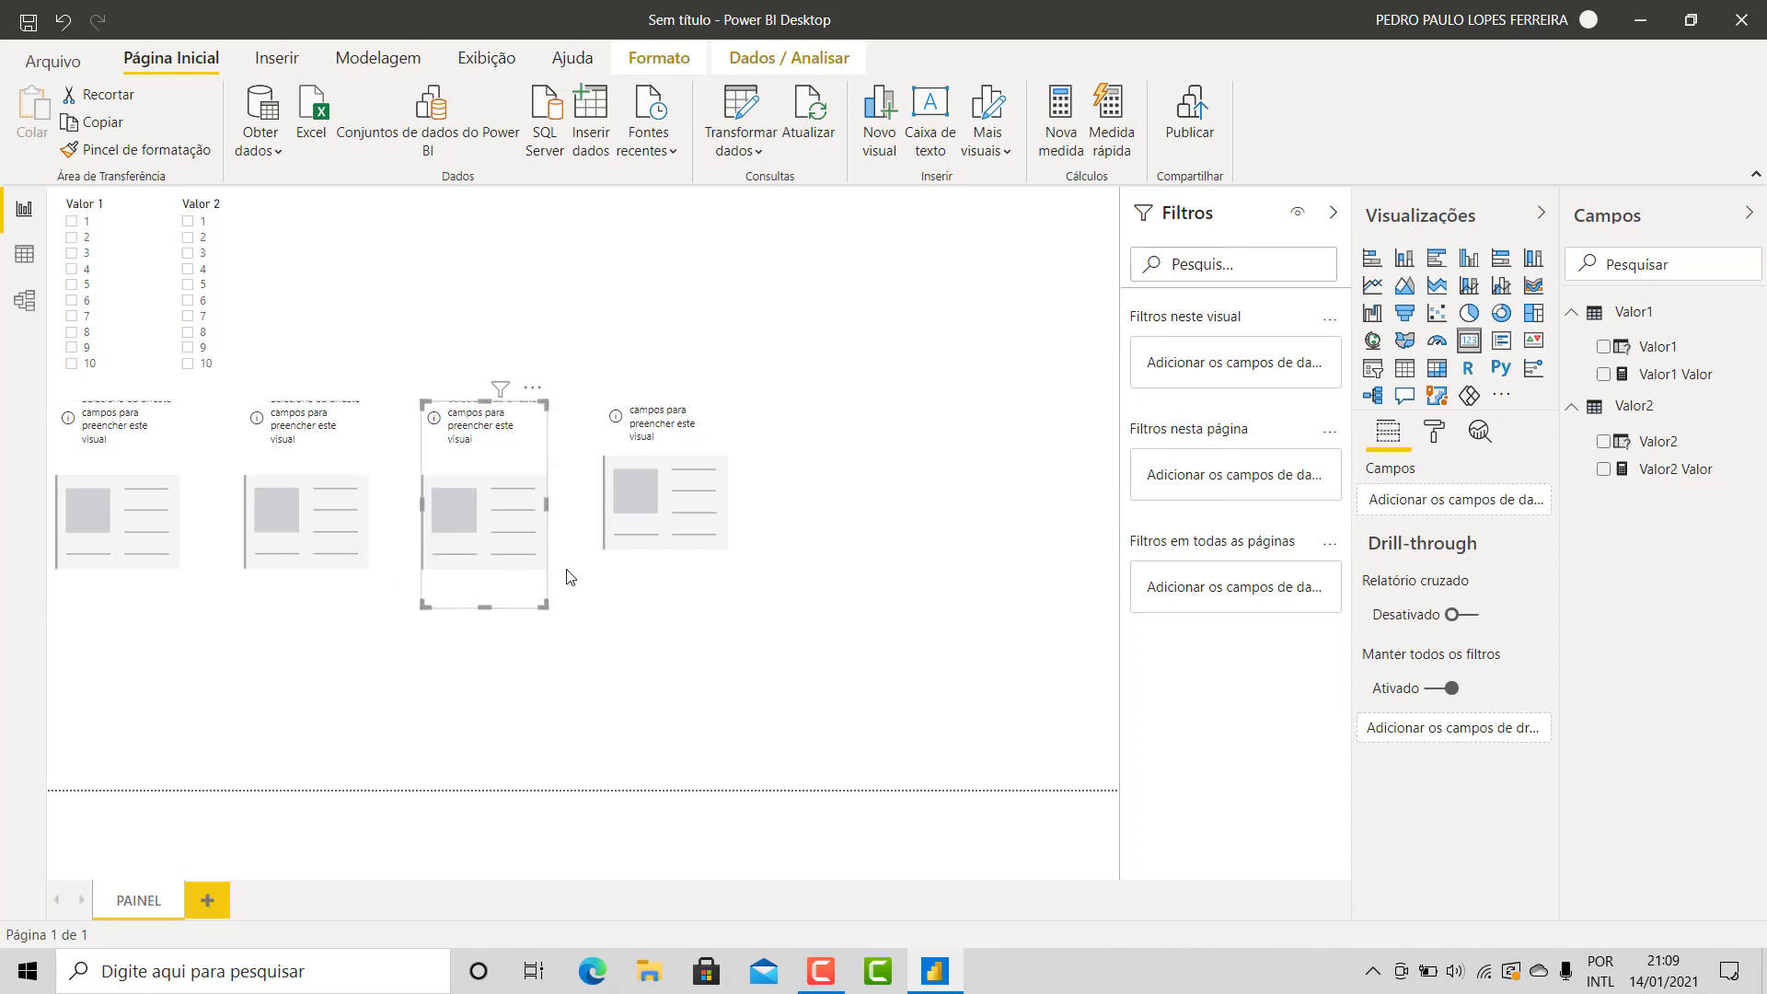
{"action": "left_click", "coordinate": [622, 540]}
{"action": "left_click_drag", "start_coordinate": [665, 550], "coordinate": [662, 611]}
{"action": "left_click", "coordinate": [615, 667]}
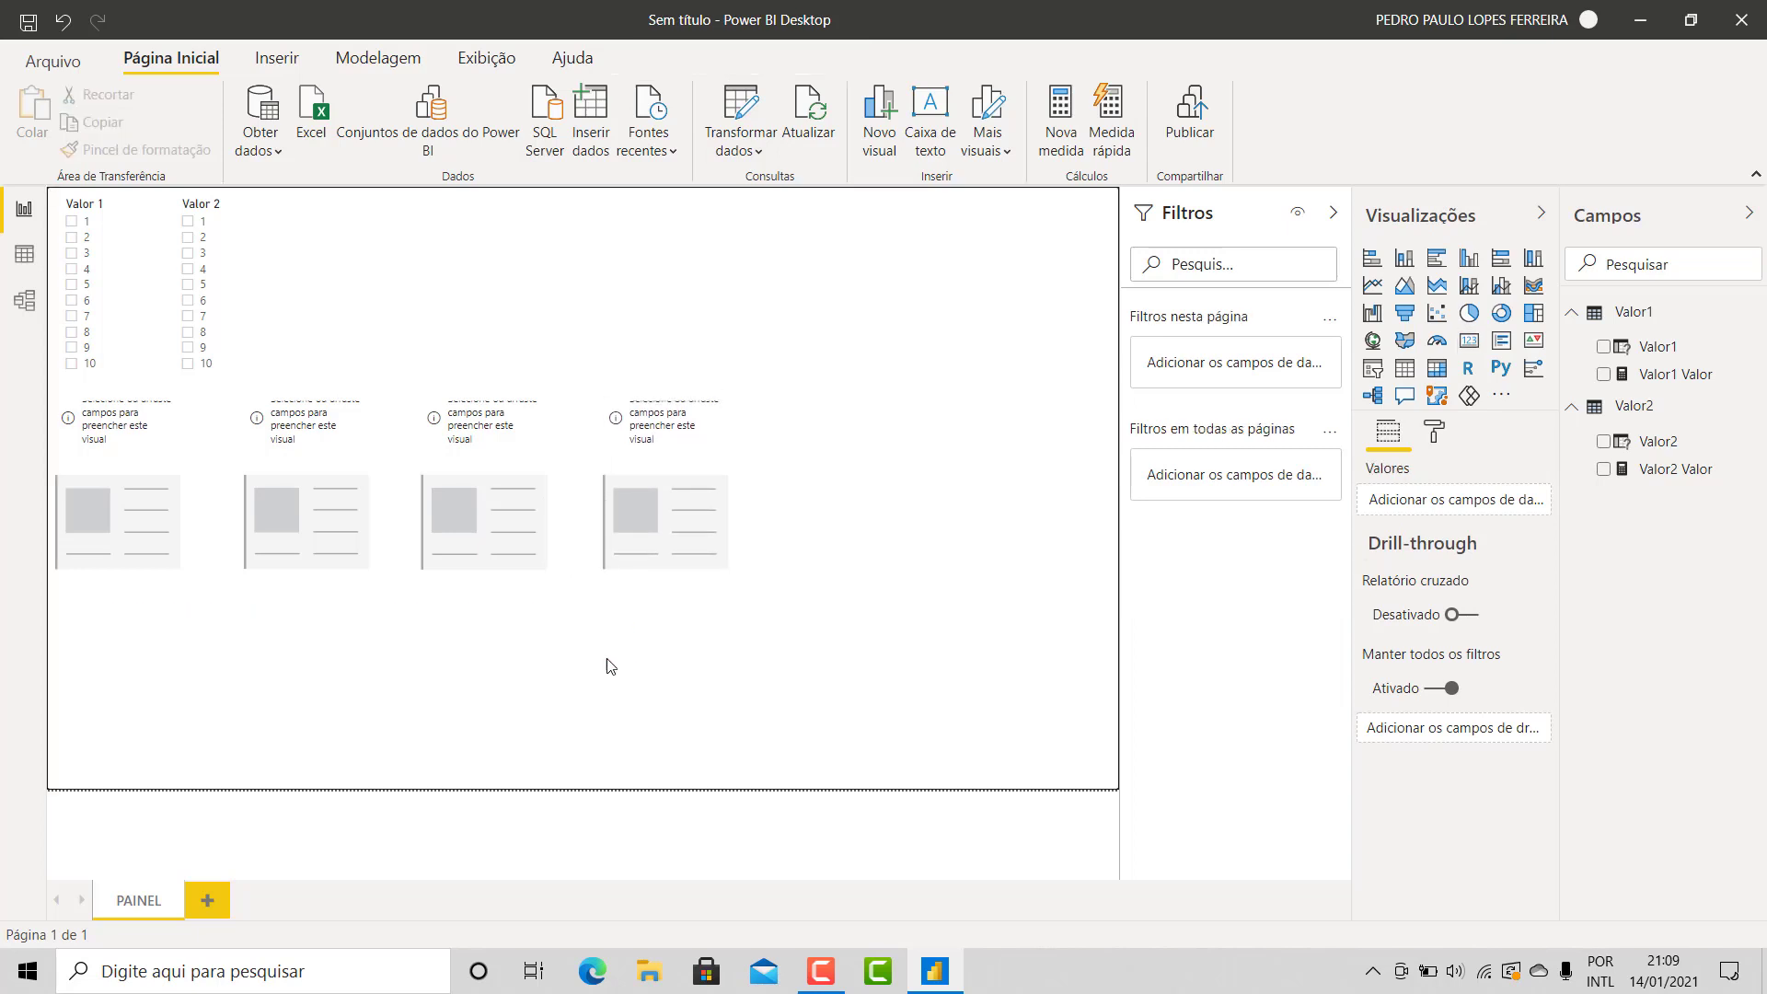
Select all four cards and shift them together toward the horizontal centre of the page
{"action": "left_click", "coordinate": [168, 490]}
{"action": "left_click", "coordinate": [273, 511], "text": "ctrl"}
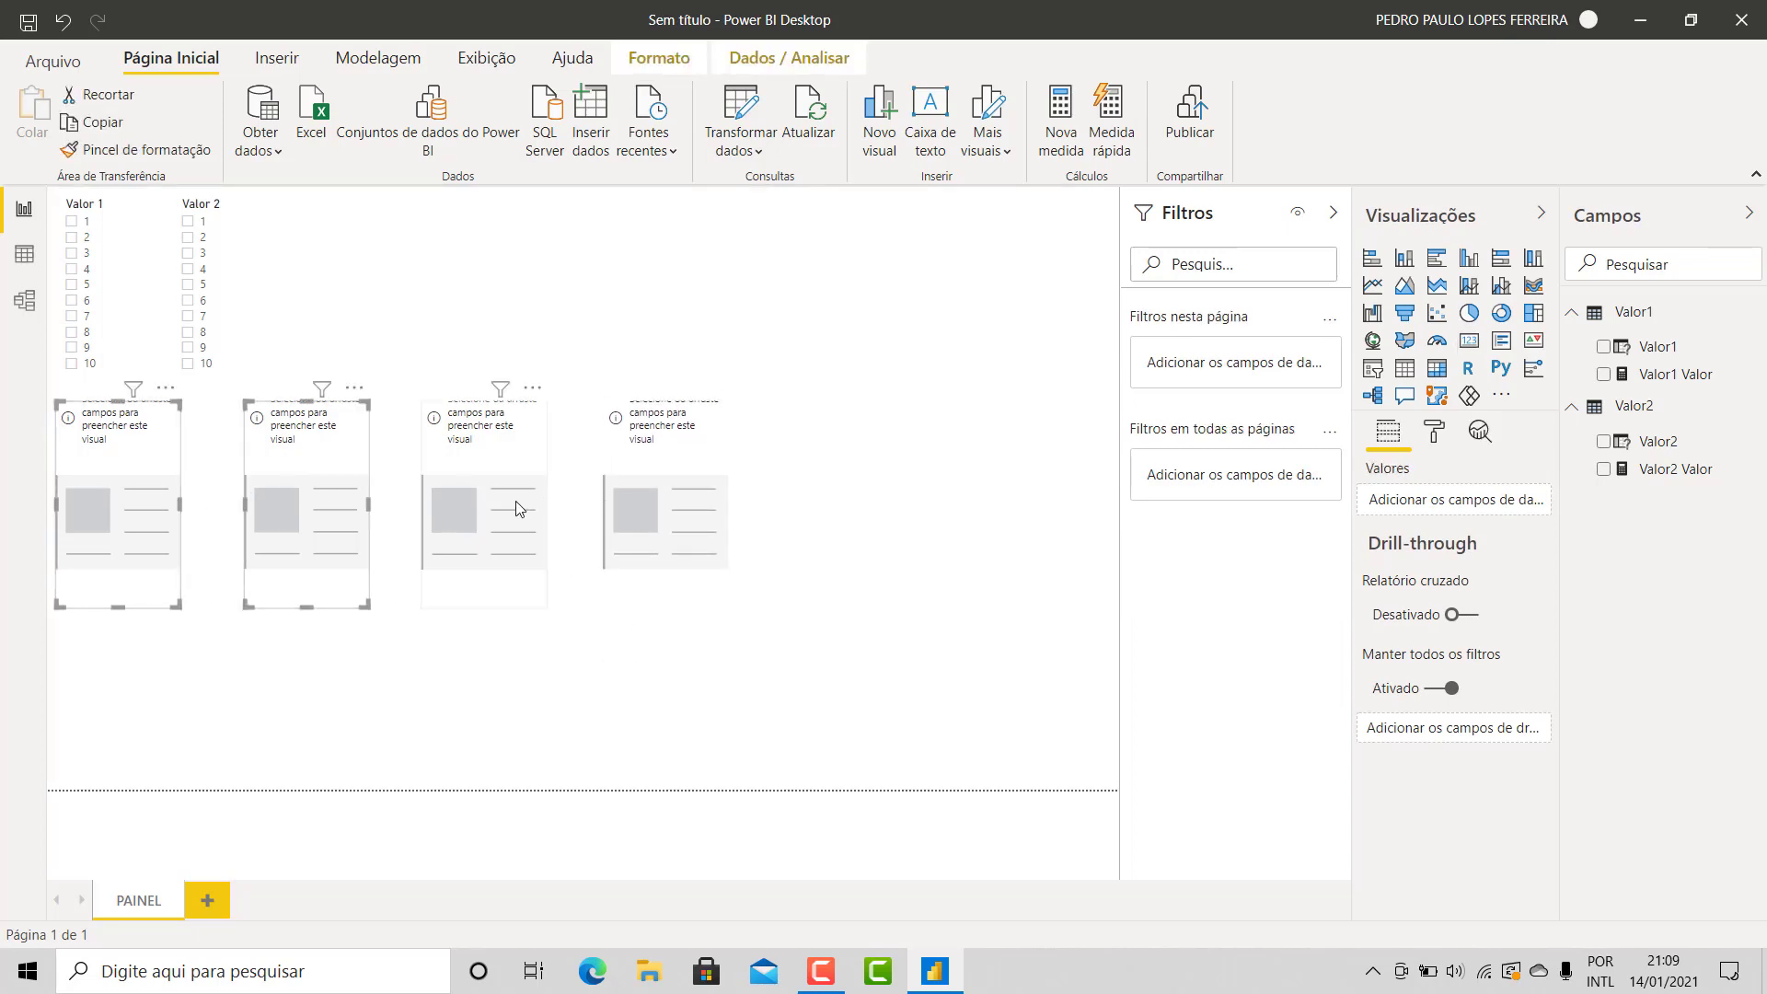
{"action": "left_click", "coordinate": [516, 501], "text": "ctrl"}
{"action": "left_click", "coordinate": [682, 501], "text": "ctrl"}
{"action": "left_click_drag", "start_coordinate": [440, 510], "coordinate": [616, 515]}
{"action": "left_click", "coordinate": [615, 515]}
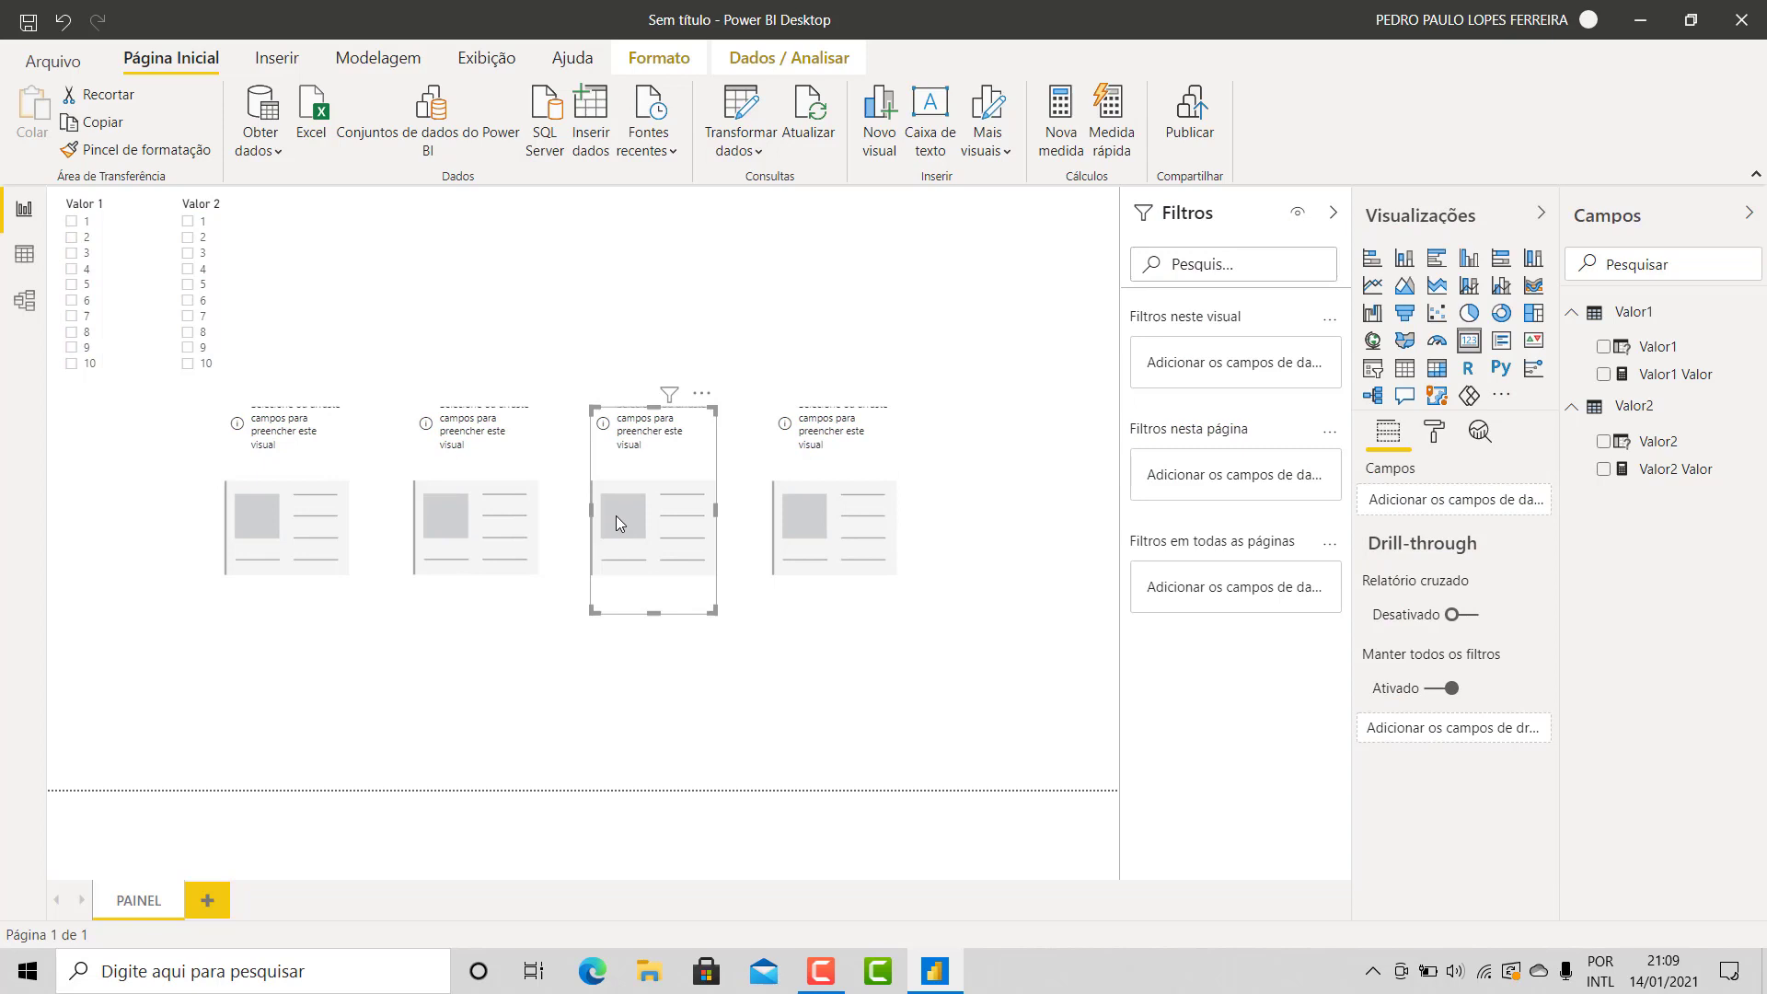
{"action": "left_click", "coordinate": [616, 693]}
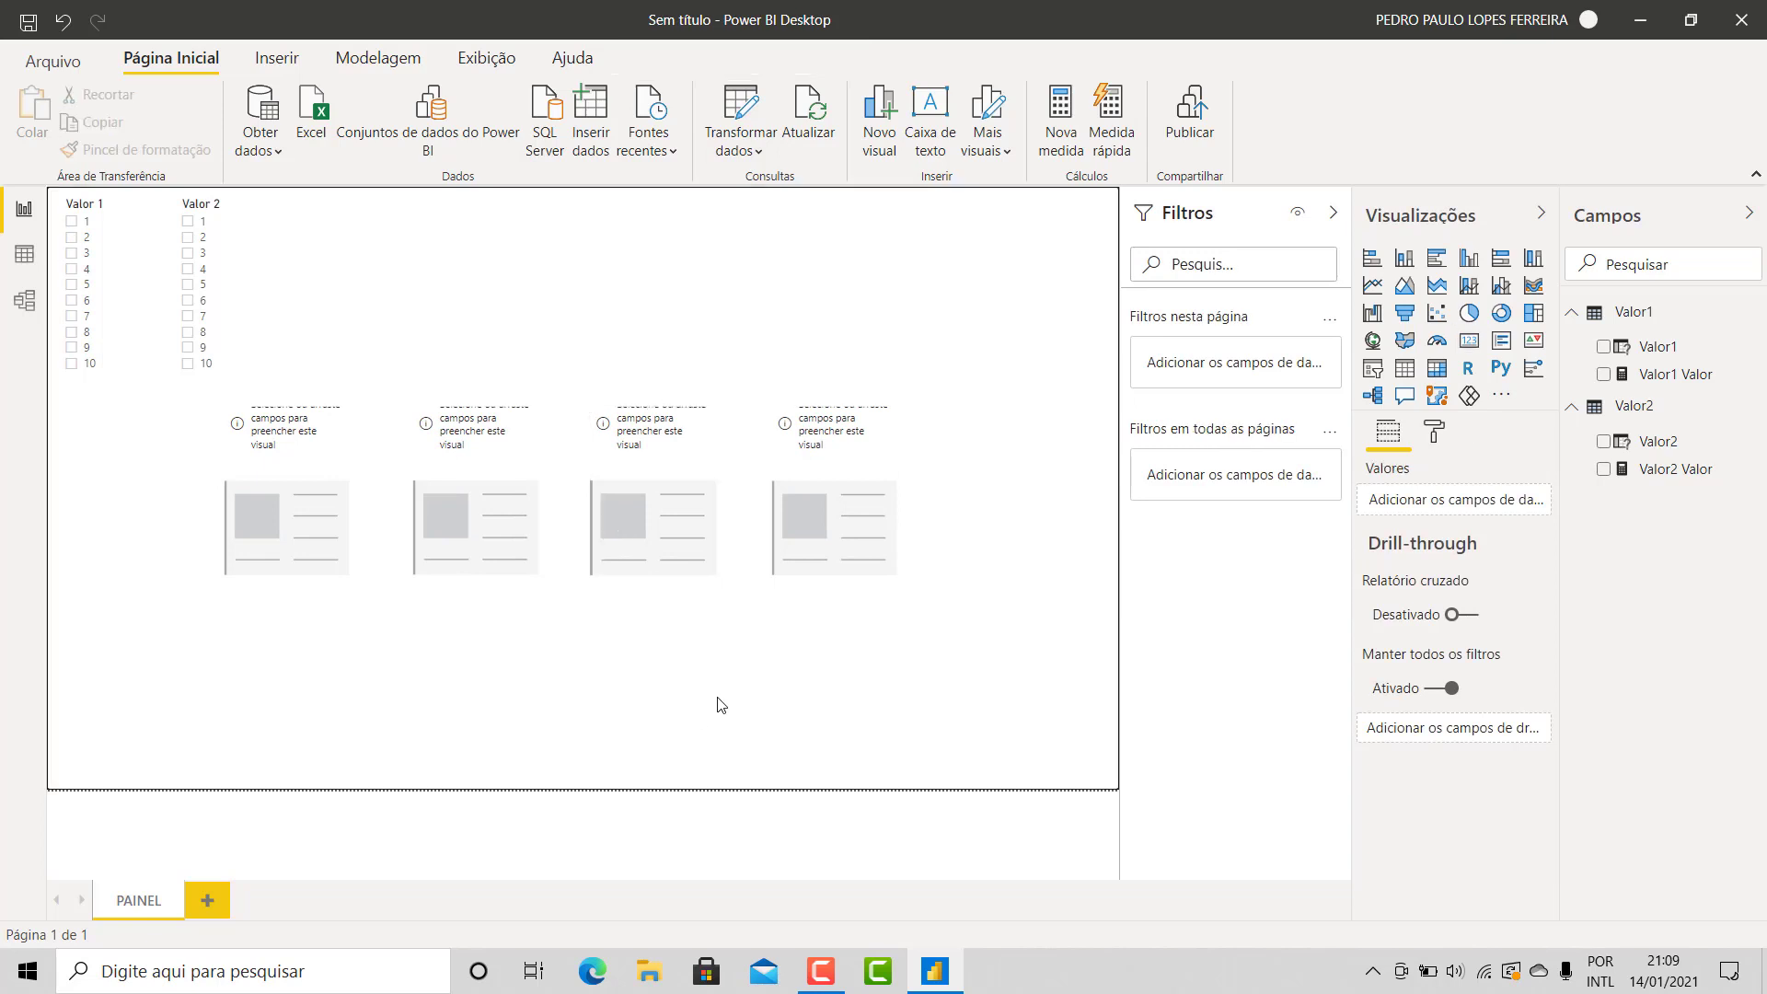
Collapse the Valor1 and Valor2 tables, then create and load an empty table named _Medidas
{"action": "left_click", "coordinate": [1572, 406]}
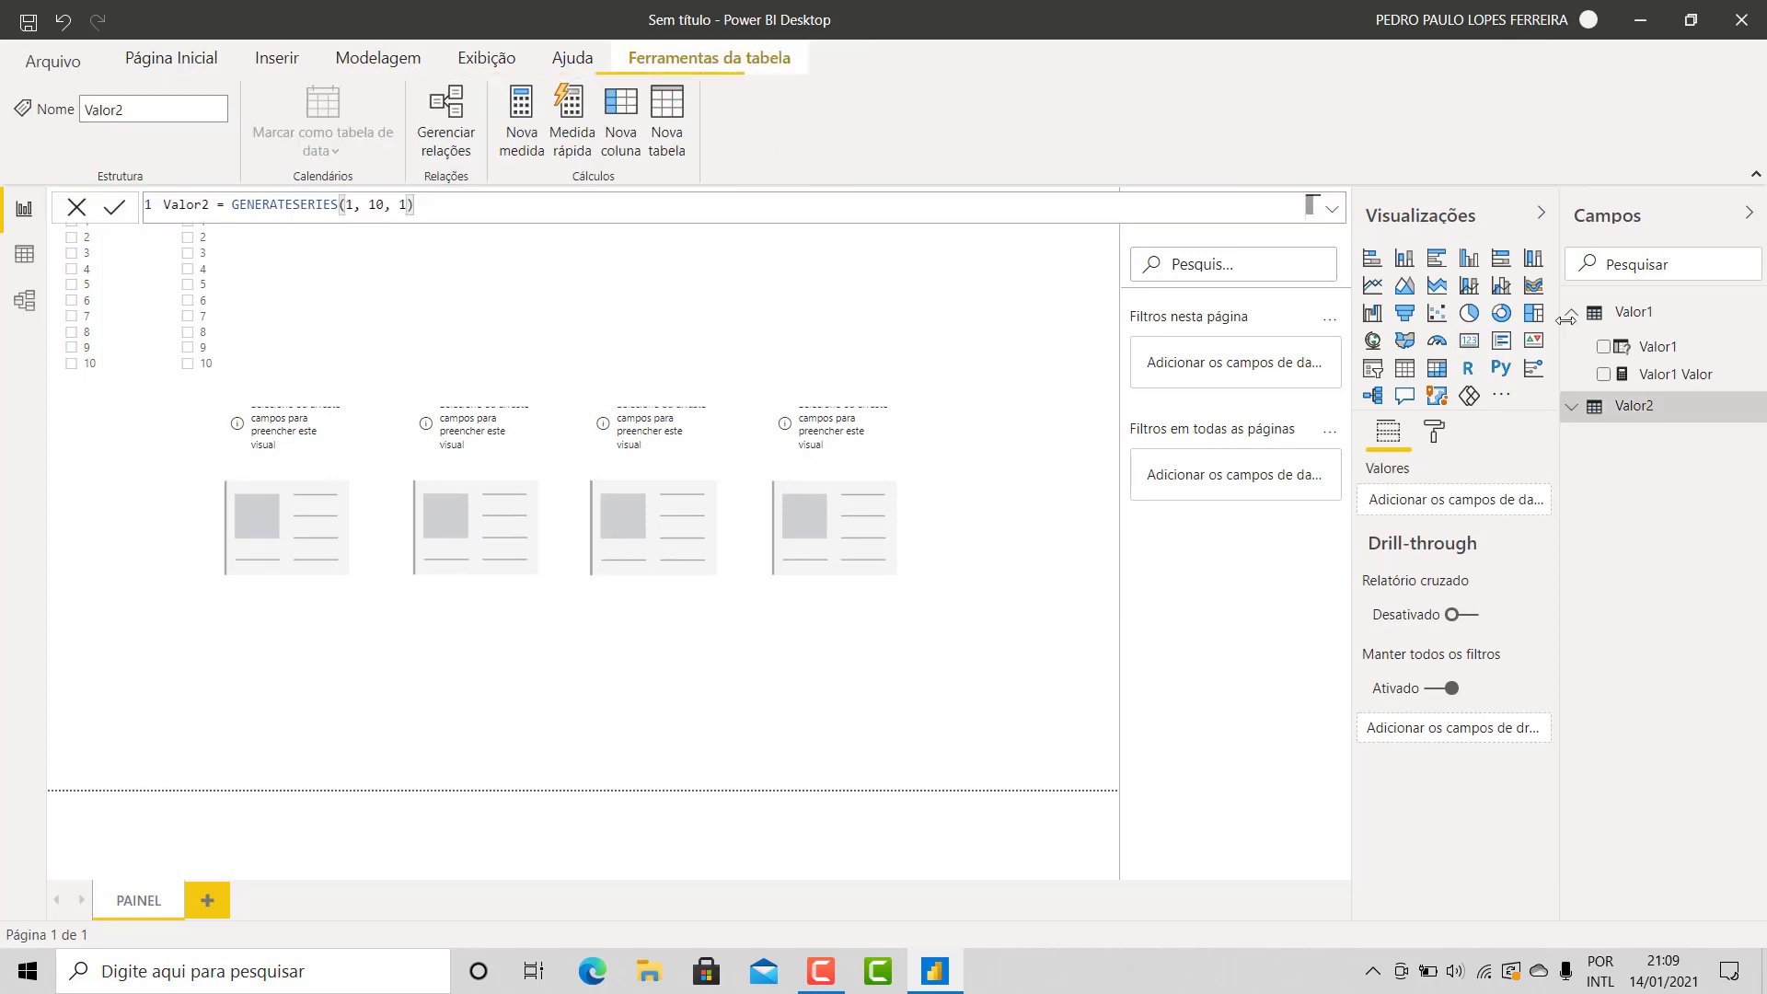
{"action": "left_click", "coordinate": [1572, 312]}
{"action": "left_click", "coordinate": [1615, 529]}
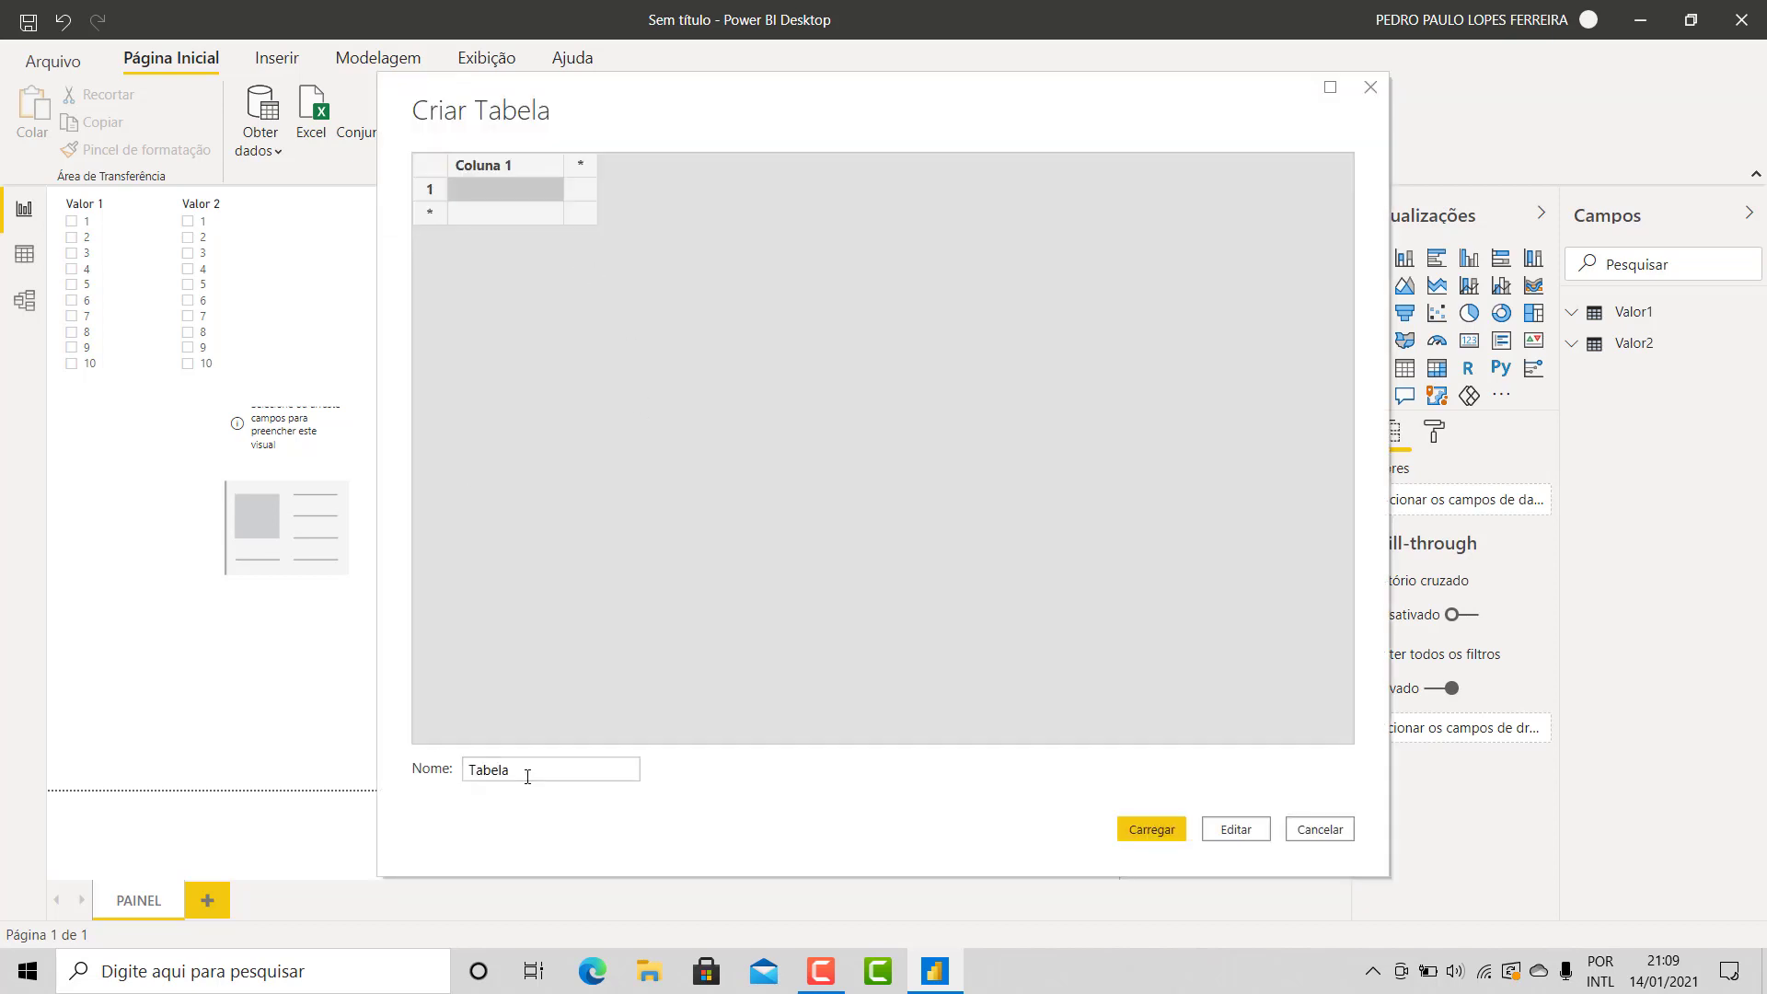
{"action": "double_click", "coordinate": [528, 775]}
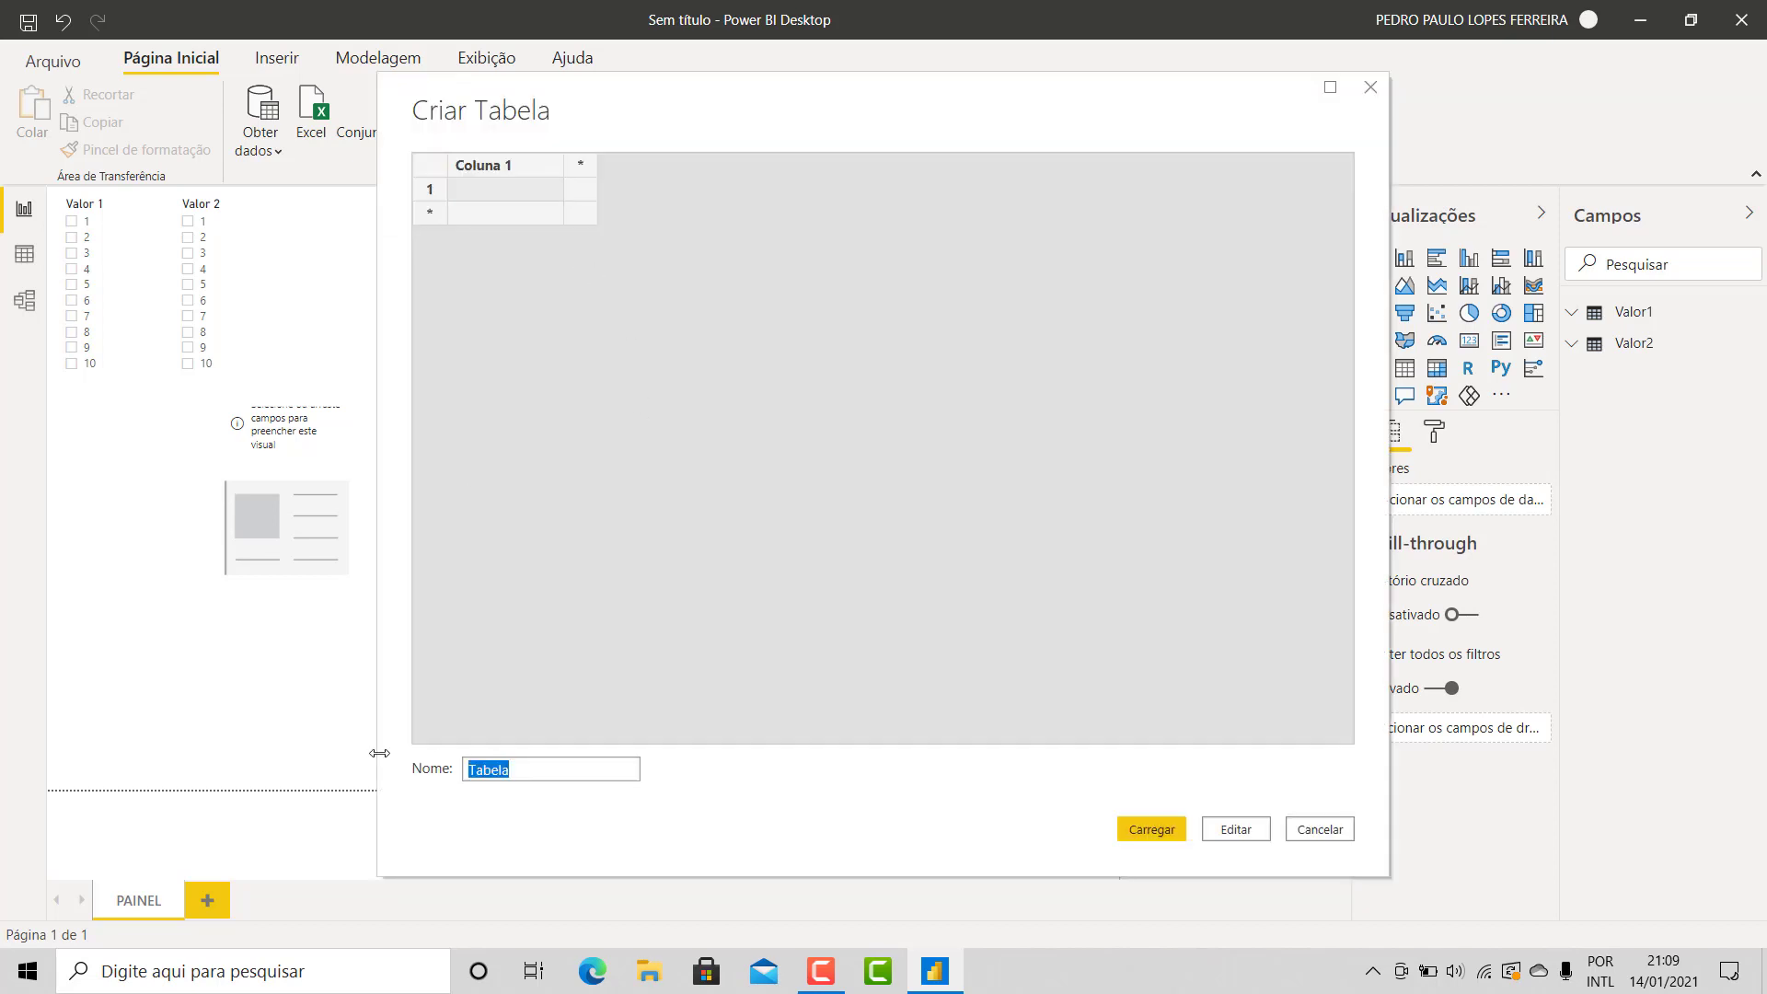
{"action": "key", "text": "BackSpace"}
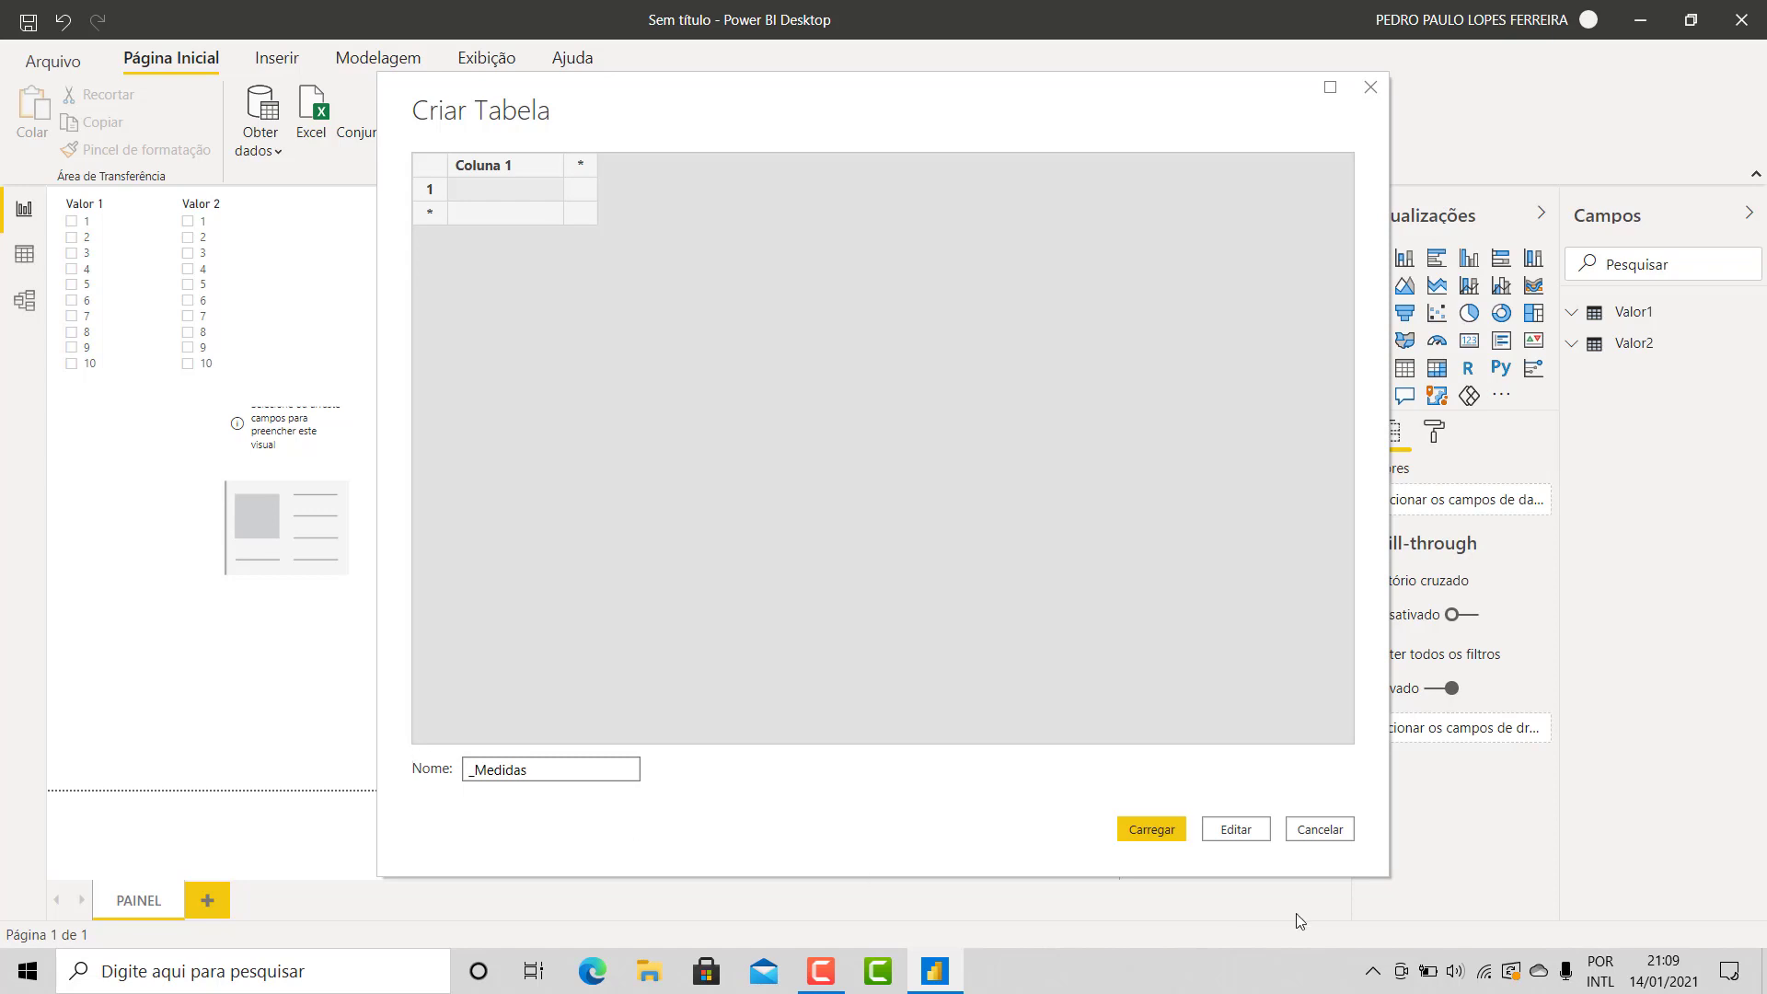
{"action": "left_click", "coordinate": [1151, 829]}
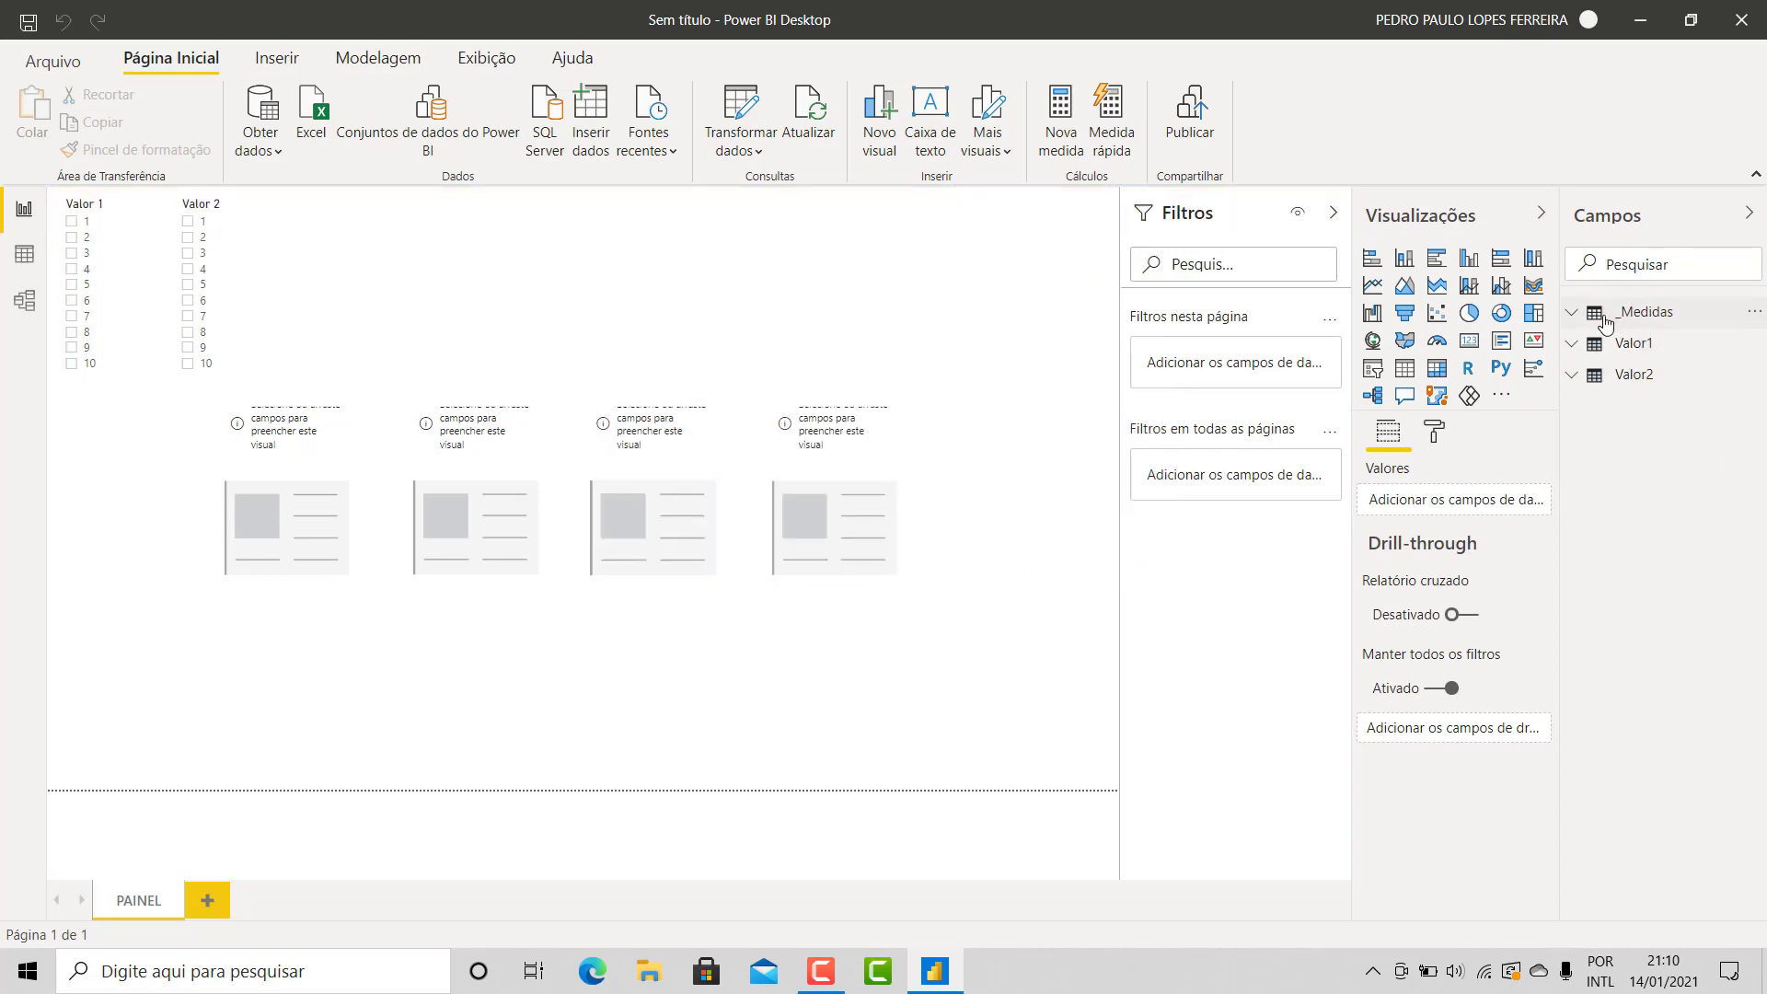
Create the measure Multiplicacao = Valor1[Valor1 Valor] * Valor2[Valor2 Valor] in the _Medidas table
{"action": "left_click", "coordinate": [1574, 315]}
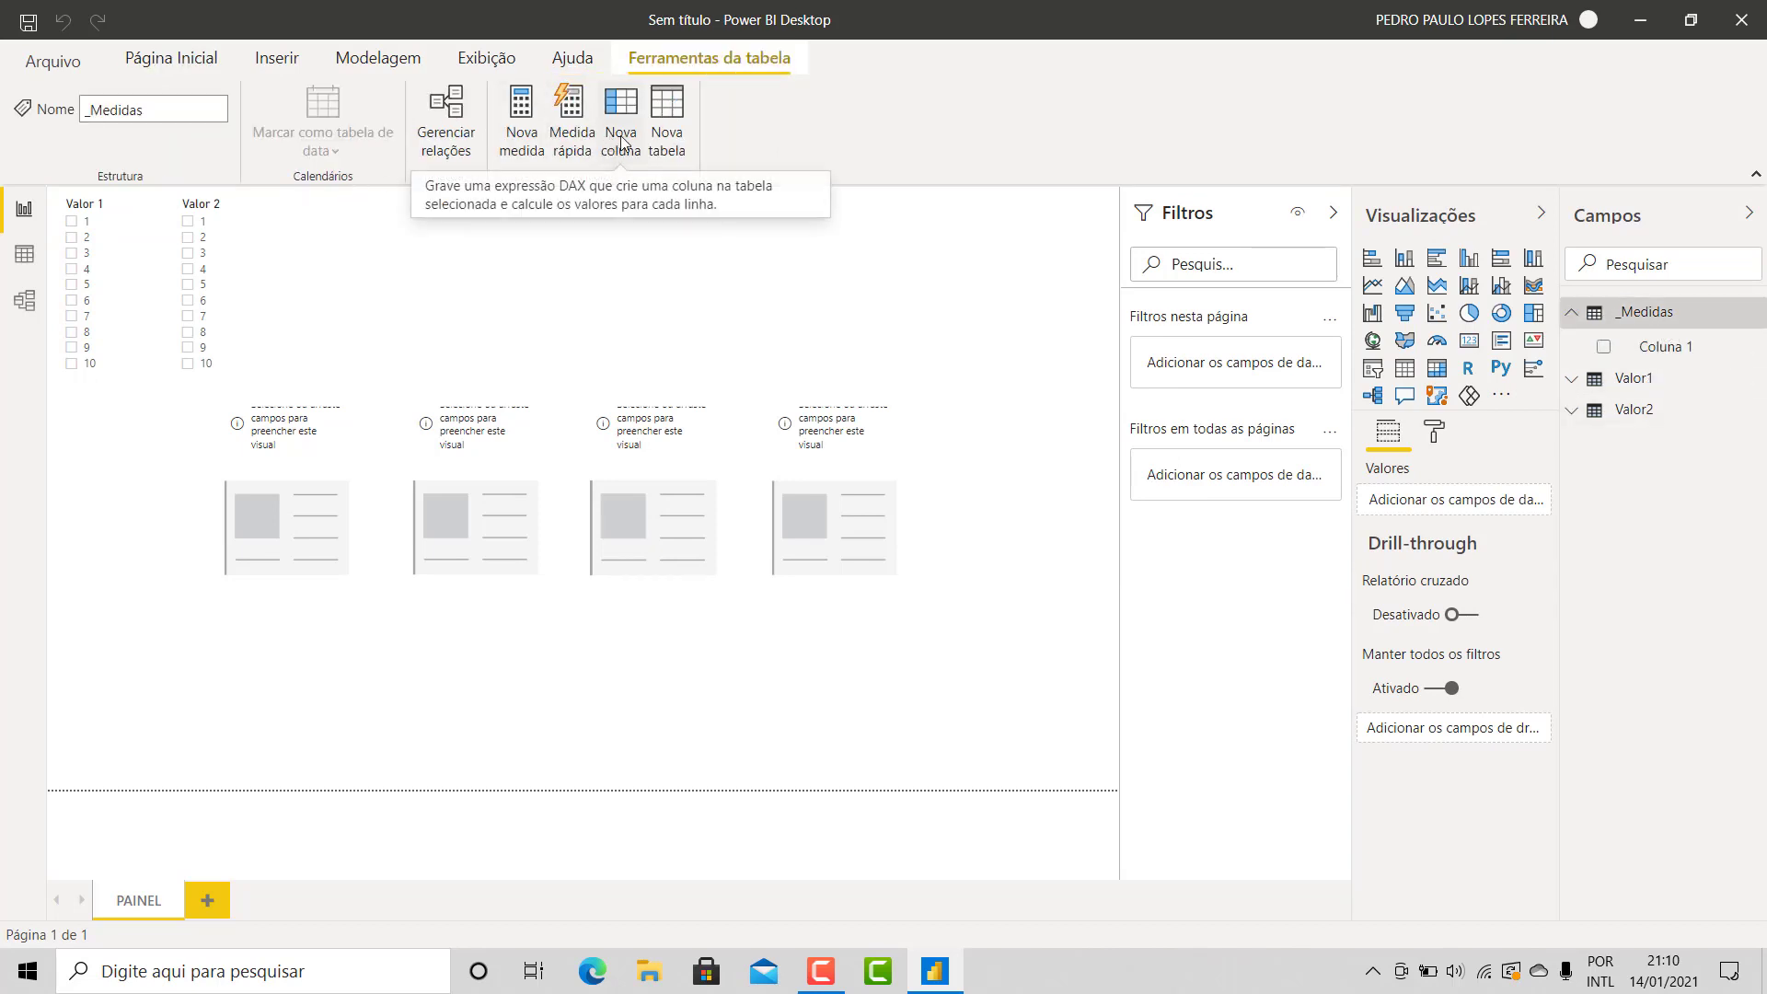
{"action": "left_click", "coordinate": [538, 152]}
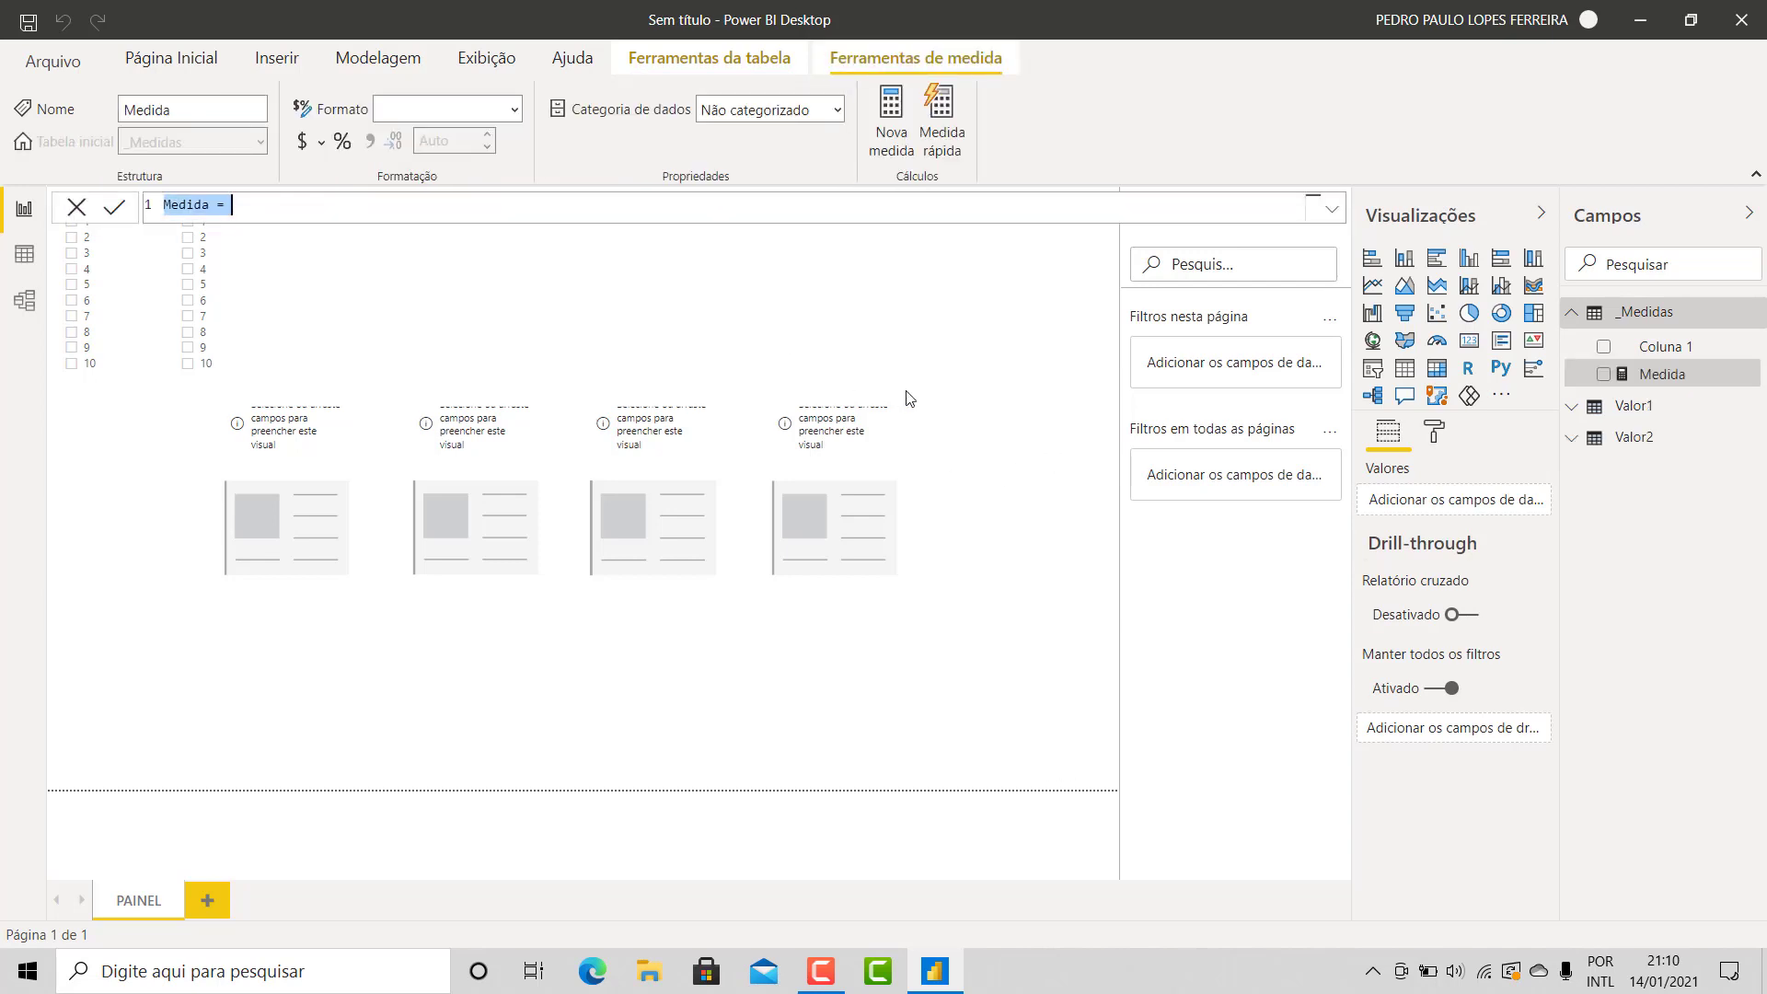
{"action": "type", "text": "Multiplicacao"}
{"action": "type", "text": "= valor"}
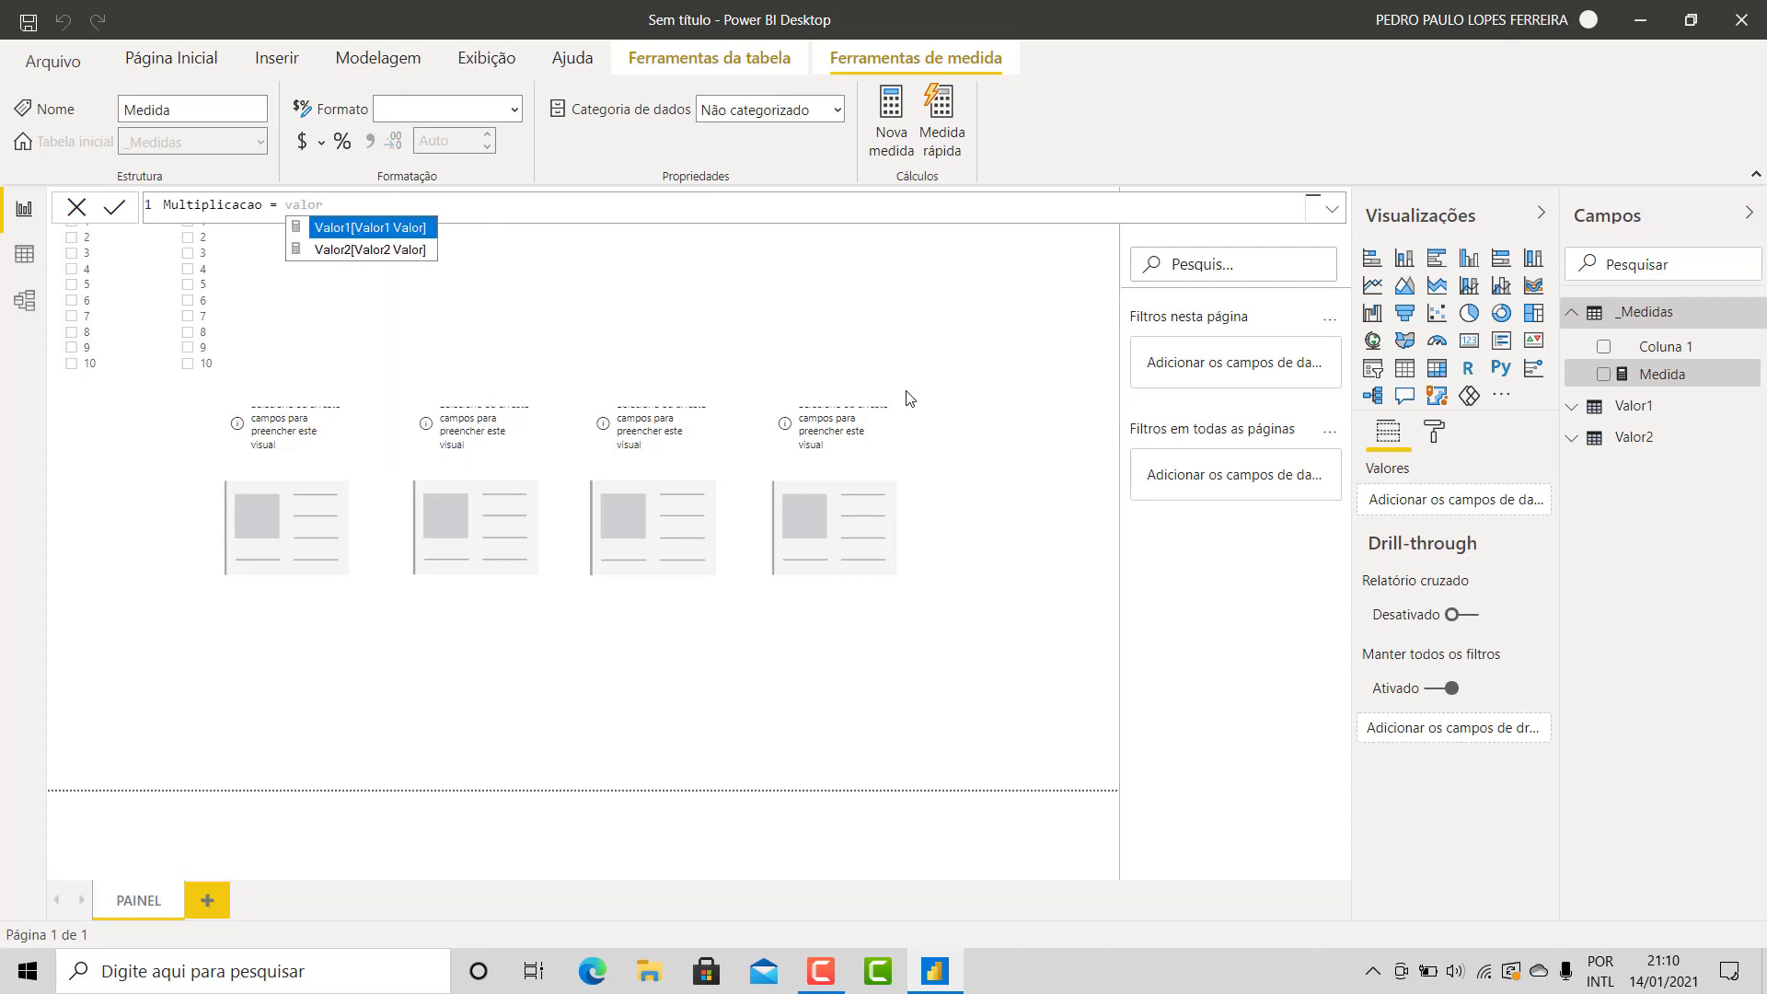
{"action": "key", "text": "Tab"}
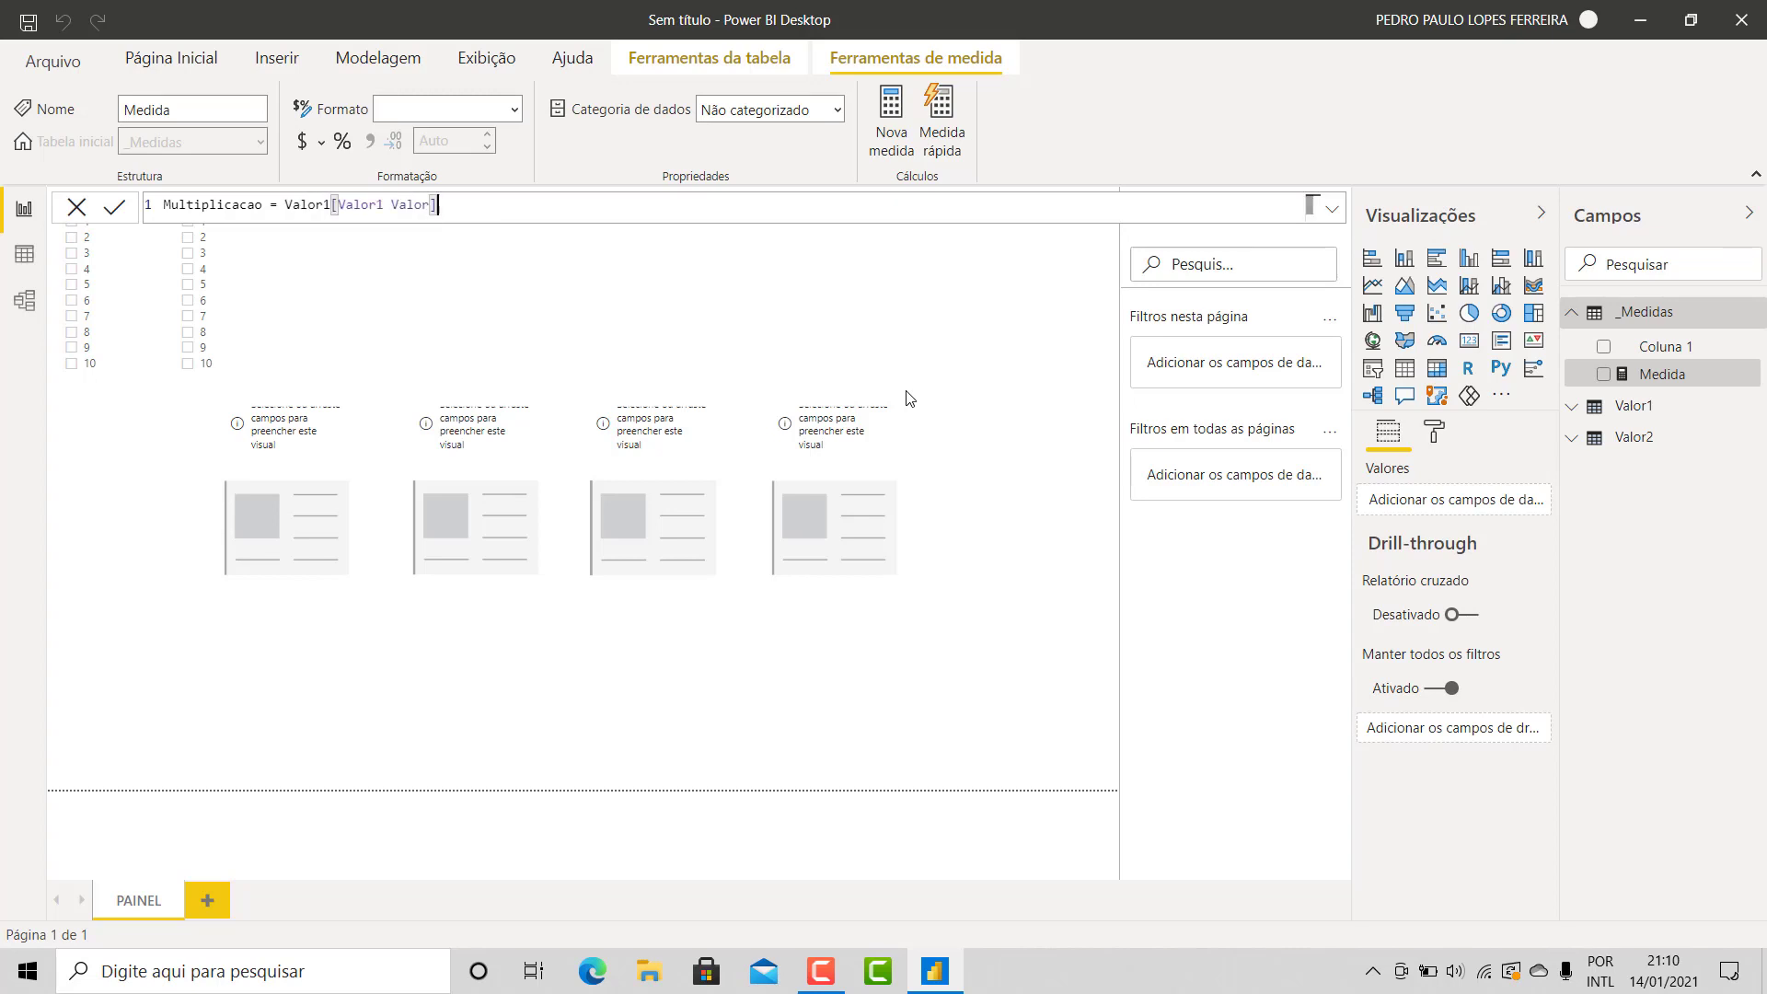
{"action": "type", "text": "* valor"}
{"action": "key", "text": "Down"}
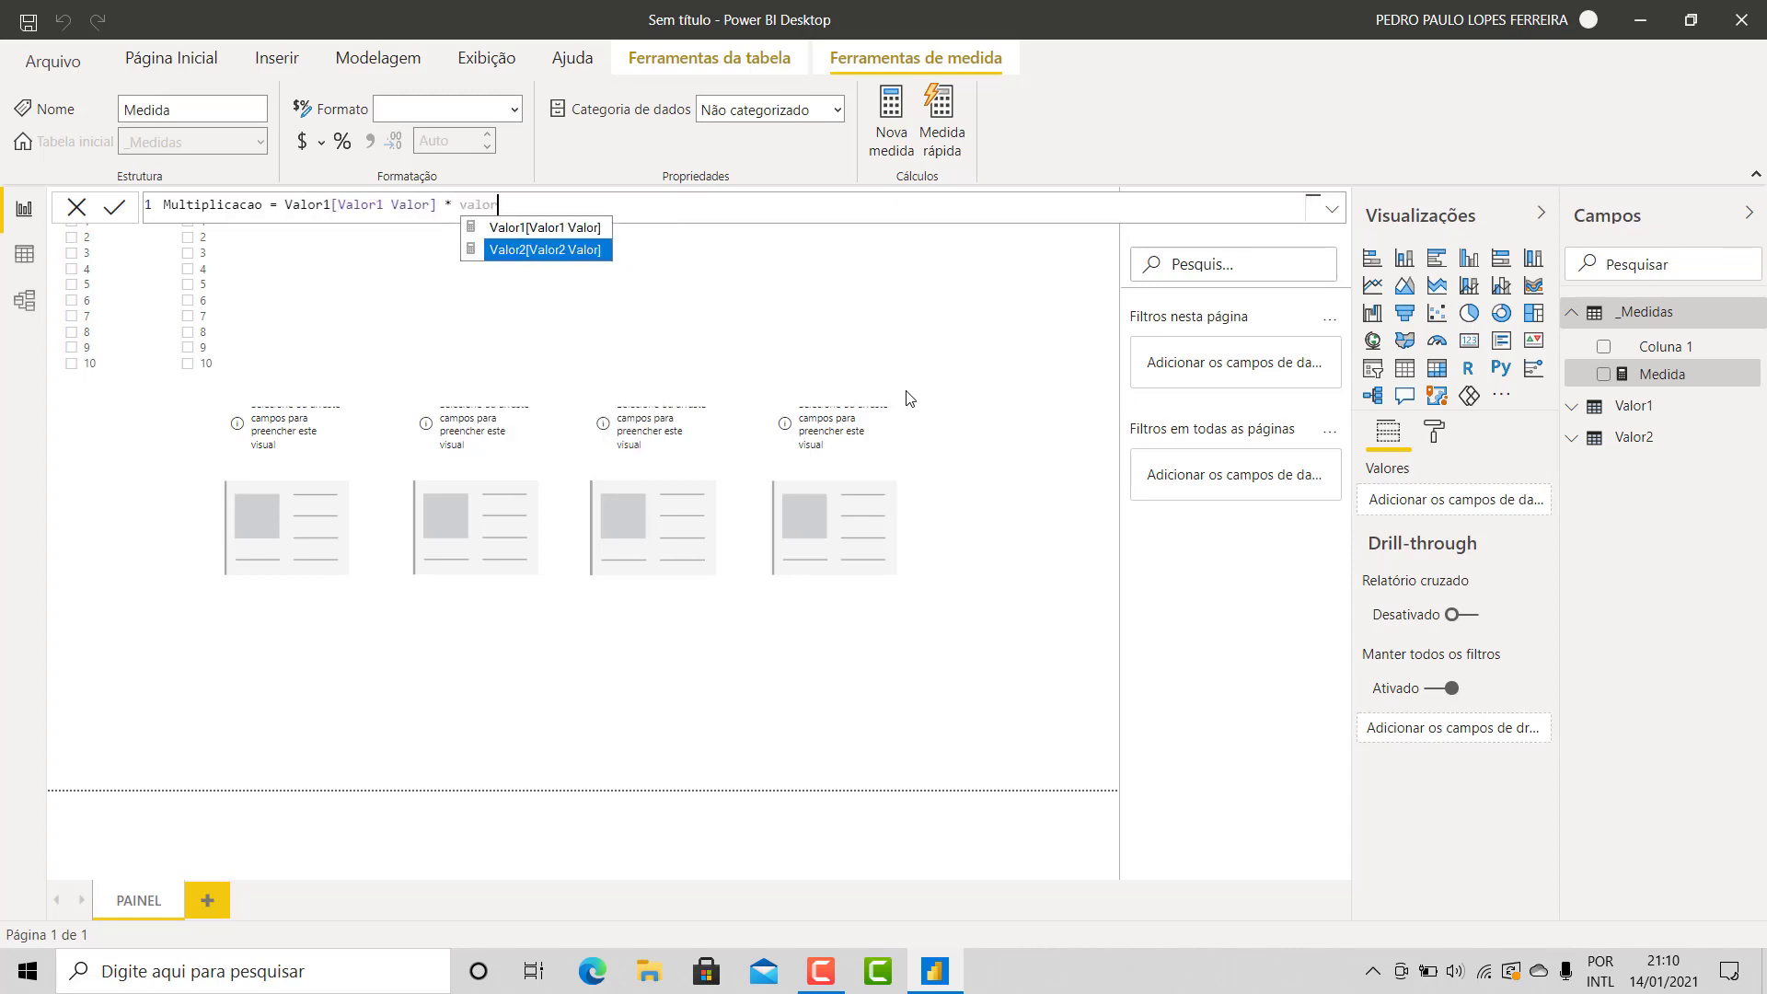
{"action": "key", "text": "Tab"}
{"action": "key", "text": "Return"}
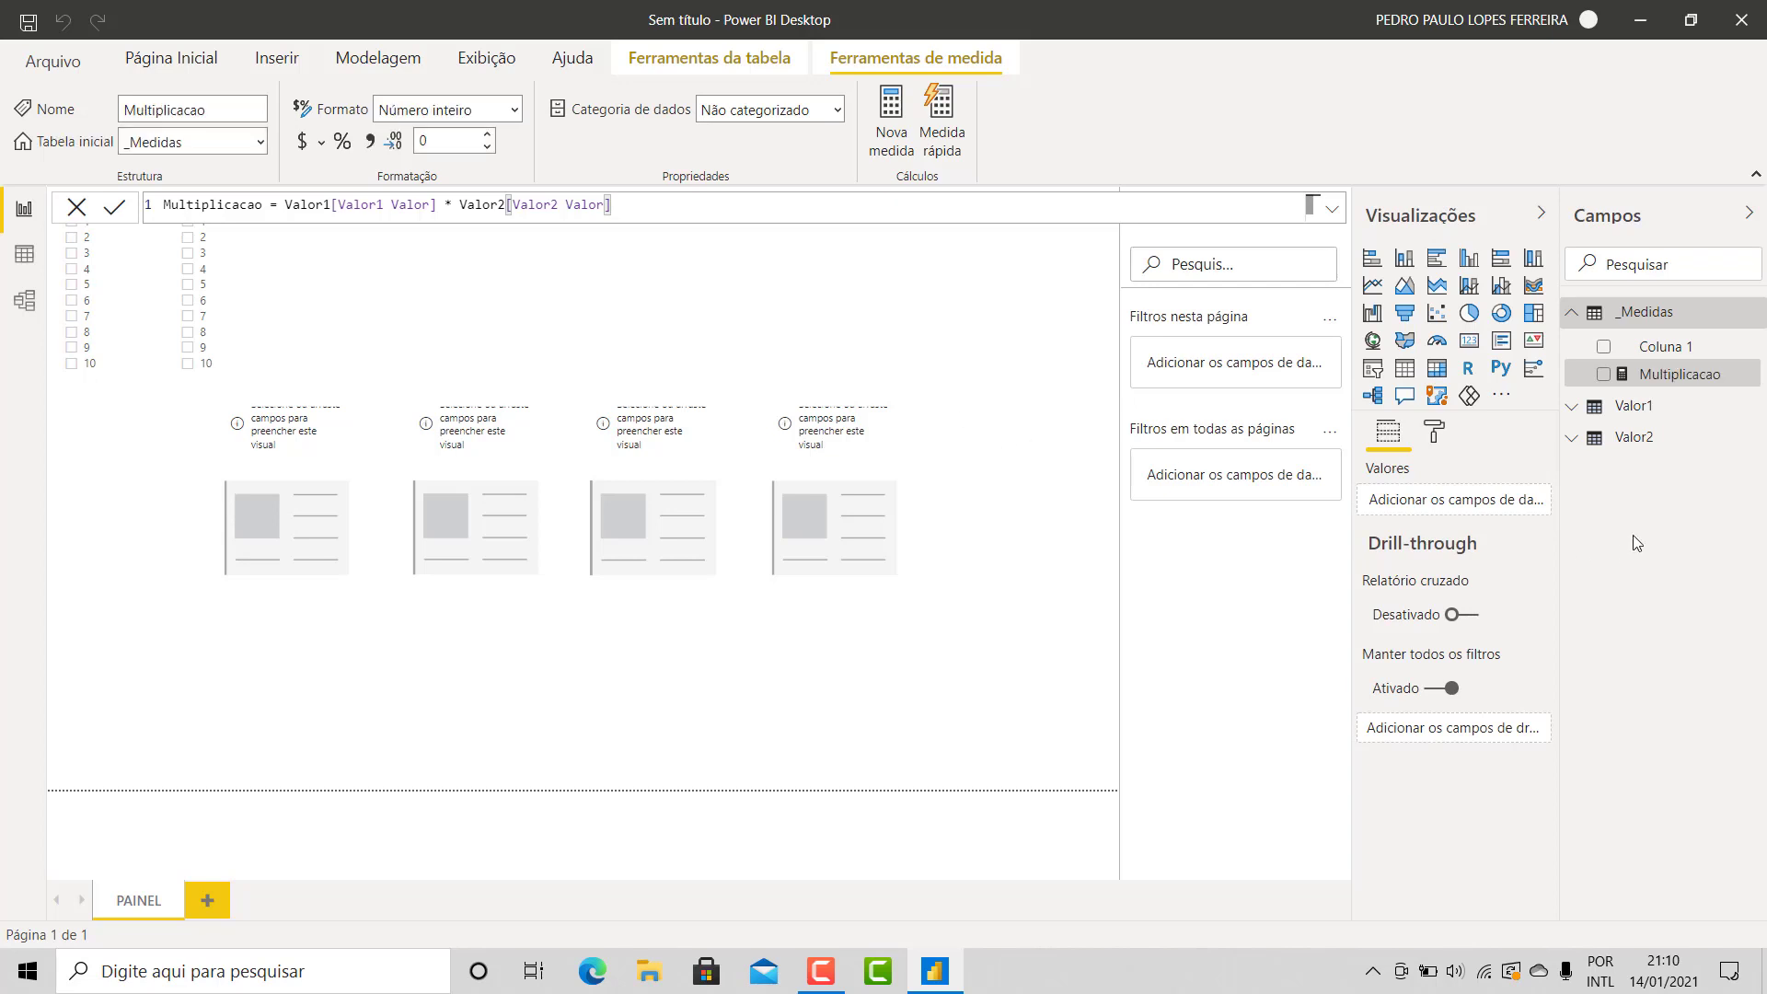
Delete the empty Coluna 1 column from the _Medidas table
{"action": "left_click", "coordinate": [1747, 348]}
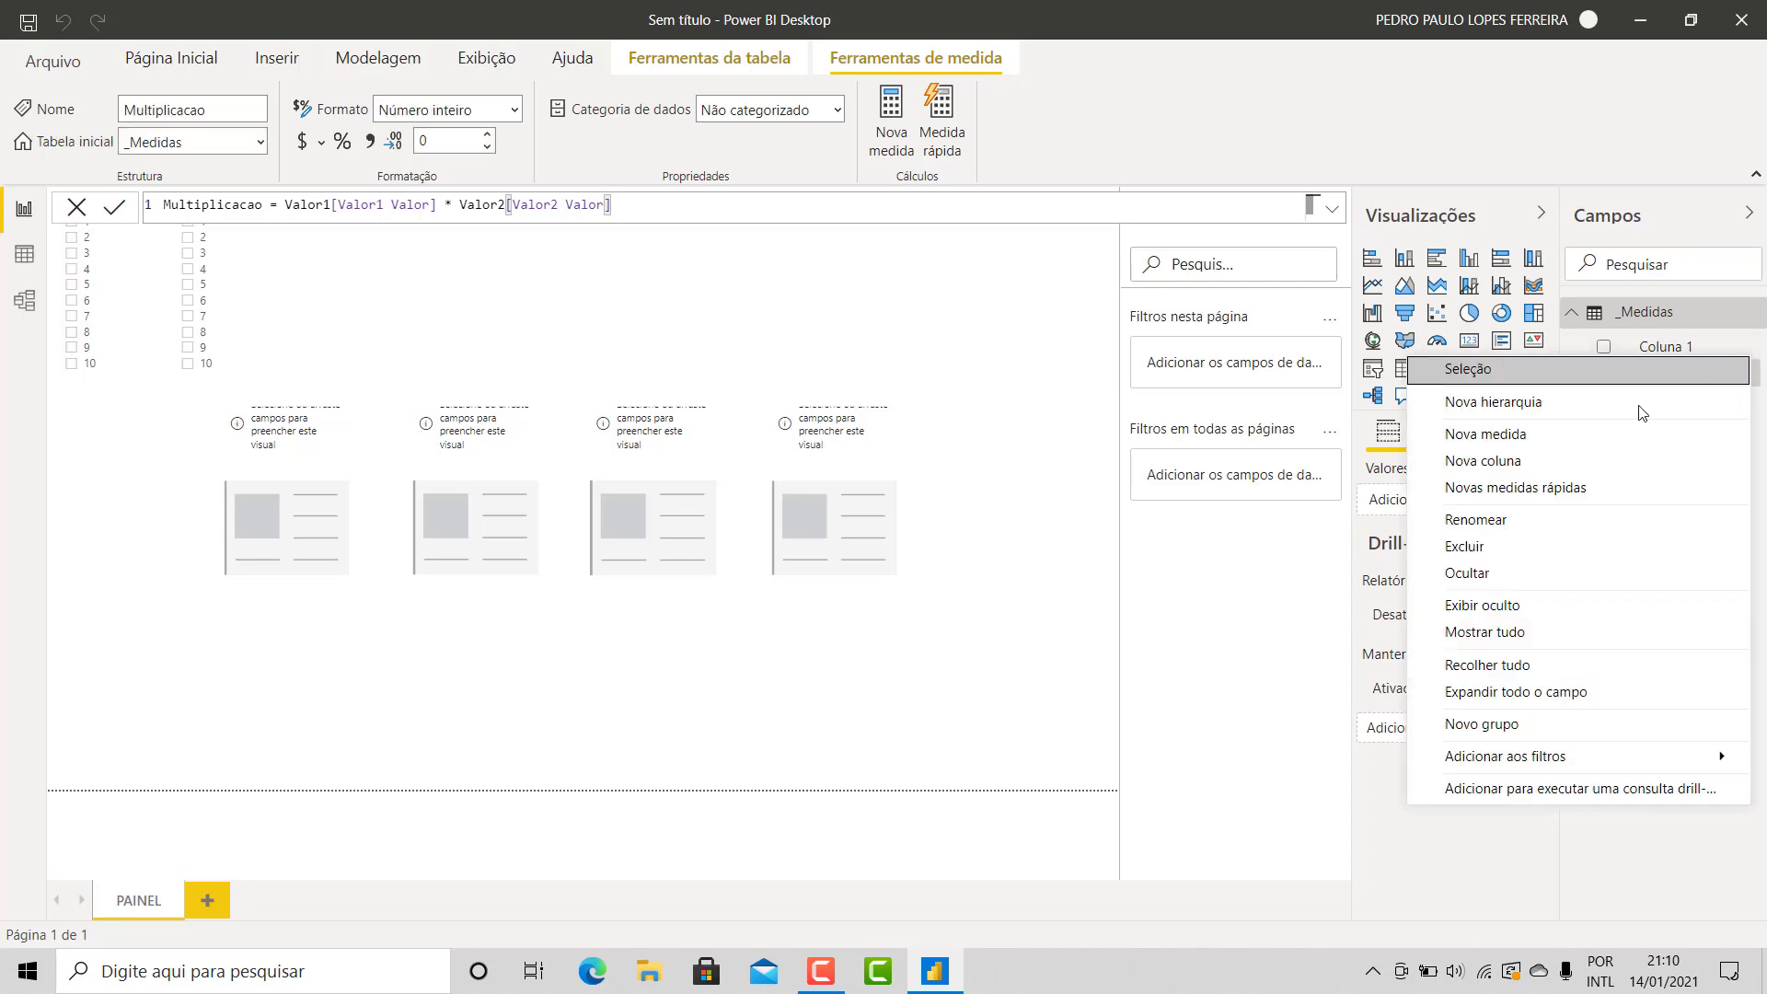
{"action": "left_click", "coordinate": [1539, 541]}
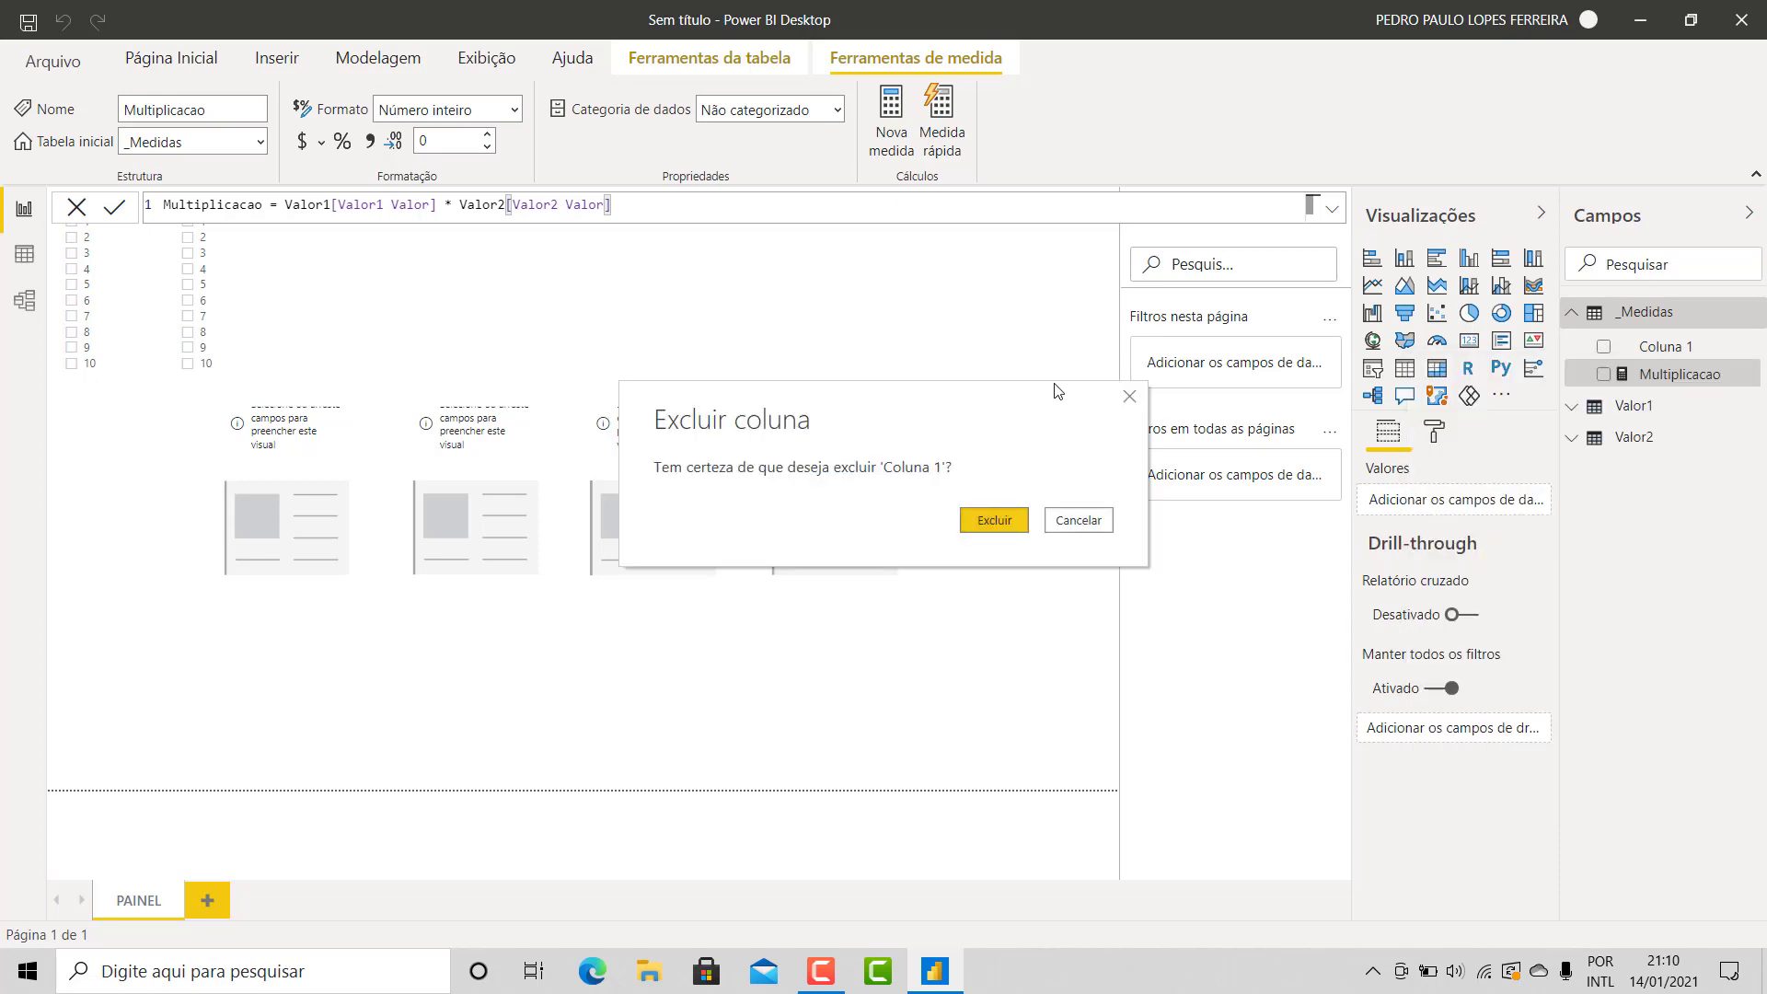
{"action": "left_click", "coordinate": [1009, 520]}
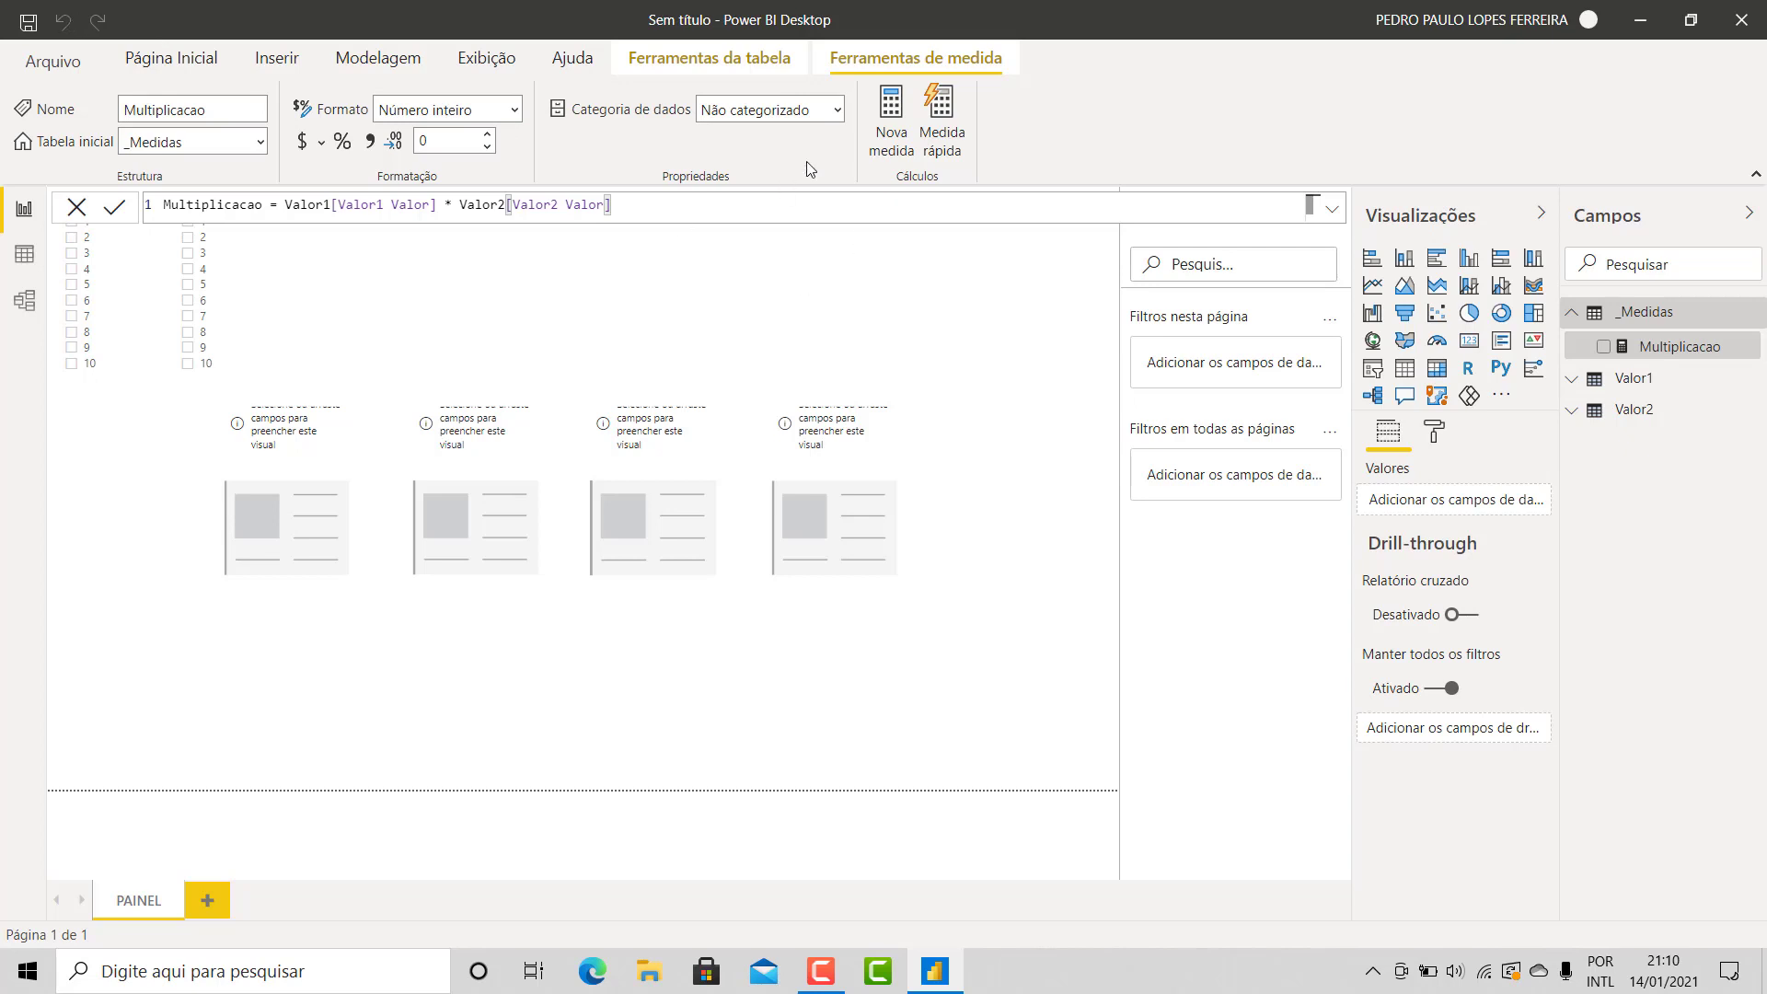
Create the measure Divisao = DIVIDE(Valor1[Valor1 Valor],Valor2[Valor2 Valor],0) in the _Medidas table
{"action": "left_click", "coordinate": [891, 130]}
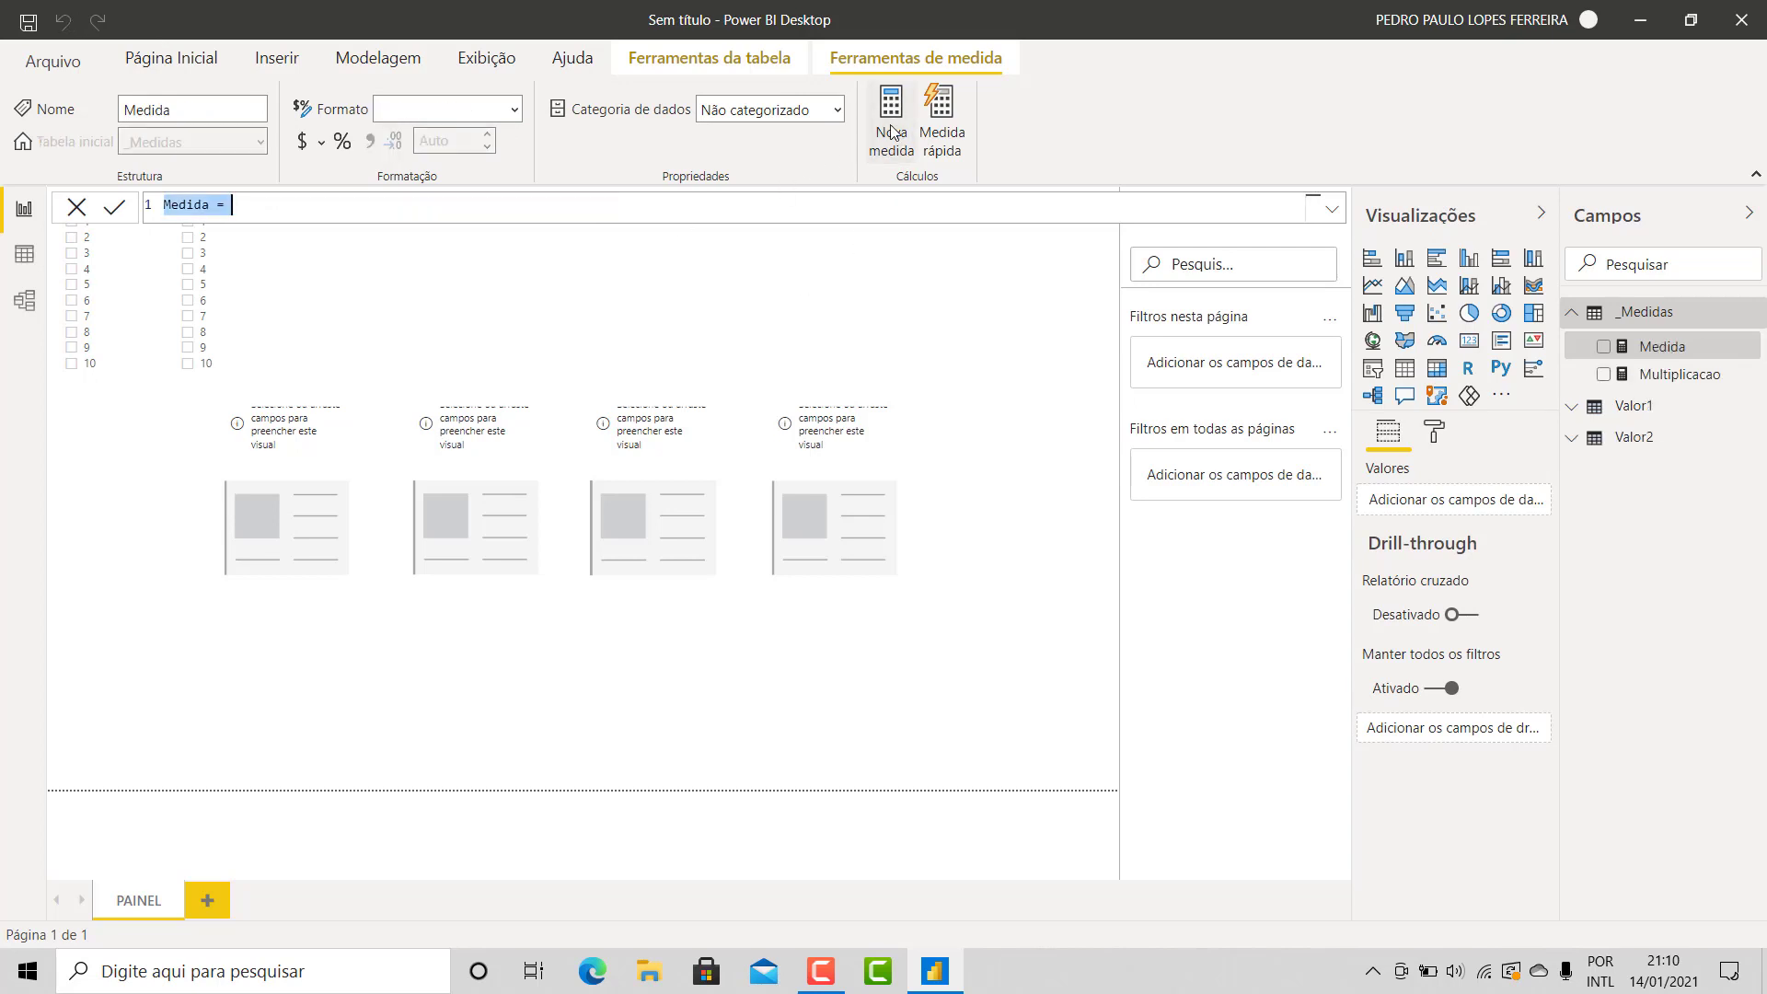
{"action": "type", "text": "Divisao"}
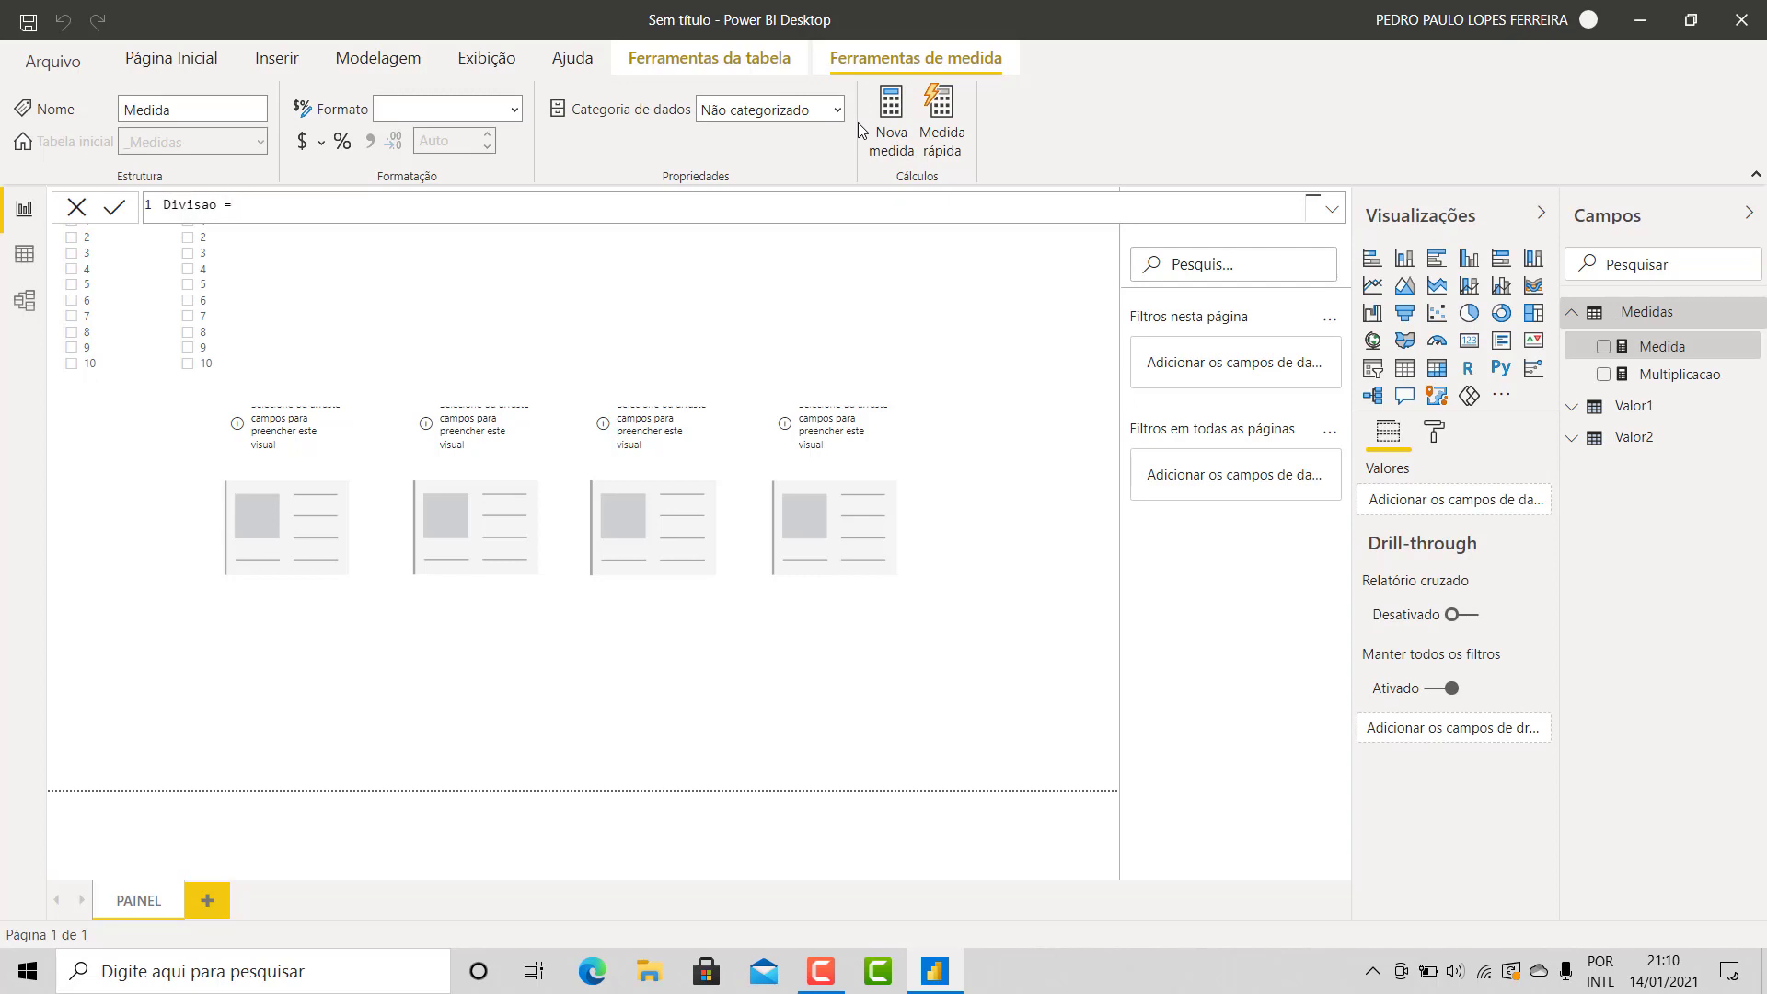
{"action": "type", "text": " = divi"}
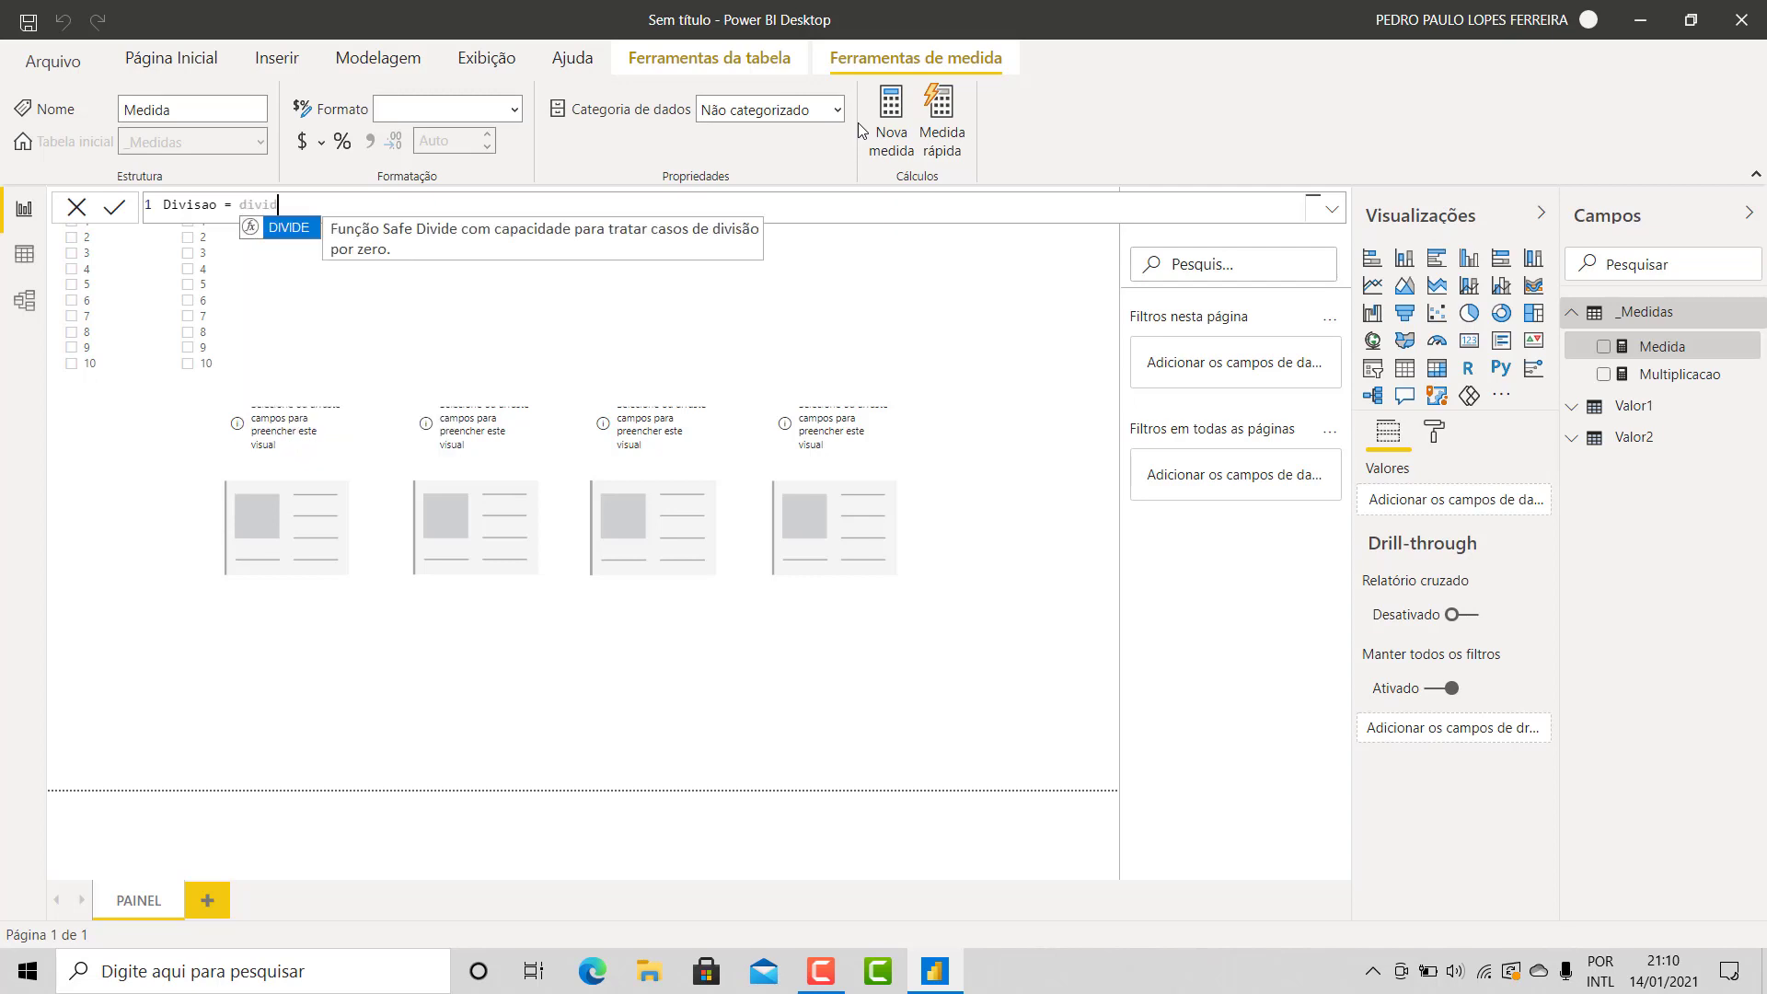
{"action": "type", "text": "d"}
{"action": "key", "text": "Tab"}
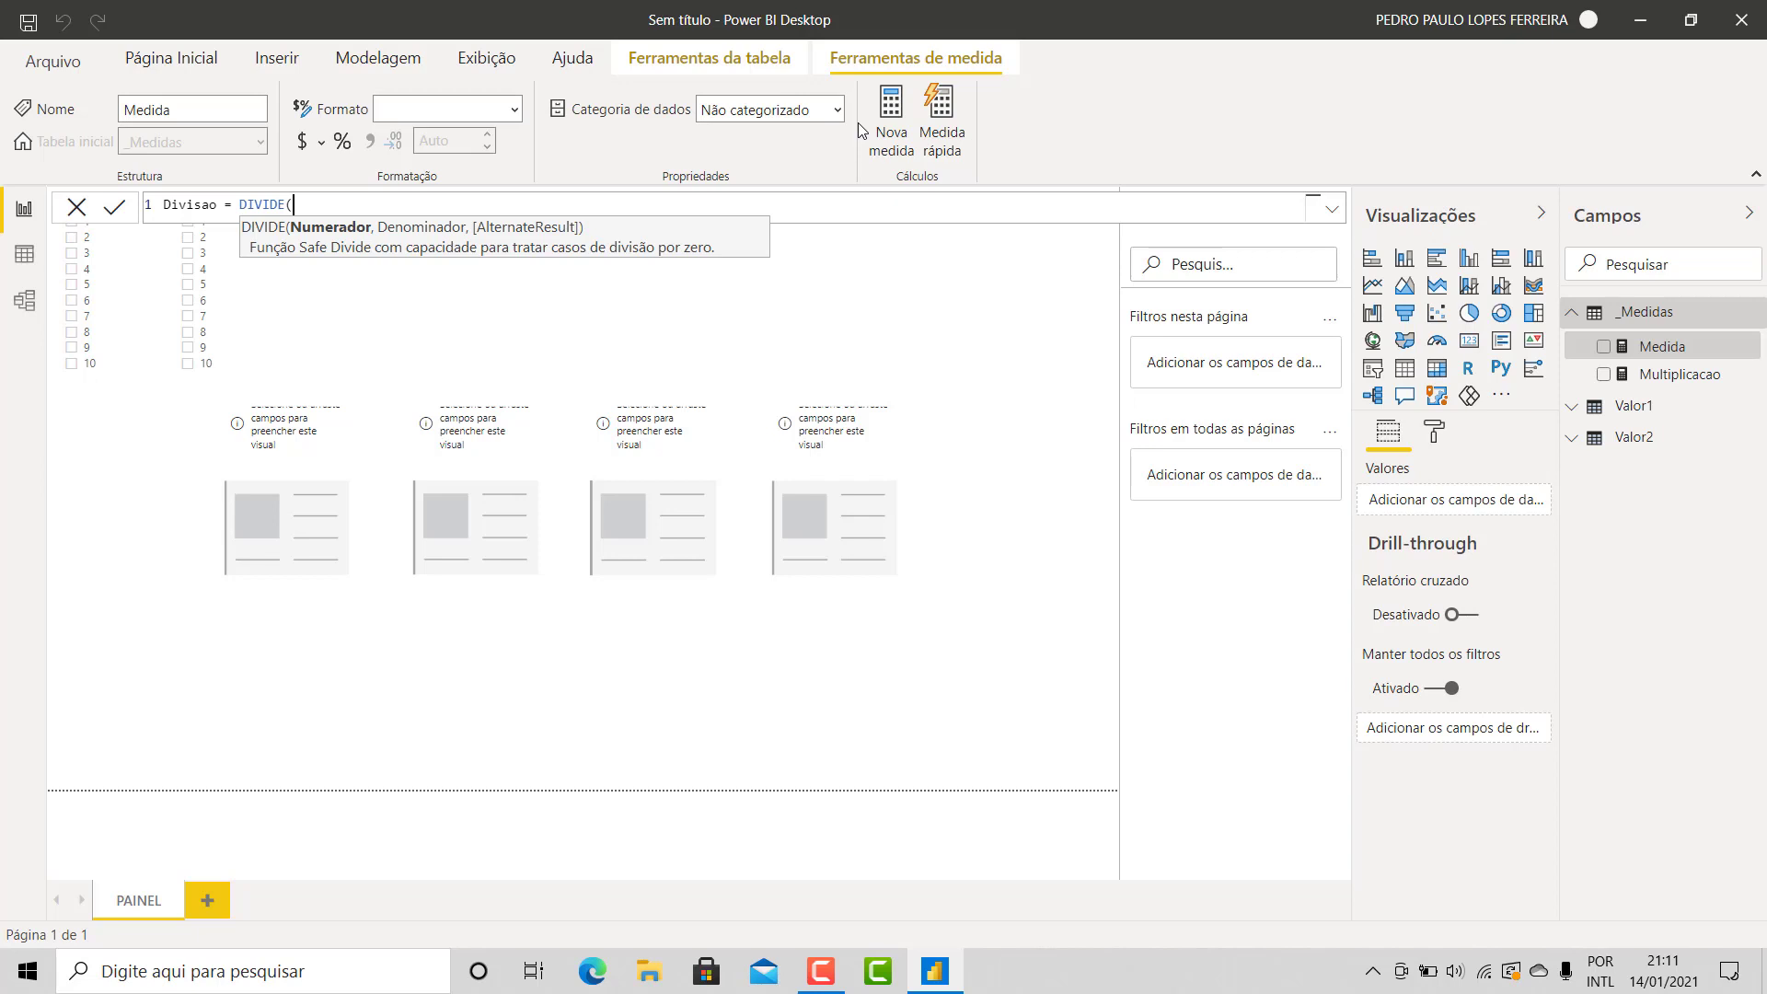
{"action": "type", "text": "valor"}
{"action": "key", "text": "Tab"}
{"action": "type", "text": ",valor"}
{"action": "key", "text": "Down"}
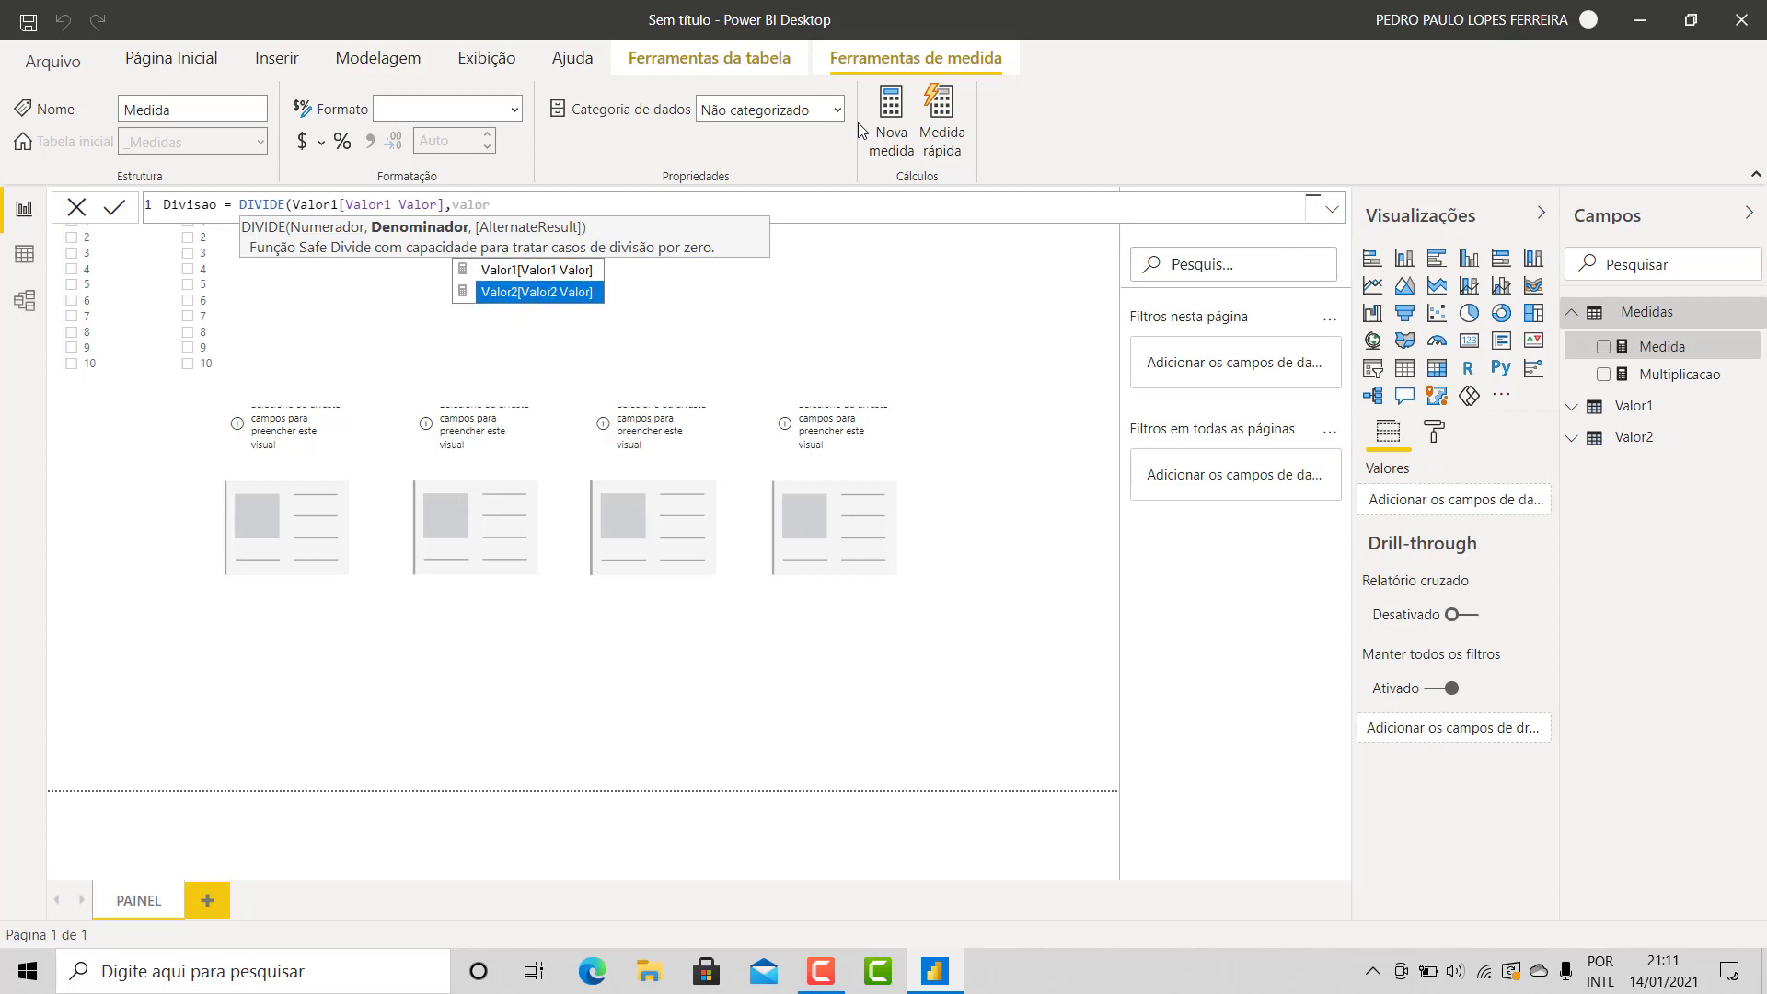
{"action": "key", "text": "Tab"}
{"action": "type", "text": ",0"}
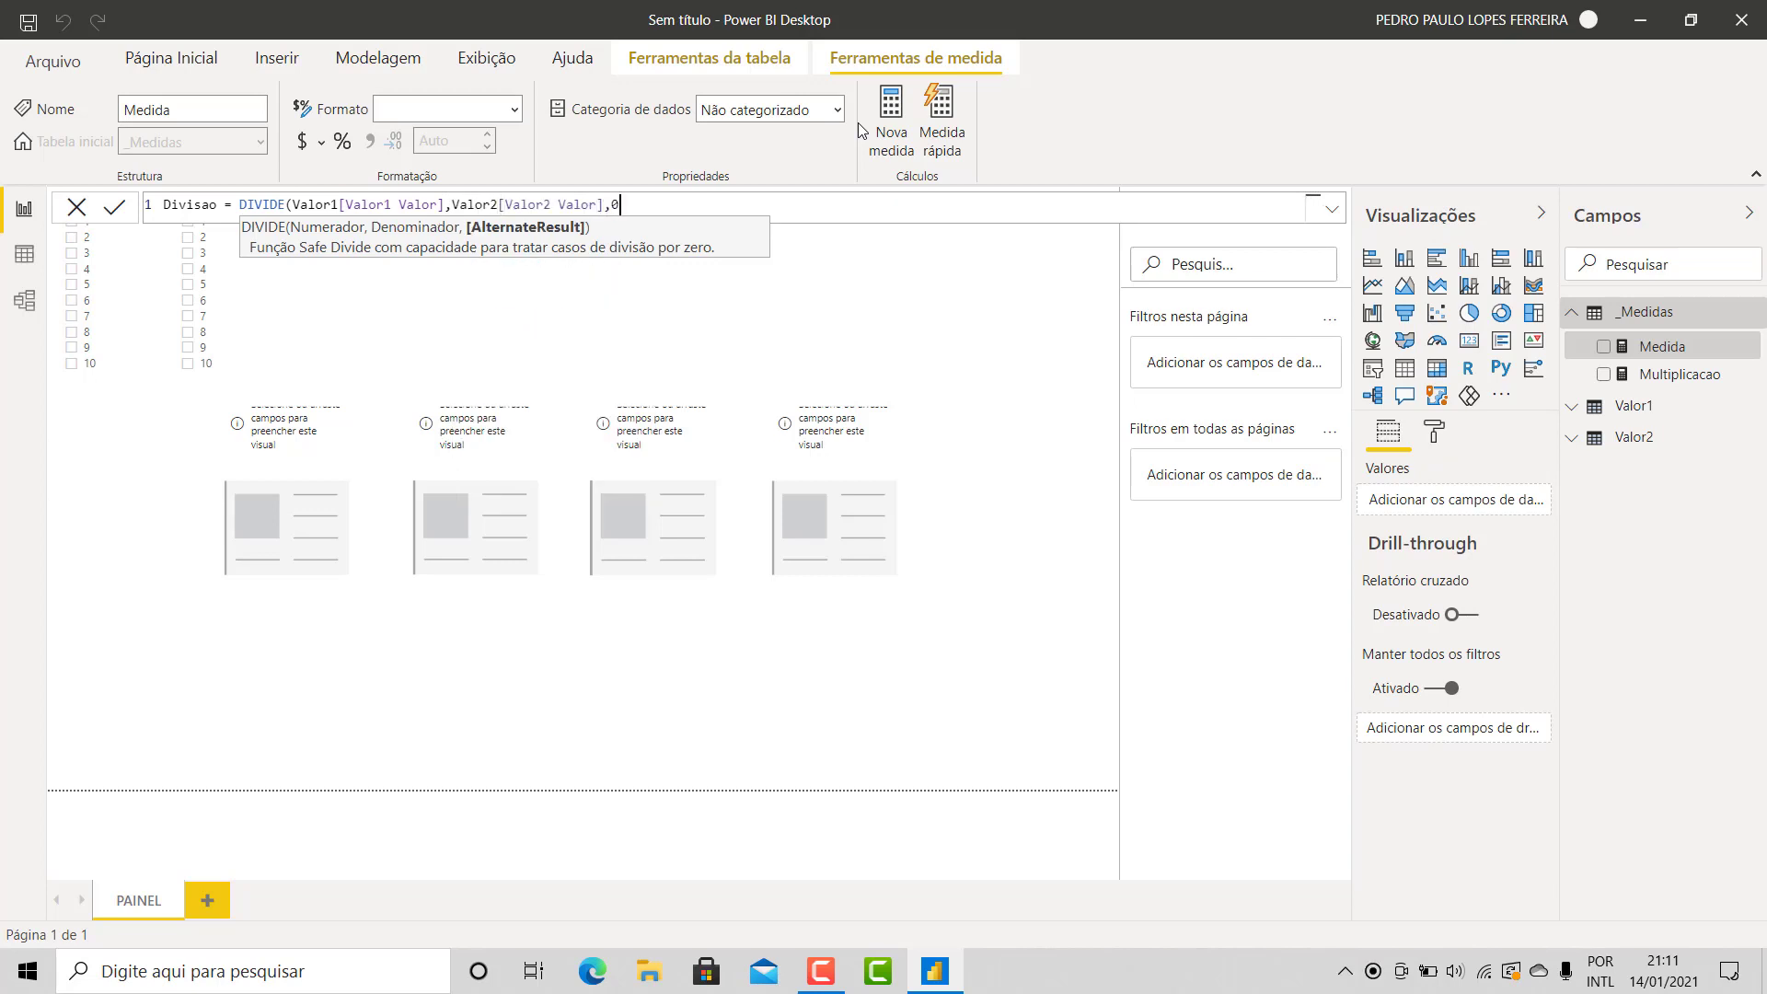
{"action": "type", "text": ")"}
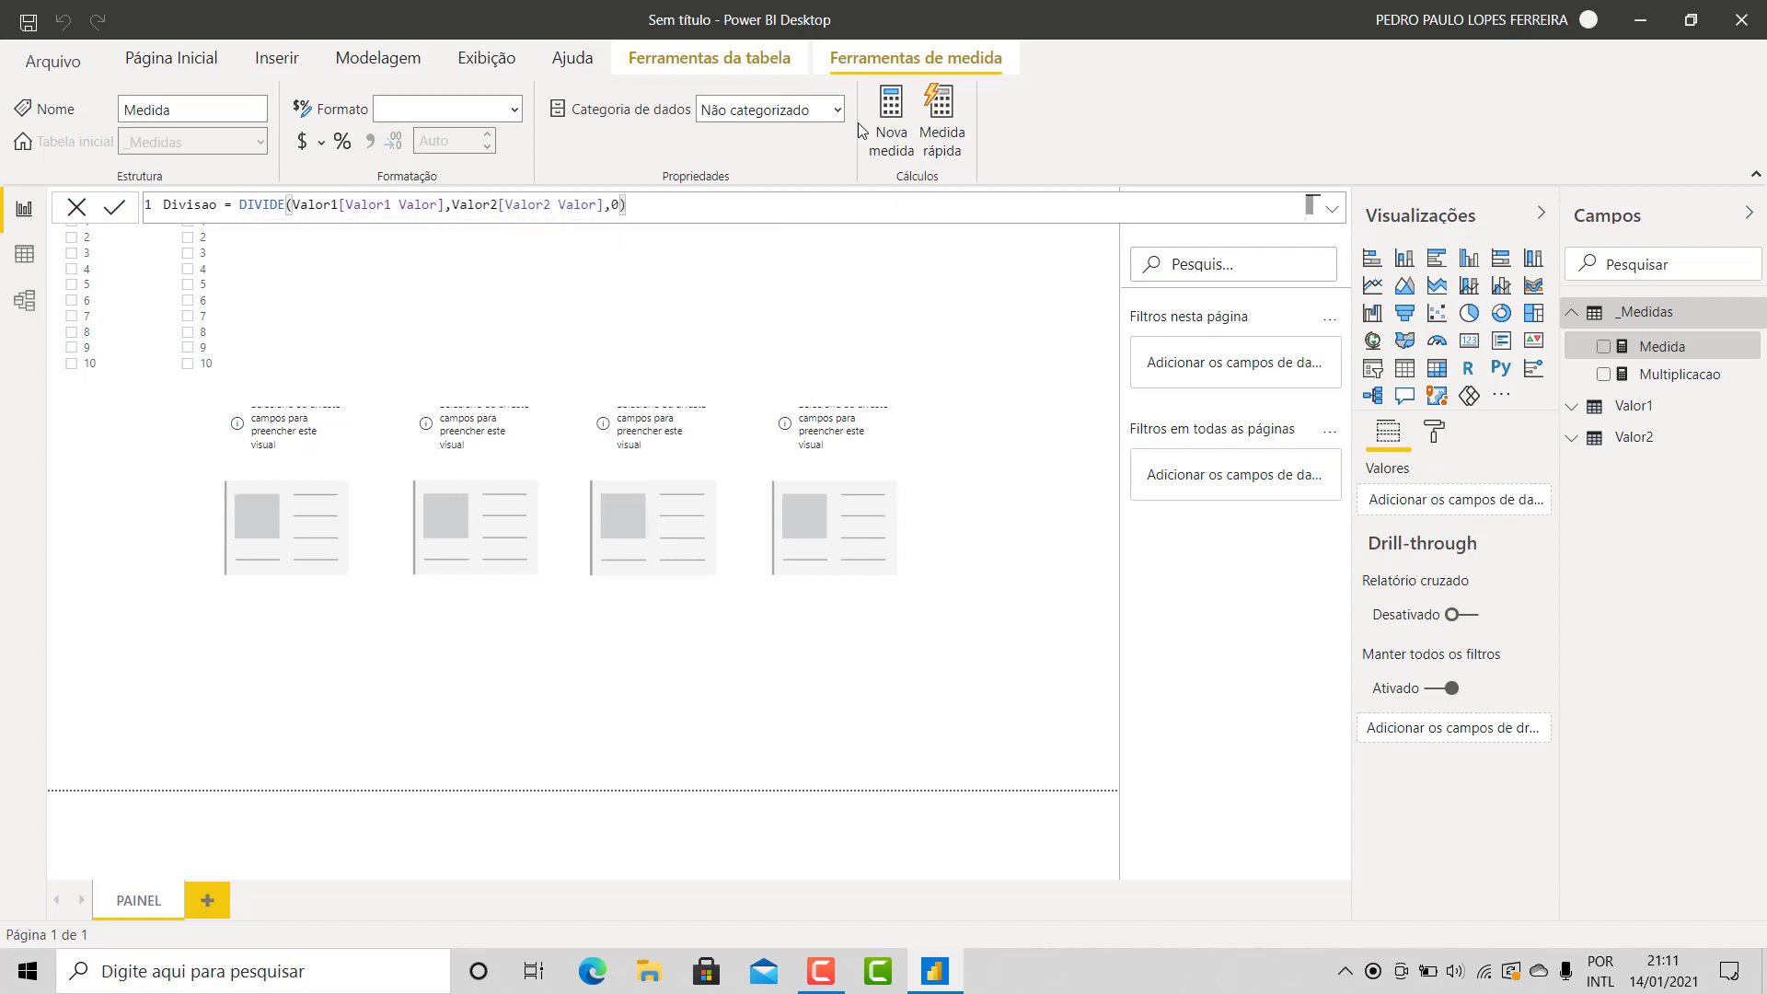
{"action": "key", "text": "Return"}
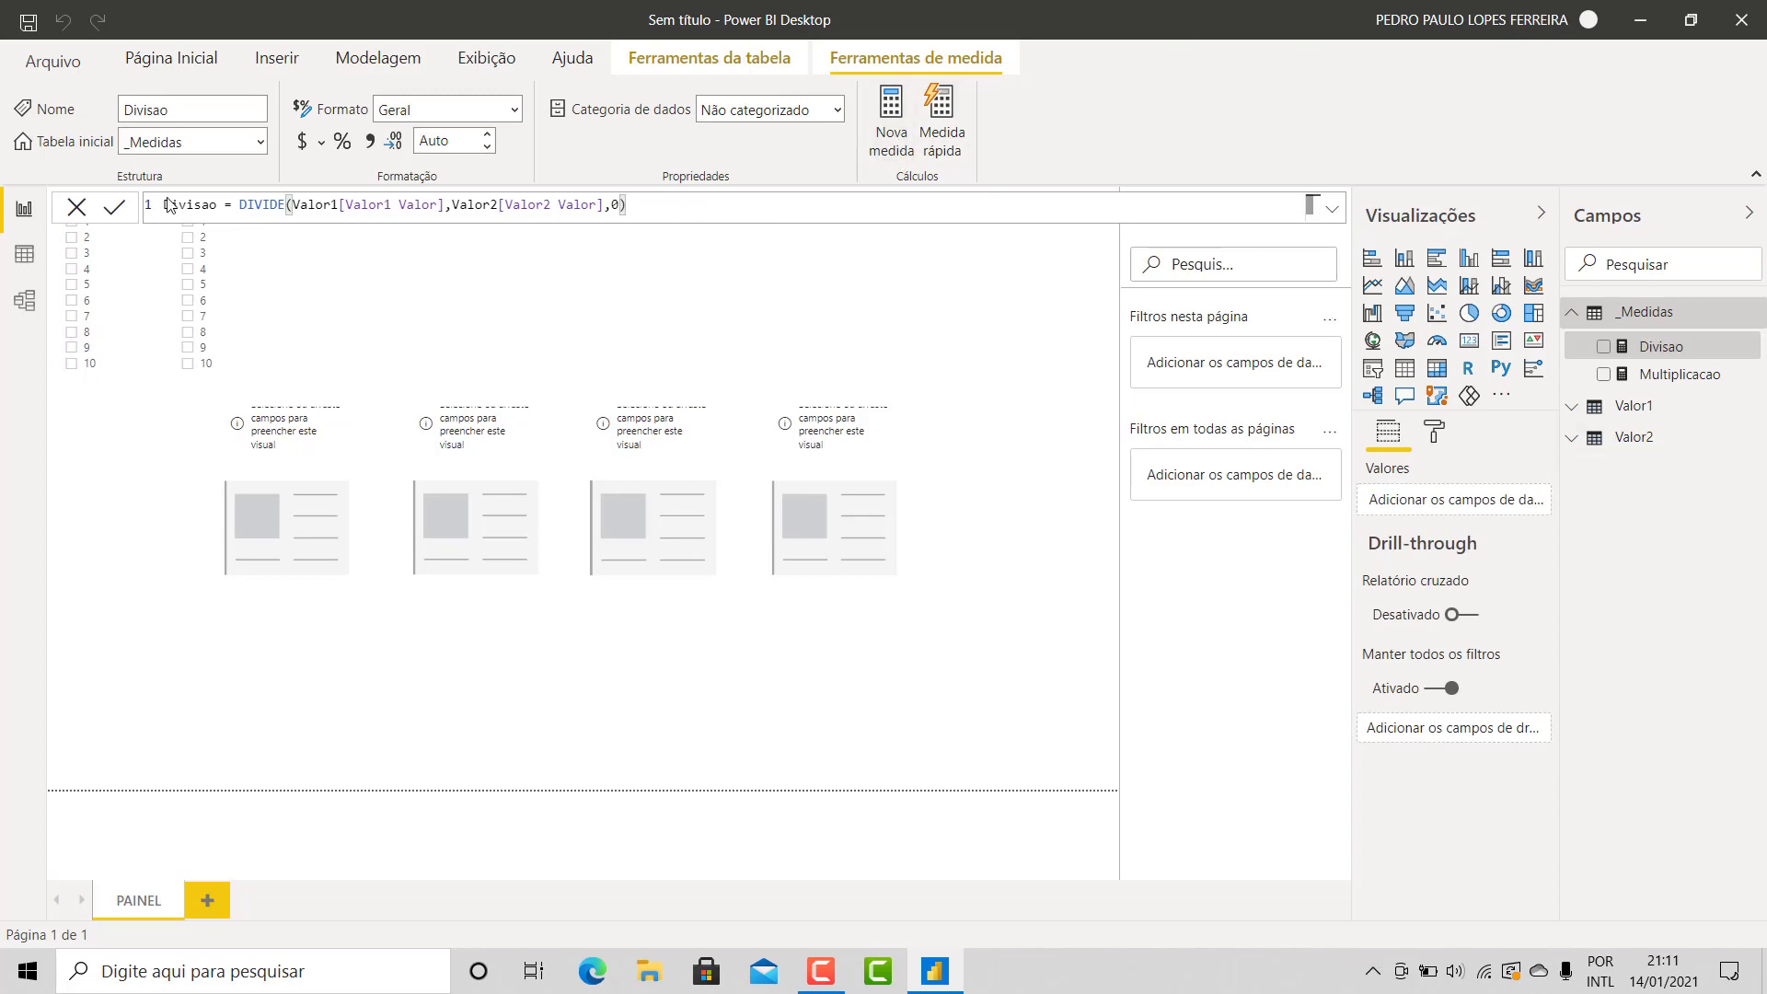
Create the measure Soma = Valor1[Valor1 Valor] + Valor2[Valor2 Valor] in the _Medidas table
{"action": "type", "text": "Soma"}
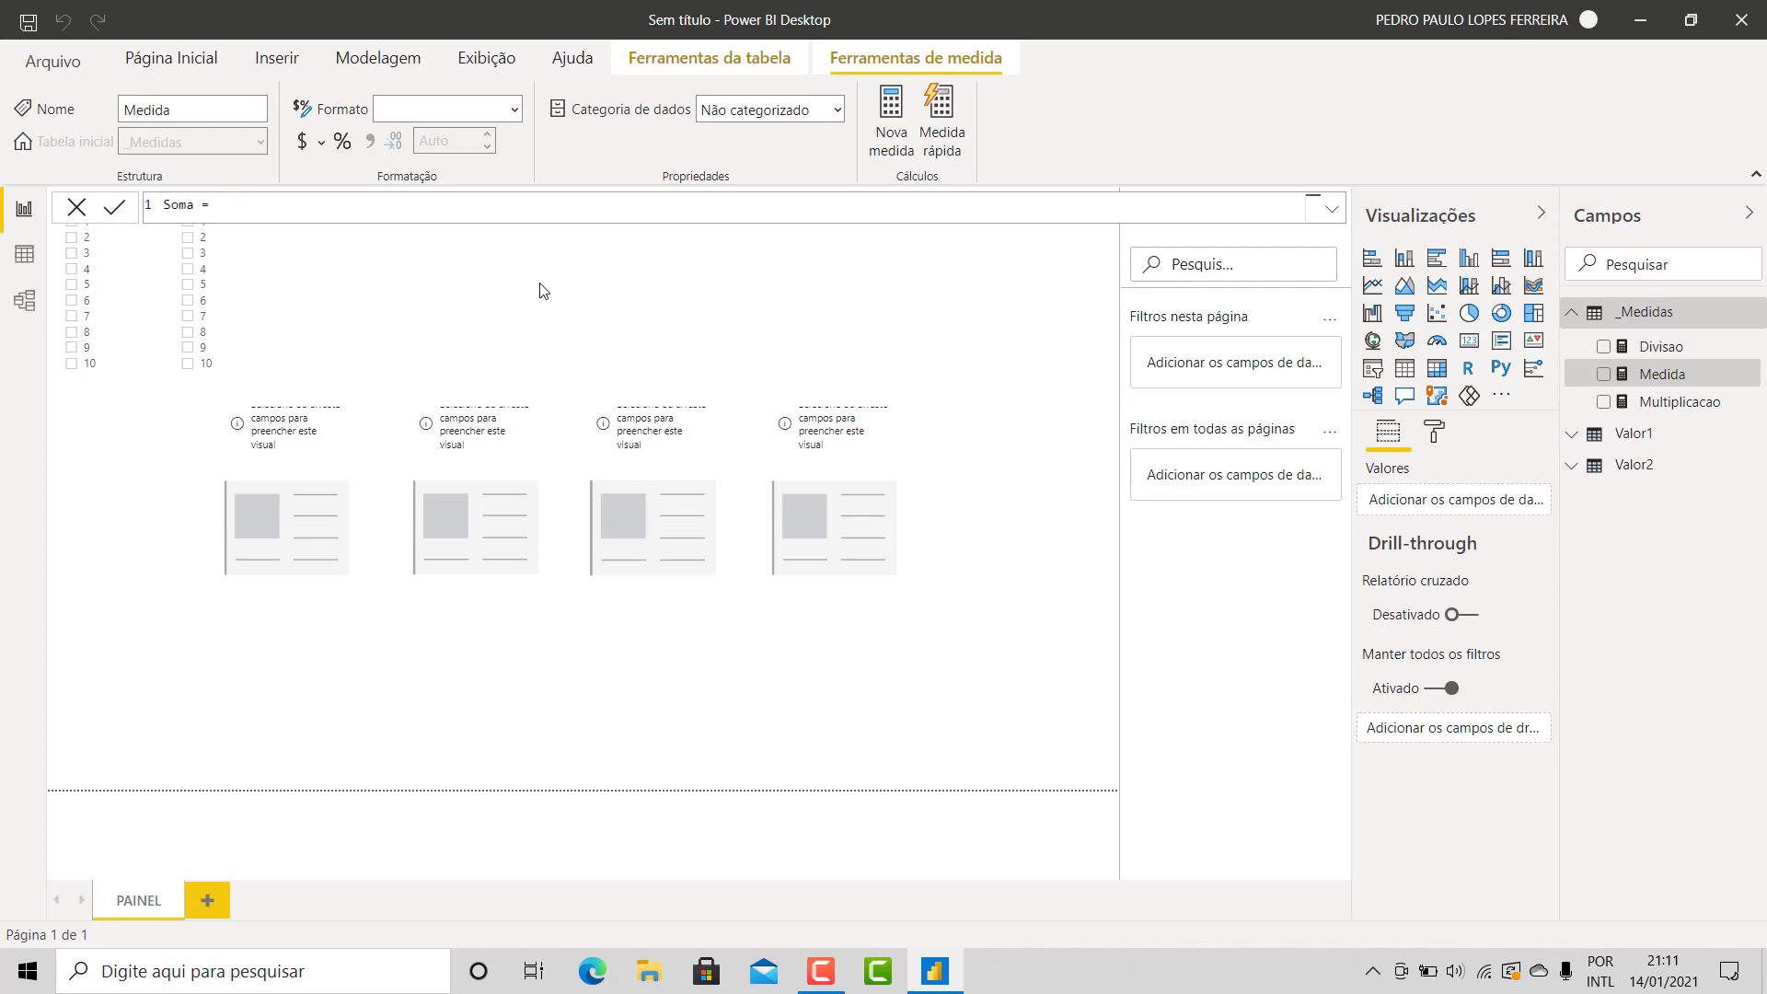
{"action": "type", "text": " = valor"}
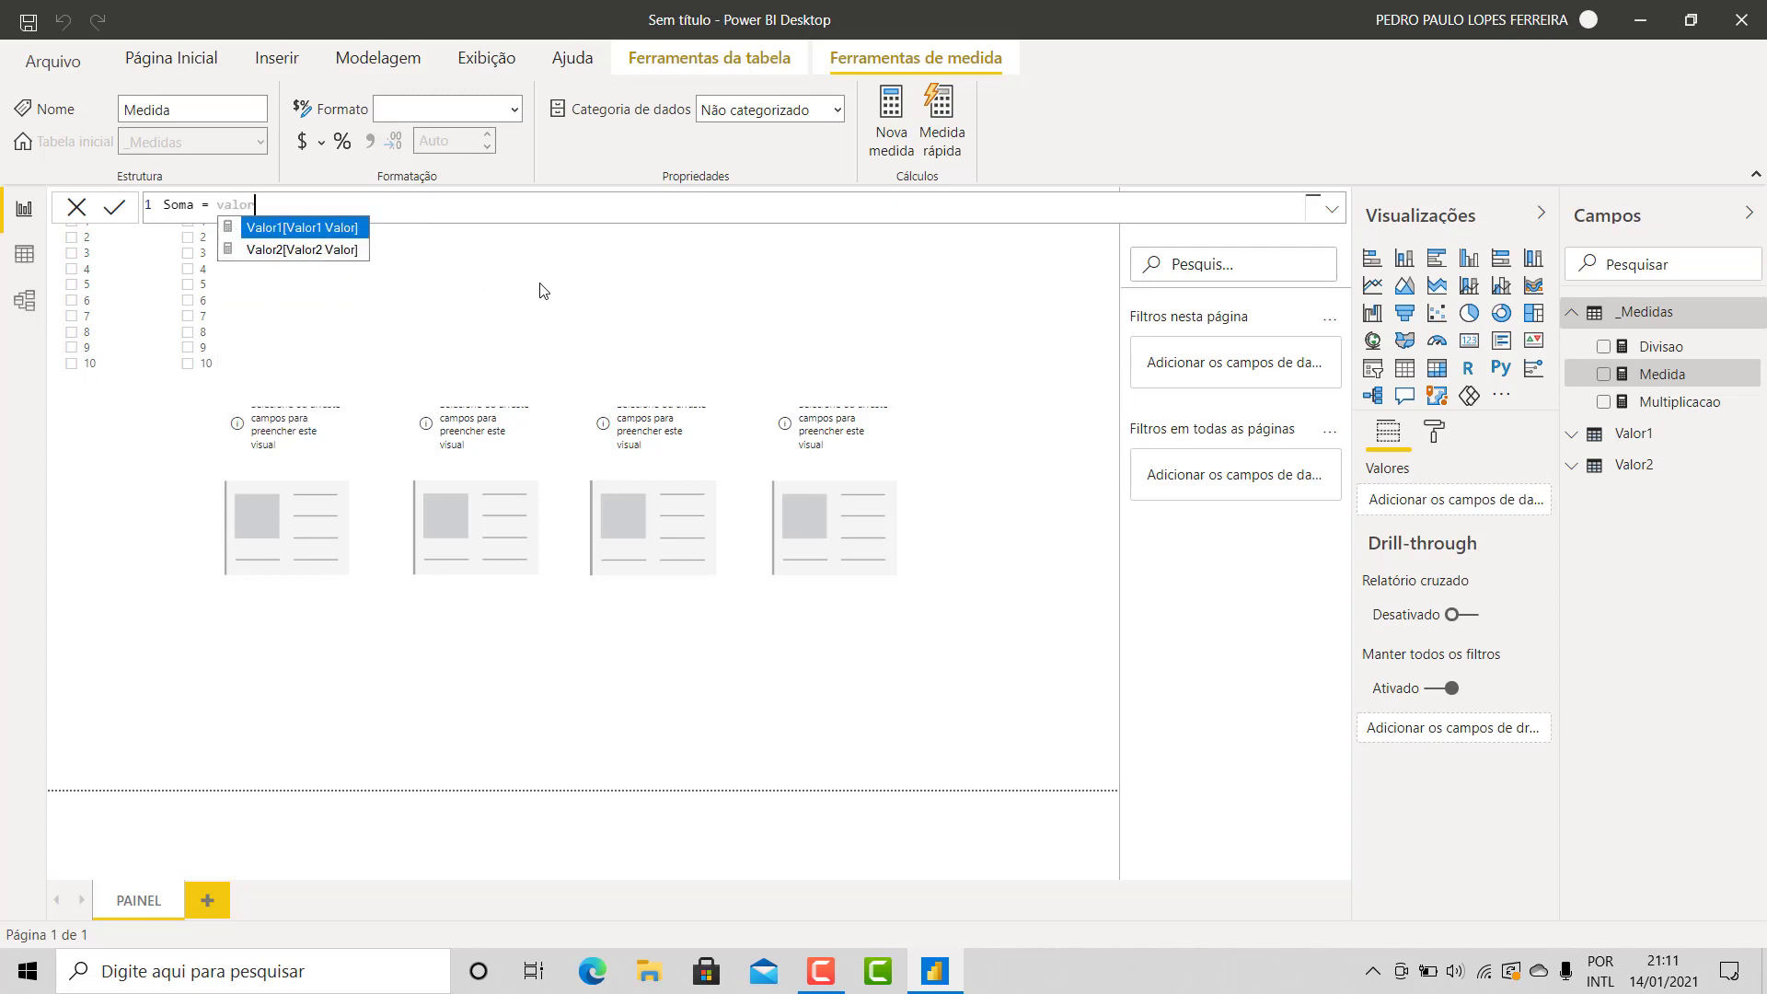
{"action": "key", "text": "Tab"}
{"action": "type", "text": "+"}
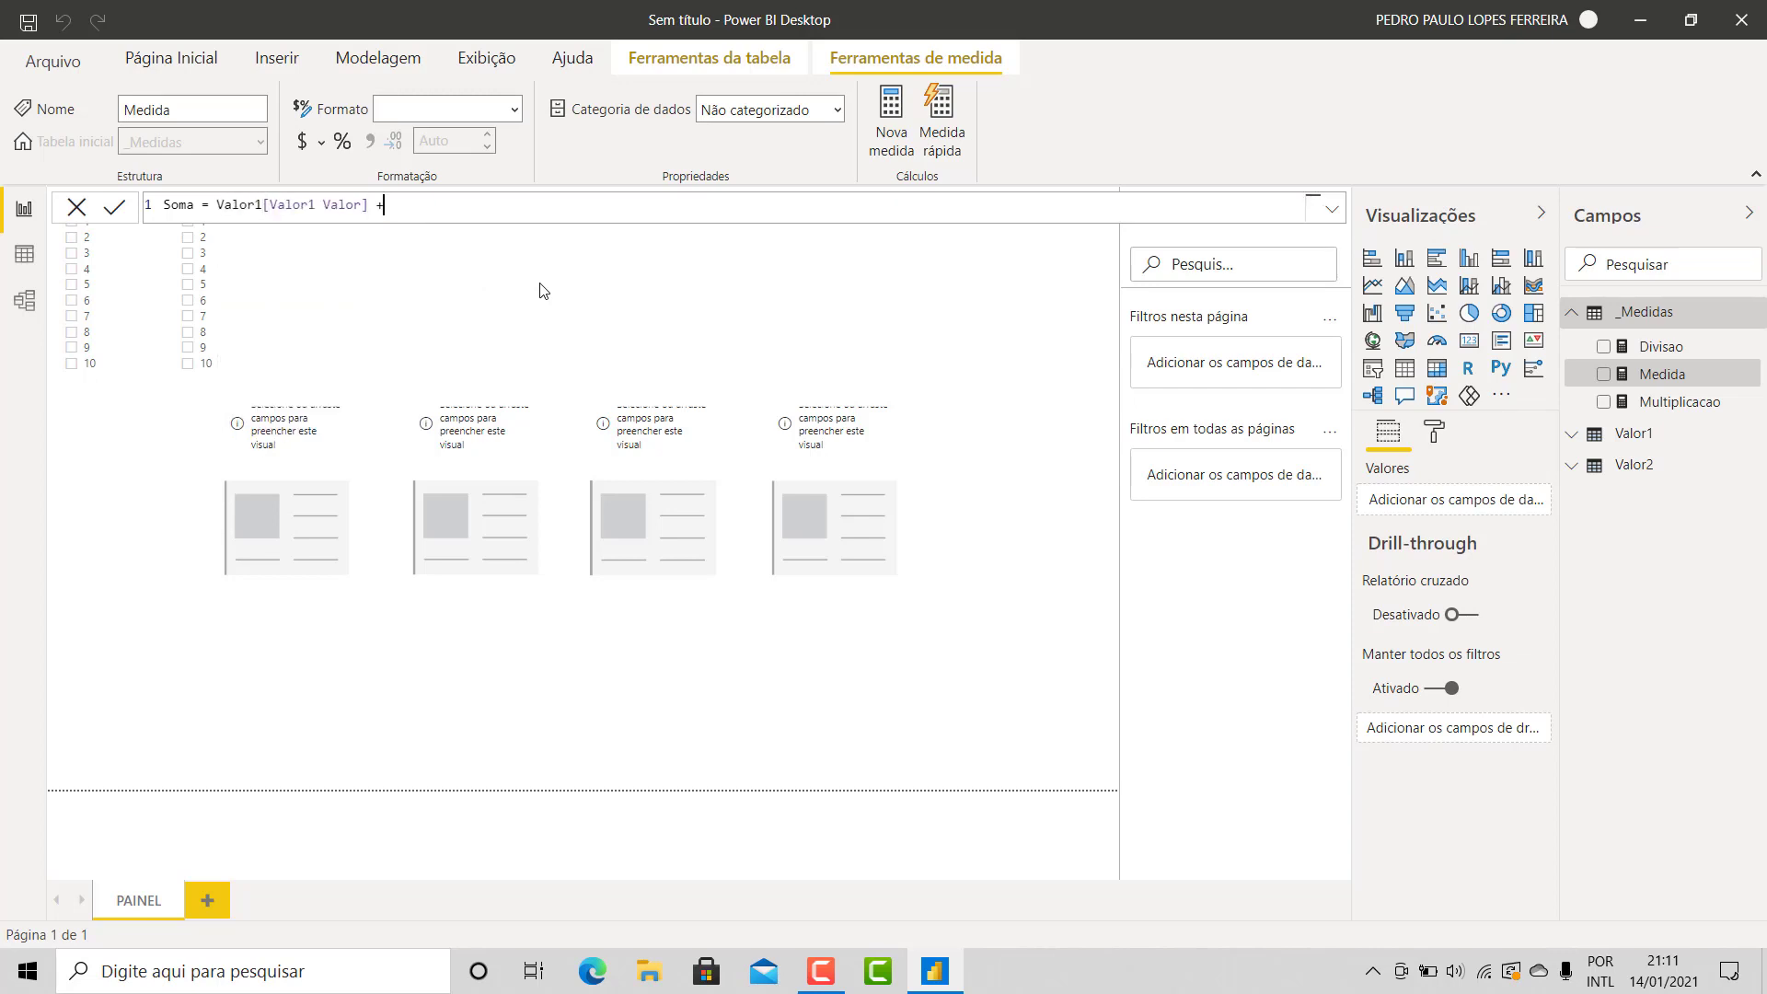
{"action": "type", "text": " valor"}
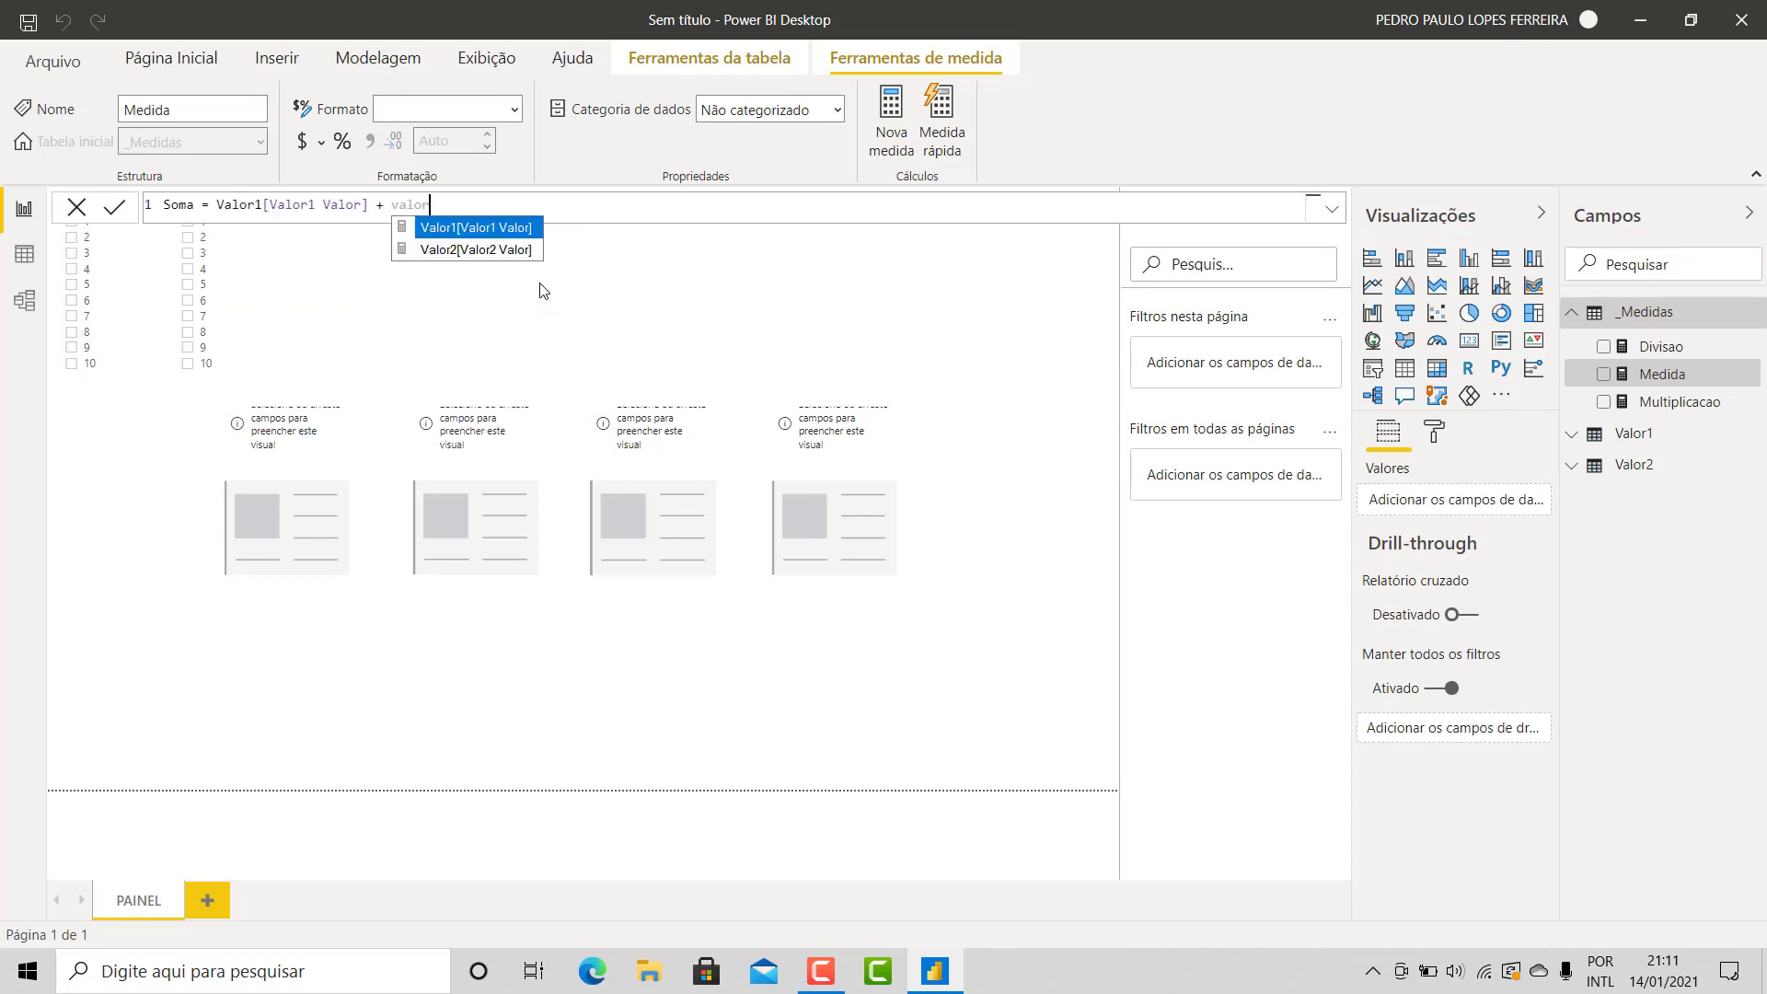
{"action": "key", "text": "Down"}
{"action": "key", "text": "Tab"}
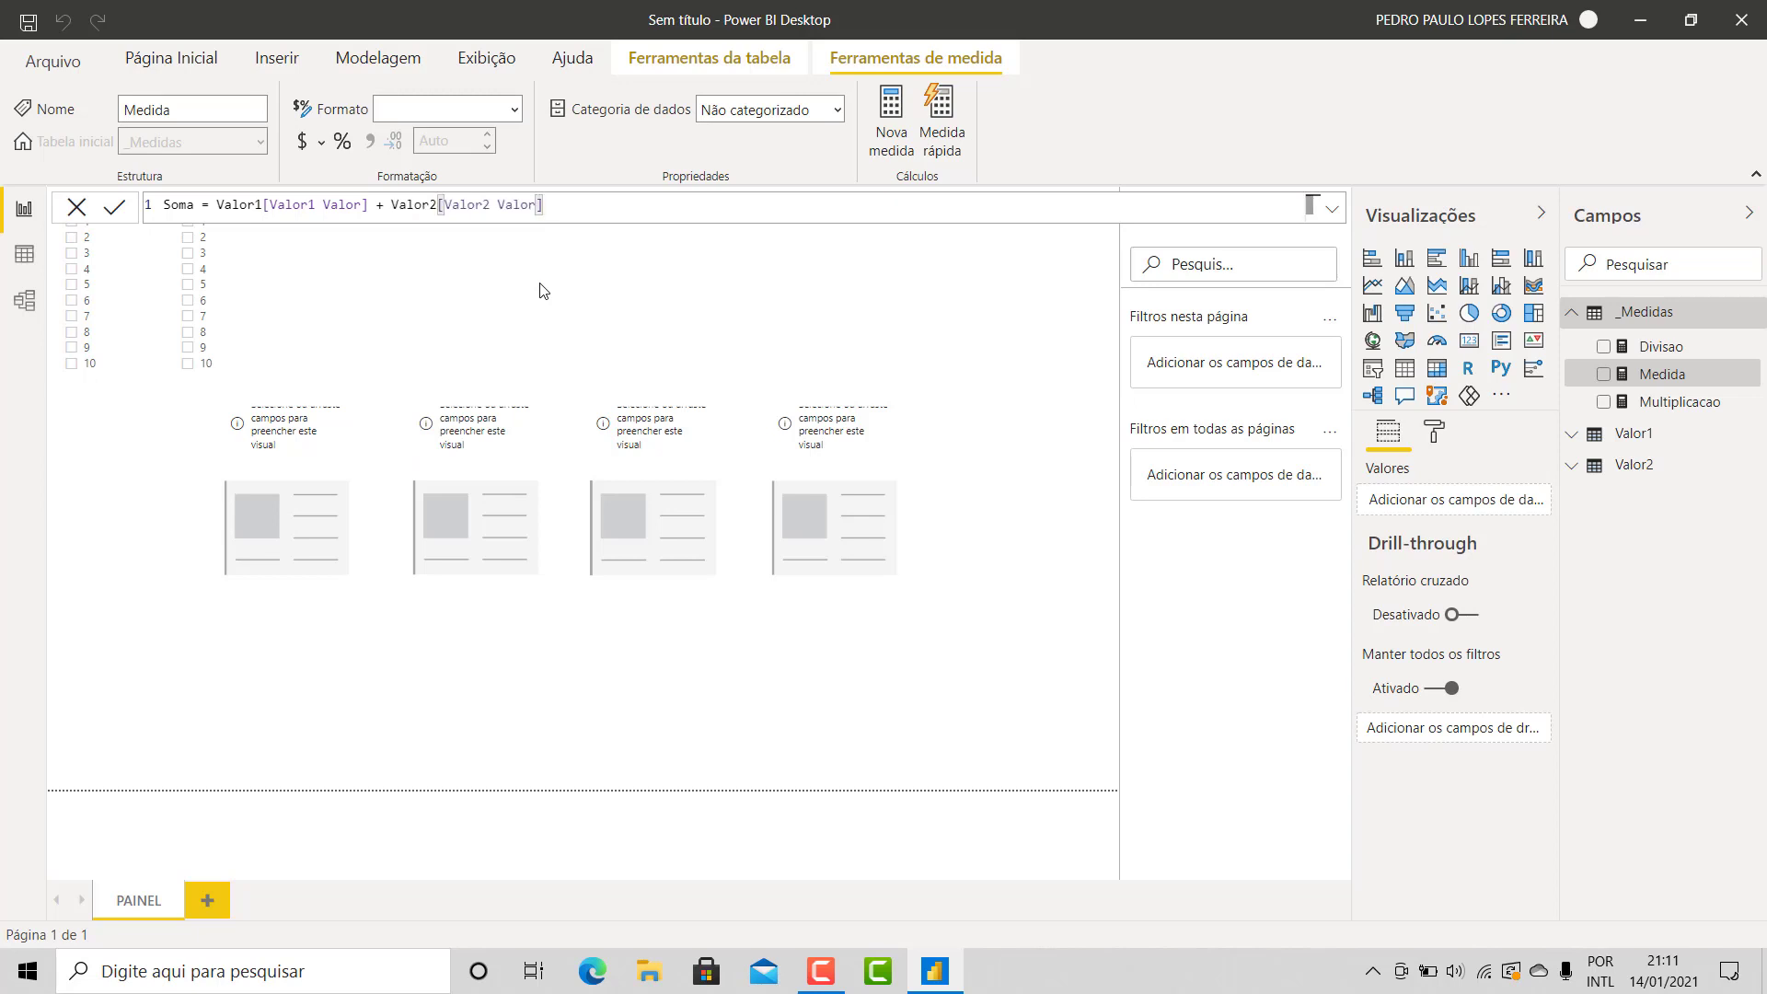
{"action": "key", "text": "Return"}
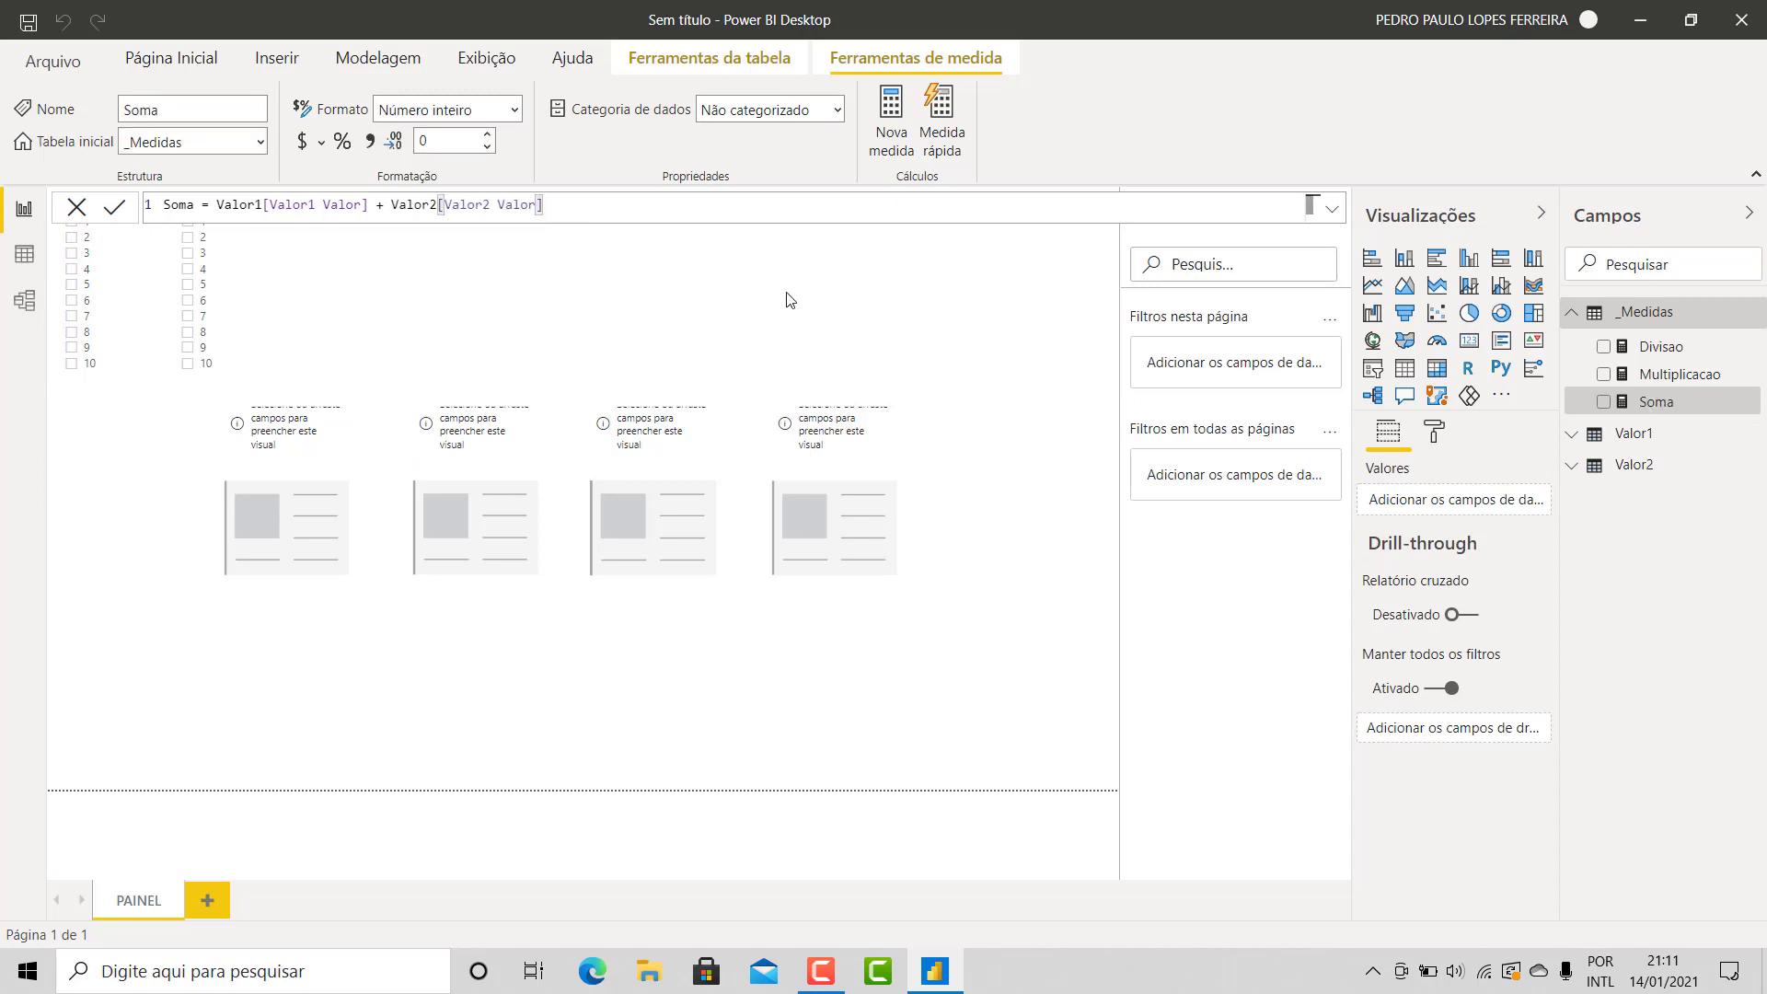
{"action": "left_click", "coordinate": [894, 138]}
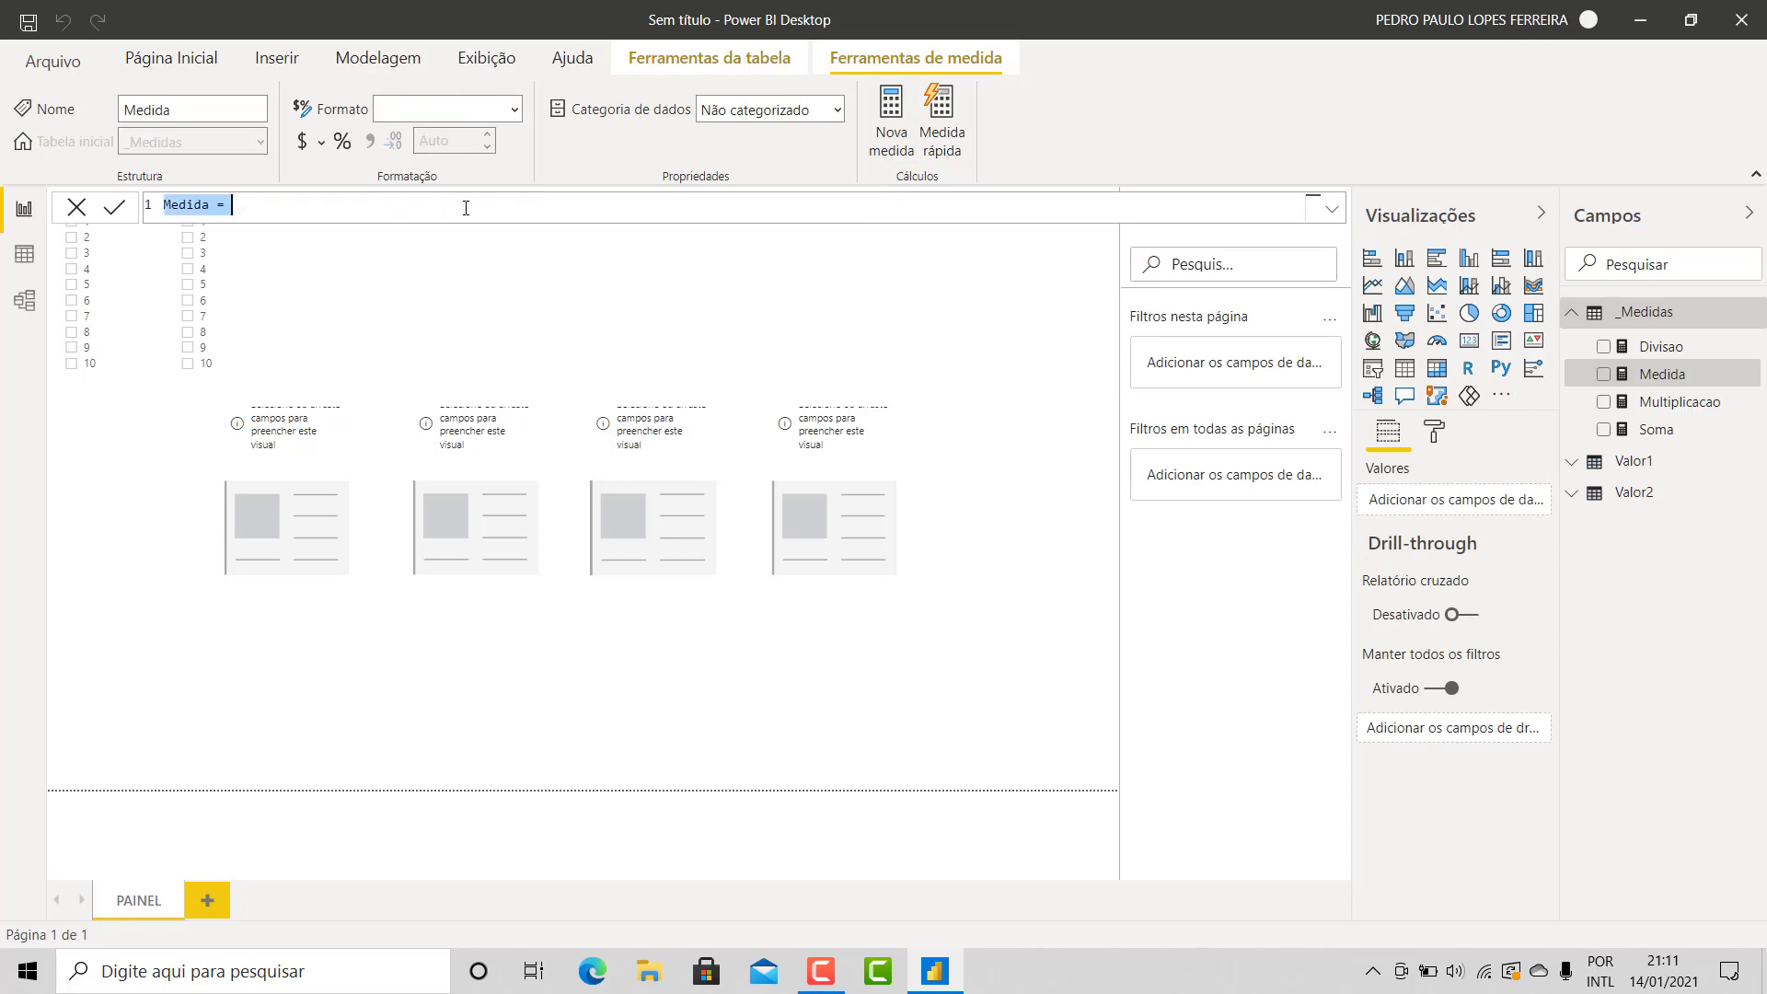
{"action": "type", "text": "Subtracao"}
{"action": "key", "text": "Escape"}
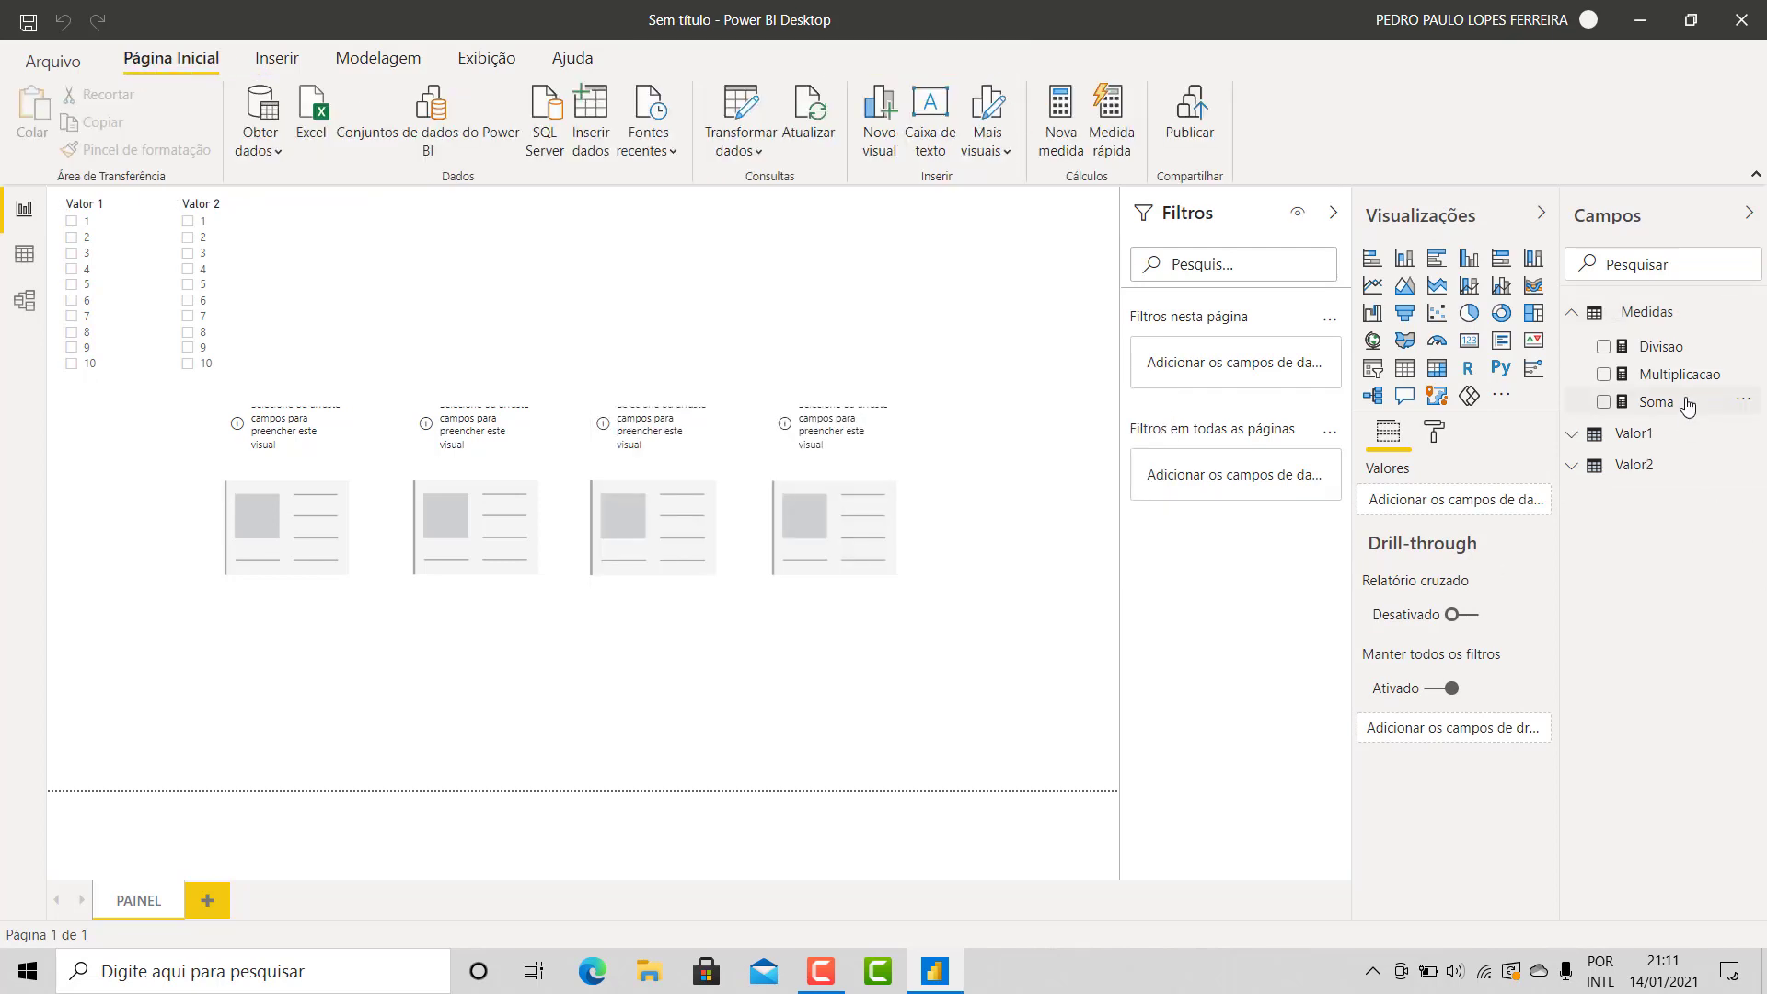
Create the measure Subtracao = Valor1[Valor1 Valor]-Valor2[Valor2 Valor] in the _Medidas table
{"action": "left_click", "coordinate": [1639, 315]}
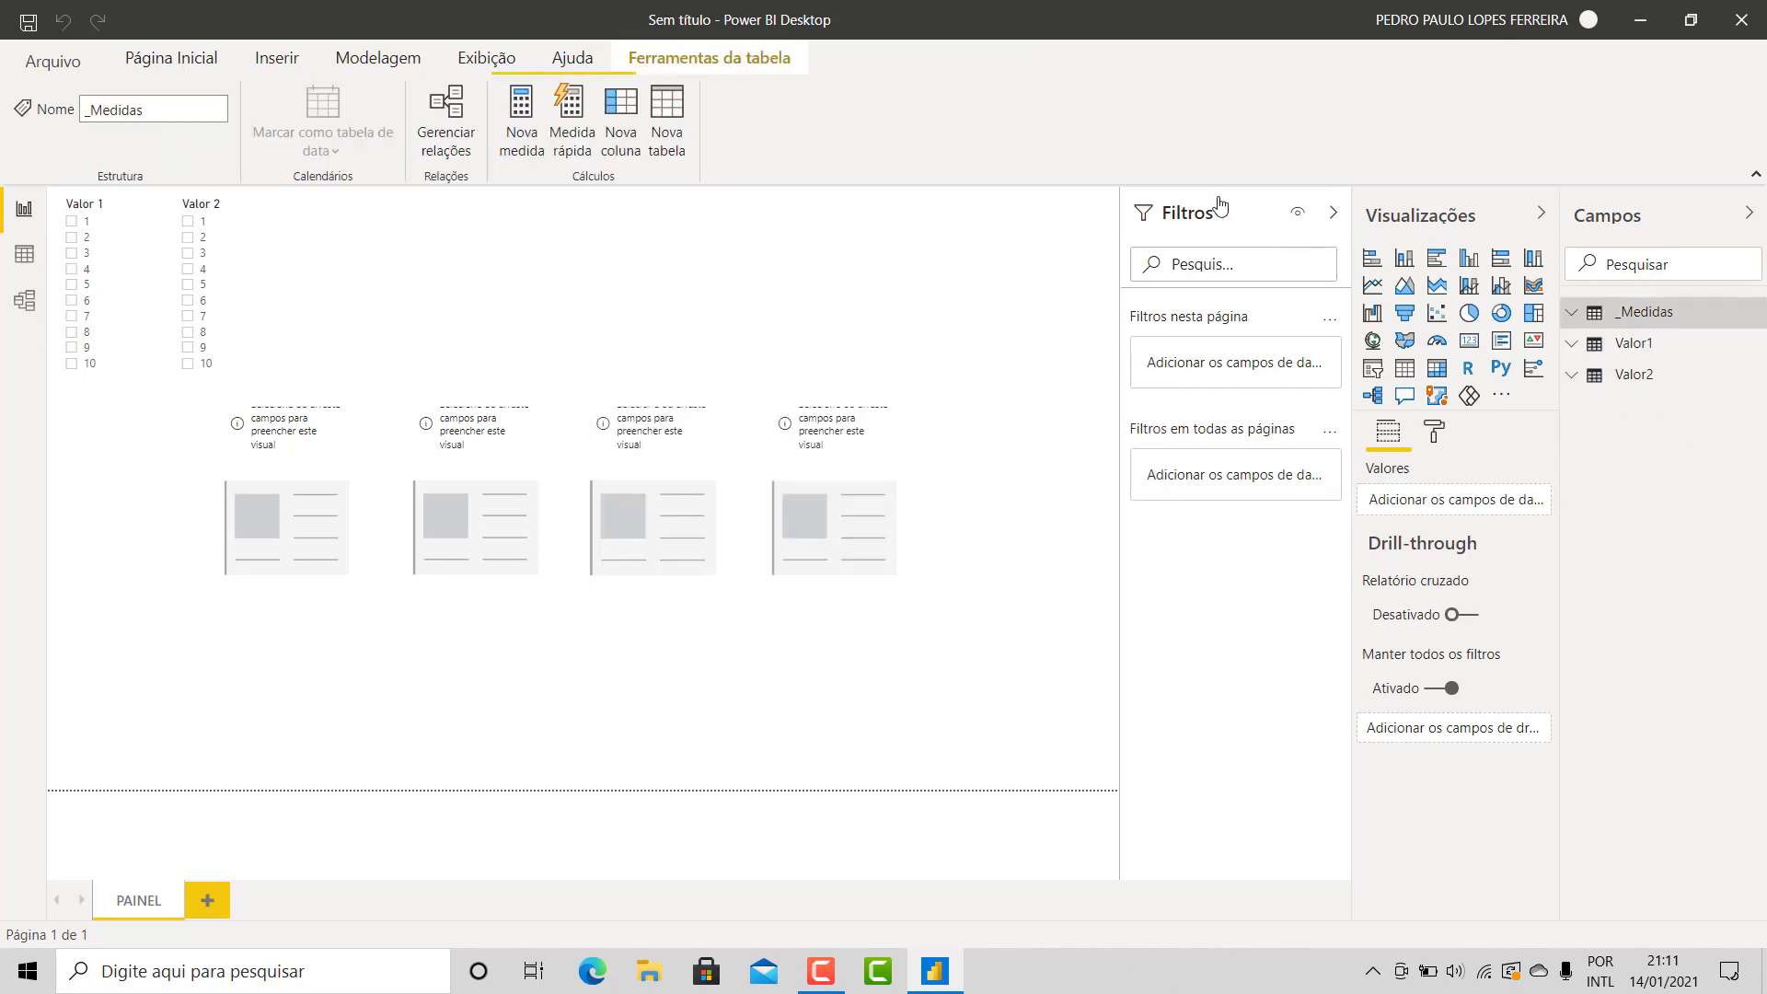
{"action": "left_click", "coordinate": [515, 135]}
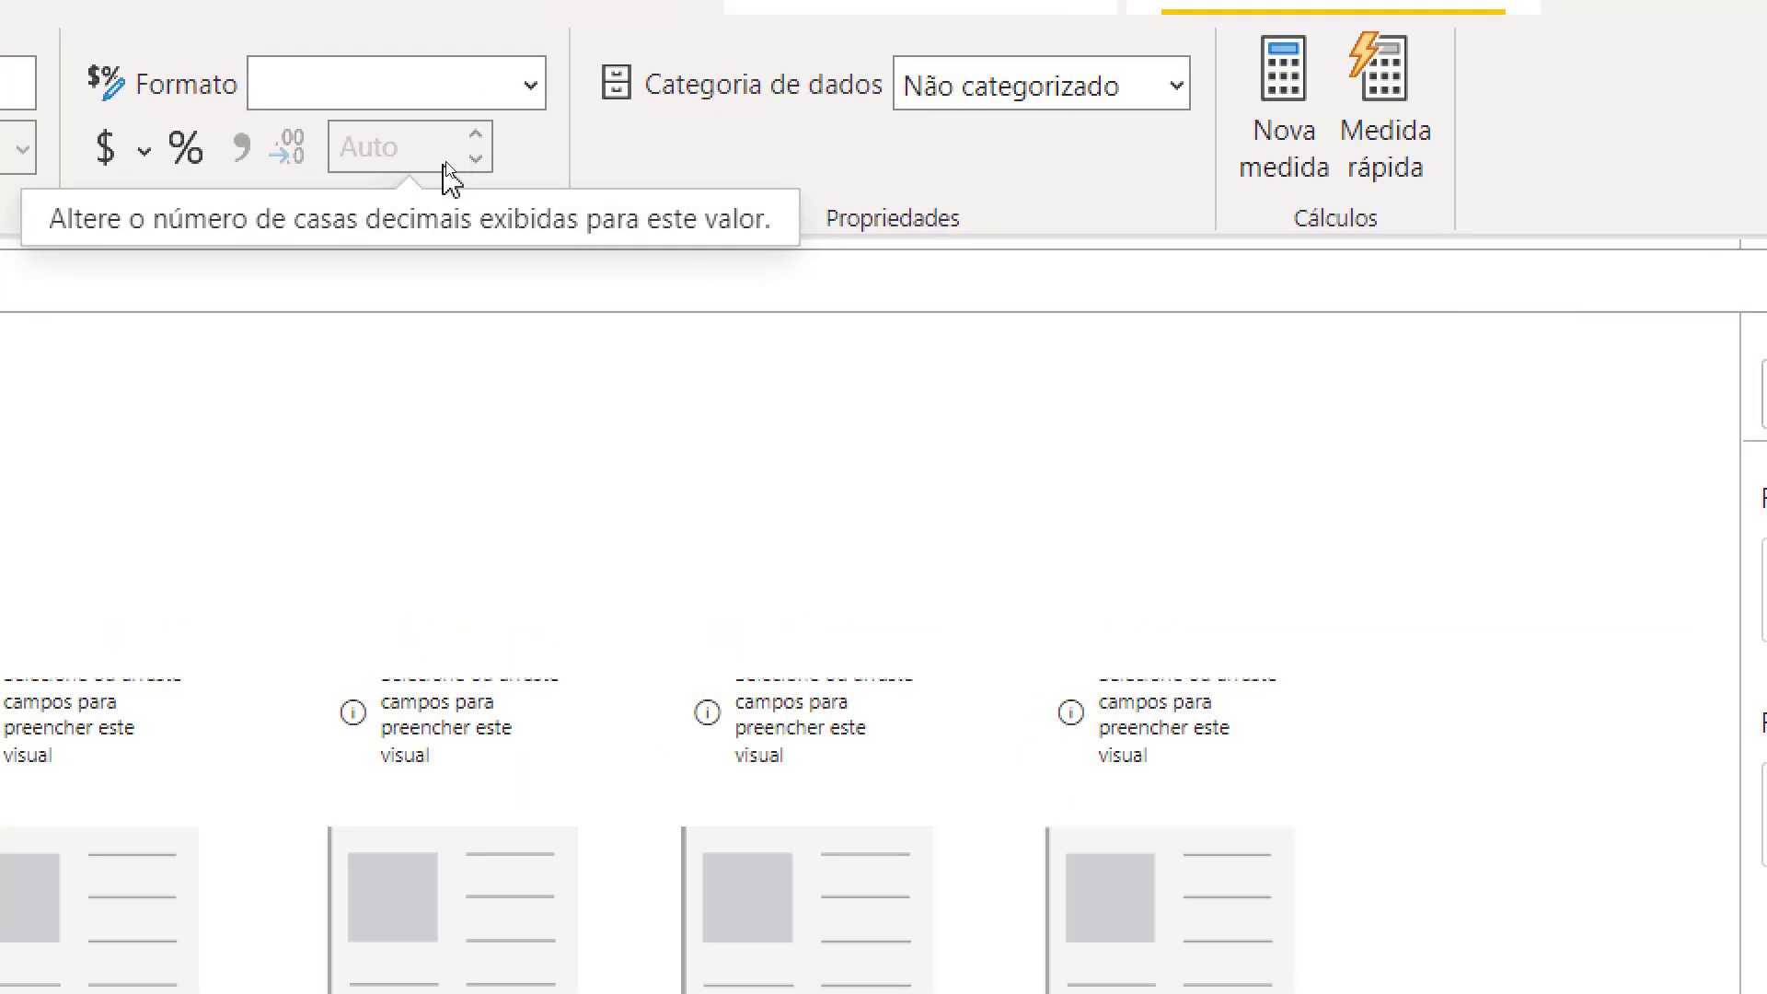
{"action": "left_click", "coordinate": [534, 281]}
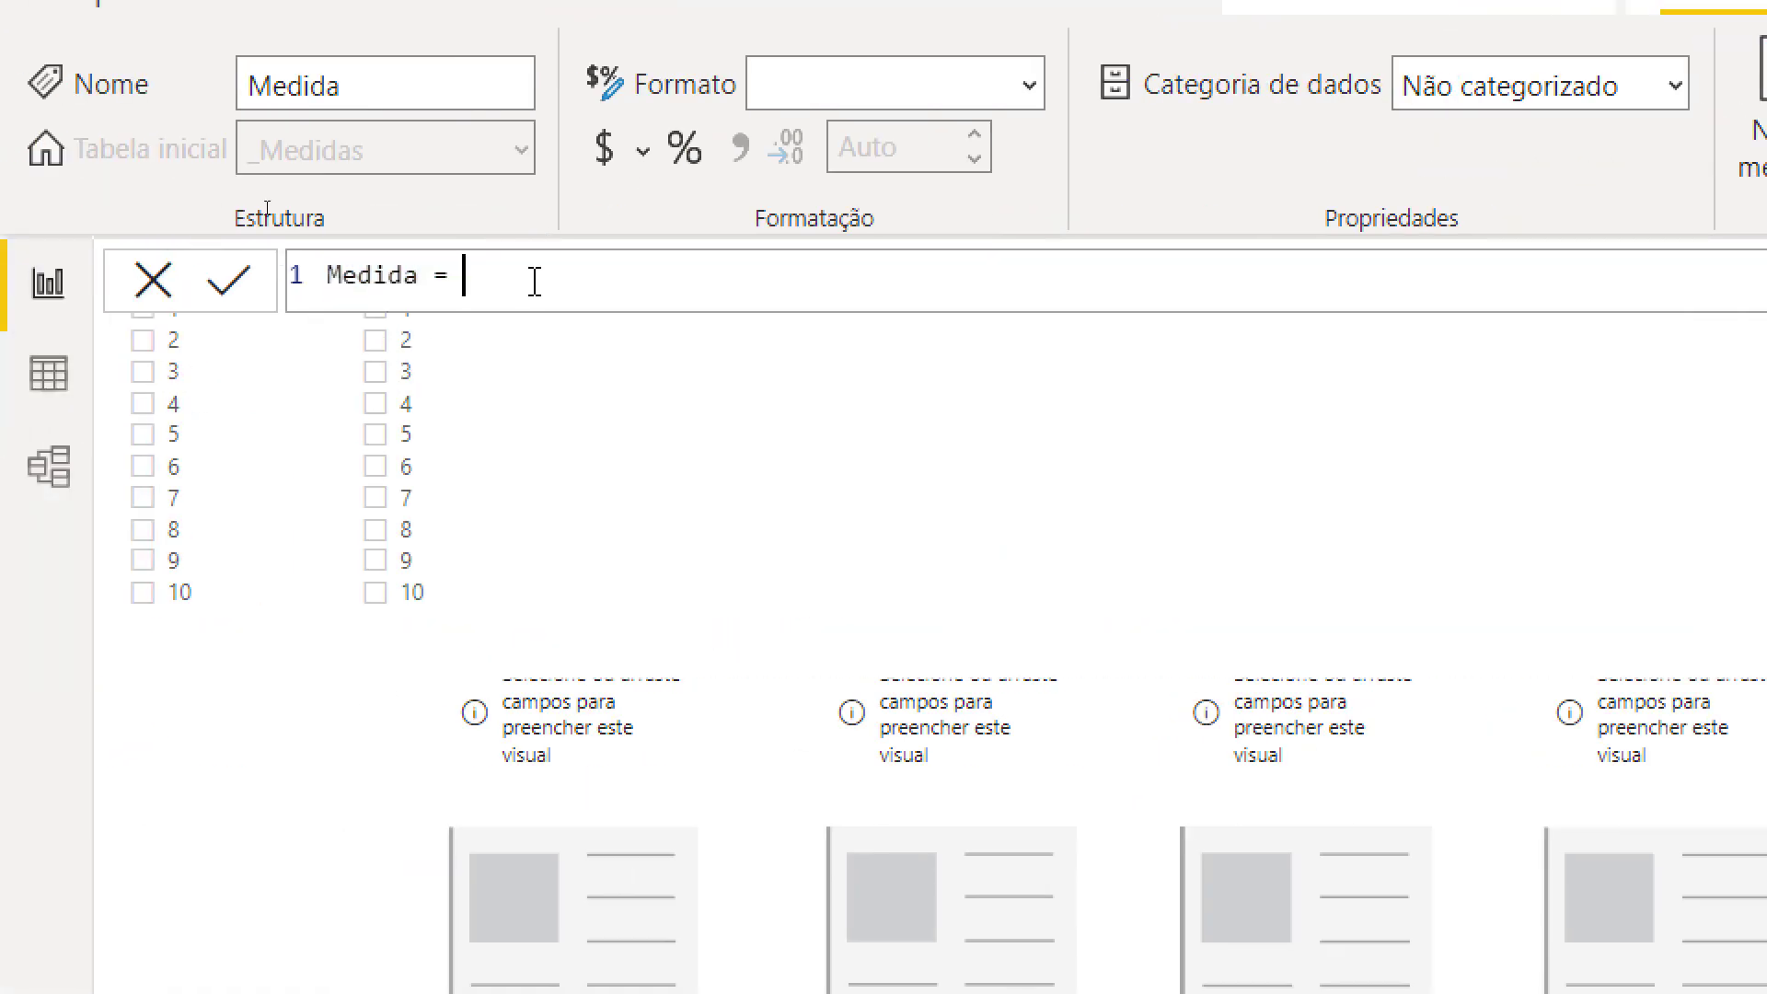
{"action": "key", "text": "BackSpace"}
{"action": "key", "text": "BackSpace"}
{"action": "key", "text": "BackSpace"}
{"action": "key", "text": "BackSpace"}
{"action": "key", "text": "BackSpace"}
{"action": "key", "text": "BackSpace"}
{"action": "key", "text": "BackSpace"}
{"action": "key", "text": "BackSpace"}
{"action": "type", "text": "Subtradcao"}
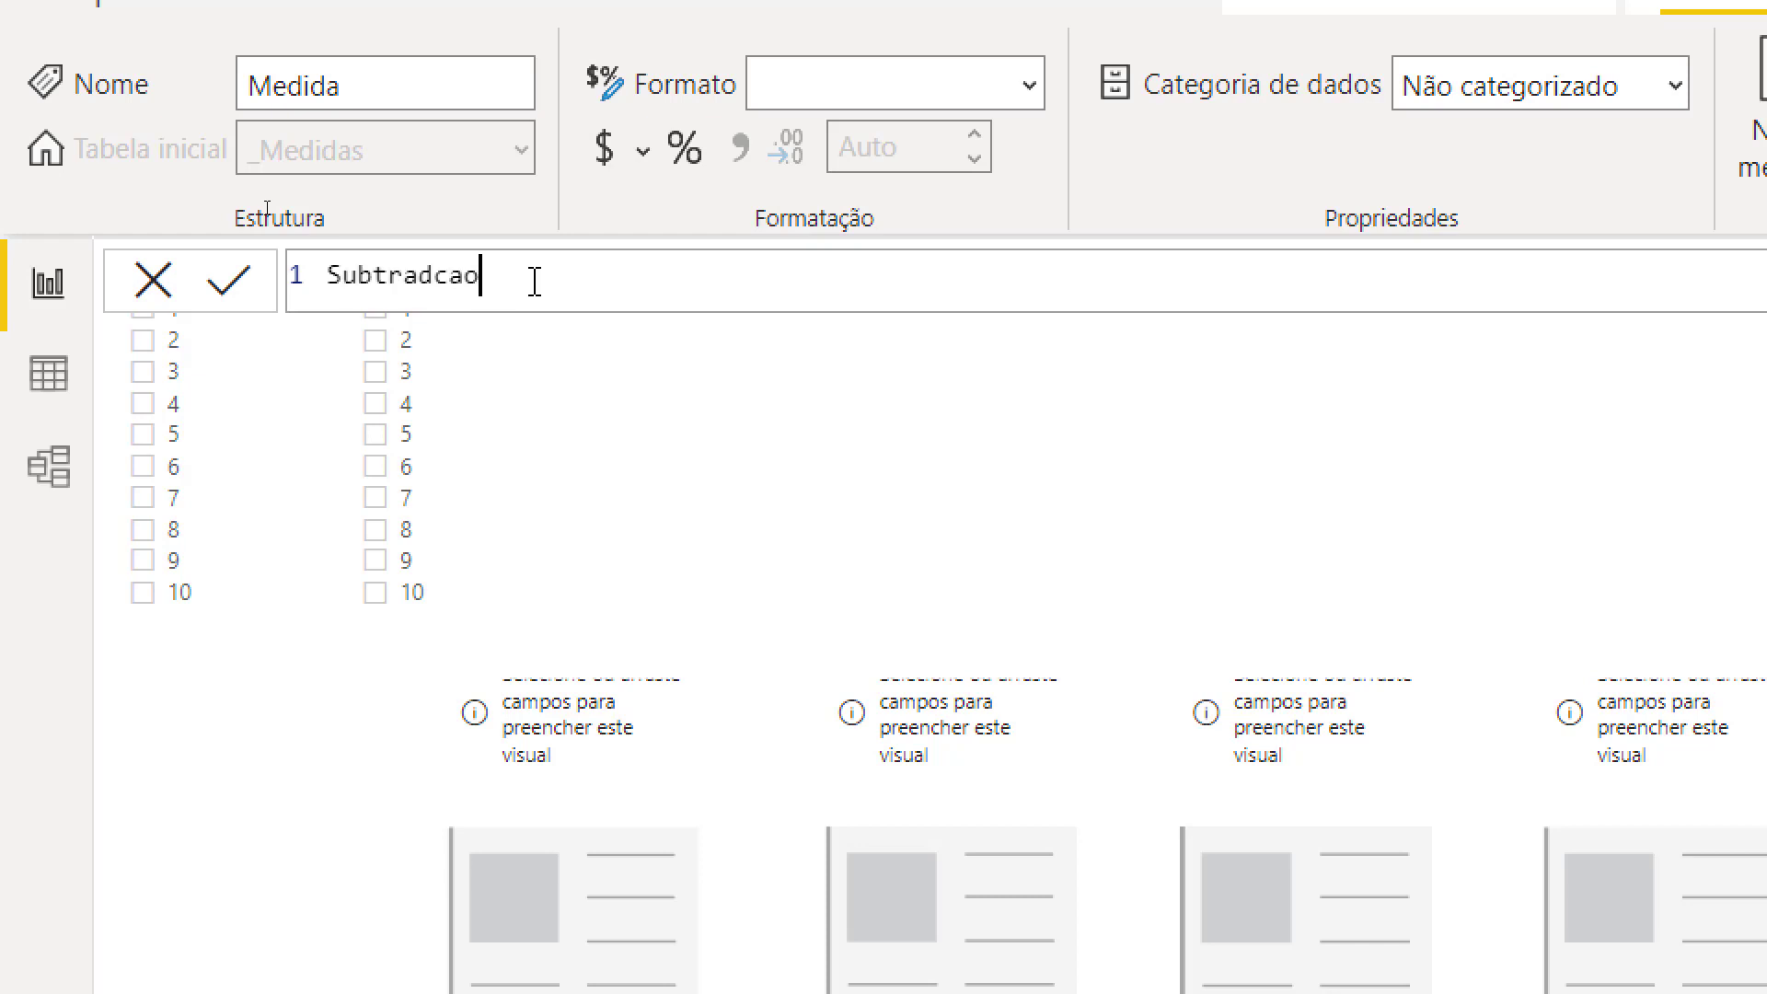
{"action": "key", "text": "BackSpace"}
{"action": "key", "text": "BackSpace"}
{"action": "key", "text": "BackSpace"}
{"action": "key", "text": "BackSpace"}
{"action": "type", "text": "c"}
{"action": "type", "text": "="}
{"action": "type", "text": "valor"}
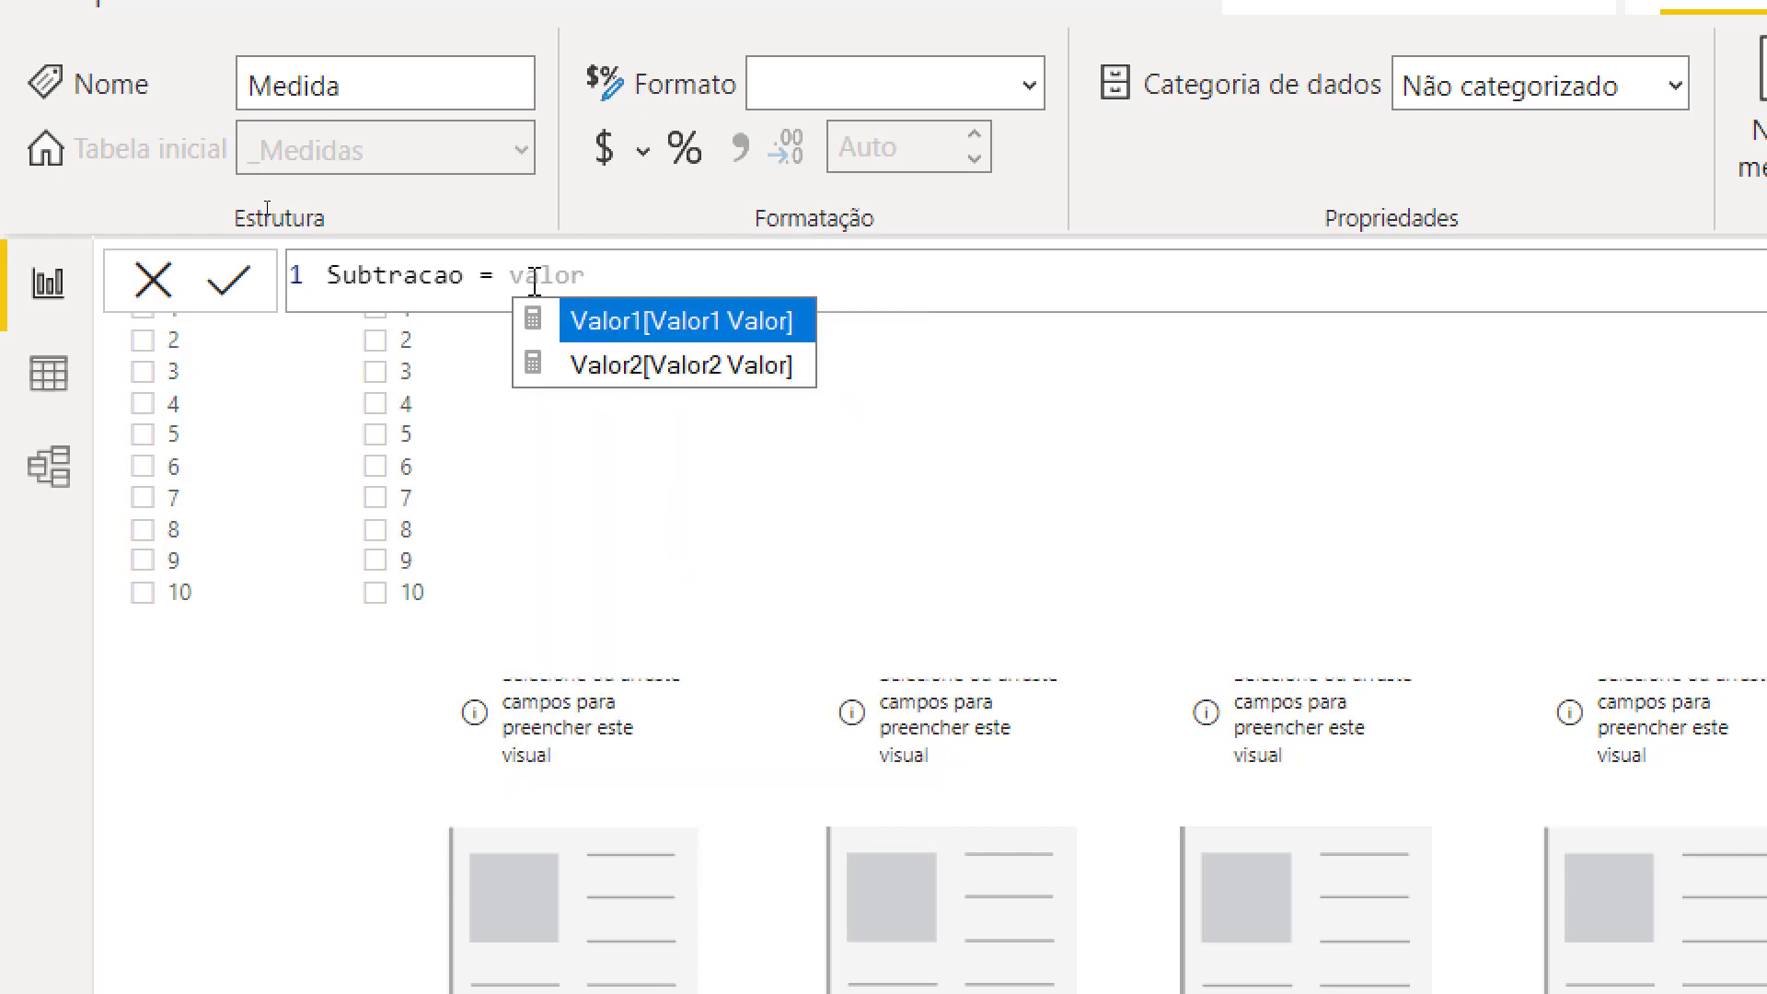
{"action": "key", "text": "Tab"}
{"action": "type", "text": "-valor"}
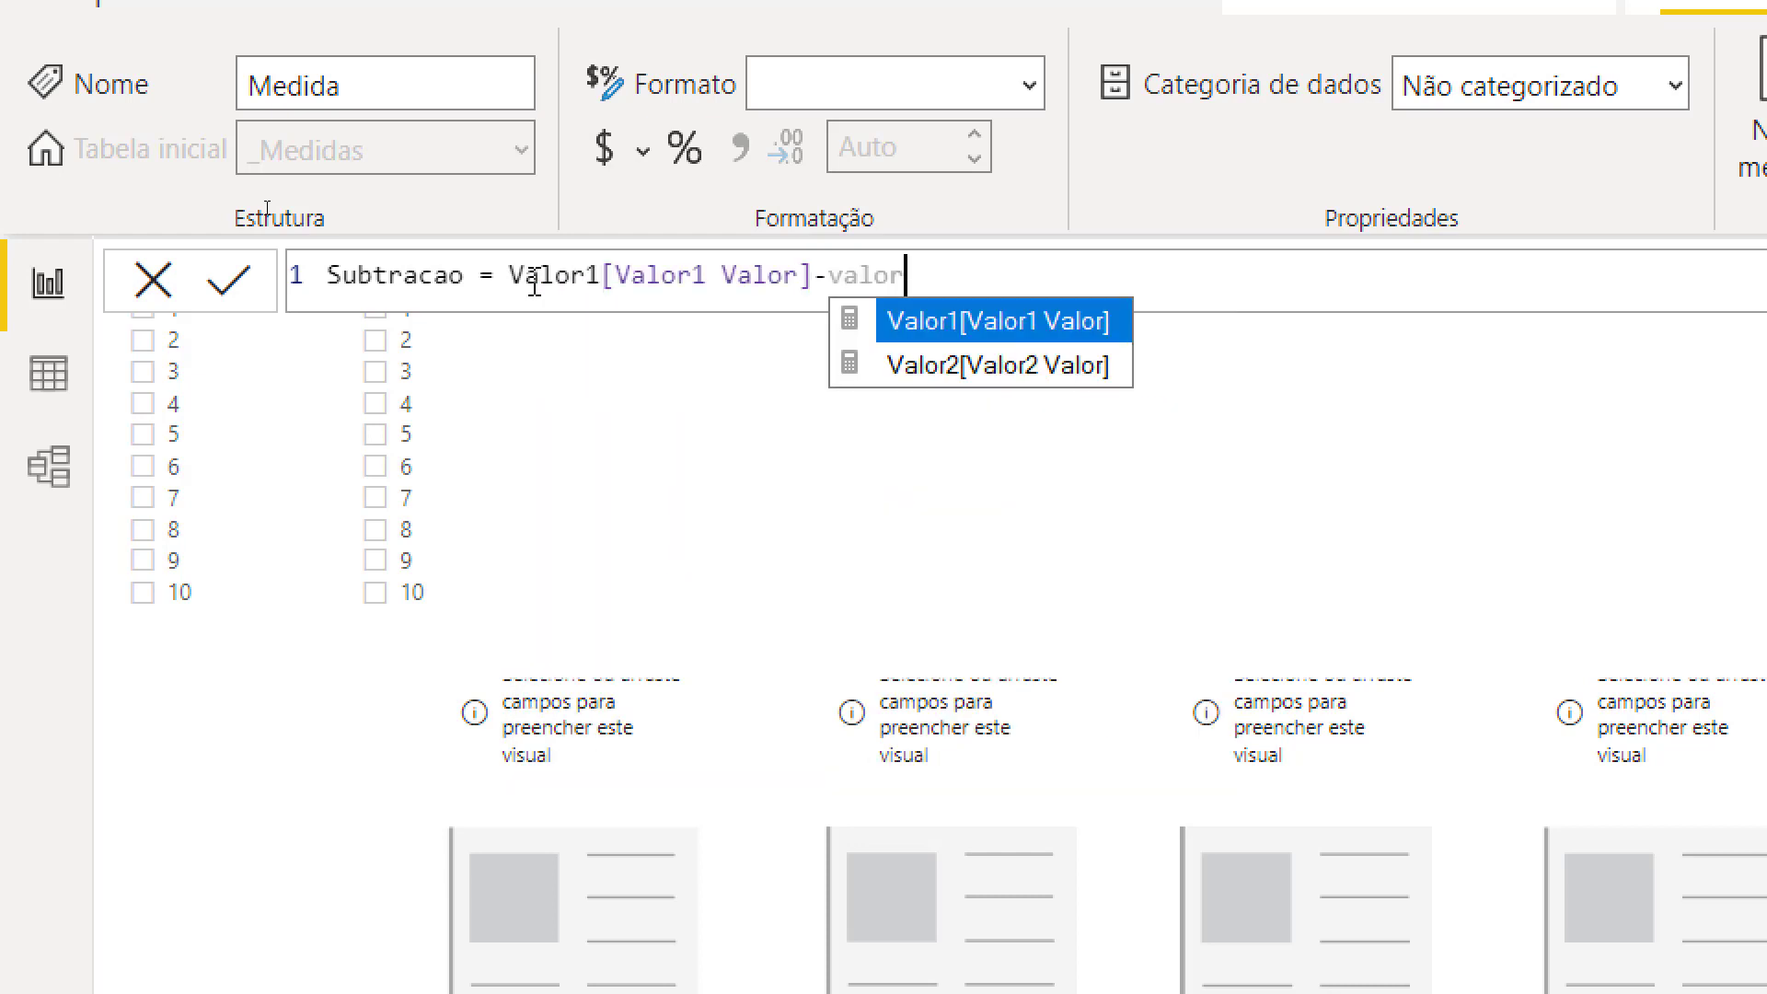
{"action": "key", "text": "Down"}
{"action": "key", "text": "Tab"}
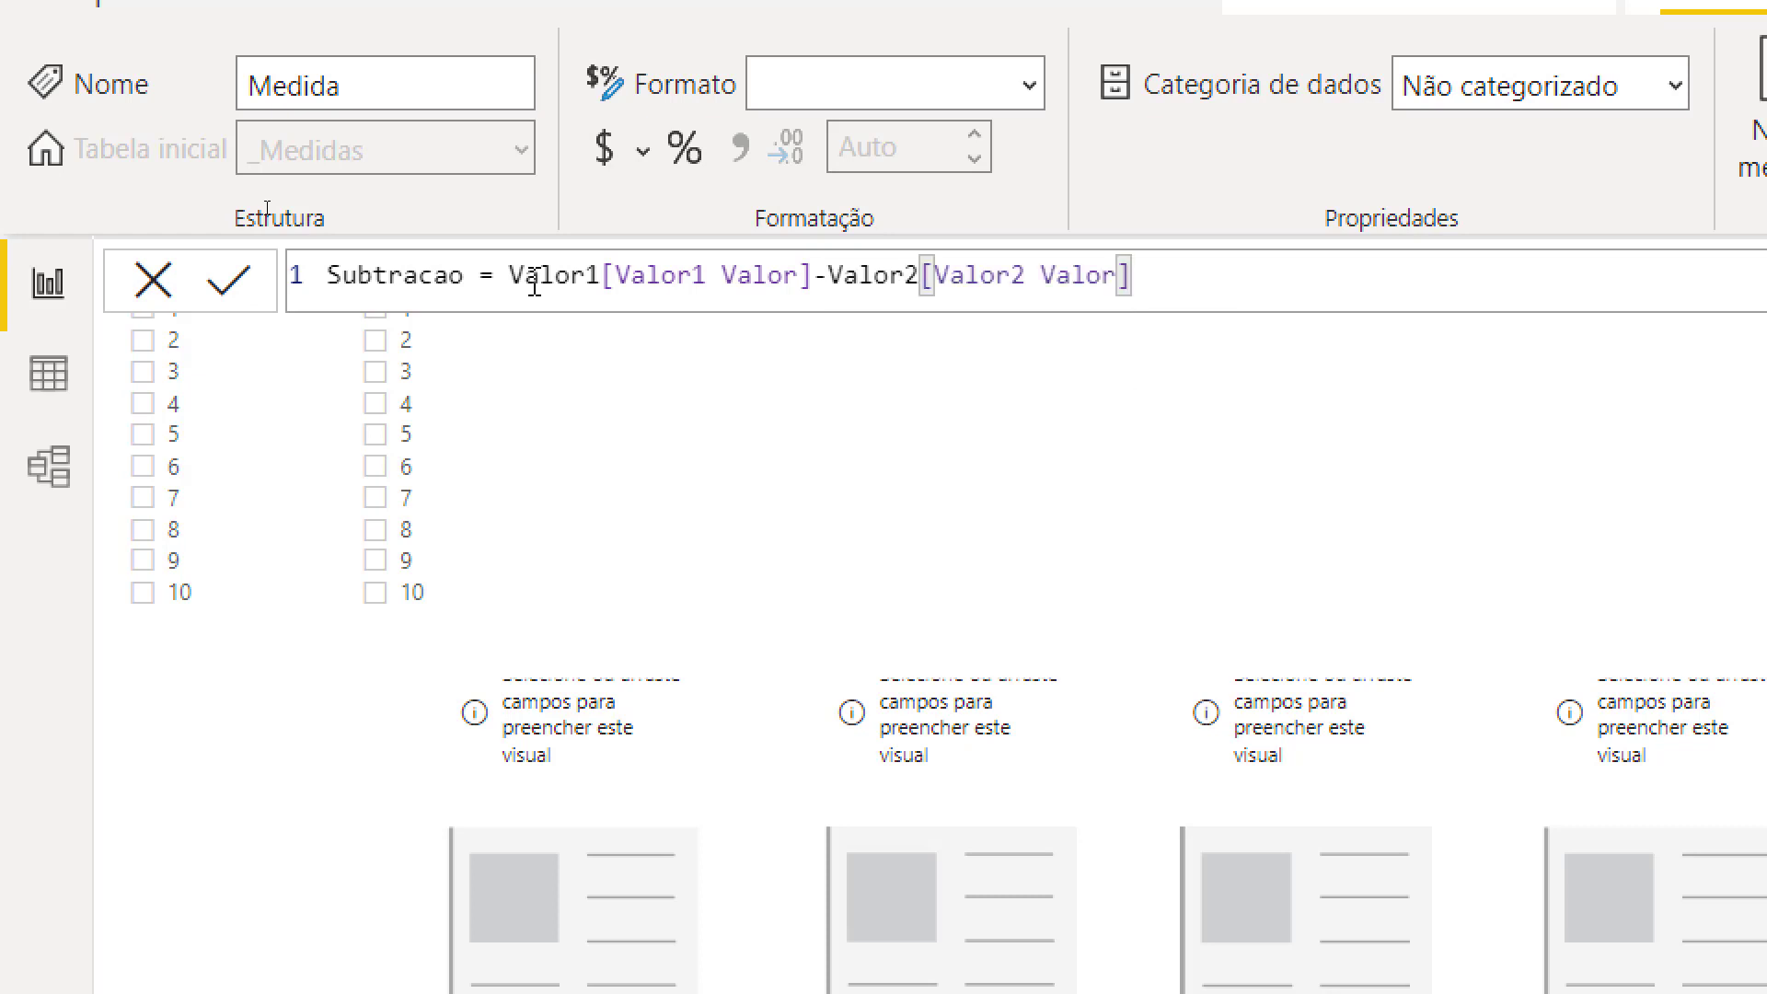
{"action": "key", "text": "Return"}
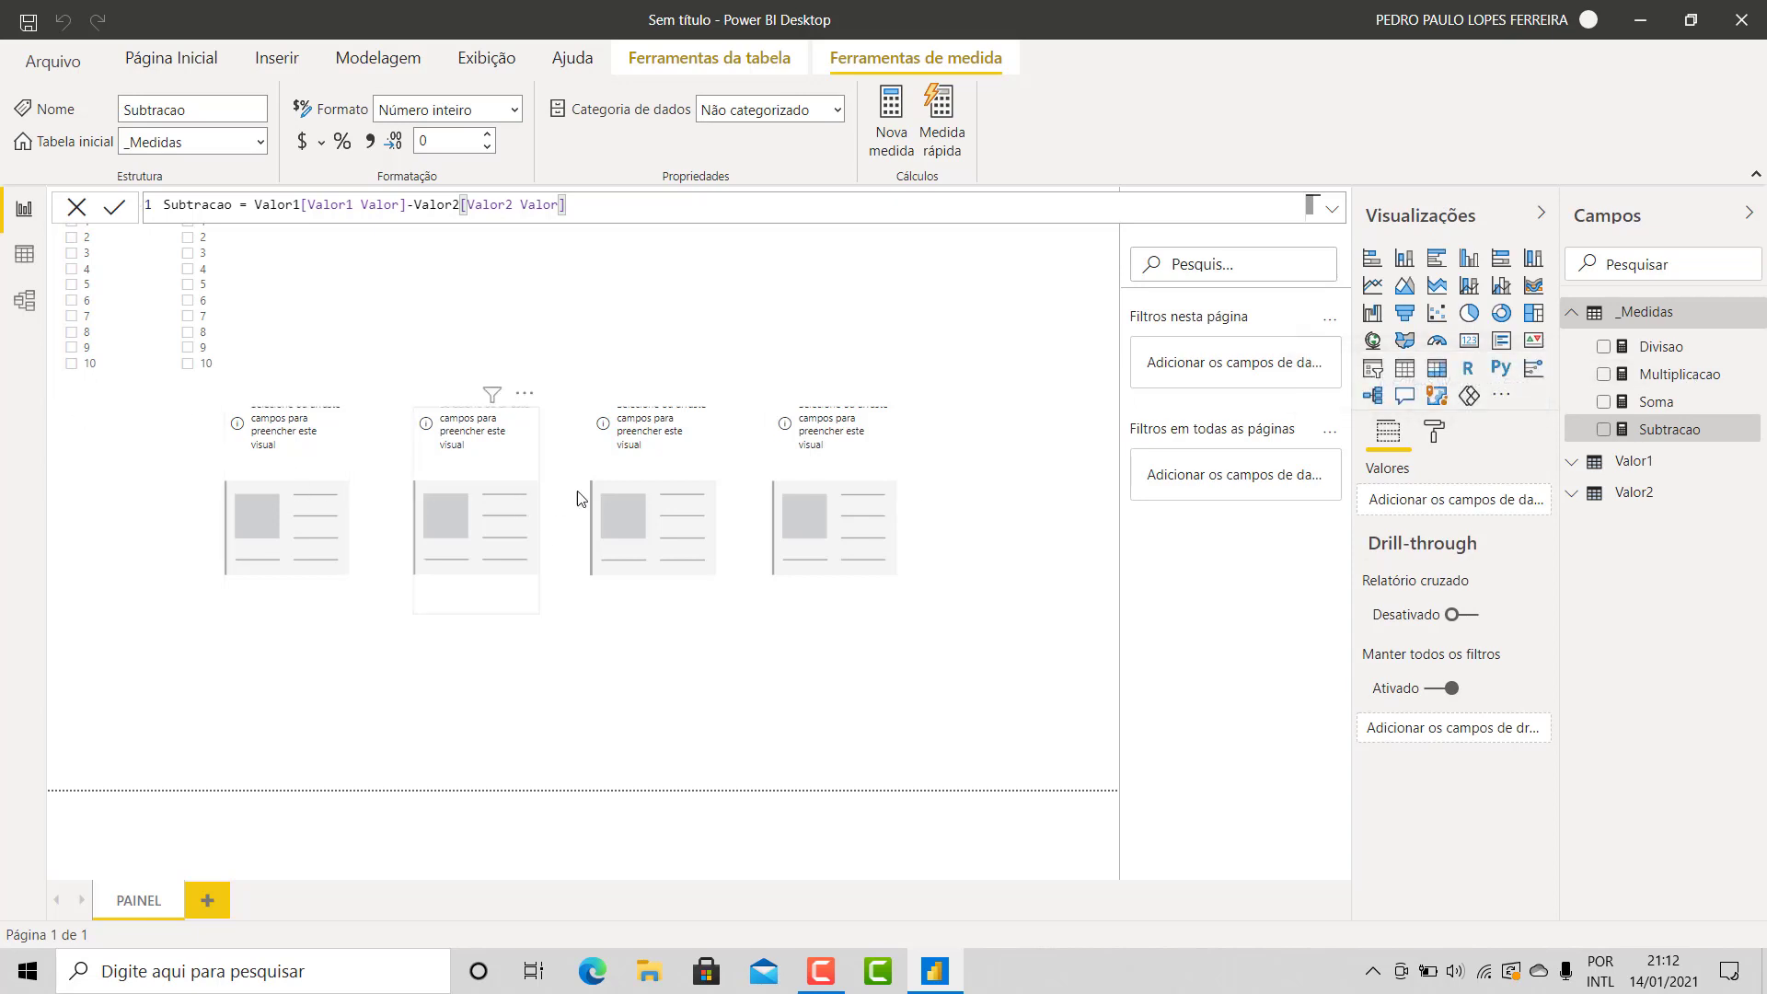
Assign the Multiplicacao measure to the first card and the Divisao measure to the second card
{"action": "left_click", "coordinate": [275, 489]}
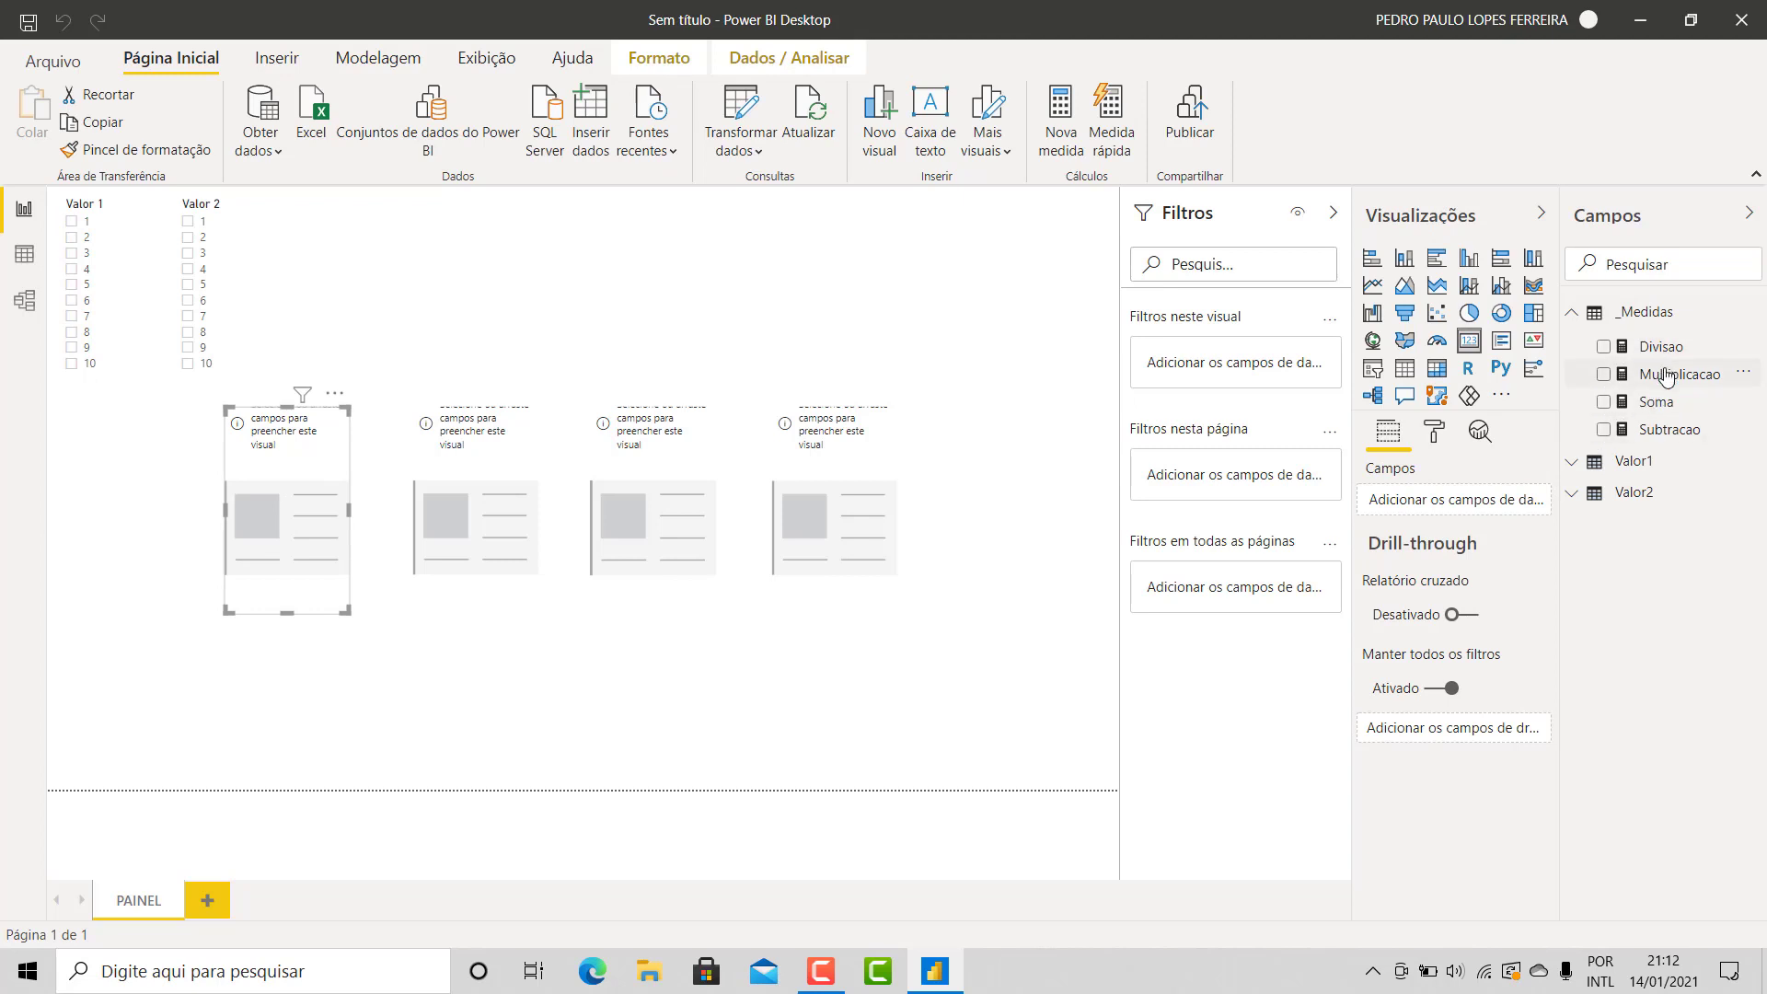
{"action": "left_click_drag", "start_coordinate": [1667, 373], "coordinate": [1464, 502]}
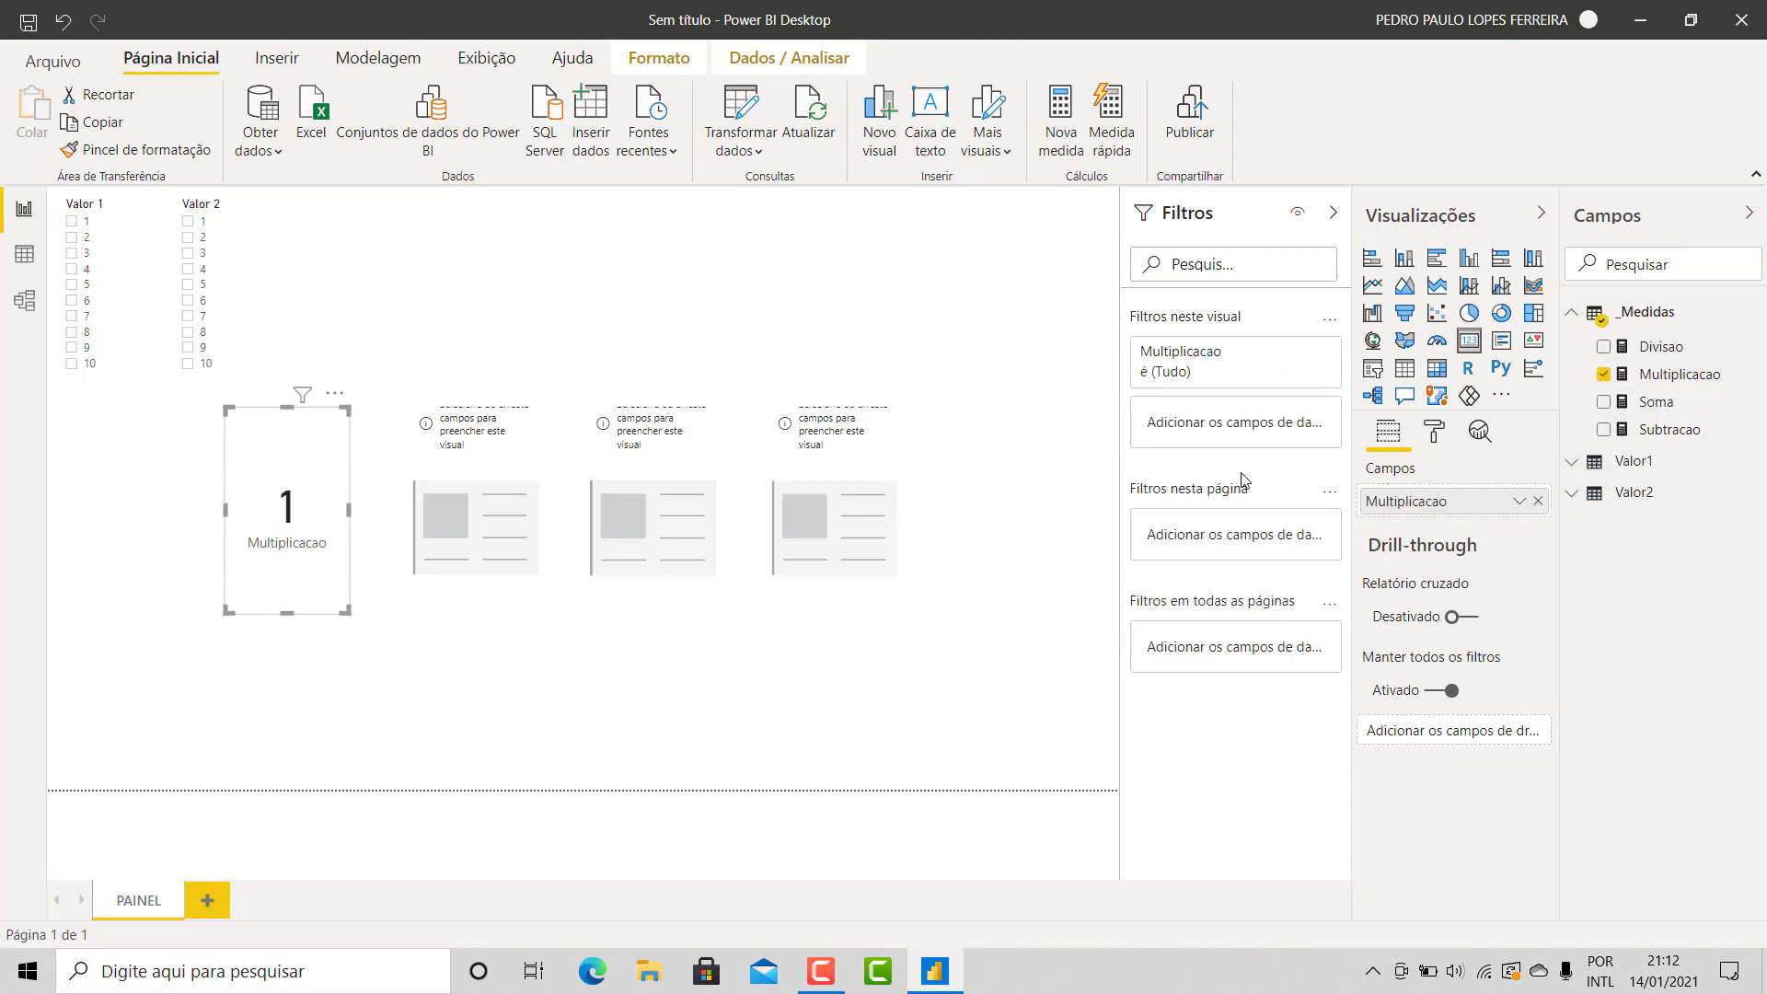
{"action": "left_click", "coordinate": [477, 496]}
{"action": "left_click_drag", "start_coordinate": [1652, 347], "coordinate": [1463, 500]}
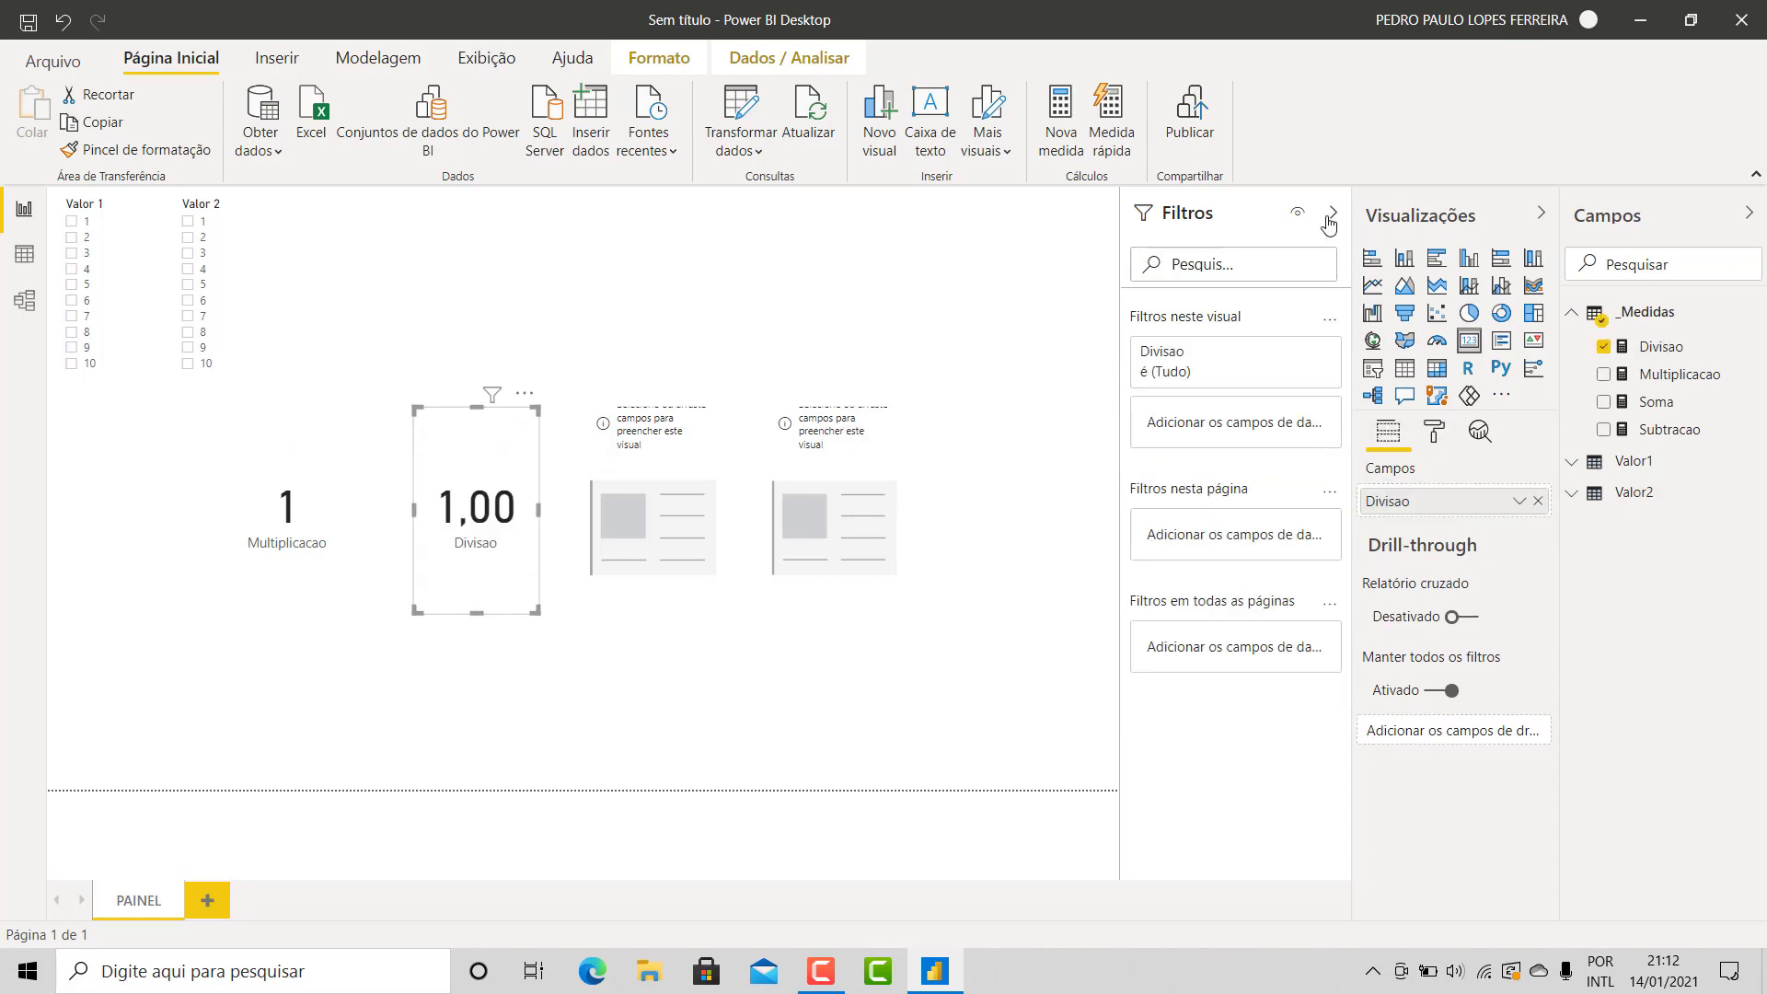
Assign Soma to the third card and Subtracao to the fourth, with the Filtros and Visualizações panes collapsed
{"action": "left_click", "coordinate": [1333, 213]}
{"action": "left_click", "coordinate": [787, 516]}
{"action": "left_click_drag", "start_coordinate": [1653, 405], "coordinate": [1464, 502]}
{"action": "left_click", "coordinate": [941, 526]}
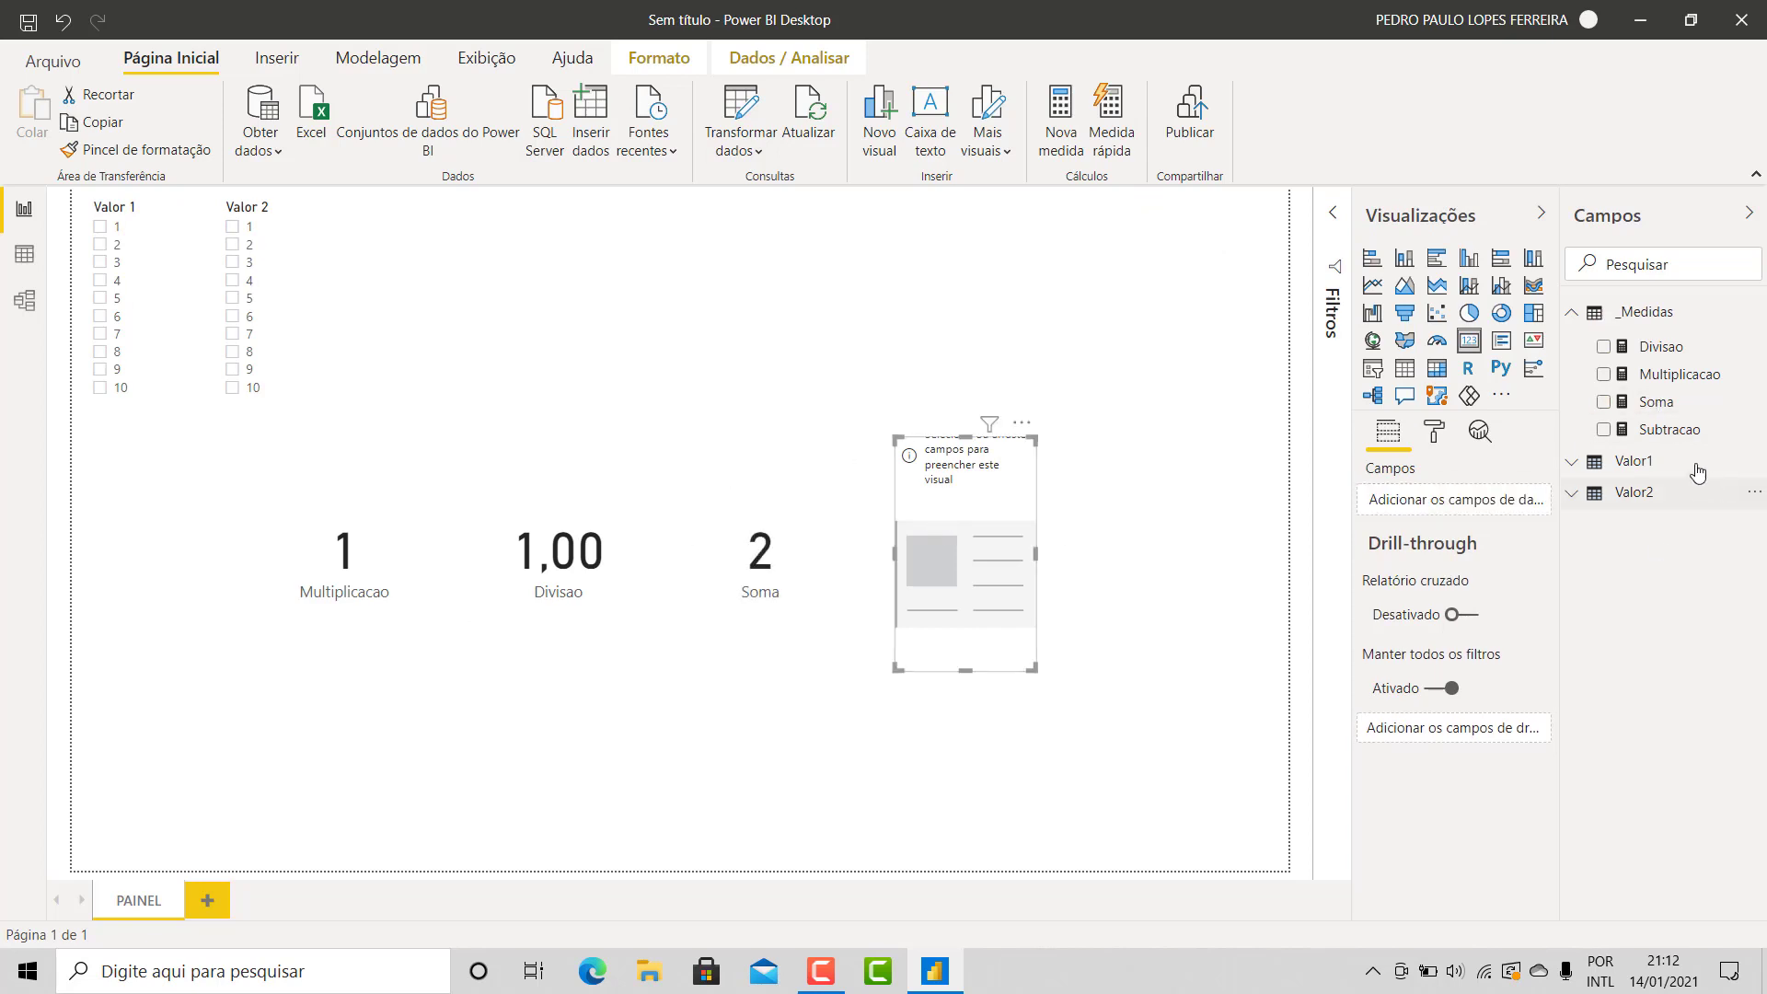
{"action": "left_click_drag", "start_coordinate": [1684, 432], "coordinate": [1472, 501]}
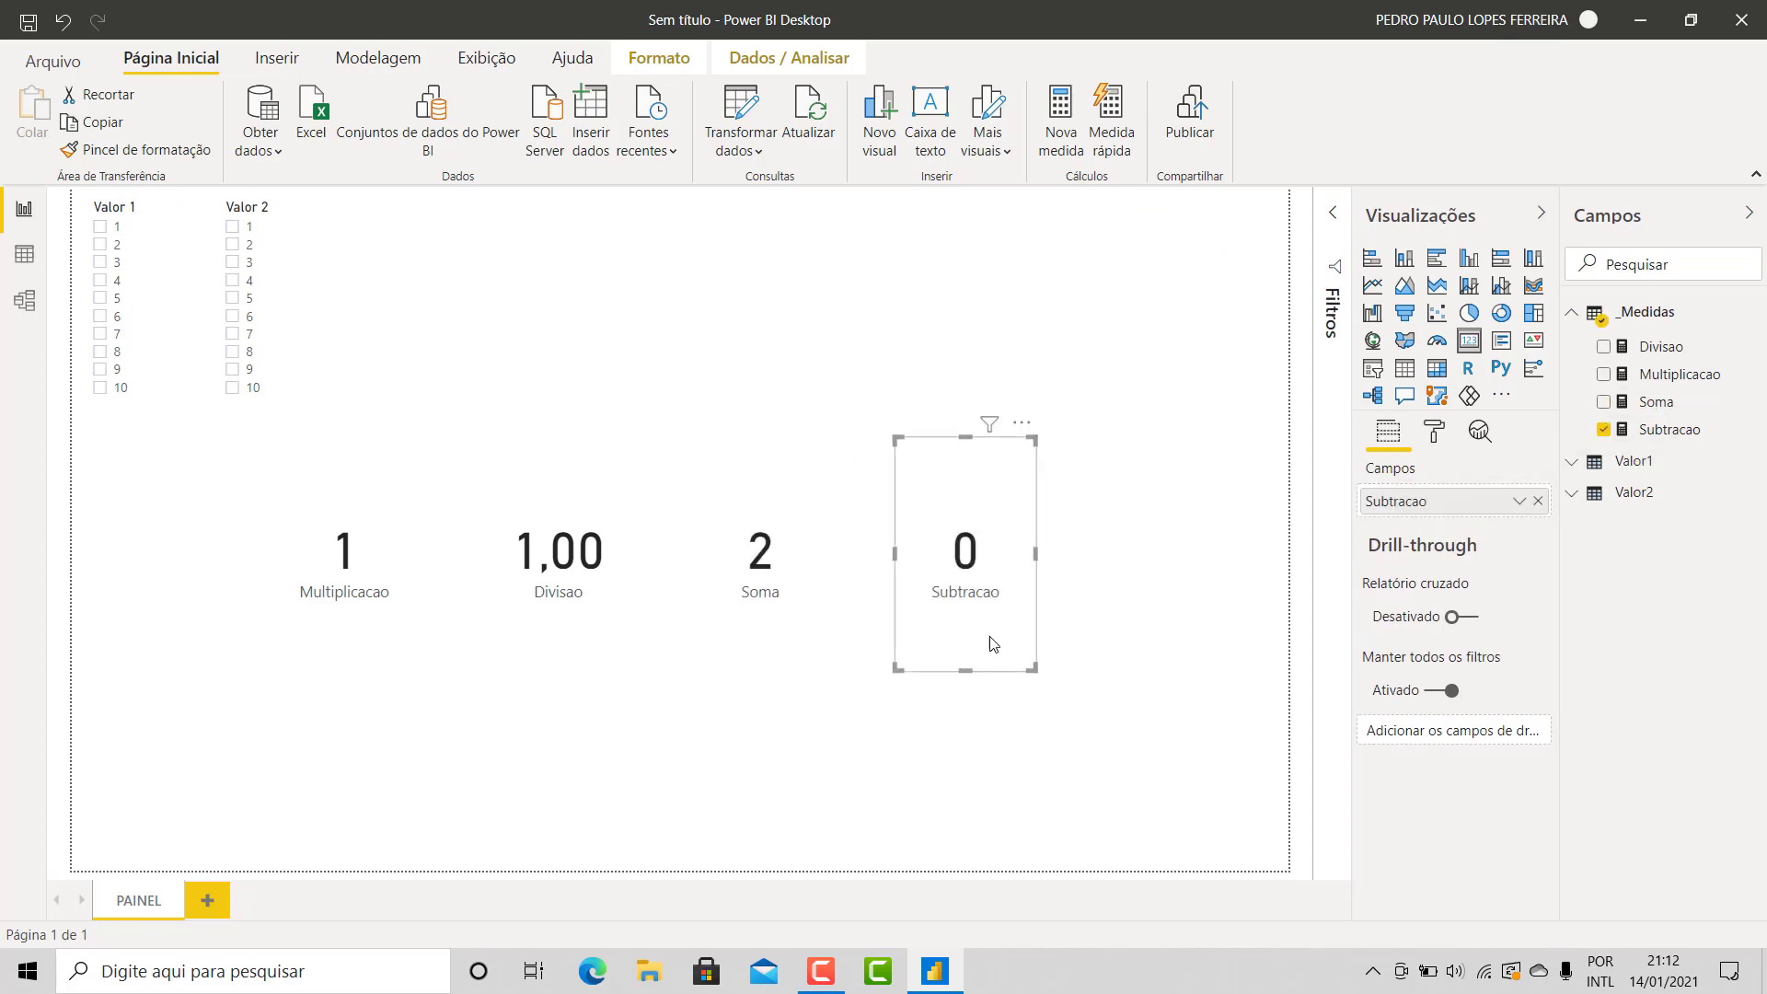
{"action": "left_click", "coordinate": [1542, 212]}
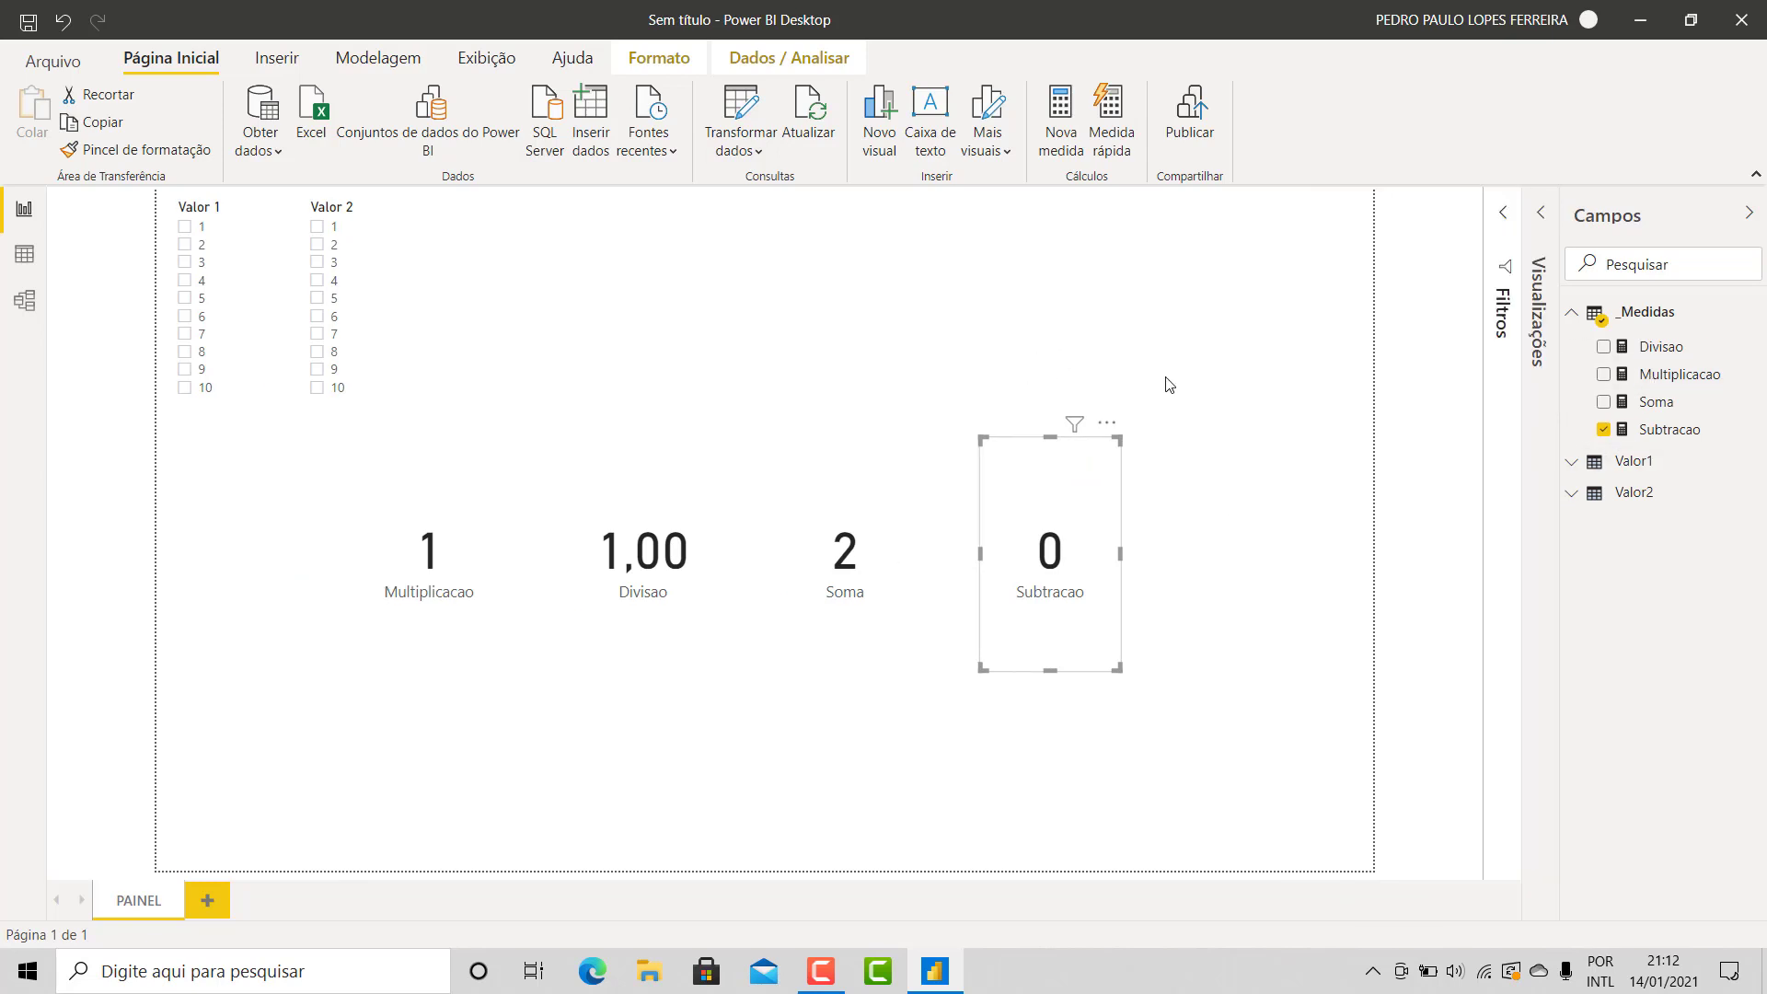
{"action": "left_click", "coordinate": [1252, 357]}
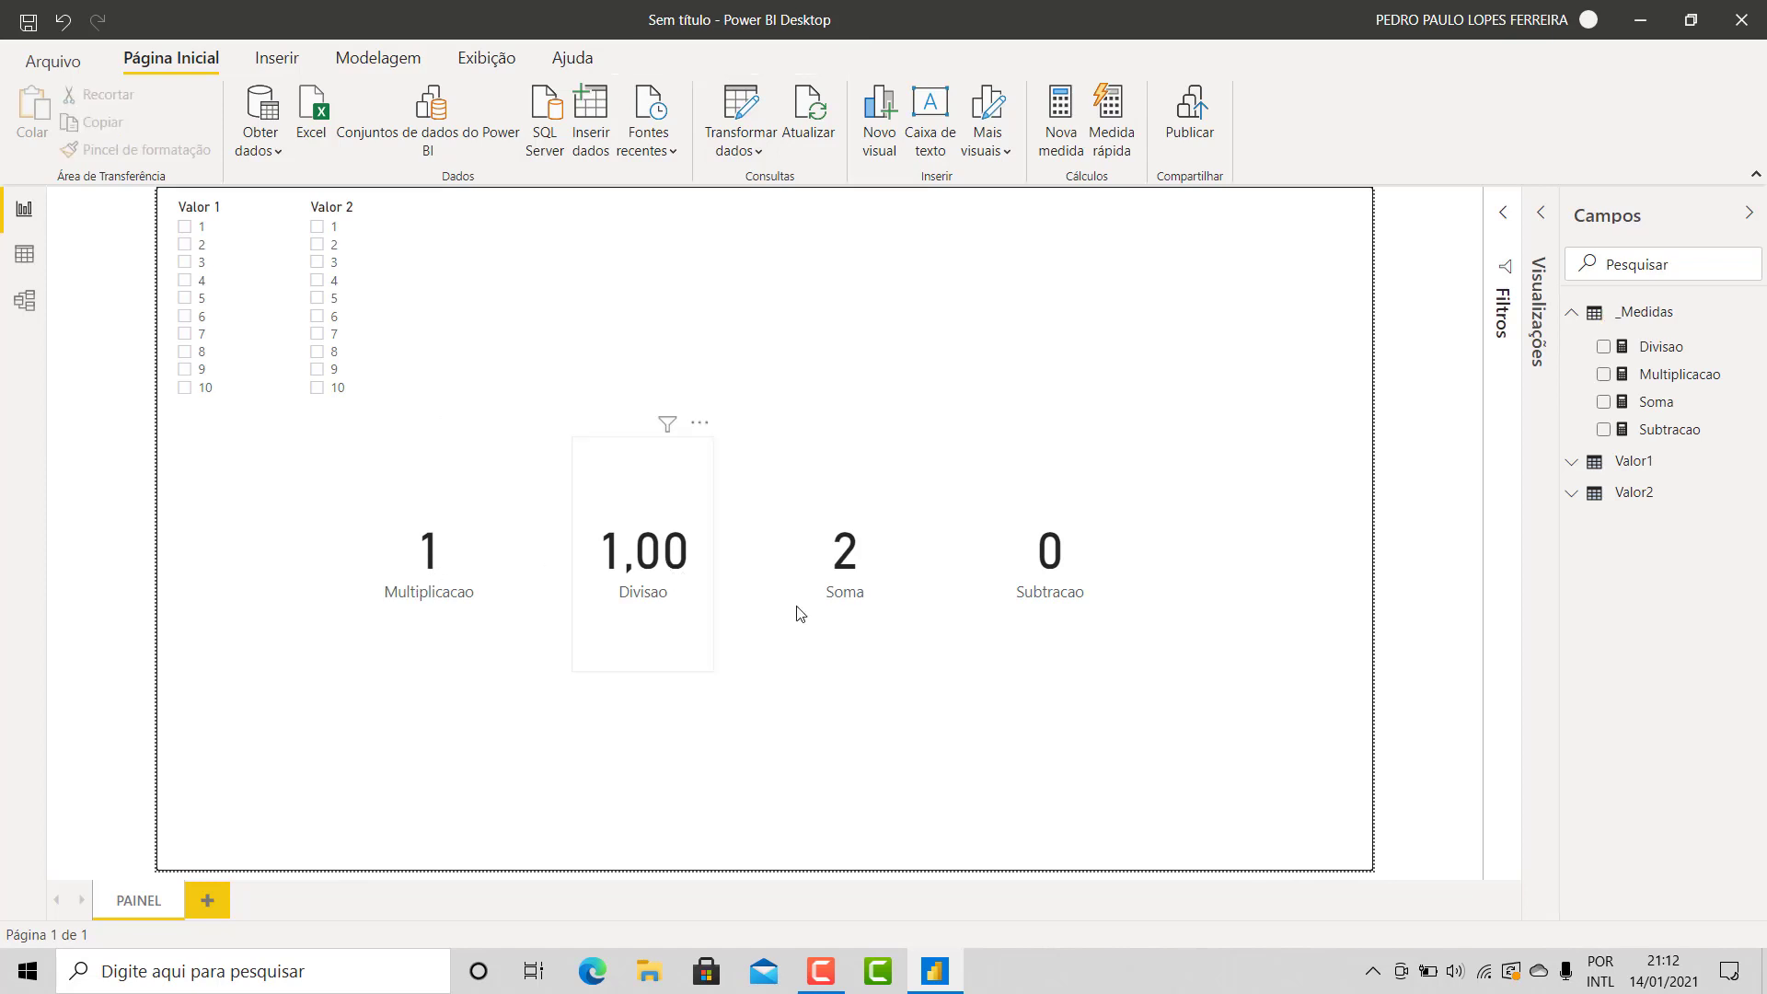
Search the available commands for a setting that controls the decimal places of the Divisao card
{"action": "left_click", "coordinate": [657, 591]}
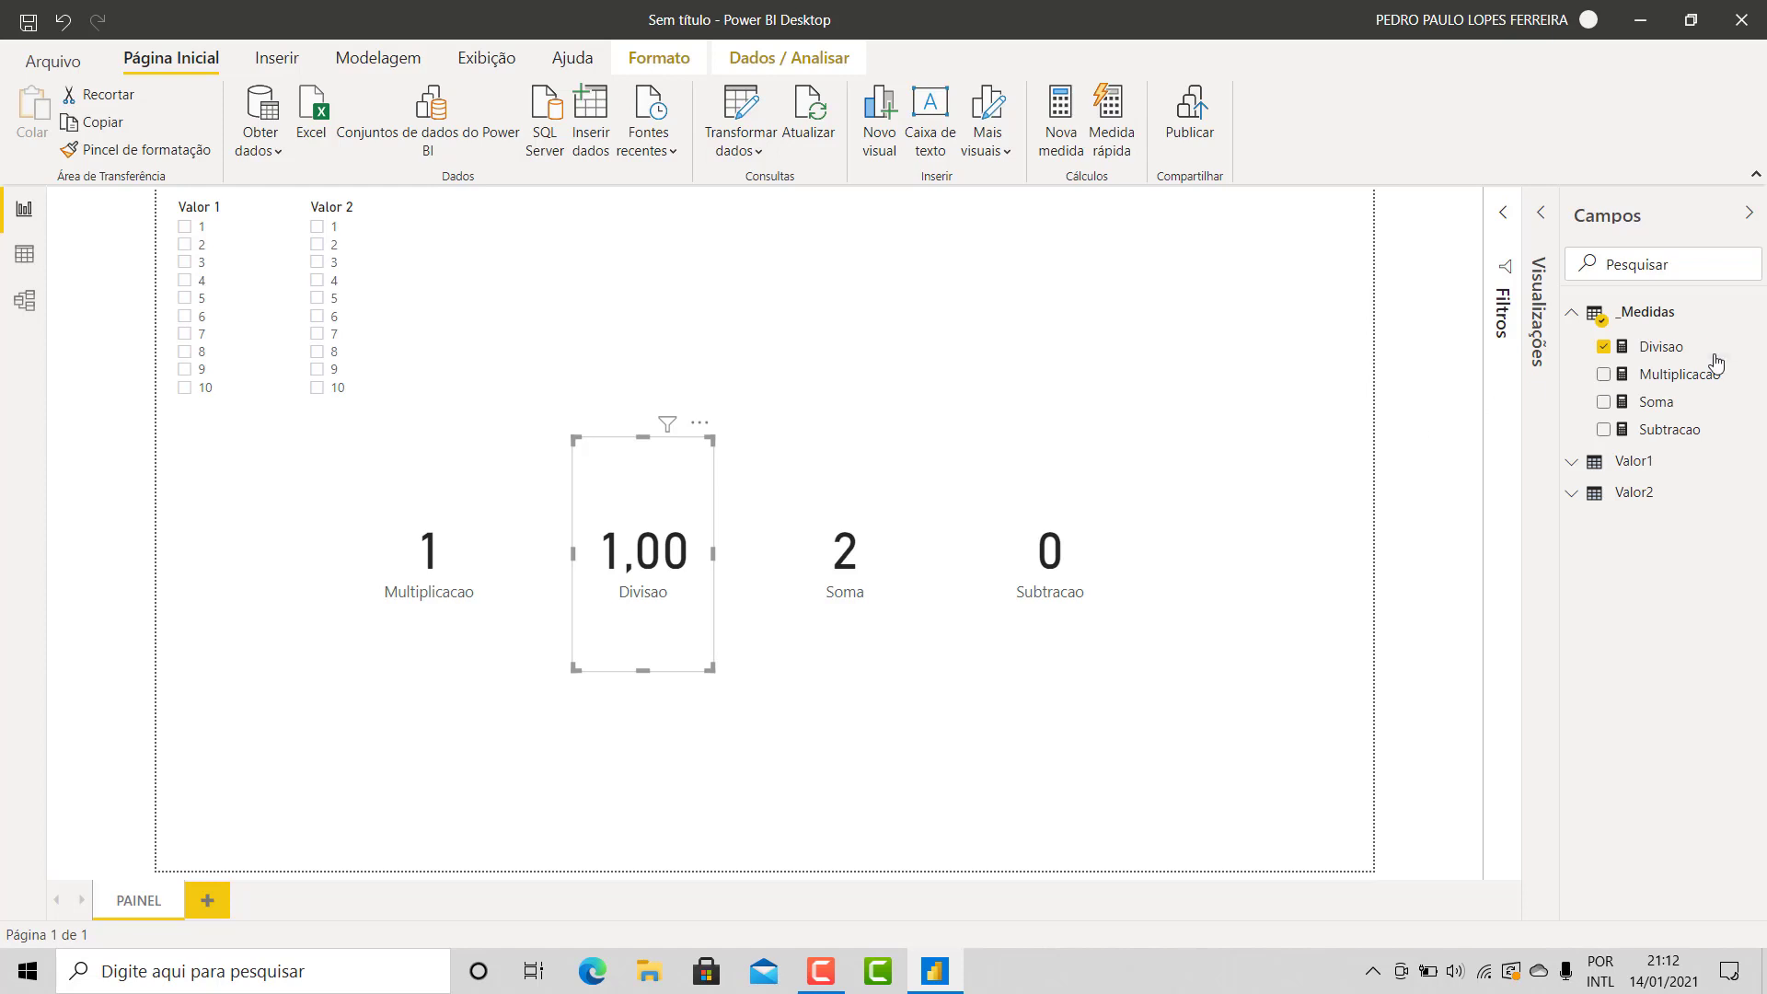
{"action": "left_click", "coordinate": [641, 63]}
{"action": "left_click", "coordinate": [729, 69]}
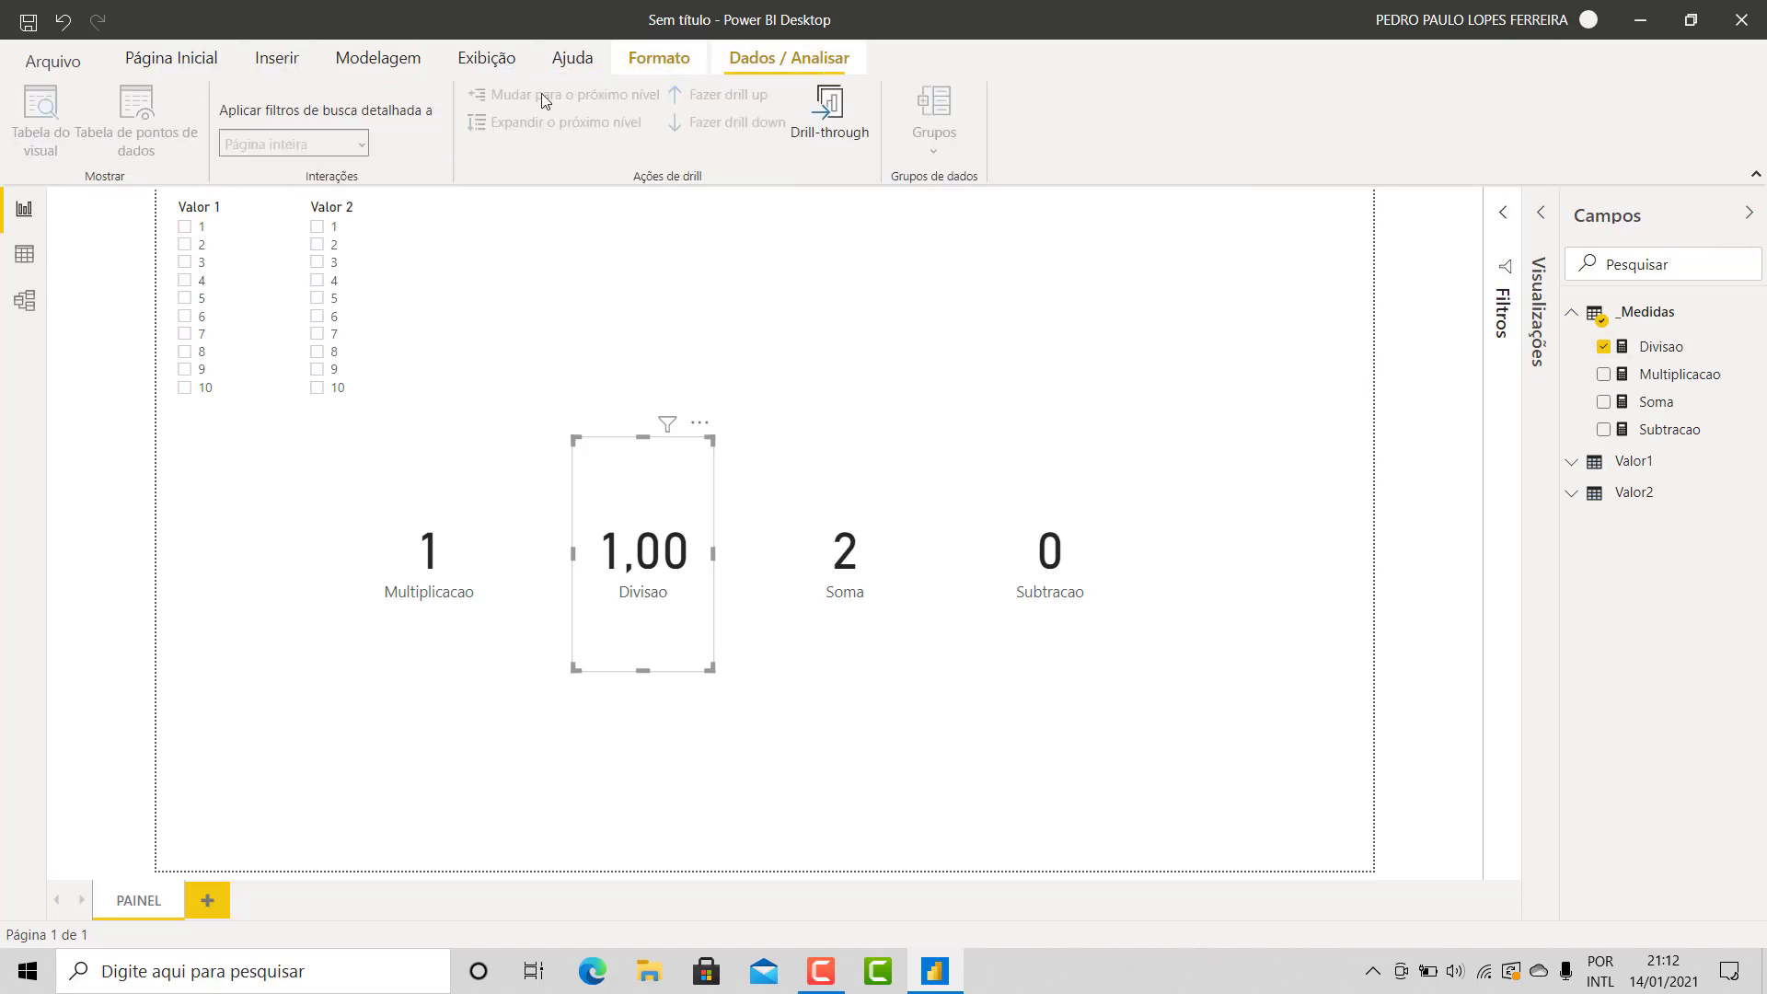
{"action": "left_click", "coordinate": [397, 72]}
{"action": "left_click", "coordinate": [276, 61]}
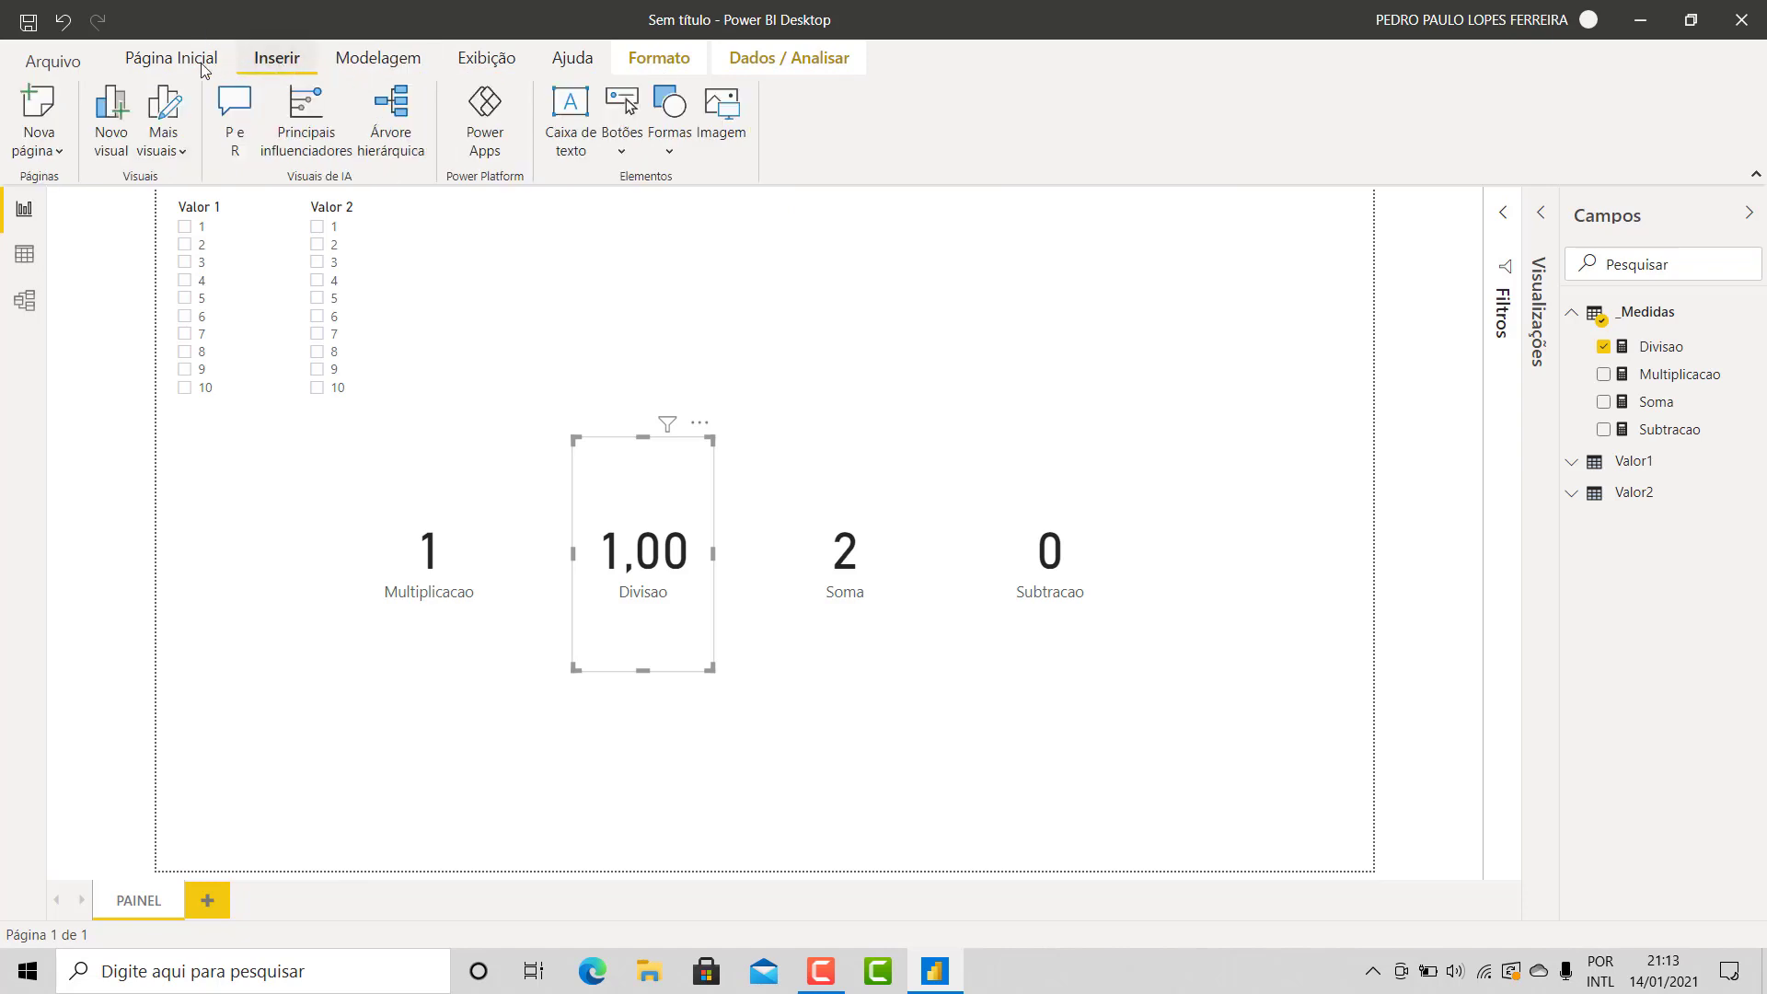
{"action": "left_click", "coordinate": [192, 63]}
{"action": "left_click", "coordinate": [377, 59]}
{"action": "left_click", "coordinate": [485, 59]}
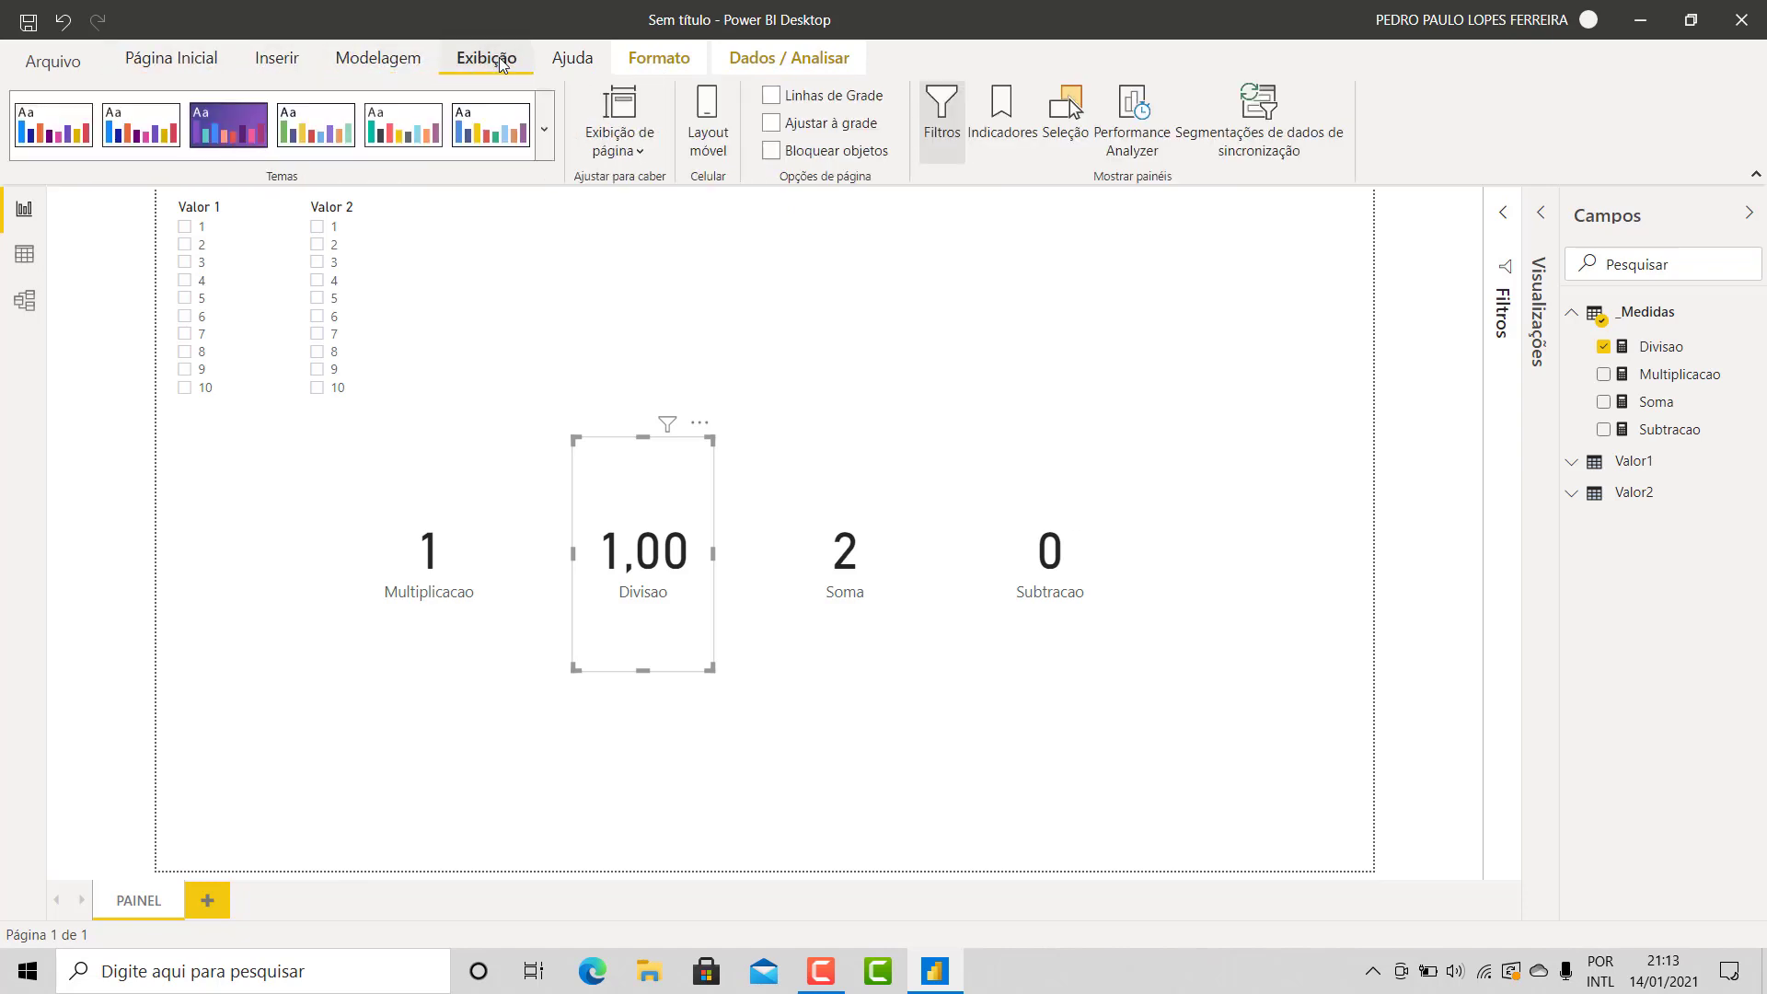
{"action": "left_click", "coordinate": [579, 59]}
{"action": "left_click", "coordinate": [681, 57]}
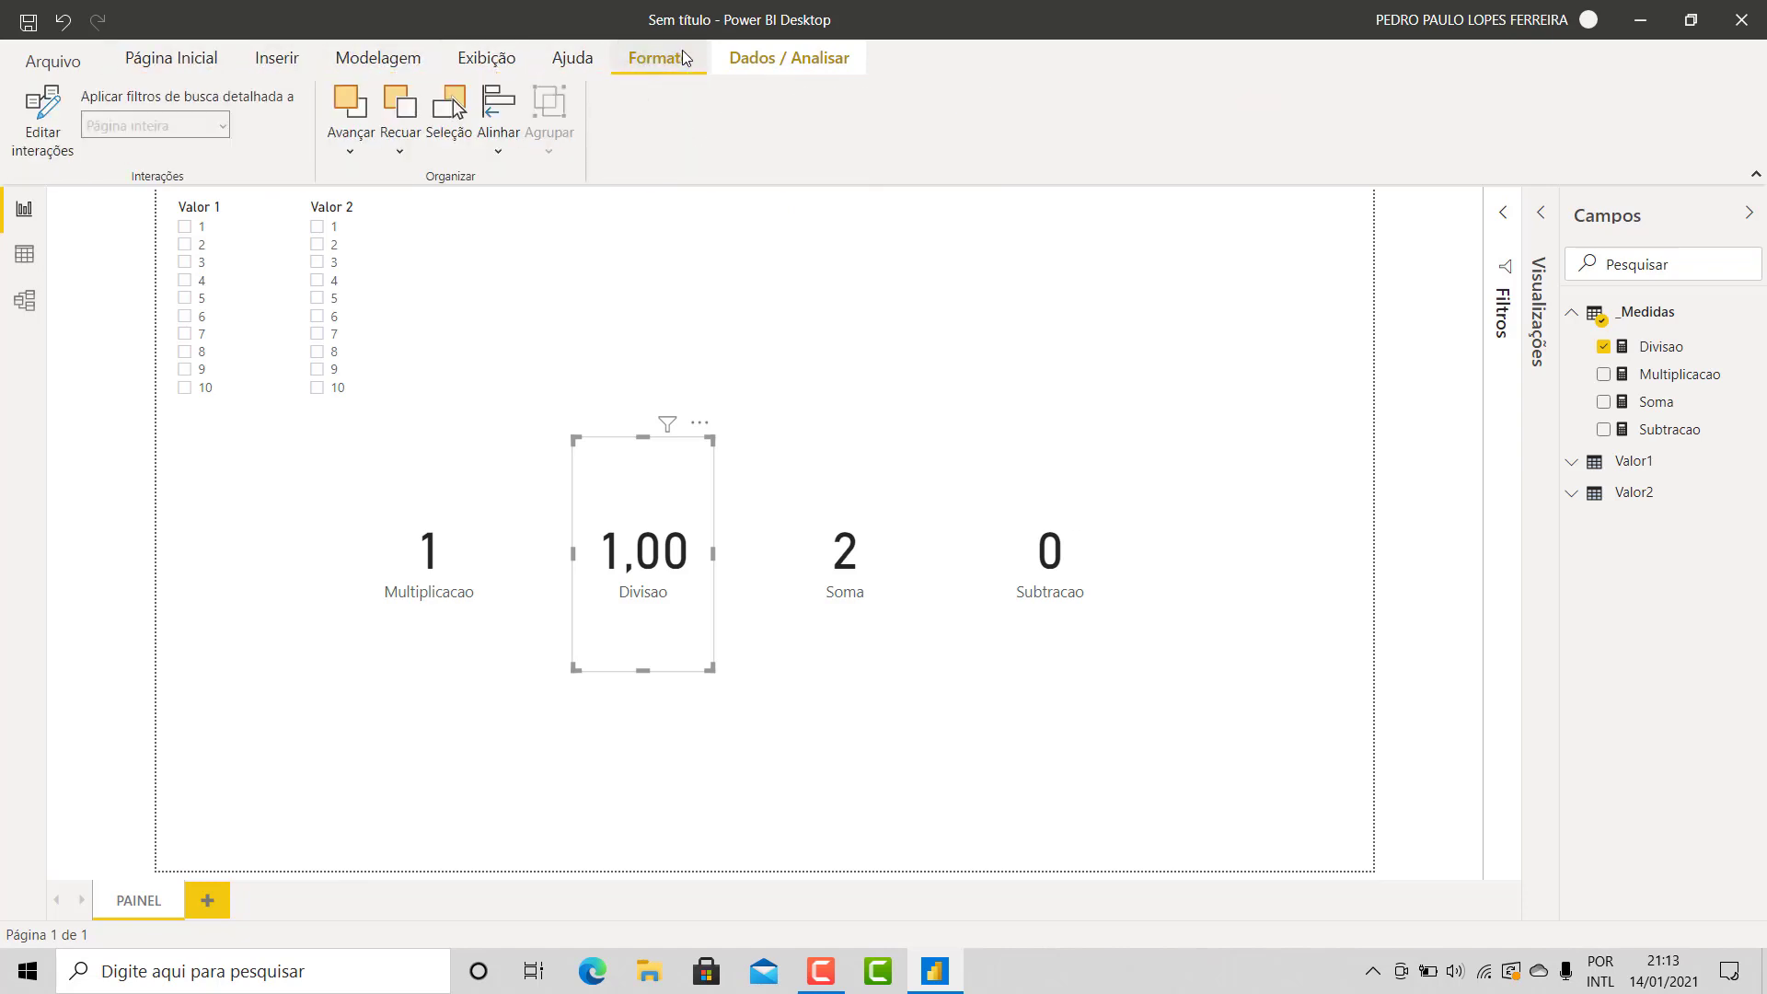
{"action": "left_click", "coordinate": [787, 57]}
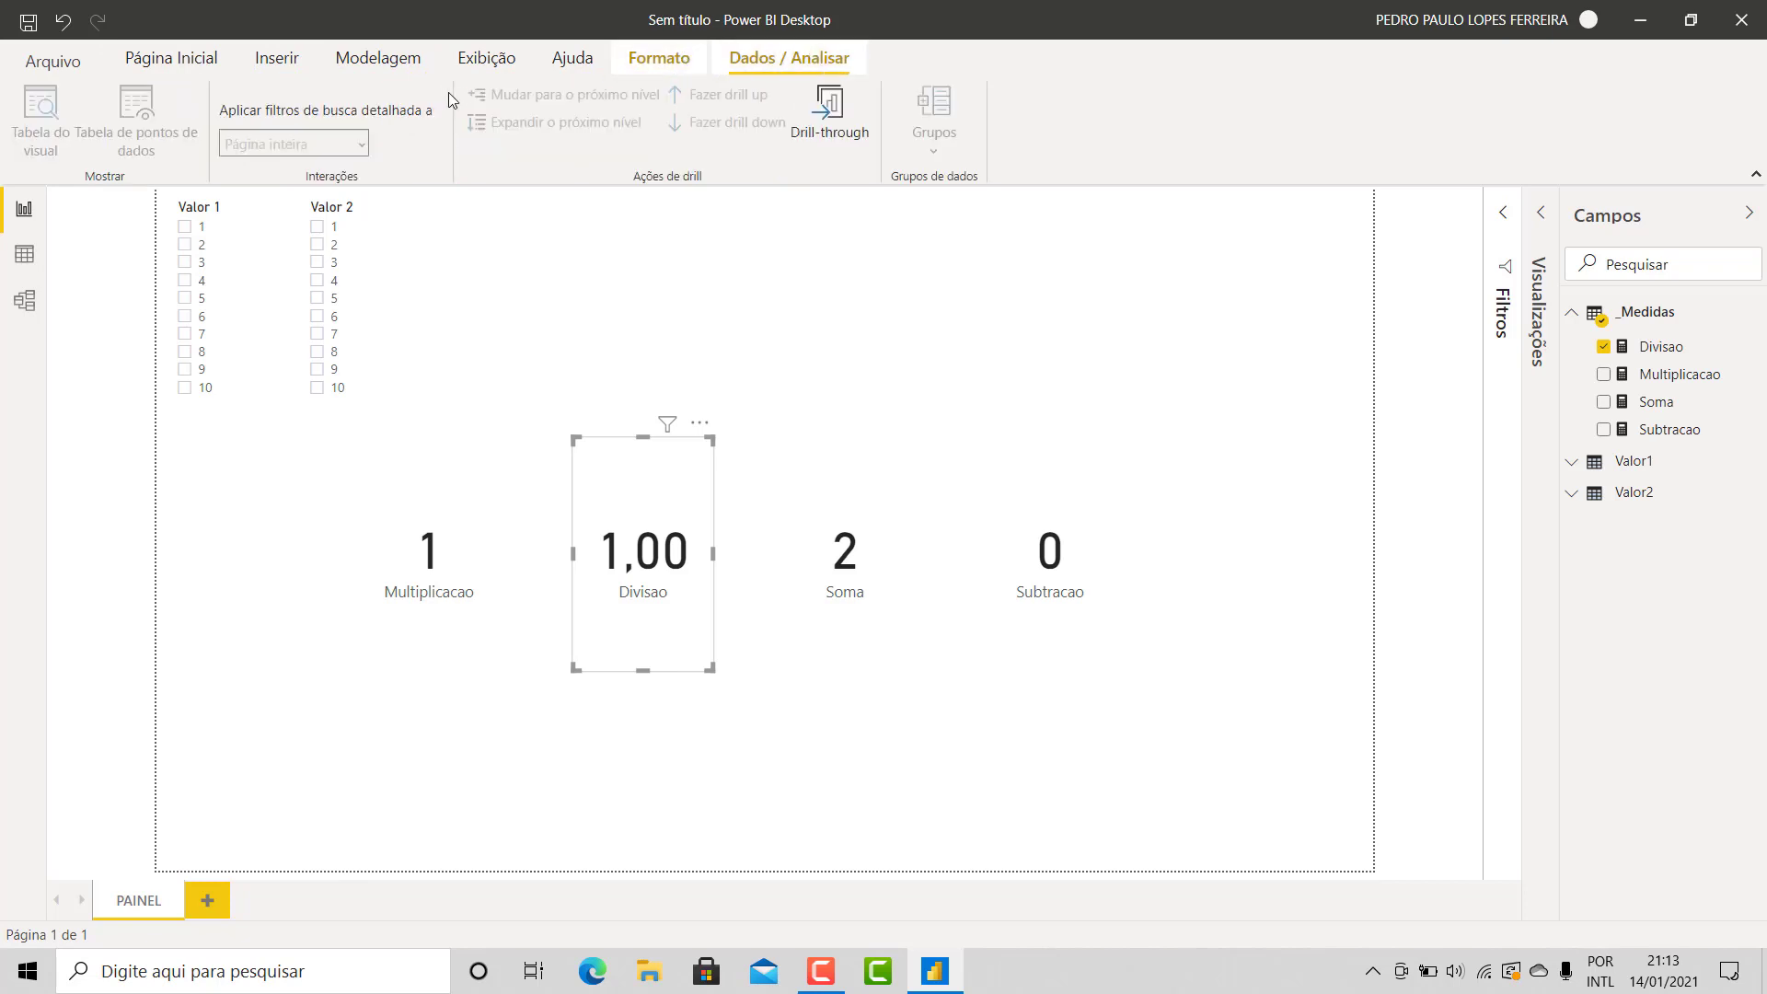
{"action": "left_click", "coordinate": [177, 59]}
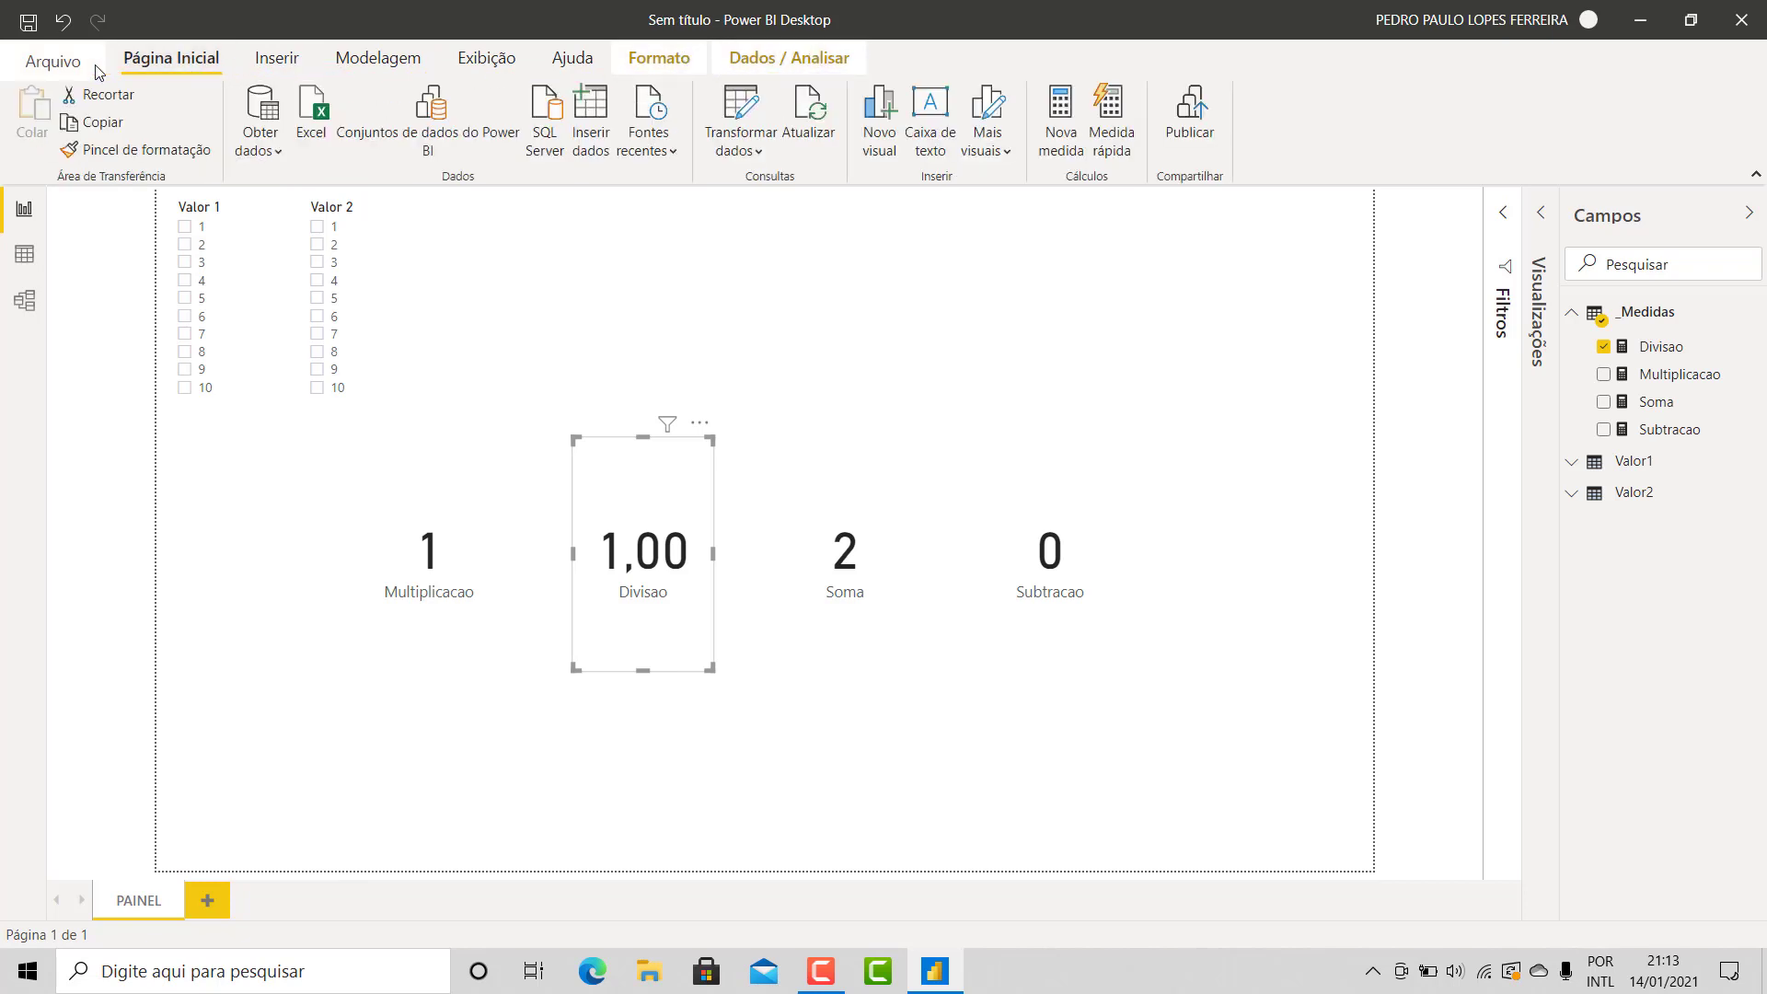
{"action": "left_click", "coordinate": [276, 64]}
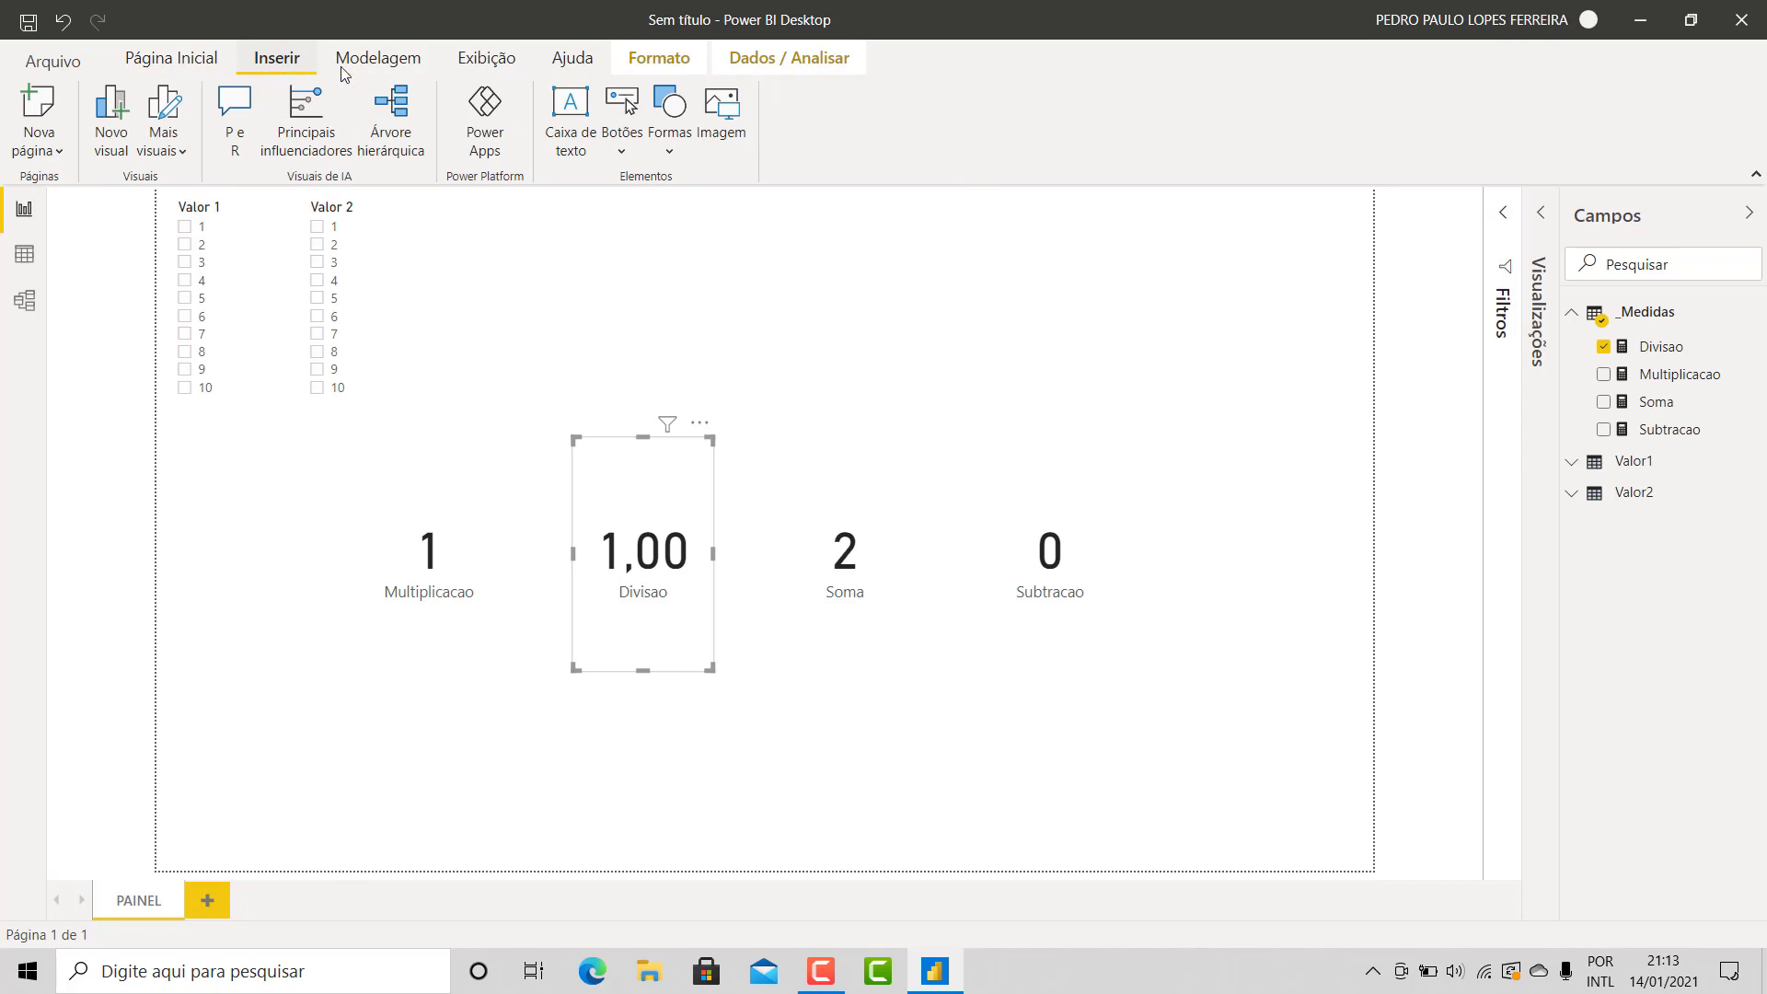
{"action": "left_click", "coordinate": [379, 65]}
{"action": "left_click", "coordinate": [502, 60]}
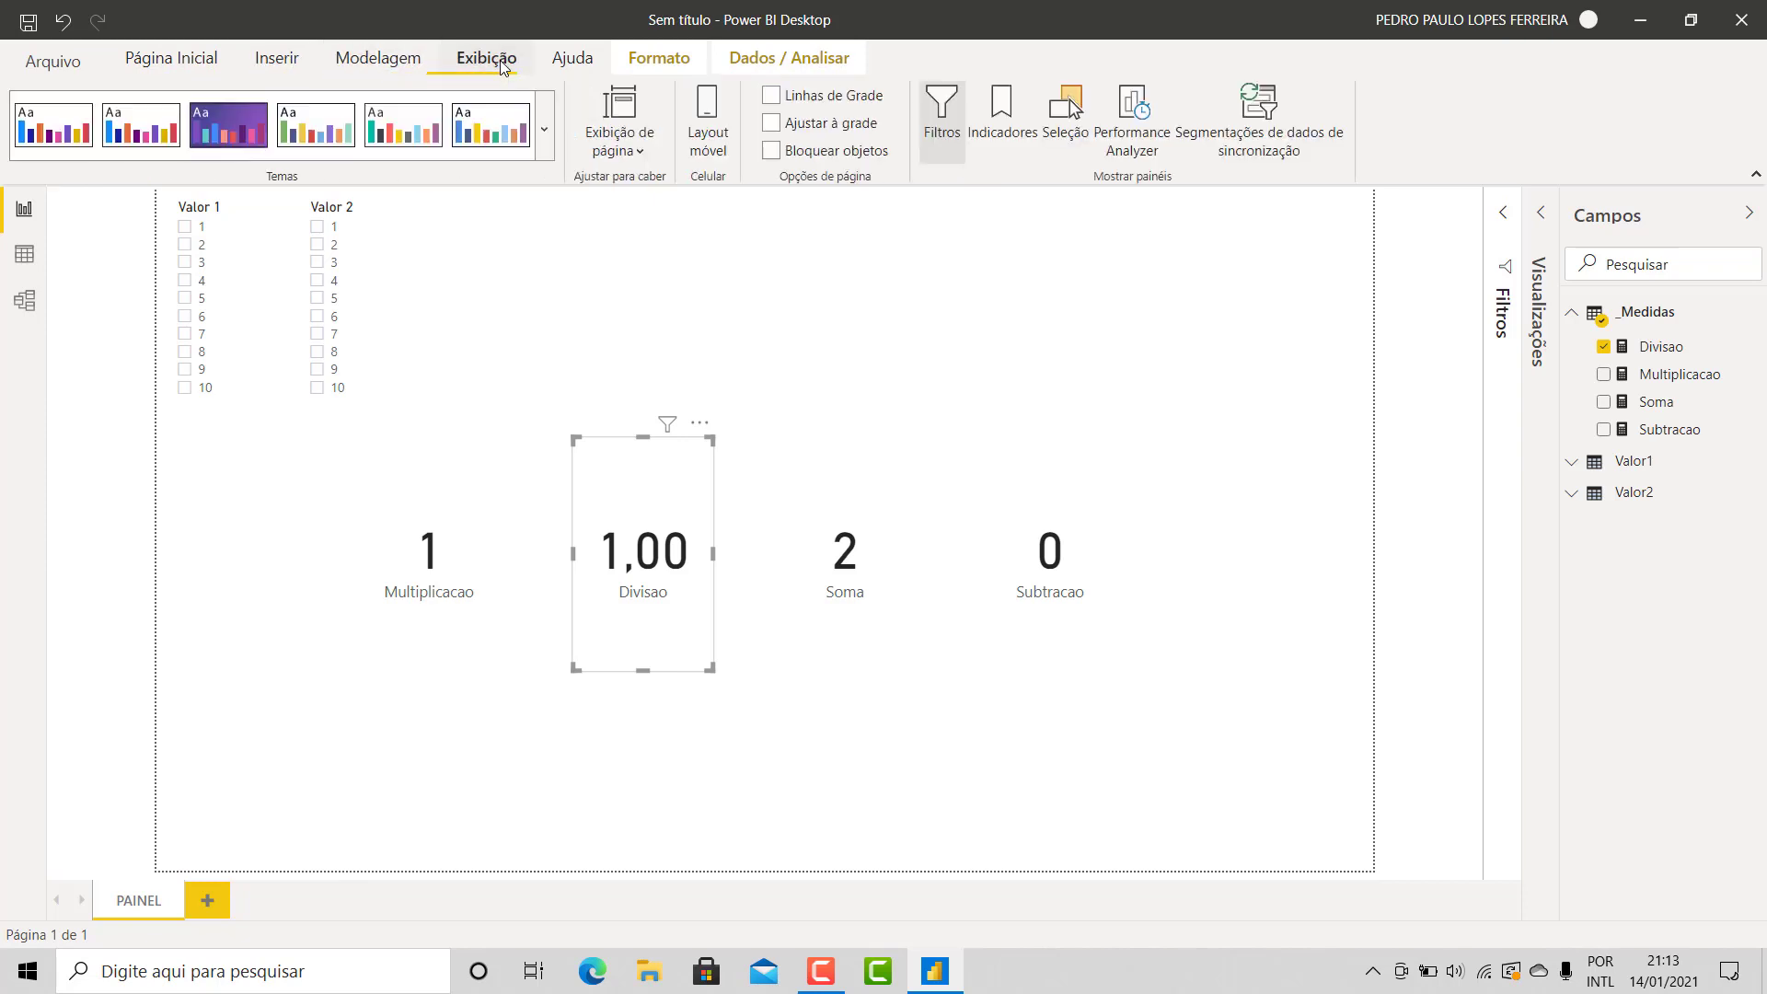
{"action": "left_click", "coordinate": [571, 59]}
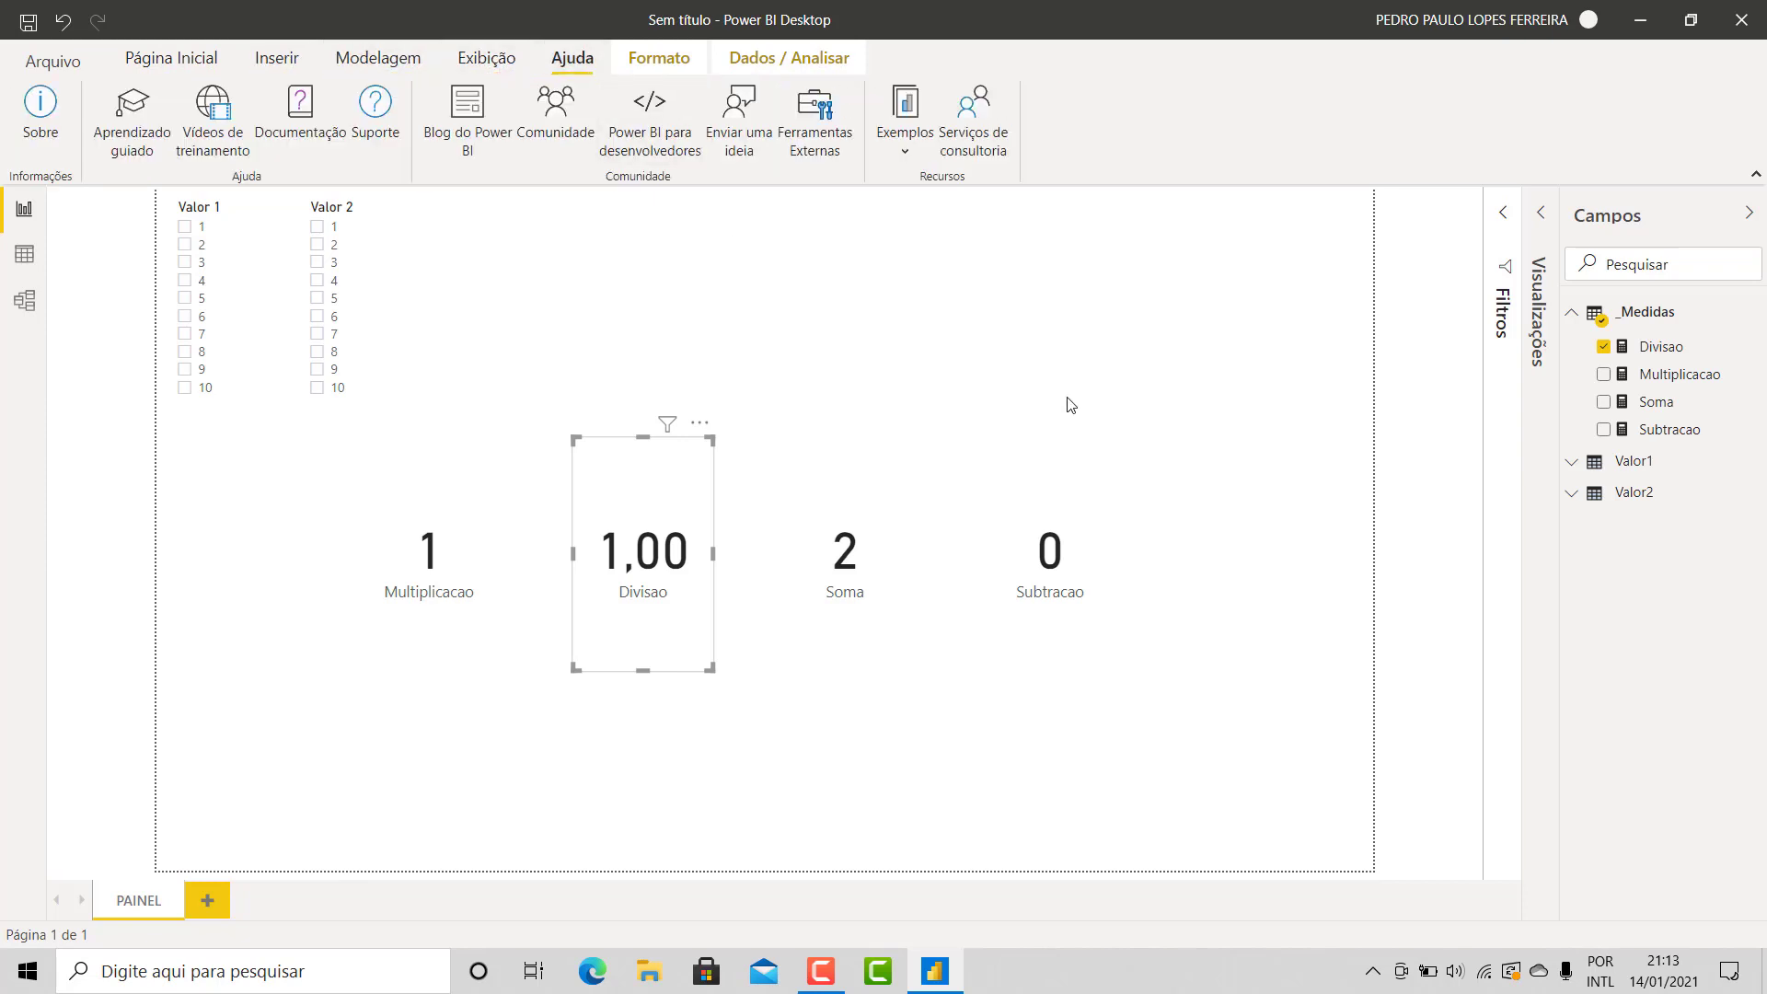
Set the Divisao measure to display 1 decimal place
{"action": "left_click", "coordinate": [994, 440]}
{"action": "left_click", "coordinate": [690, 571]}
{"action": "left_click", "coordinate": [1654, 346]}
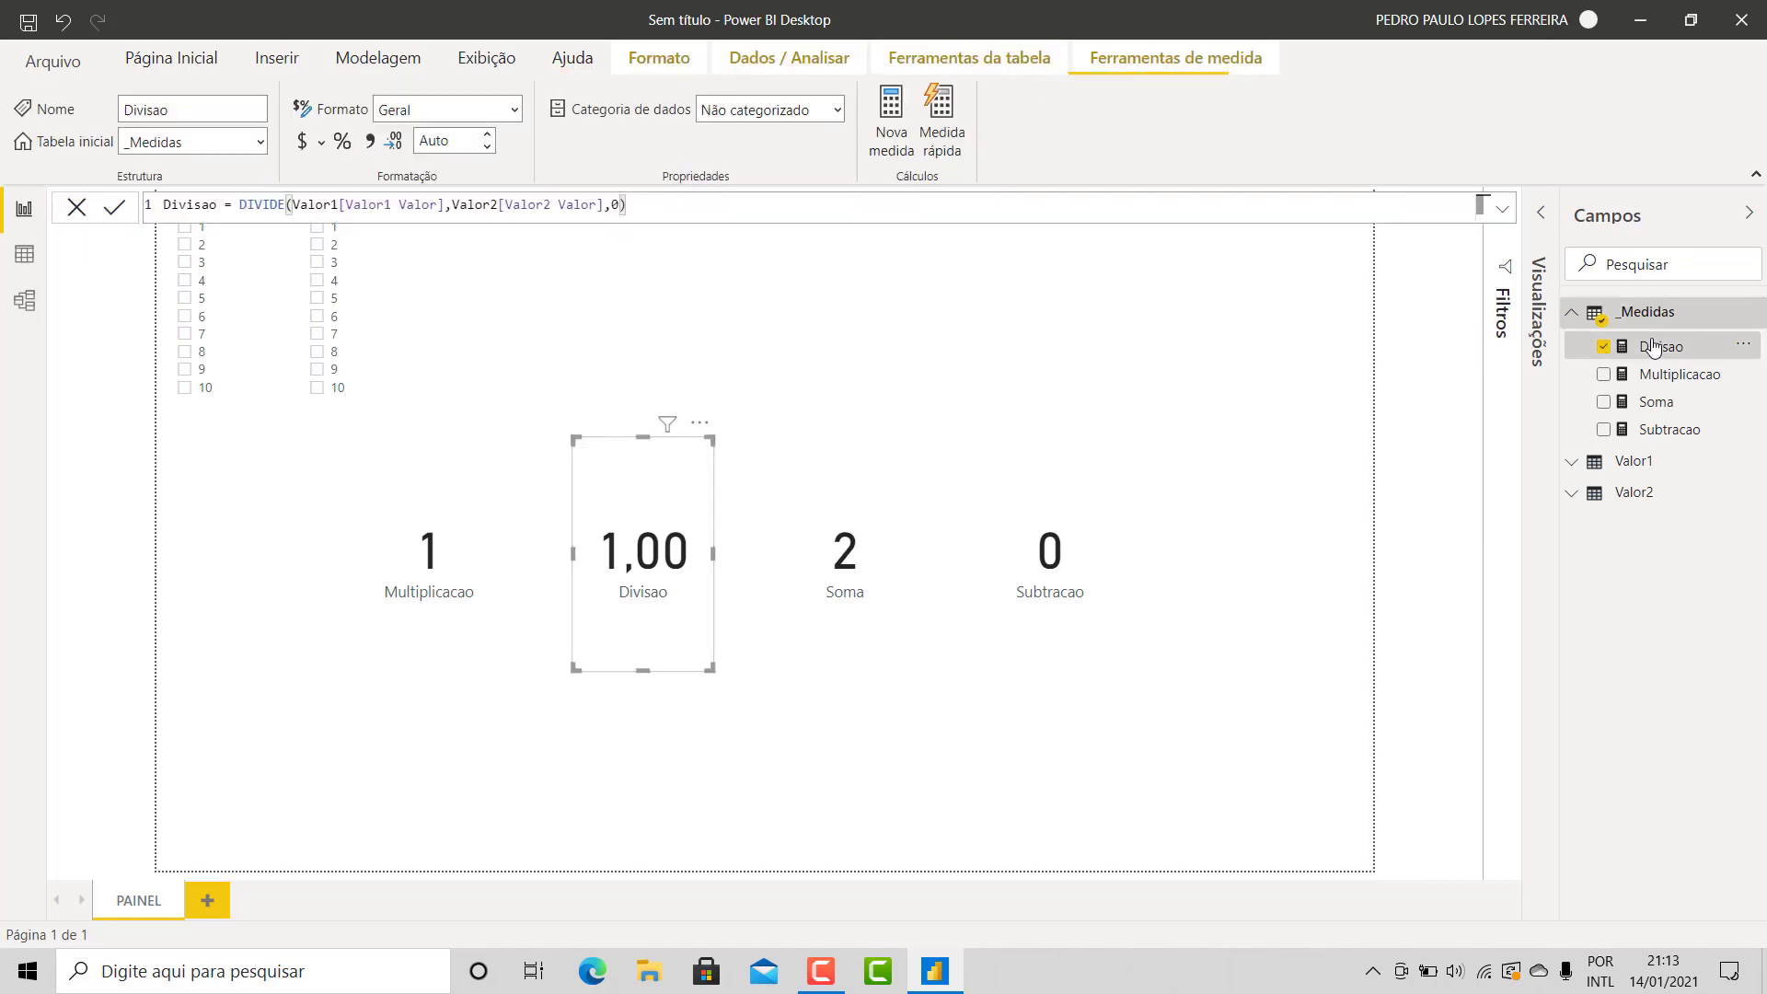
{"action": "left_click", "coordinate": [461, 147]}
{"action": "type", "text": "1"}
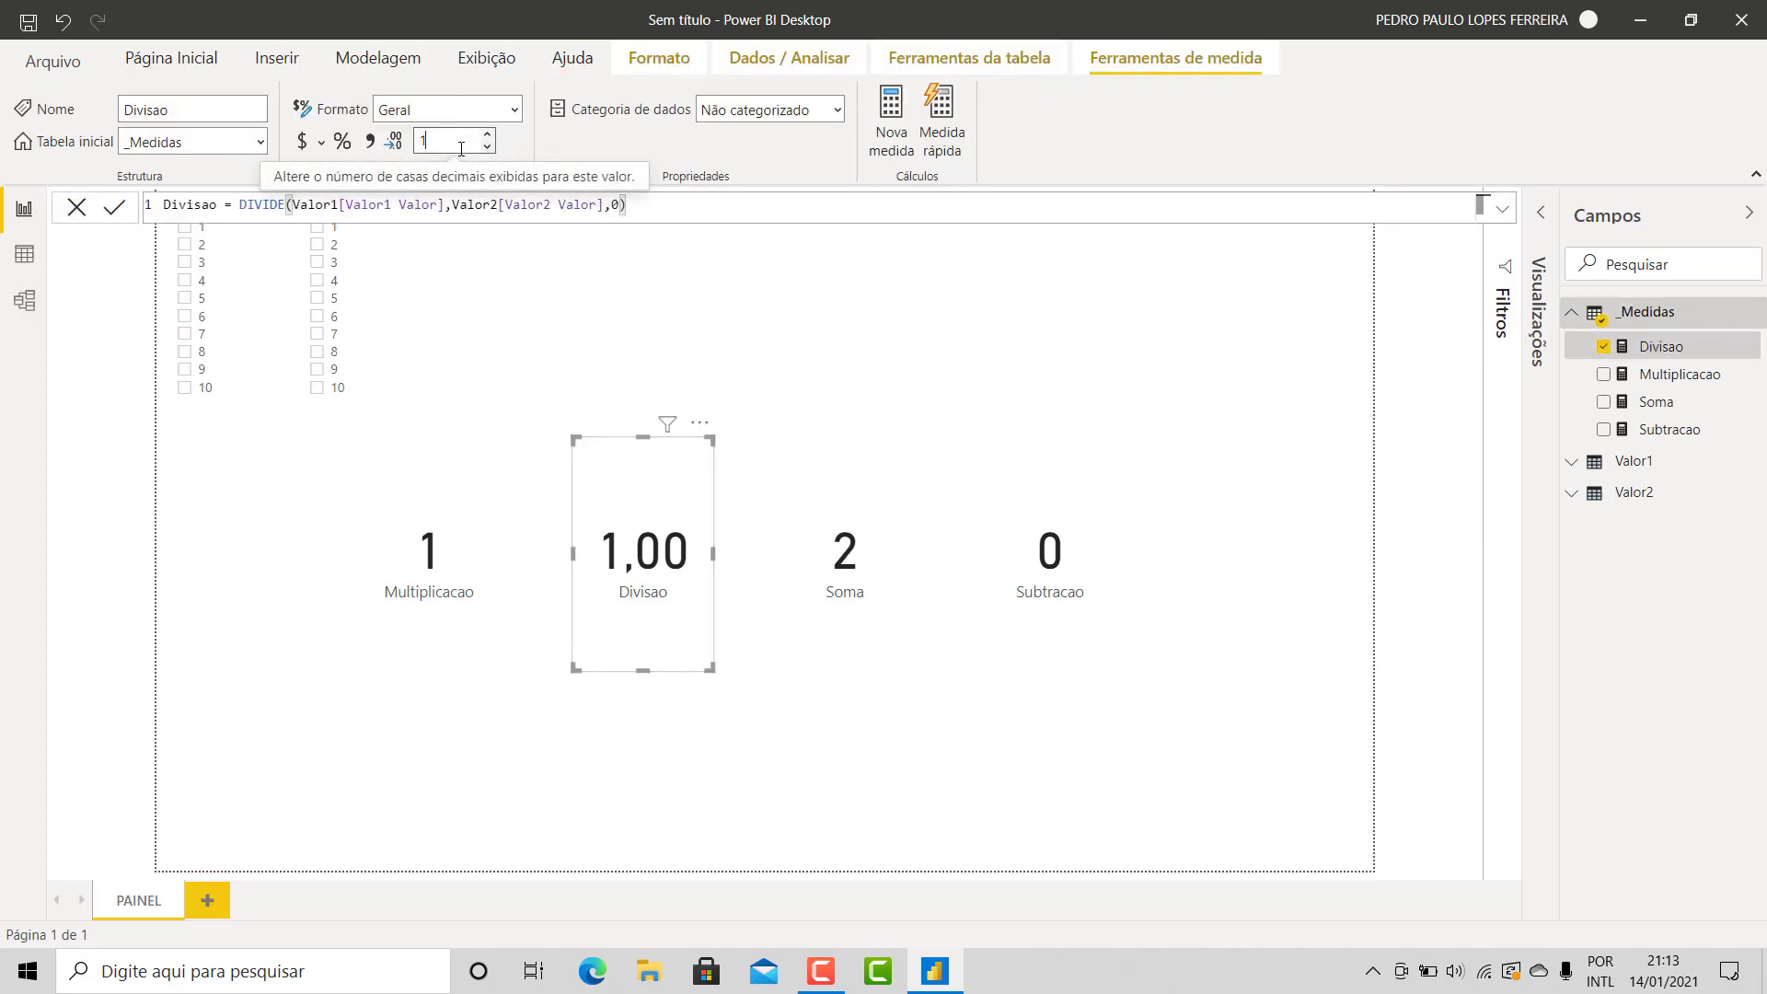
{"action": "key", "text": "Return"}
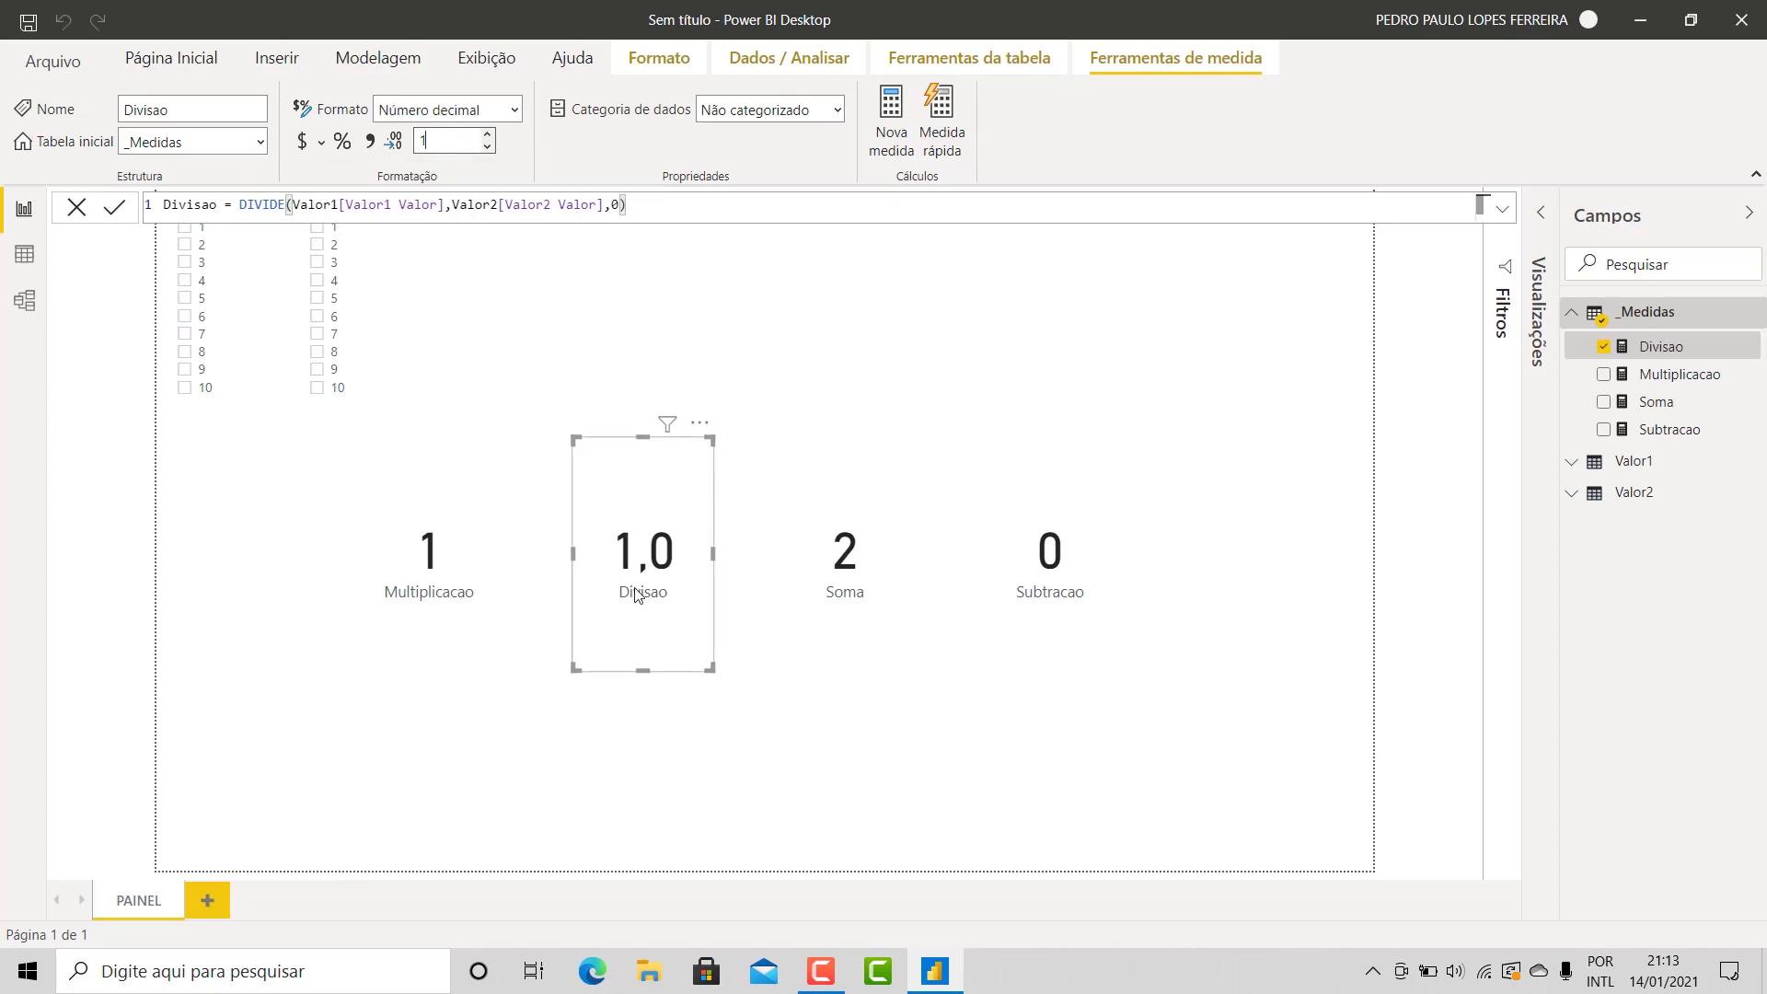
{"action": "left_click", "coordinate": [1190, 333]}
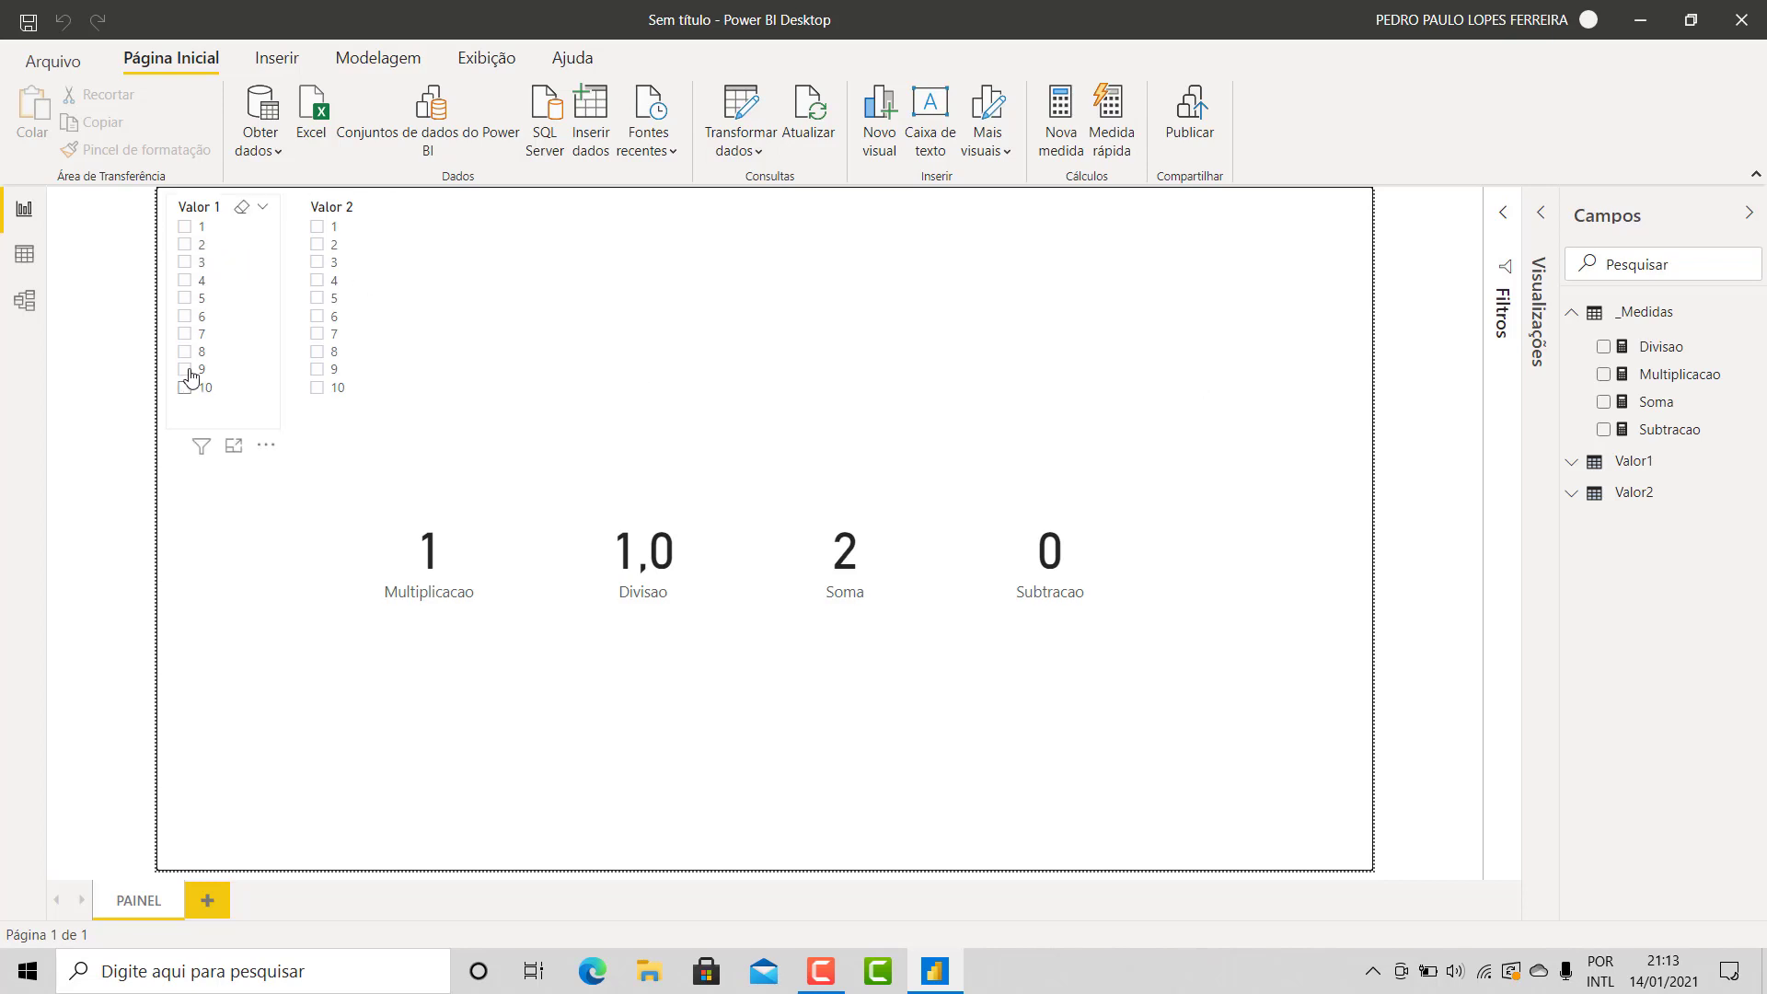
Test the cards with Valor 1 at 5 and Valor 2 at 5 and 4, clearing both slicers at the end
{"action": "left_click", "coordinate": [185, 300]}
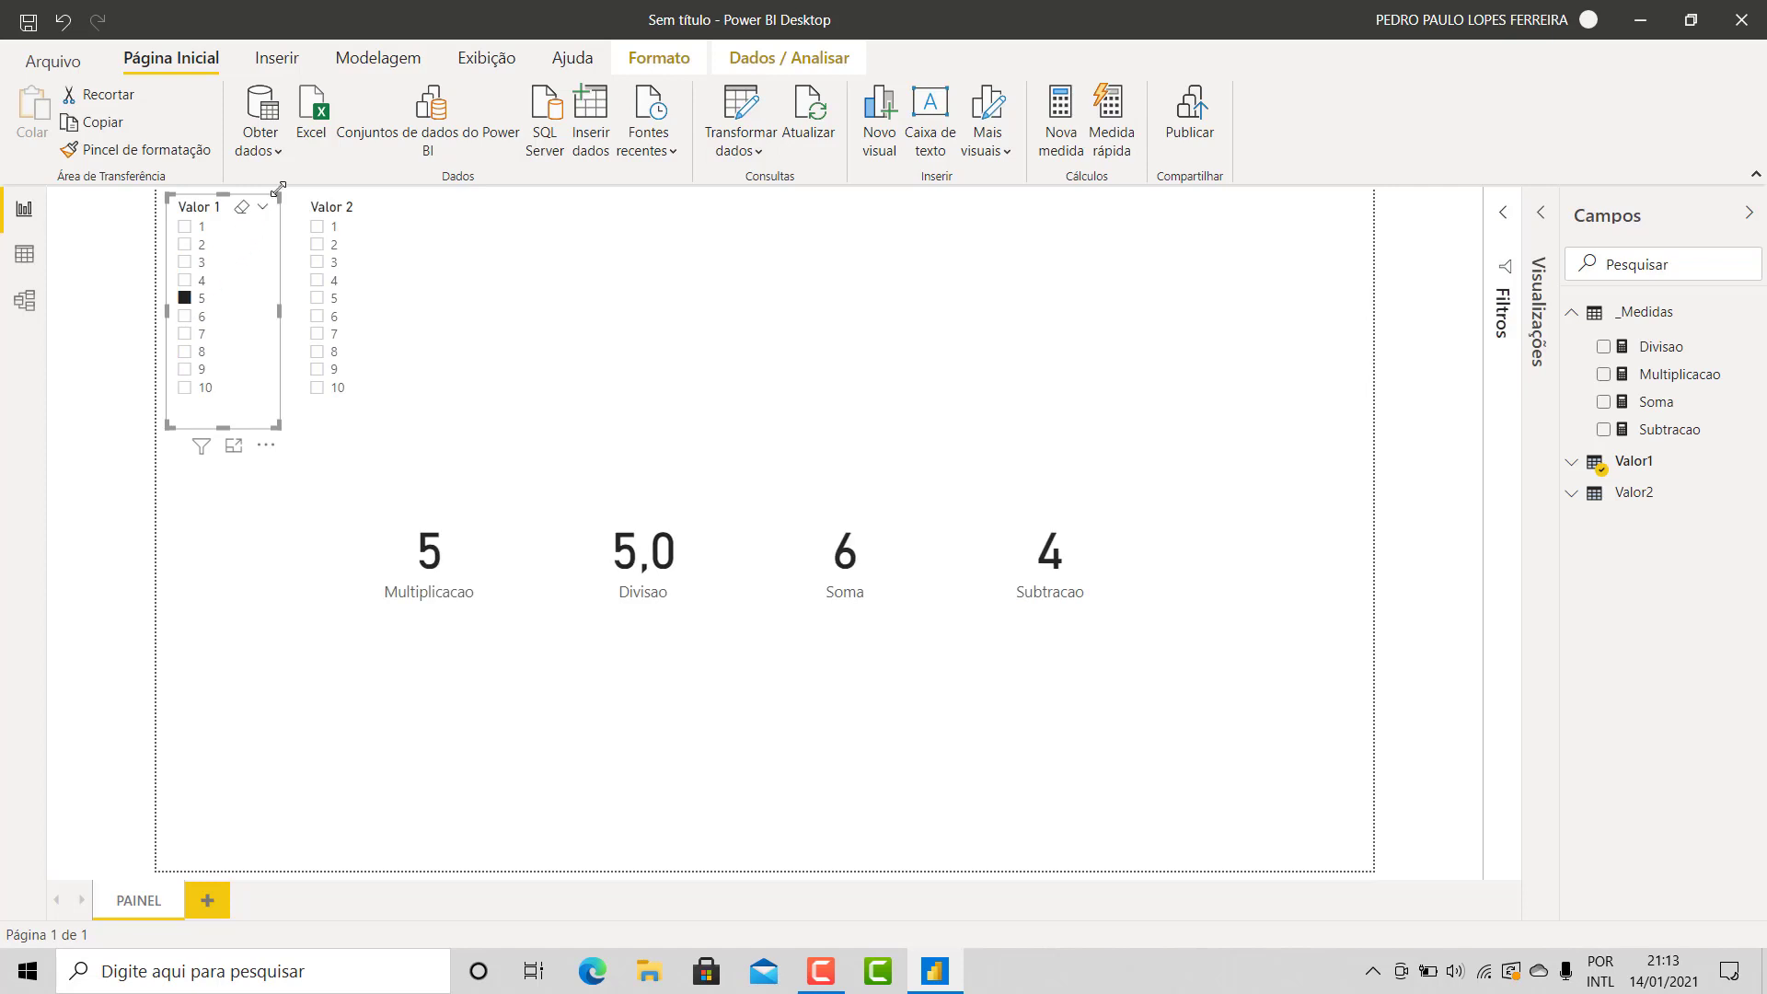
{"action": "left_click", "coordinate": [316, 299]}
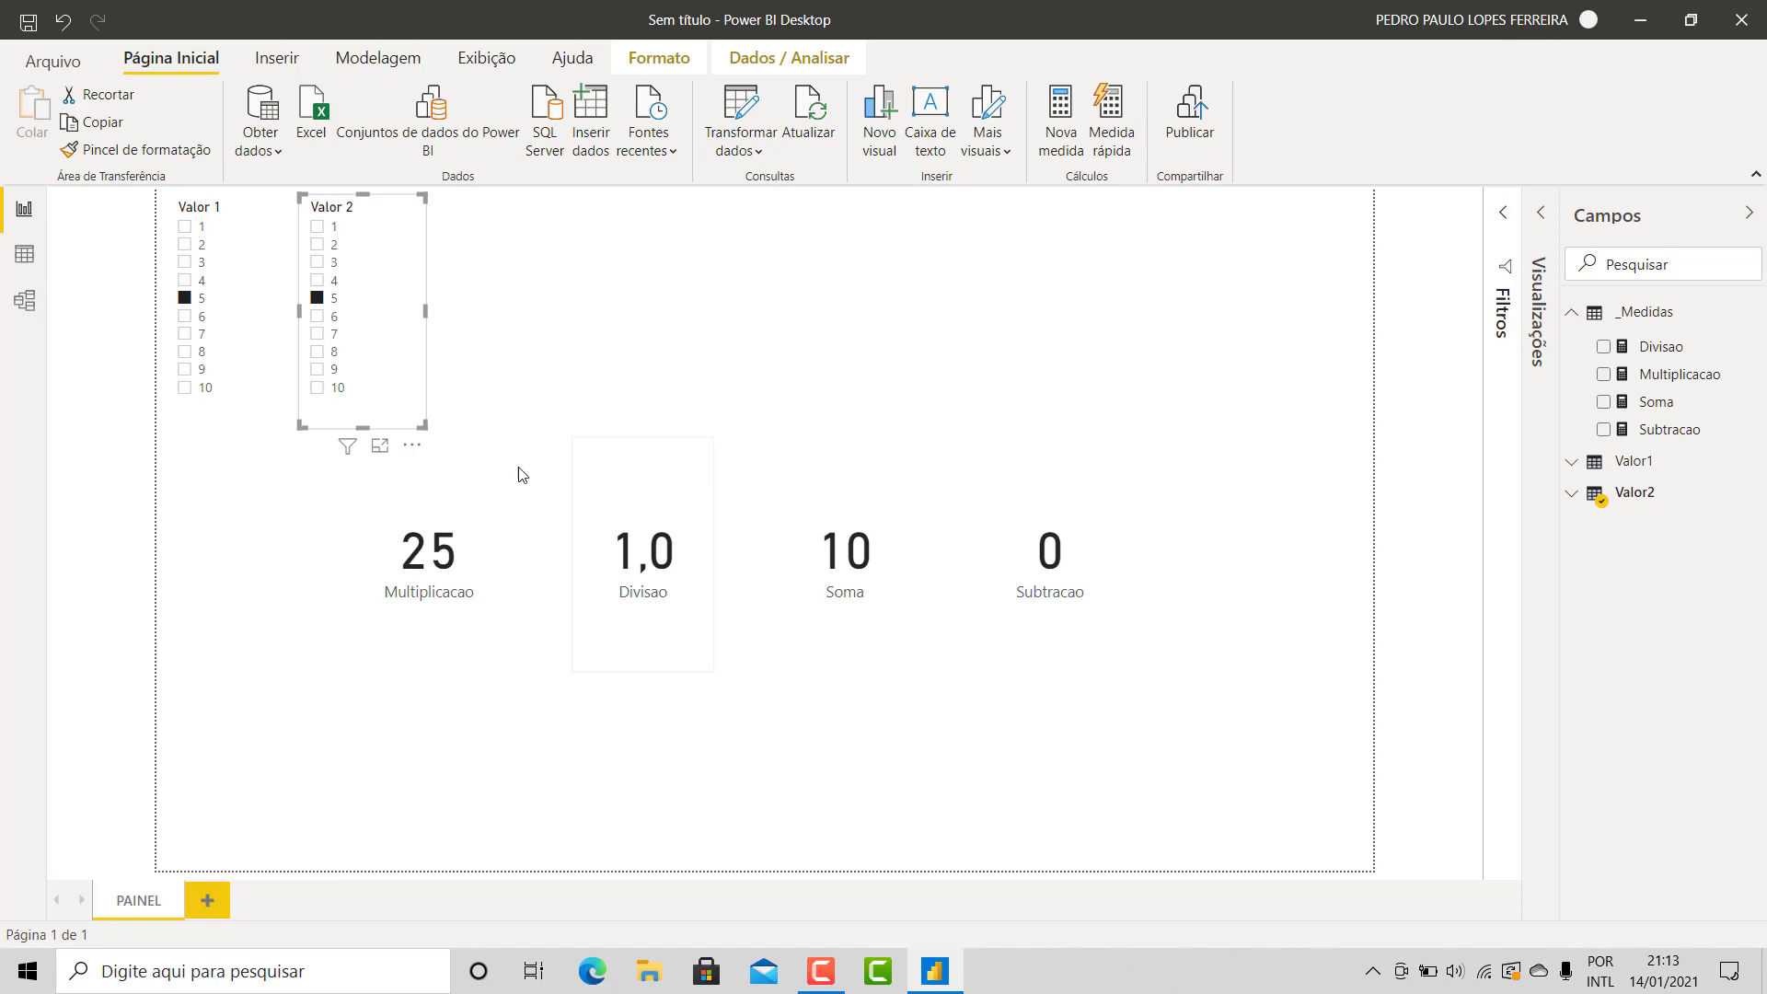
{"action": "left_click", "coordinate": [326, 282]}
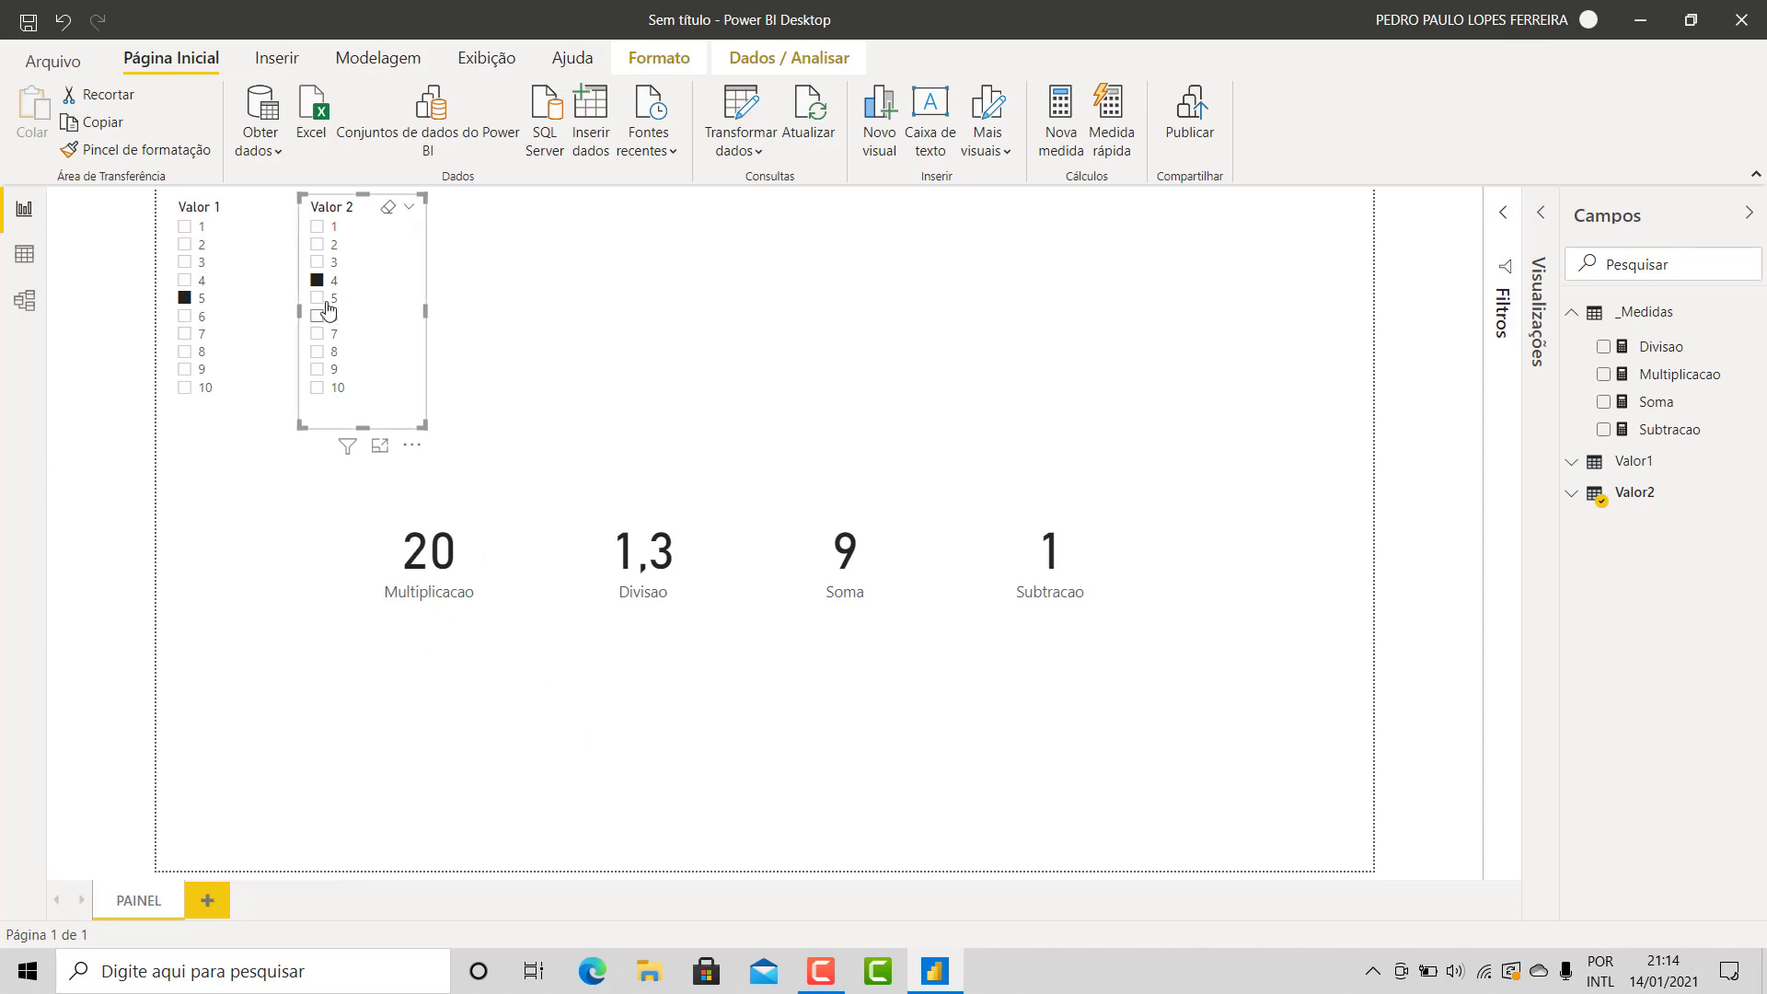
{"action": "left_click", "coordinate": [217, 299]}
{"action": "left_click", "coordinate": [317, 279]}
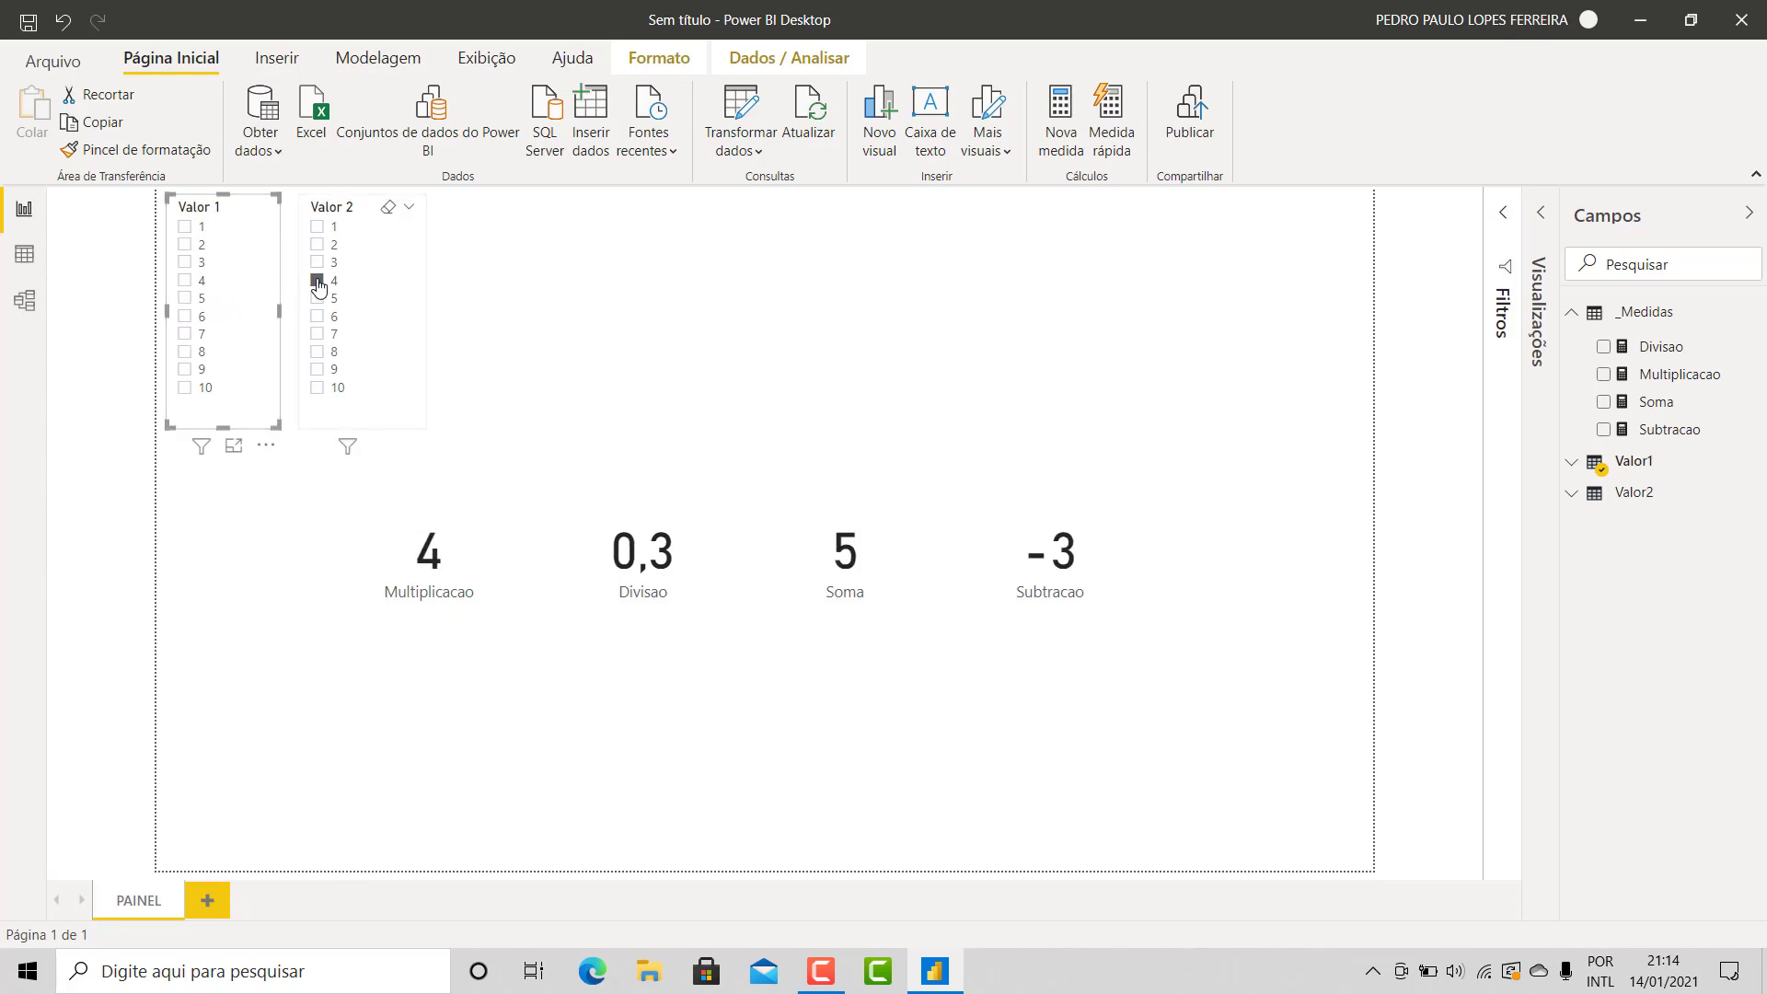
{"action": "left_click", "coordinate": [977, 404]}
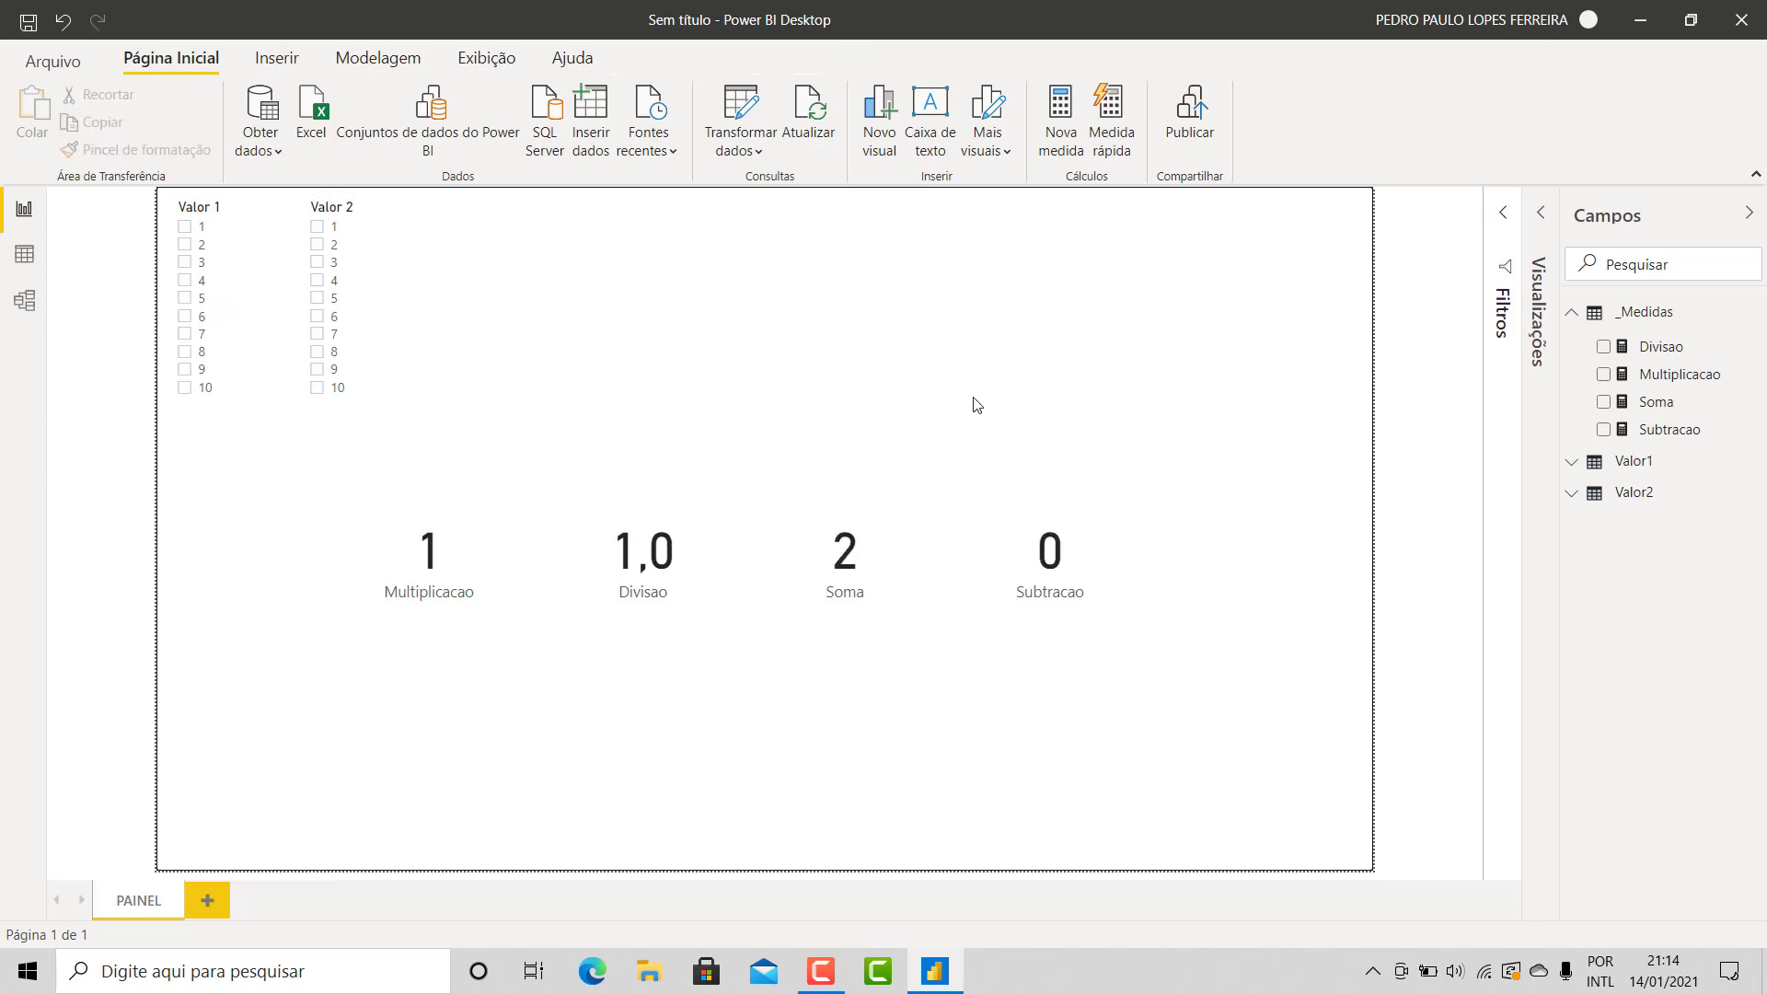
Select 10 in both the Valor 1 and Valor 2 slicers and check the result on each of the four cards
{"action": "left_click", "coordinate": [204, 387]}
{"action": "left_click", "coordinate": [318, 386]}
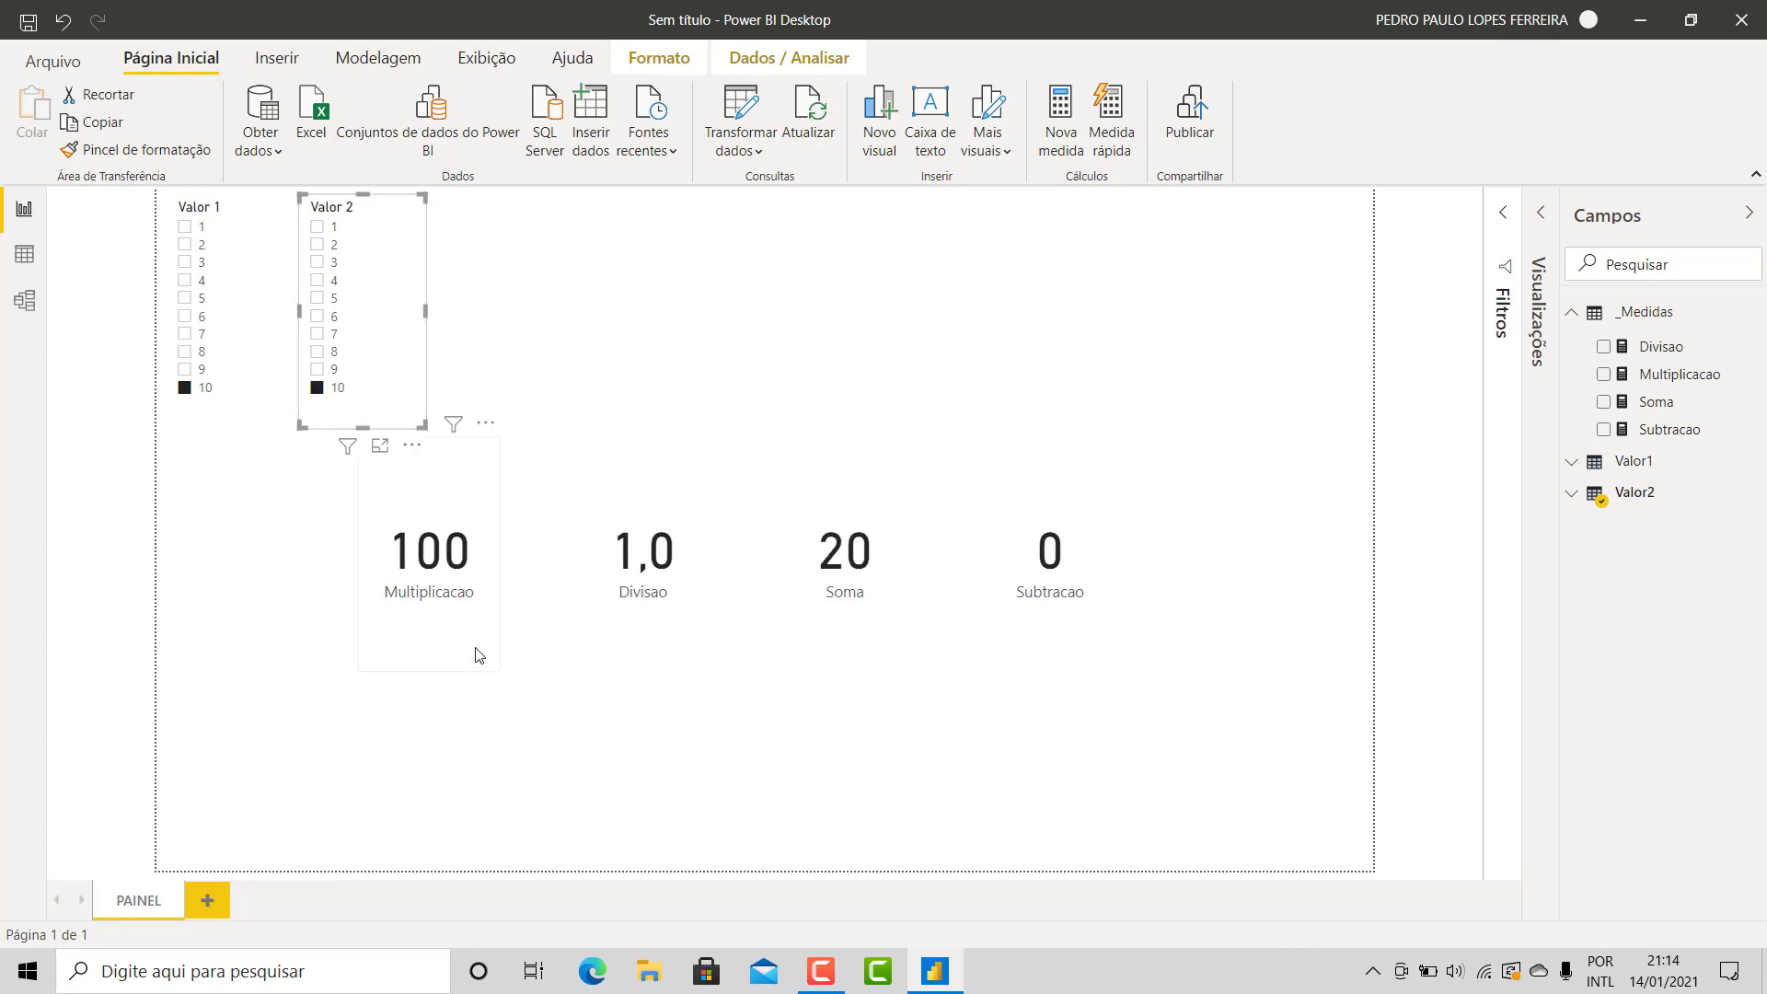
{"action": "left_click", "coordinate": [451, 562]}
{"action": "left_click", "coordinate": [670, 566]}
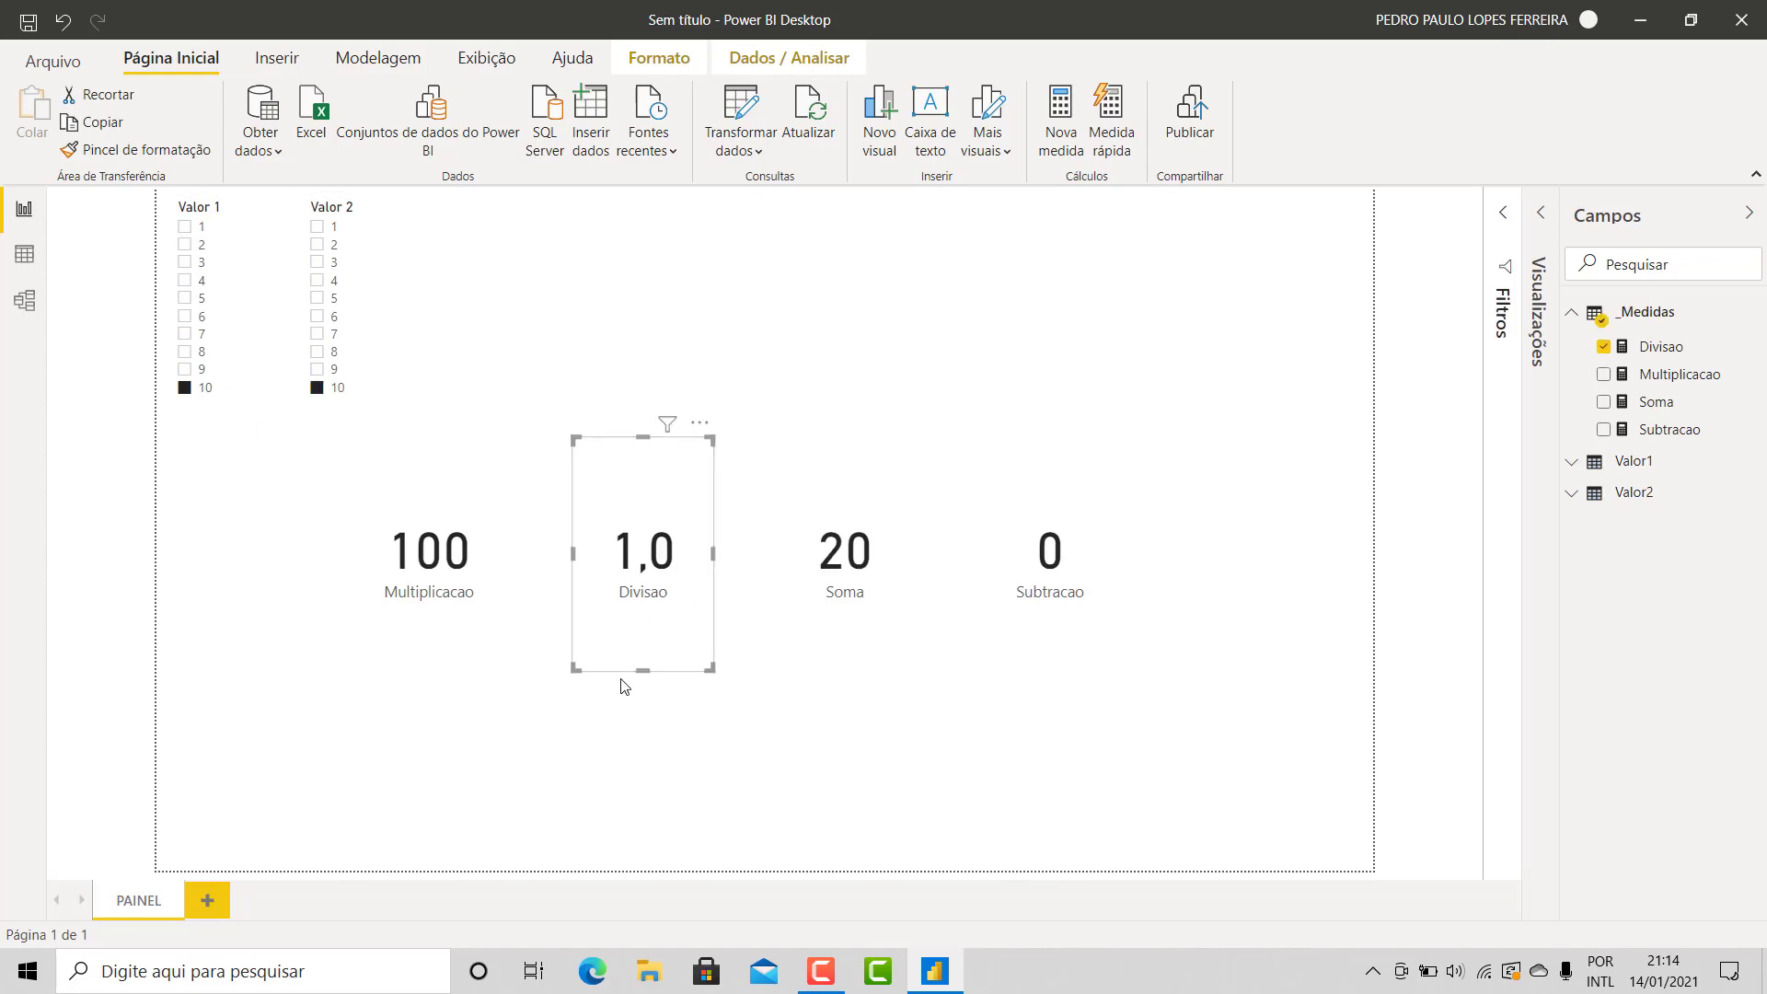
{"action": "left_click", "coordinate": [834, 560]}
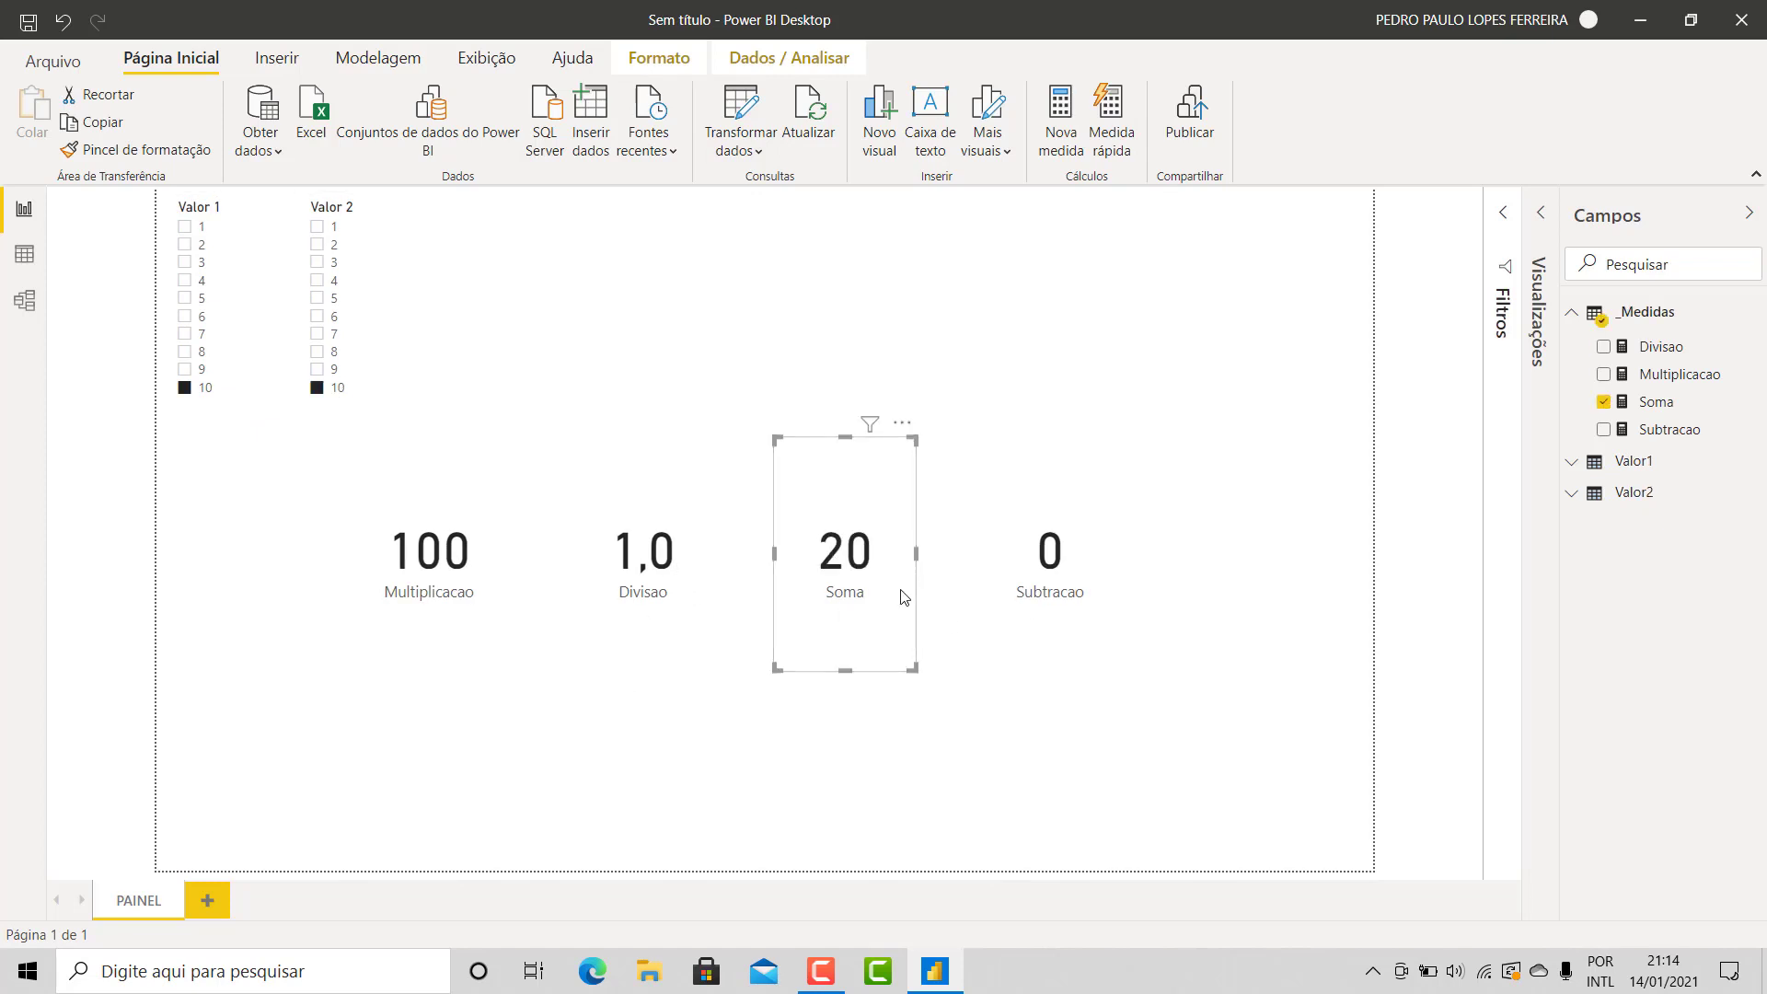
{"action": "left_click", "coordinate": [1005, 575]}
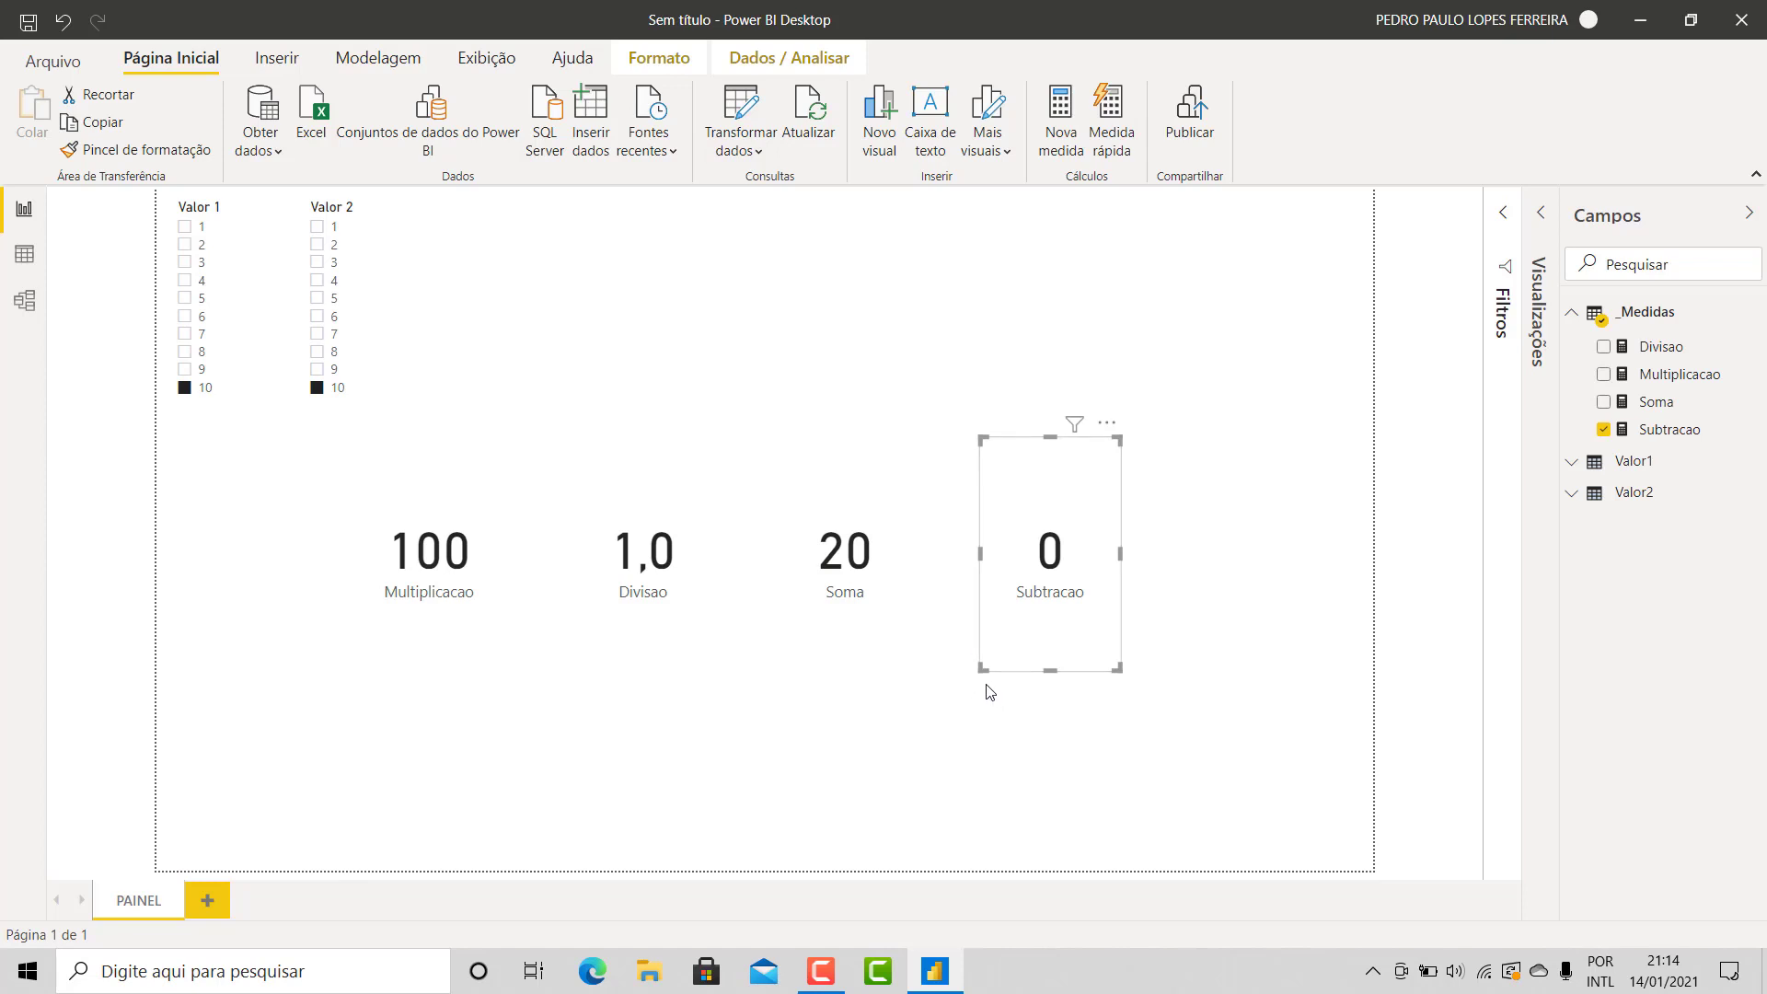
Change the Valor 1 slicer selection to 9 and check the Subtracao card
{"action": "left_click", "coordinate": [202, 371]}
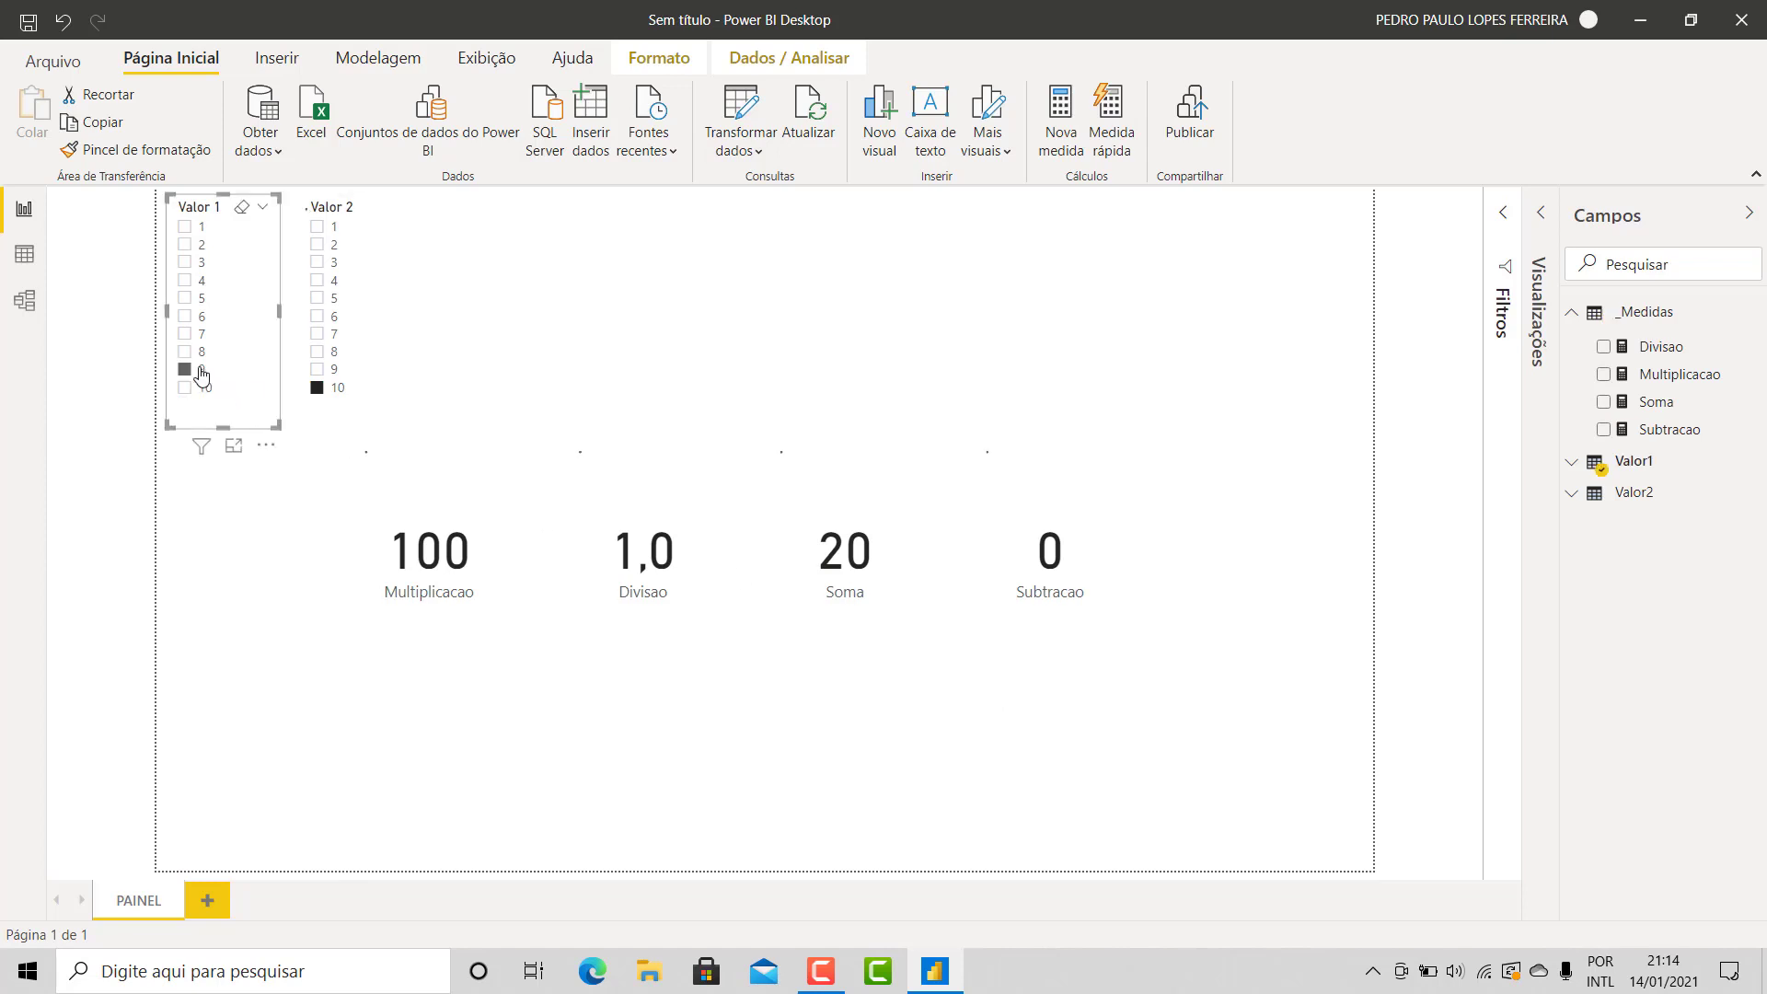
{"action": "left_click", "coordinate": [1070, 603]}
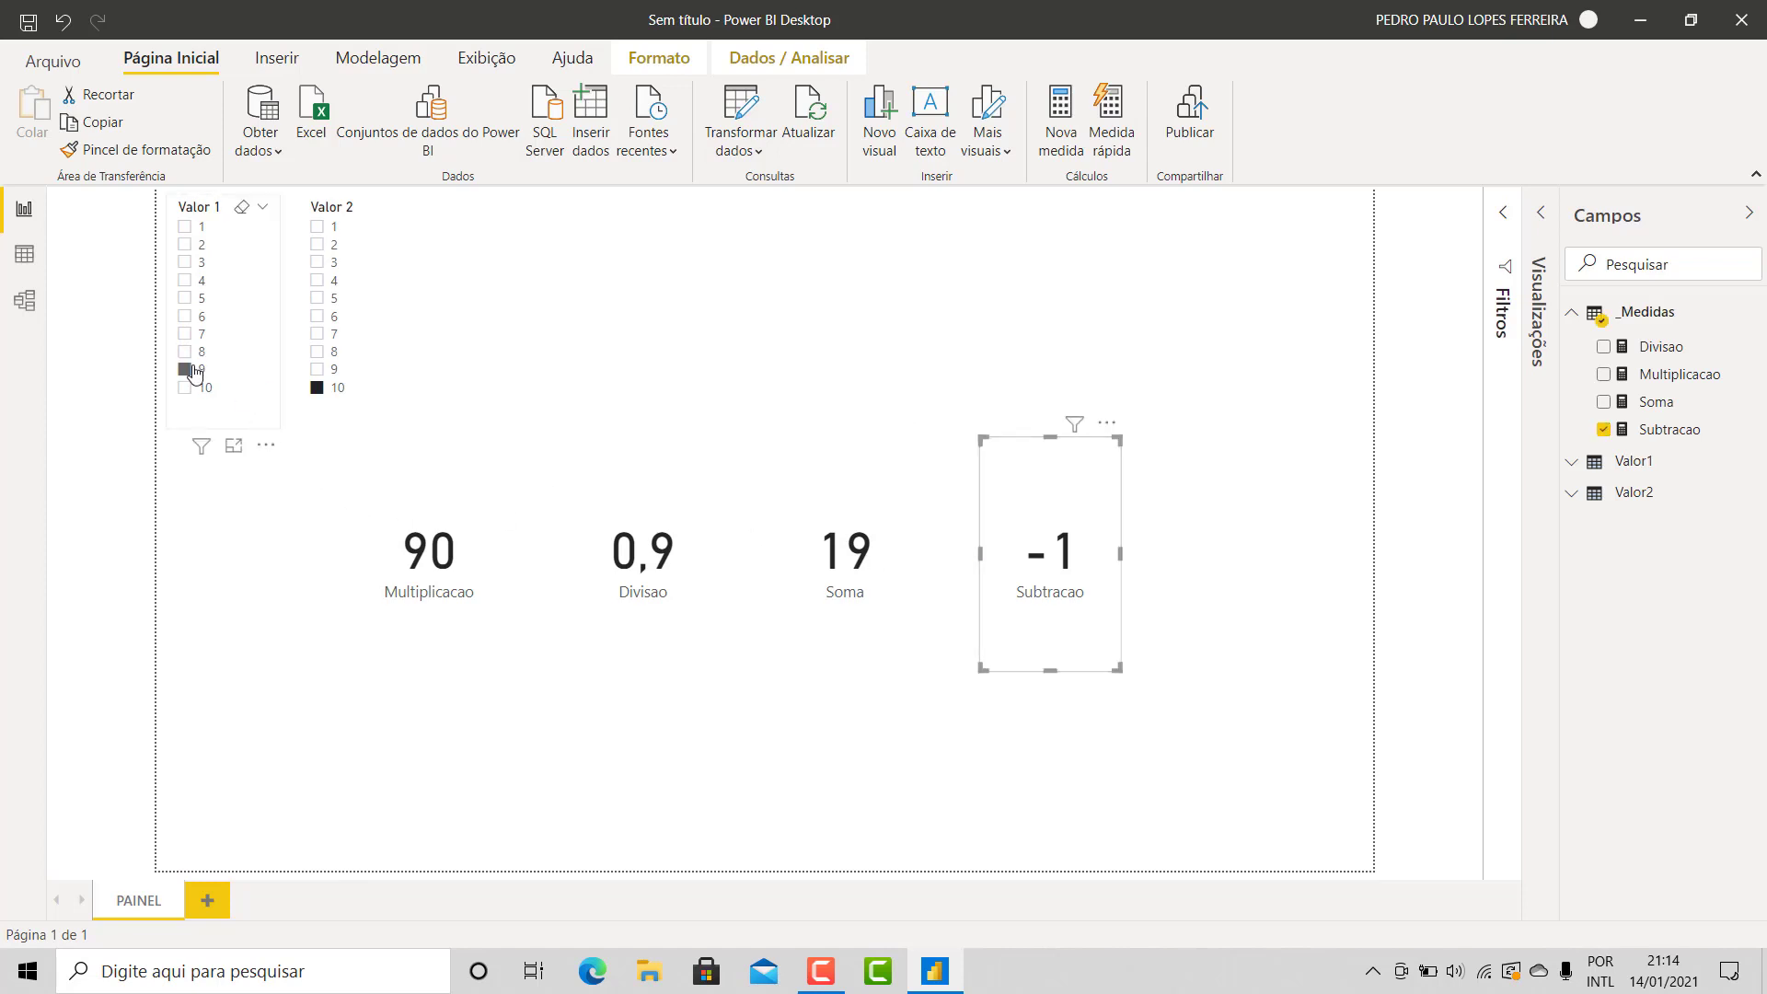
{"action": "left_click", "coordinate": [750, 310]}
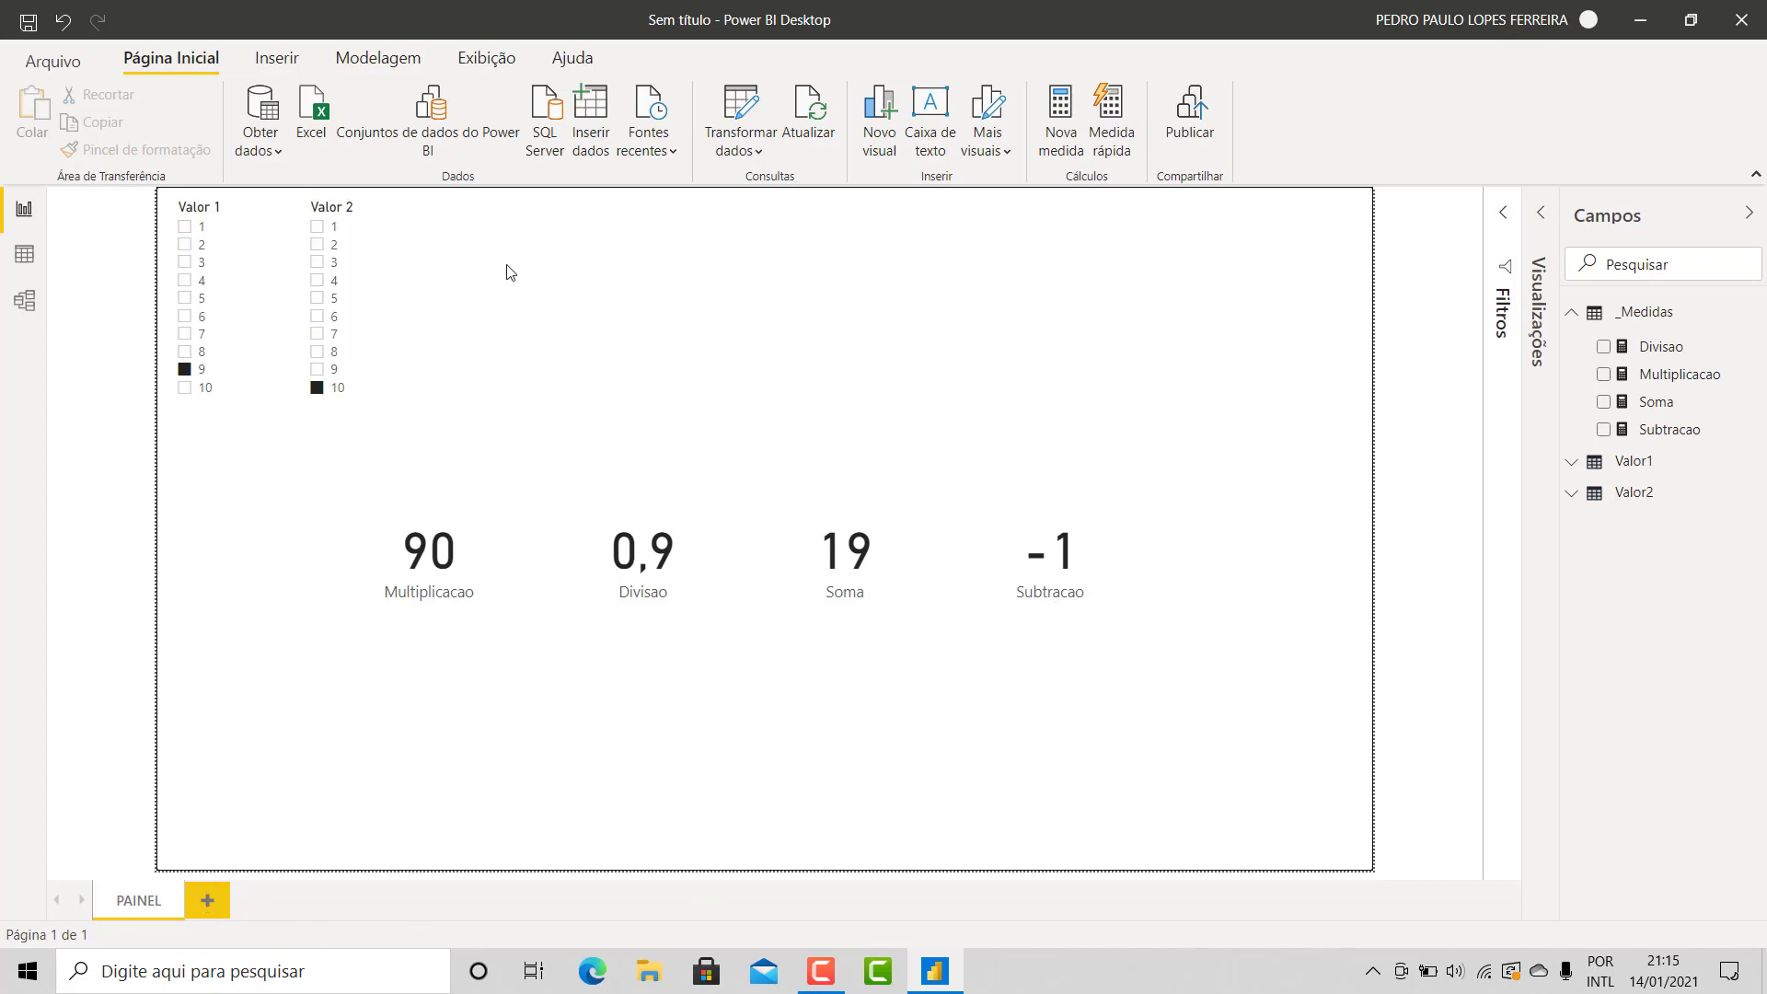
{"action": "left_click_drag", "start_coordinate": [533, 213], "coordinate": [110, 436]}
{"action": "left_click", "coordinate": [379, 58]}
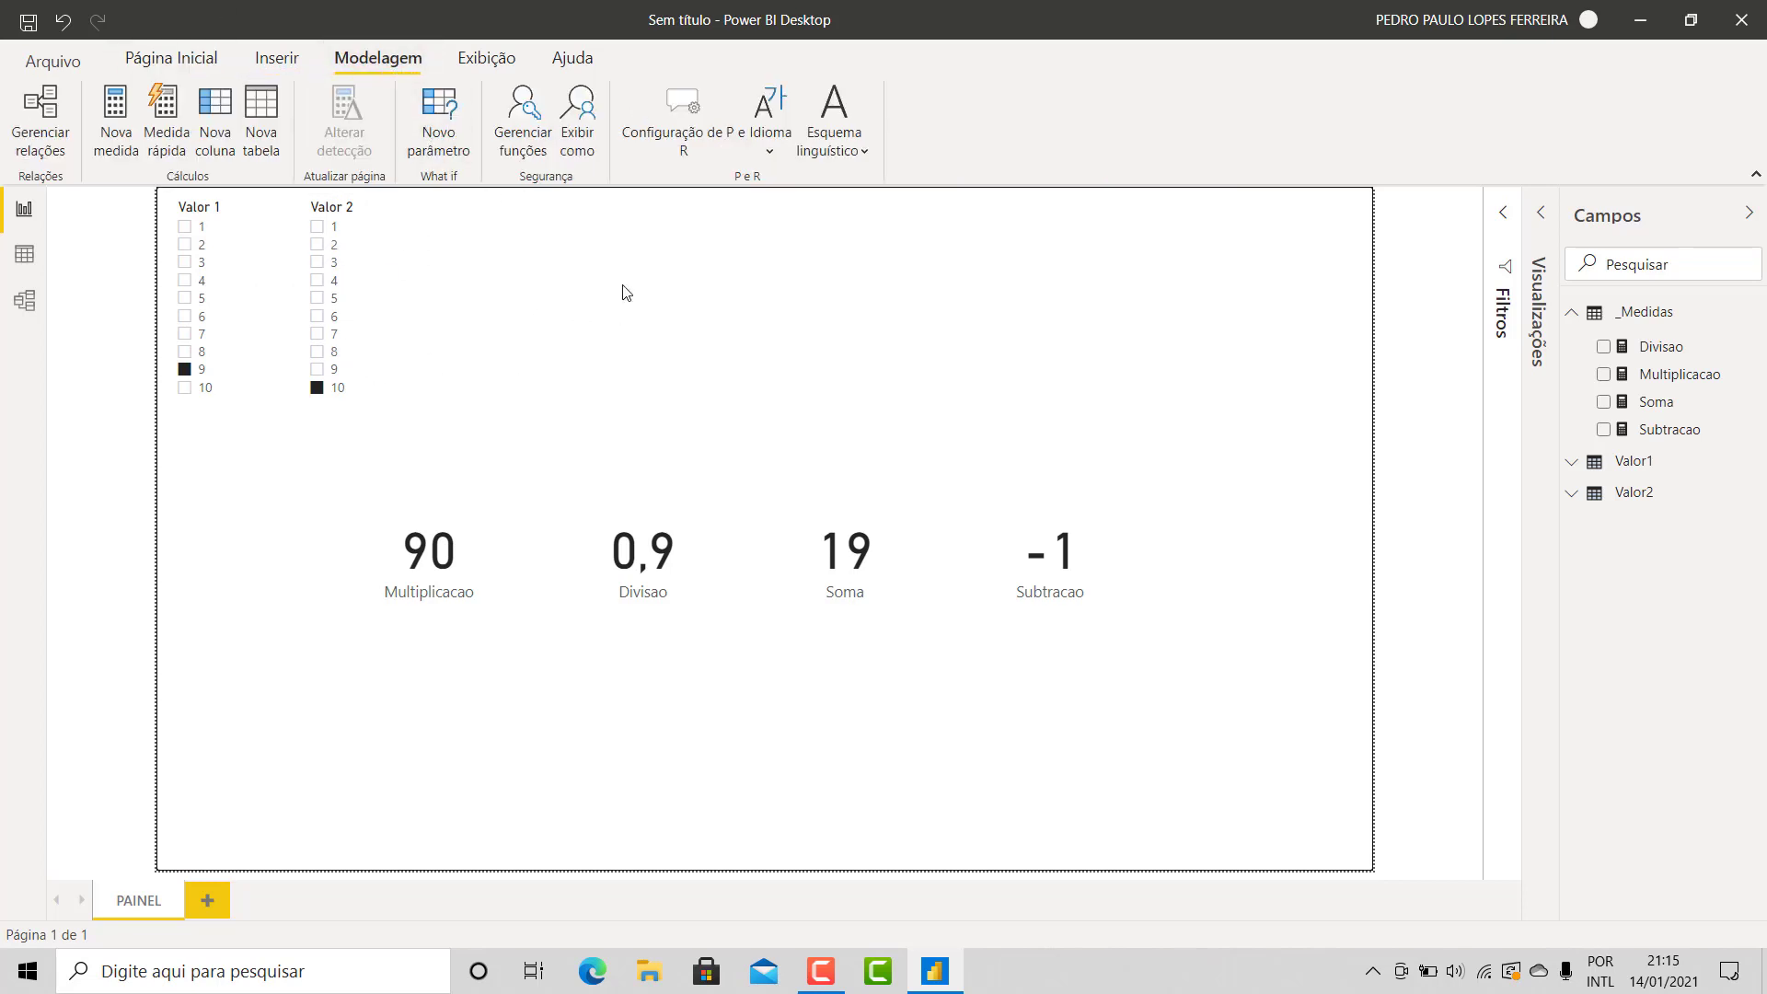
{"action": "left_click", "coordinate": [179, 62]}
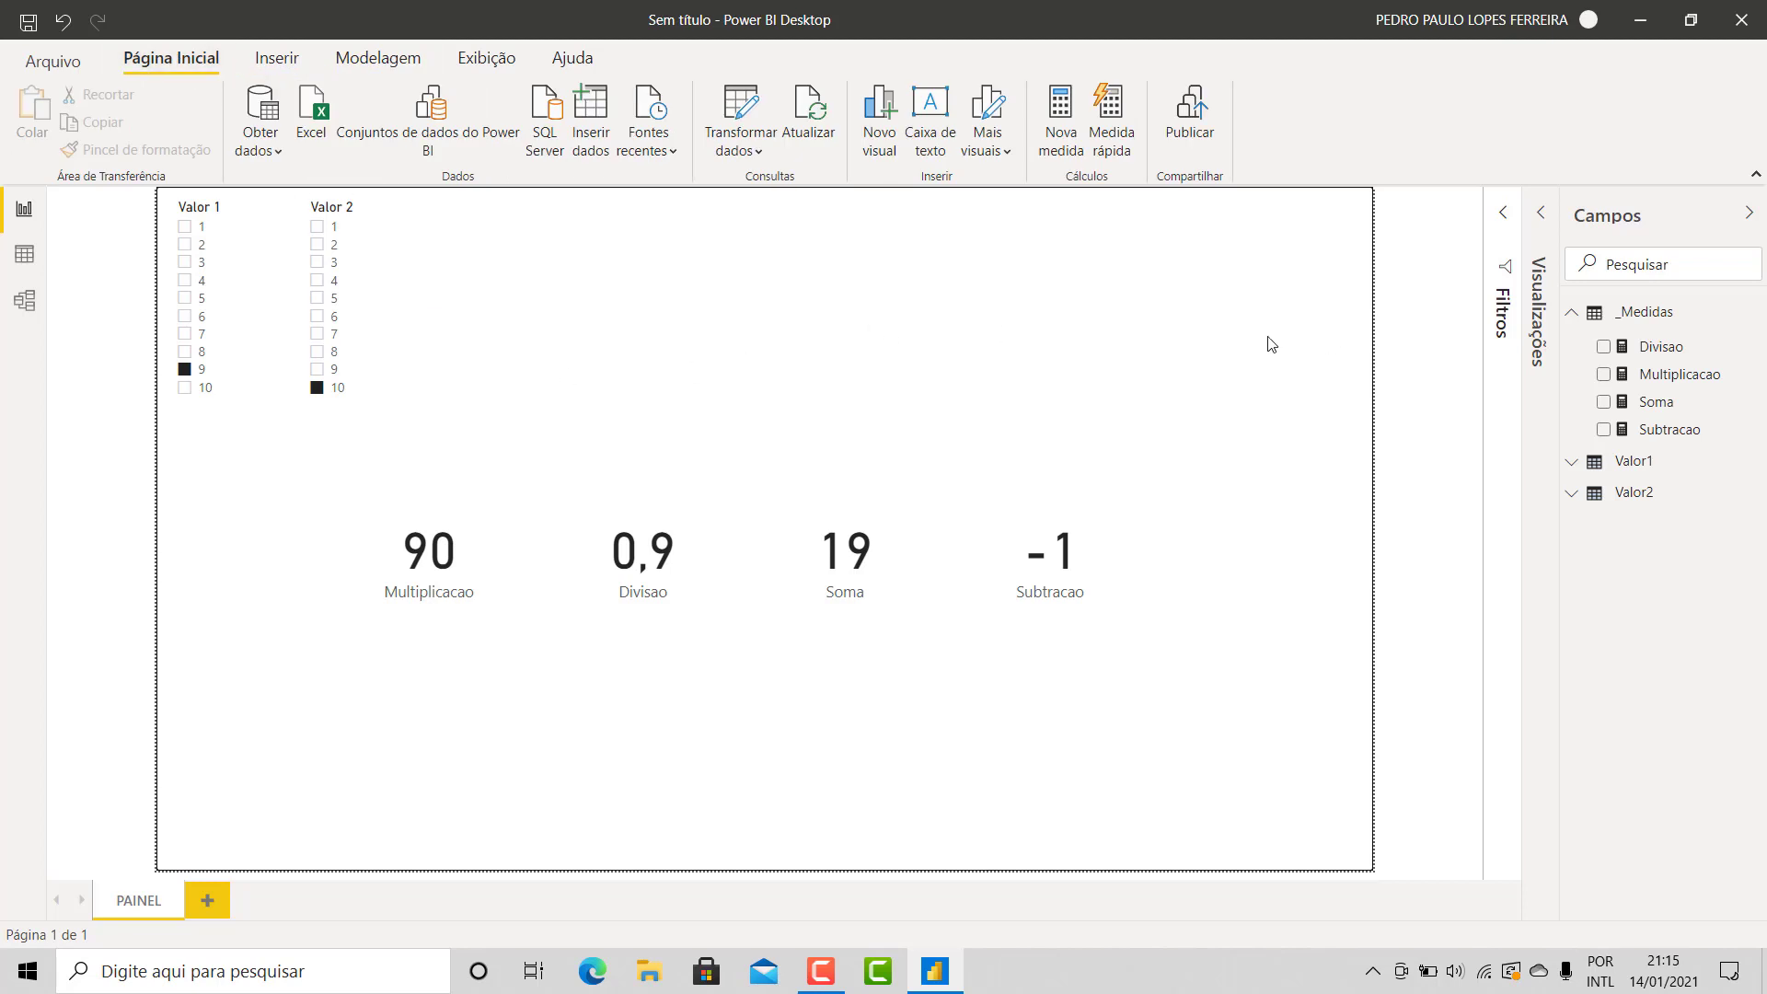